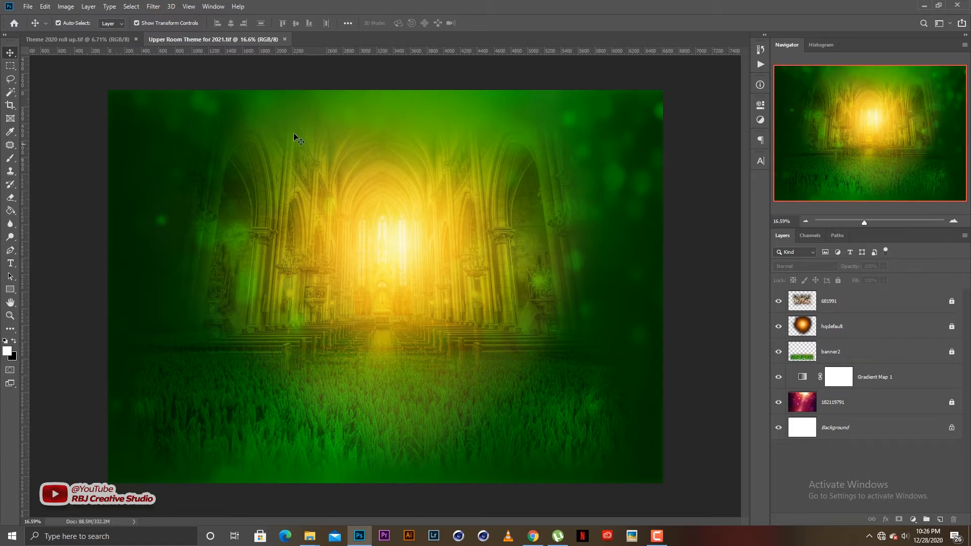
# Duplicate the pentecost_logo and Ellipse 2 layers from Theme 2020 roll up.tif into Upper Room Theme for 2021.tif and switch to that document.
pyautogui.click(91, 40)
pyautogui.scroll(5, 402, 134)
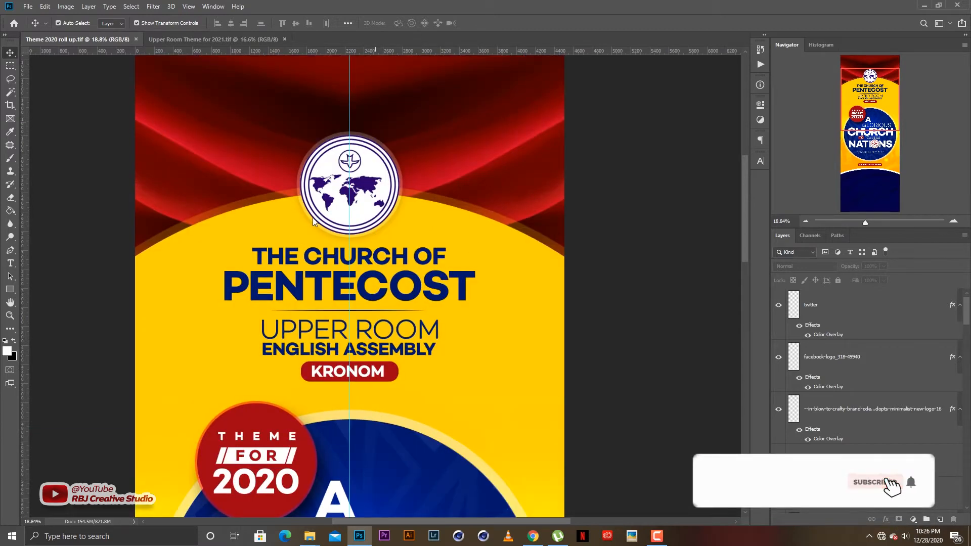
pyautogui.click(371, 191)
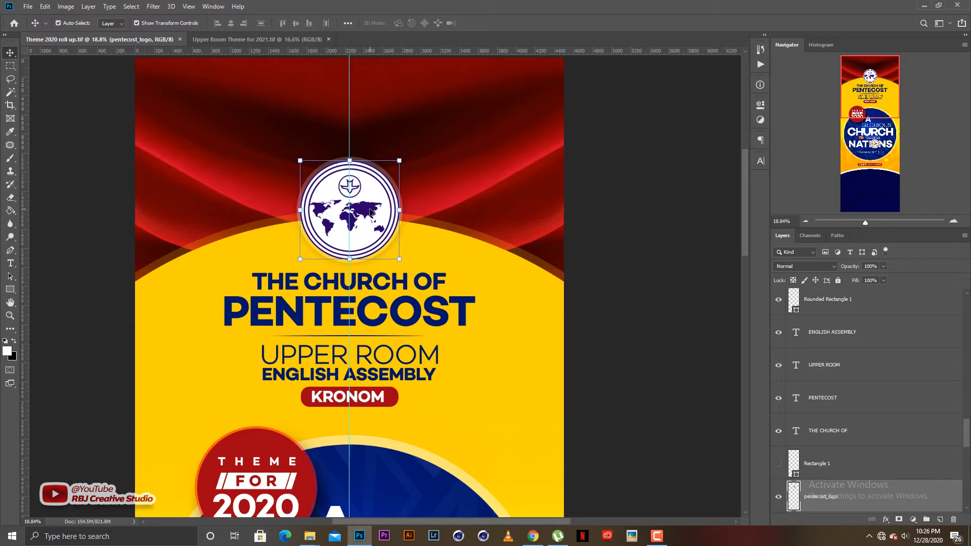
pyautogui.scroll(-3, 813, 415)
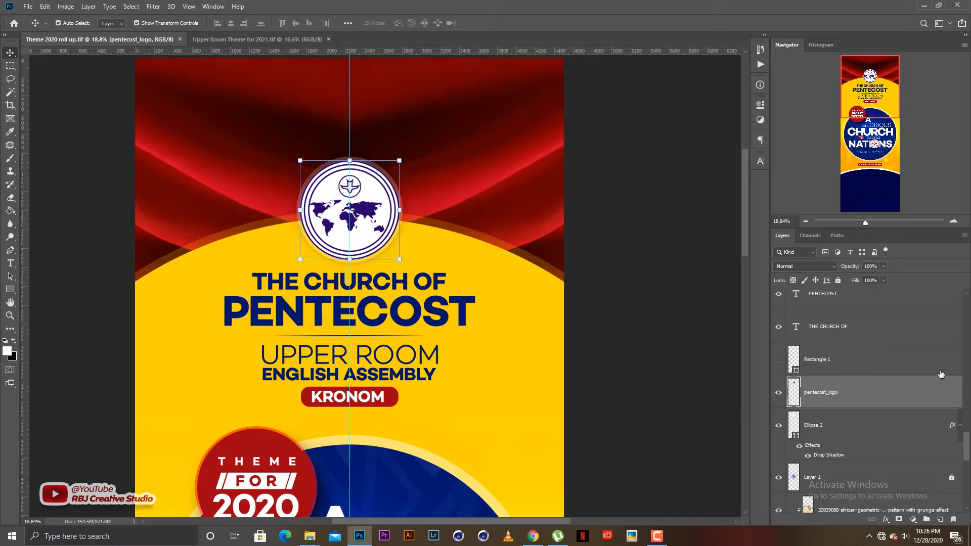
pyautogui.keyDown('ctrl'); pyautogui.click(838, 431); pyautogui.keyUp('ctrl')
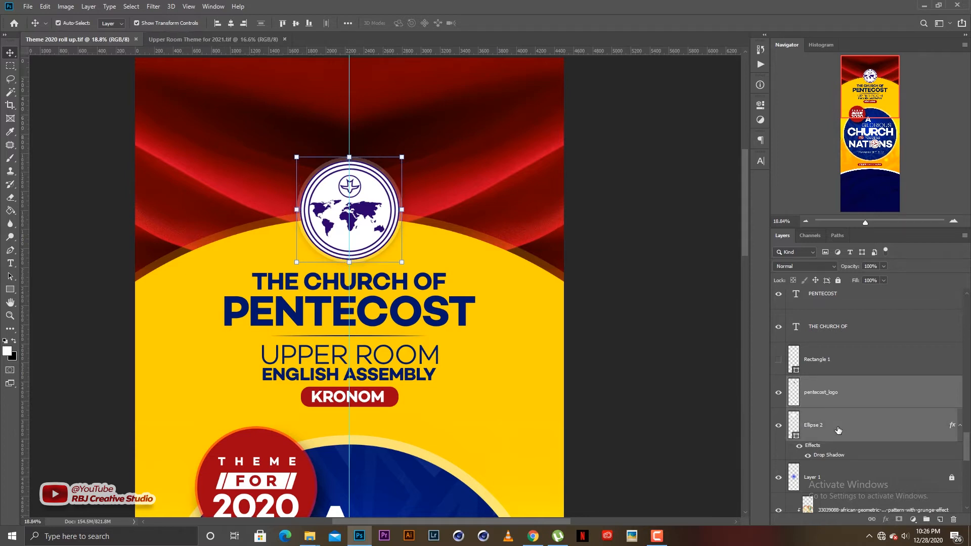
pyautogui.rightClick(830, 397)
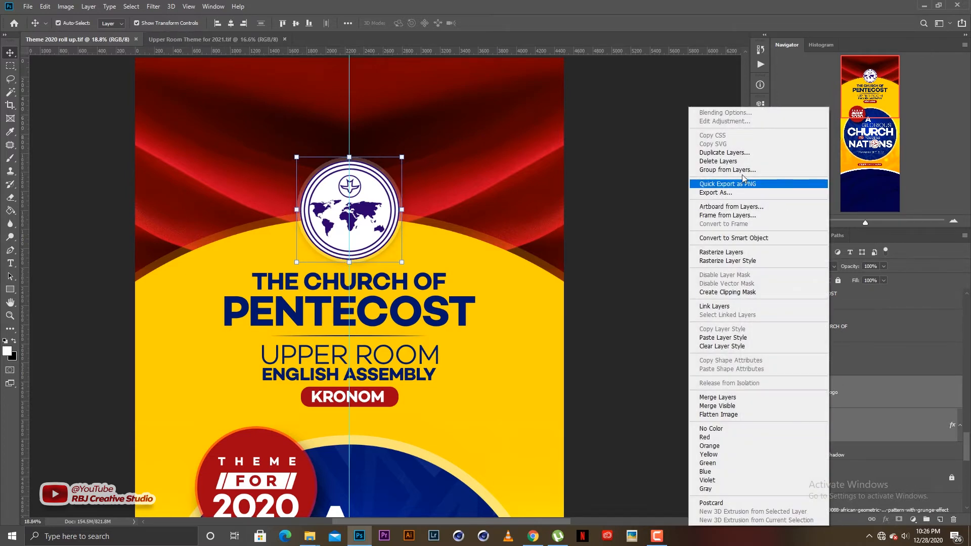
pyautogui.click(723, 153)
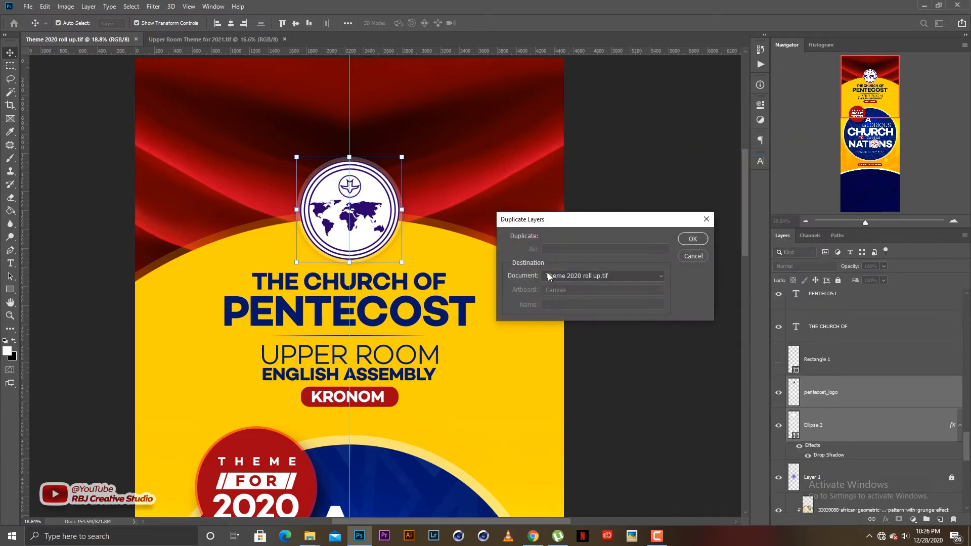
pyautogui.click(566, 275)
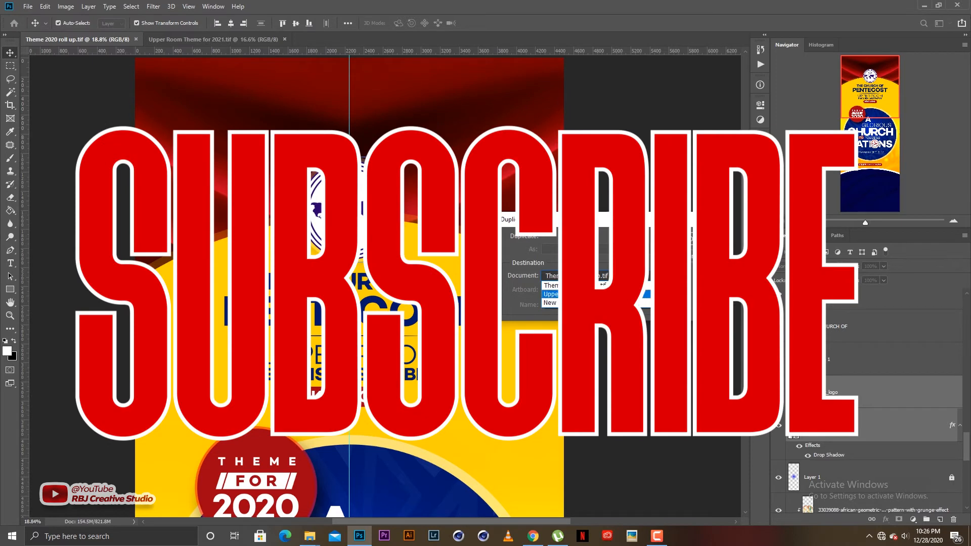
pyautogui.click(582, 294)
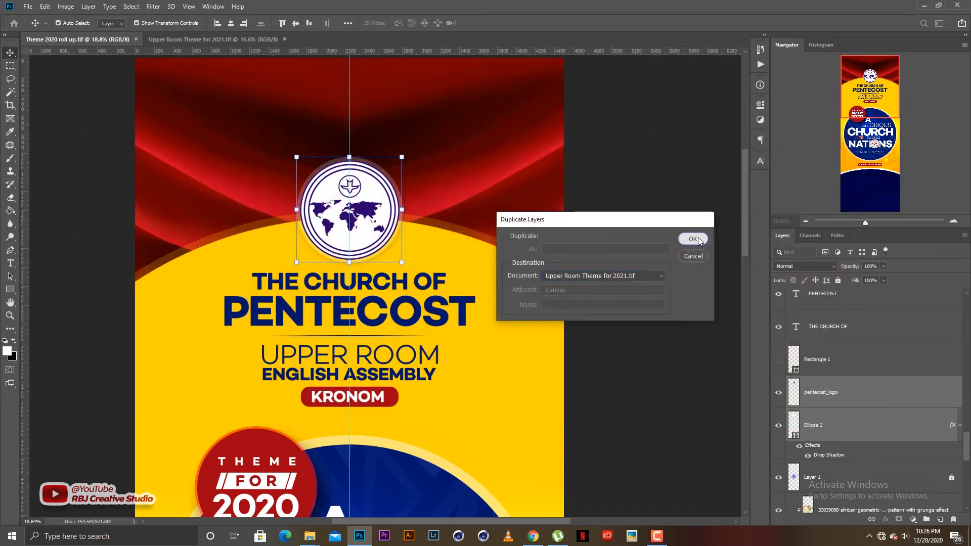
pyautogui.click(693, 239)
pyautogui.click(212, 39)
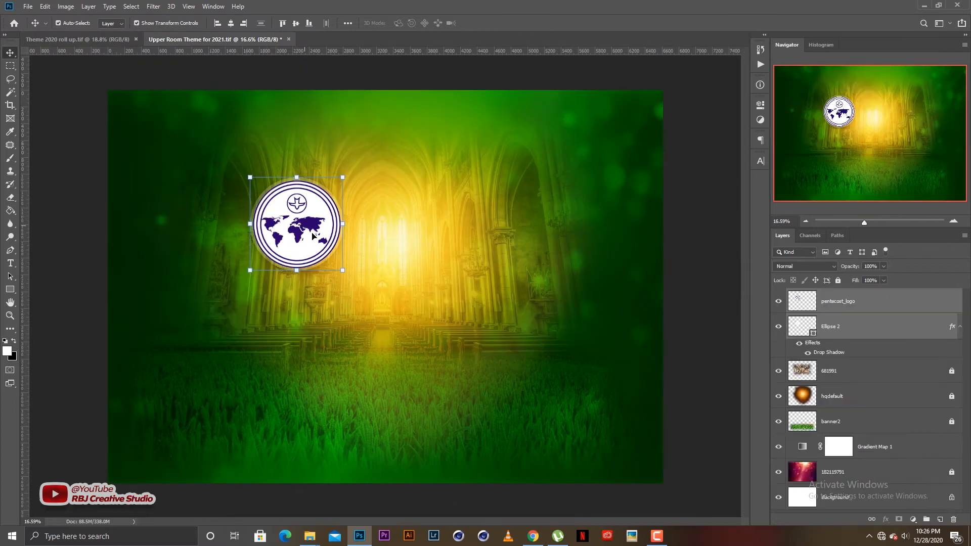
# Move the copied logo up toward the top of the background and scale it down to less than half its size.
pyautogui.moveTo(318, 226); pyautogui.dragTo(328, 185)
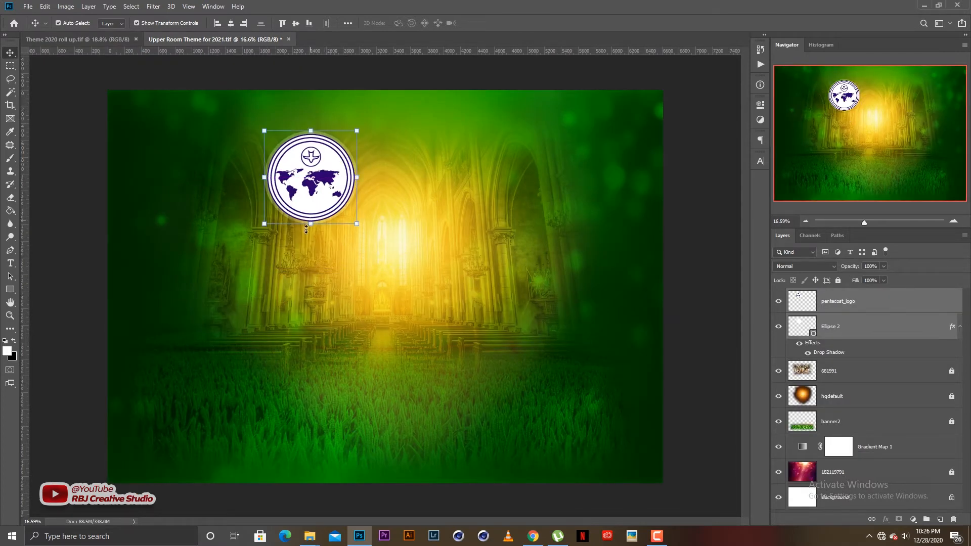
pyautogui.moveTo(312, 228); pyautogui.dragTo(310, 171)
pyautogui.press('Return')
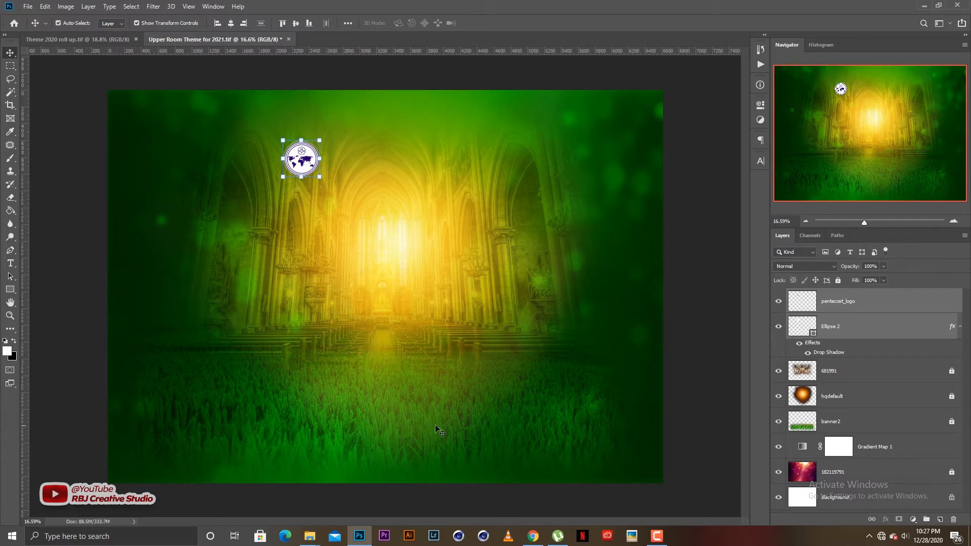
pyautogui.click(87, 39)
pyautogui.click(472, 309)
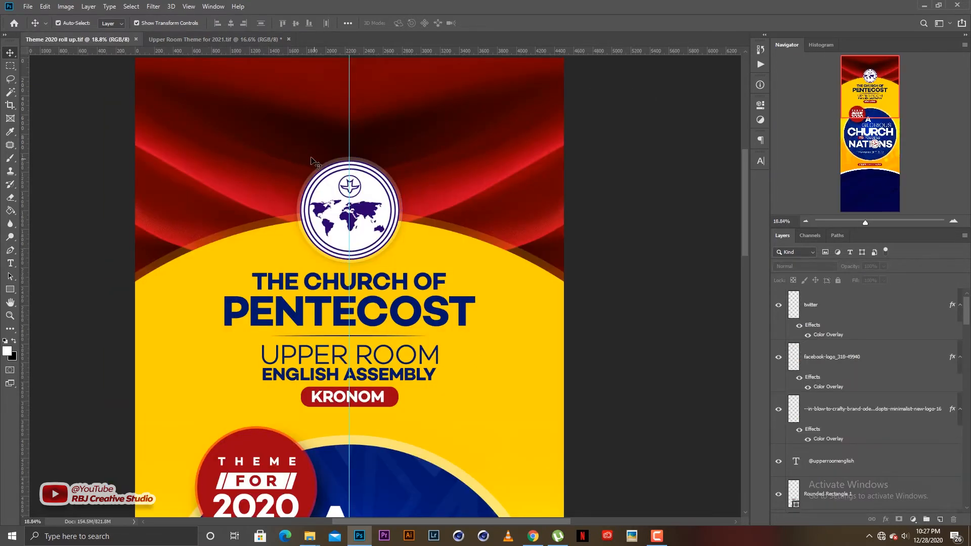
pyautogui.click(236, 39)
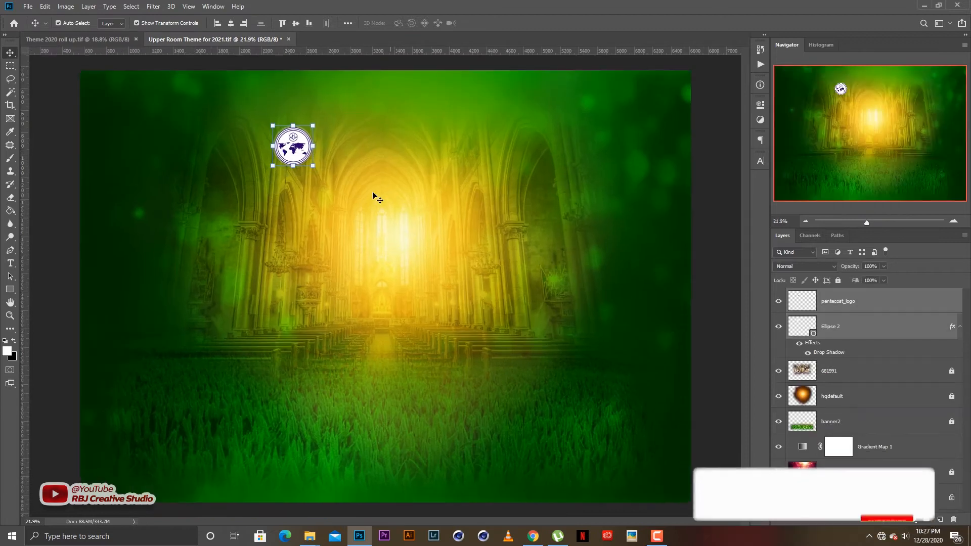
# Place a new horizontal text line on the canvas to the right of the church logo.
pyautogui.scroll(3, 373, 200)
pyautogui.moveTo(373, 191); pyautogui.dragTo(406, 274)
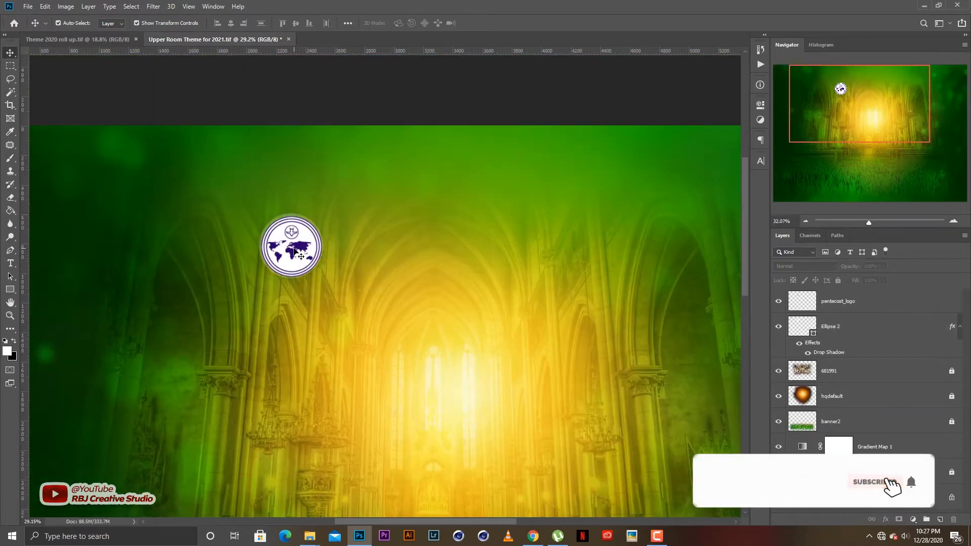
pyautogui.scroll(2, 313, 249)
pyautogui.moveTo(459, 266); pyautogui.dragTo(339, 270)
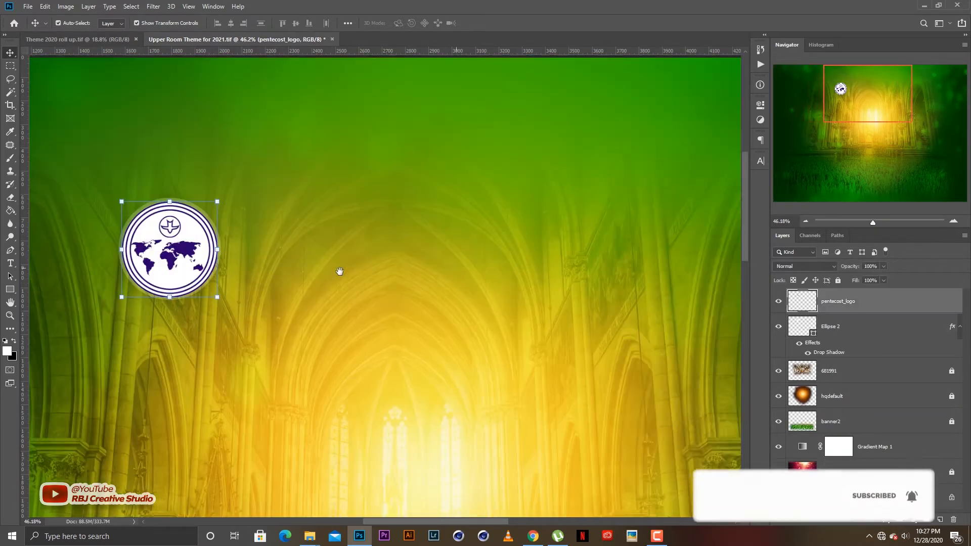
pyautogui.click(347, 271)
pyautogui.click(11, 265)
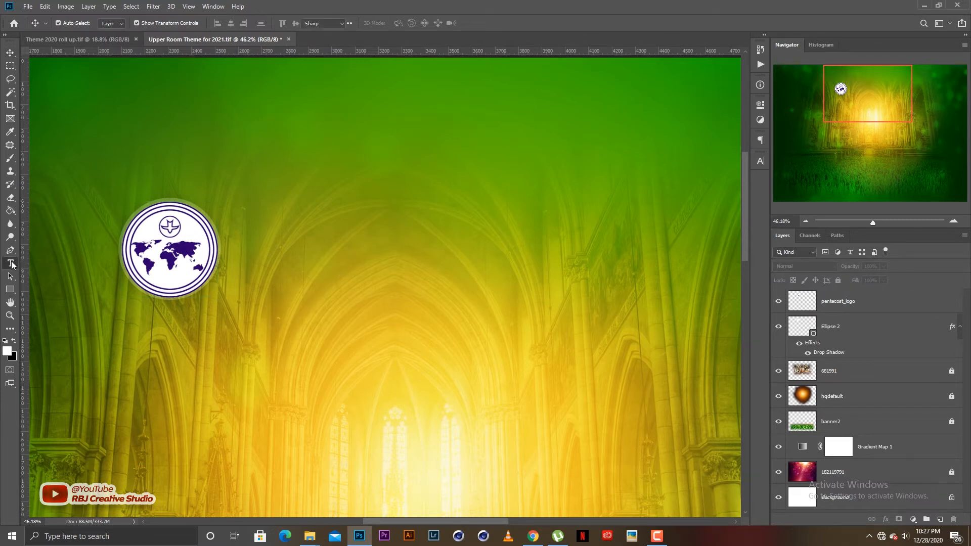
pyautogui.click(12, 265)
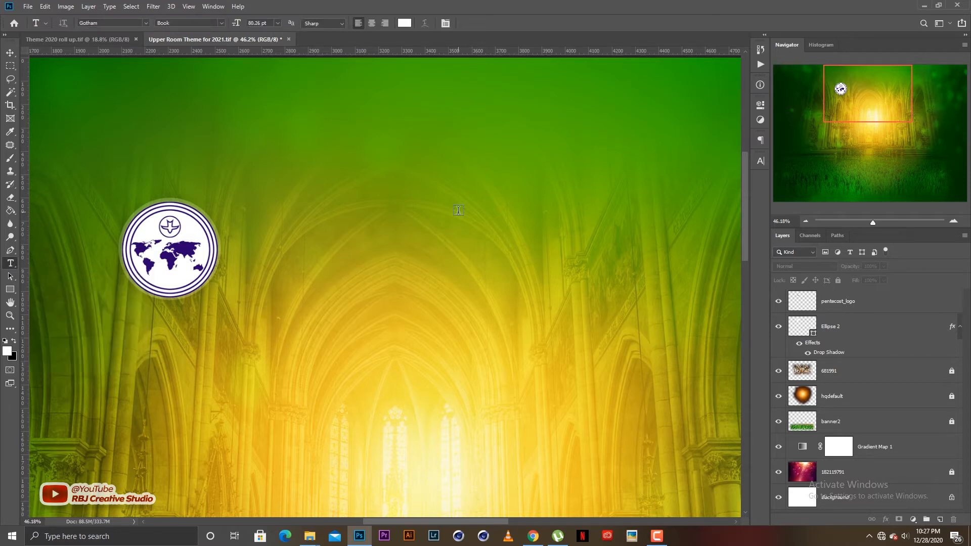
pyautogui.click(316, 248)
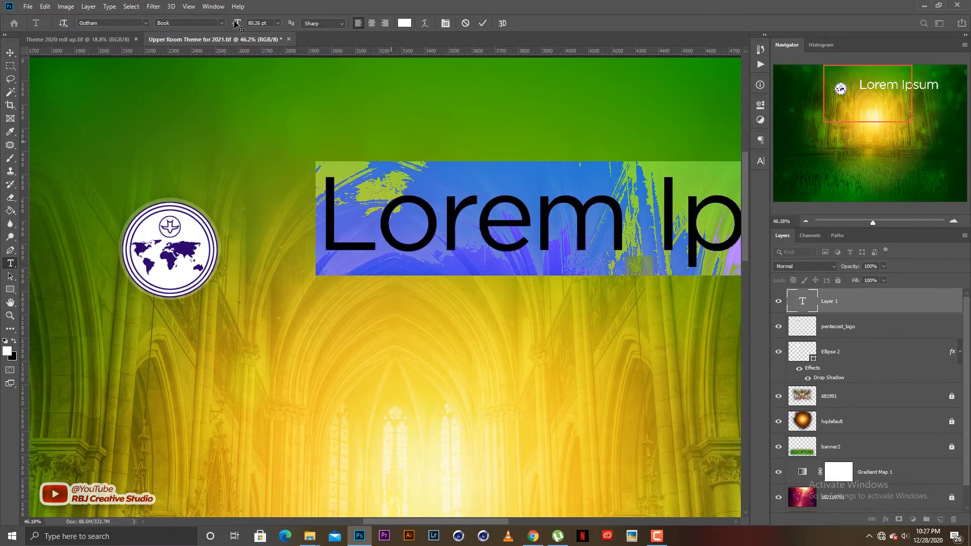
# Set the placeholder text to 28.26 pt Gotham Ultra and move it close beside the logo.
pyautogui.moveTo(233, 26); pyautogui.dragTo(207, 25)
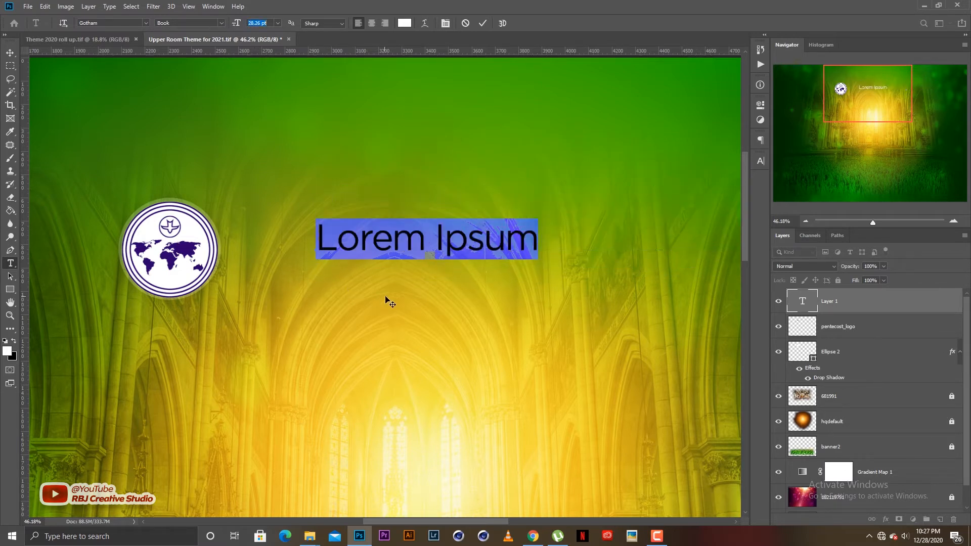
pyautogui.moveTo(386, 297); pyautogui.dragTo(304, 297)
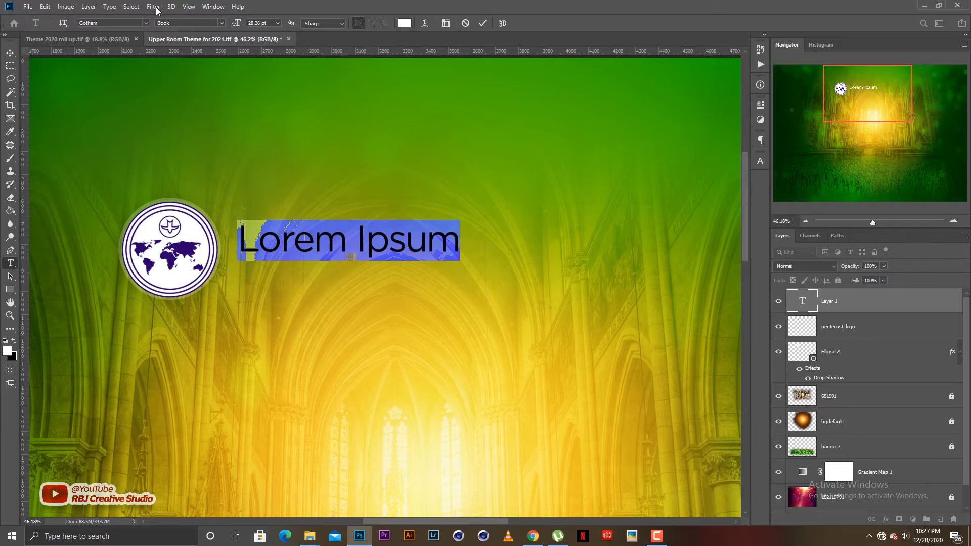
pyautogui.click(222, 23)
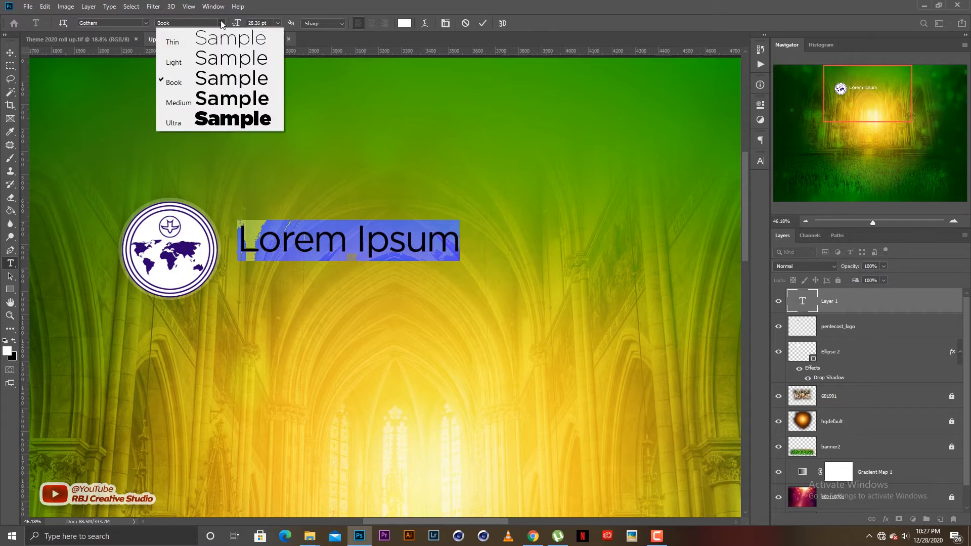
pyautogui.click(220, 120)
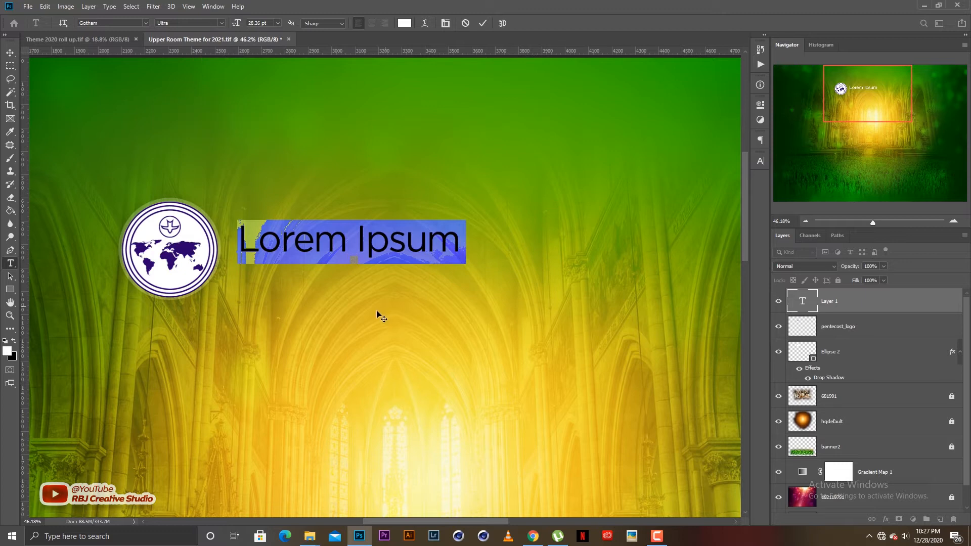
# Replace the placeholder text with "THE CHURCH OF" and nudge the line slightly upward beside the logo.
pyautogui.click(274, 244)
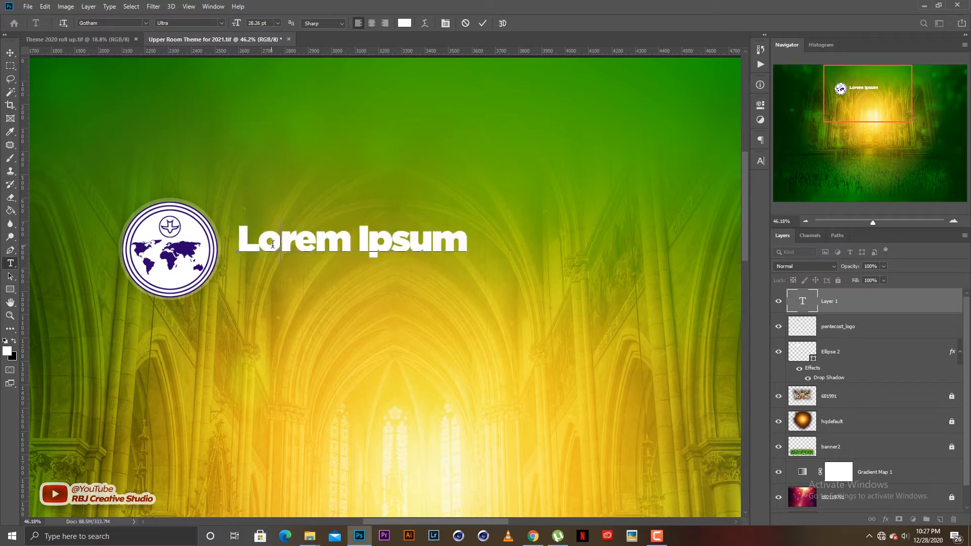
pyautogui.hotkey('ctrl', 'a')
pyautogui.write('THE CHUCRC')
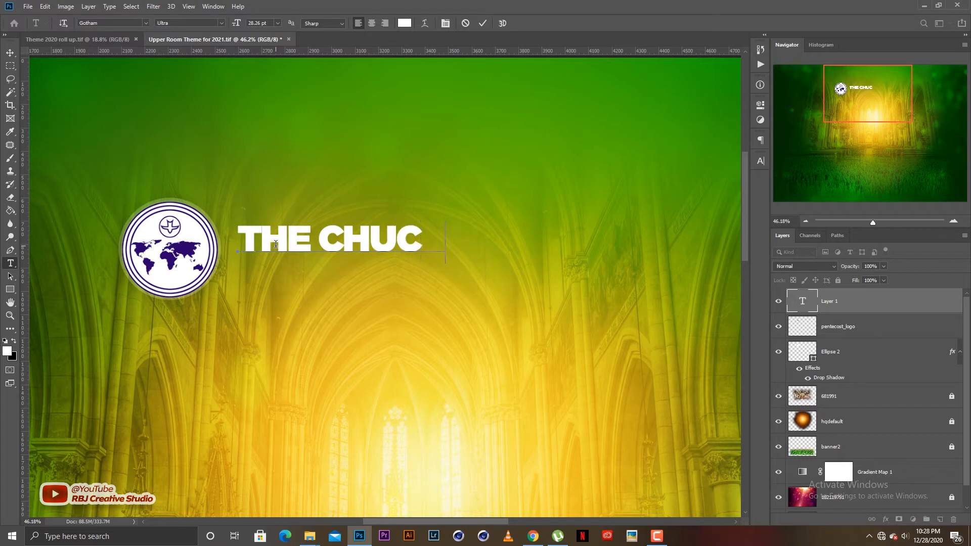
pyautogui.press('BackSpace')
pyautogui.press('BackSpace')
pyautogui.press('BackSpace')
pyautogui.write('RCH')
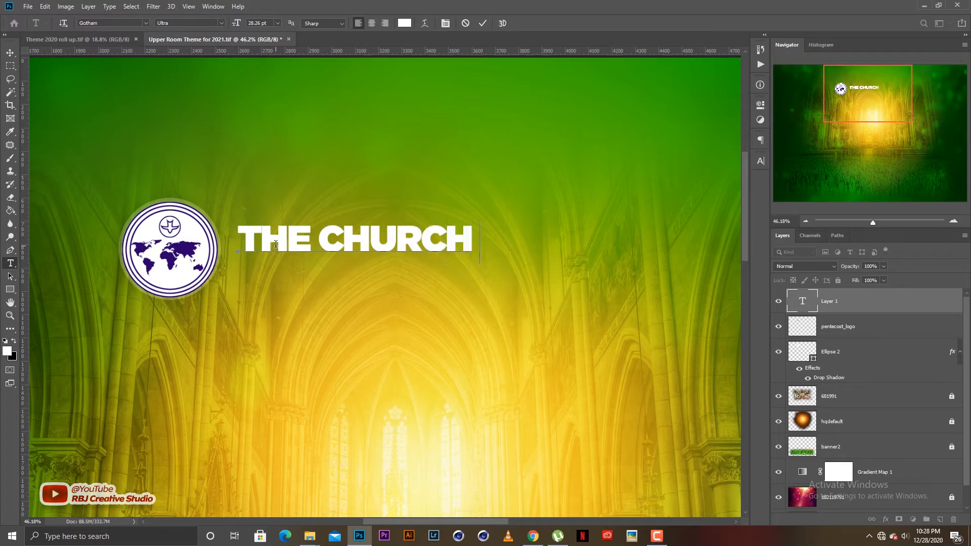
pyautogui.write(' OF')
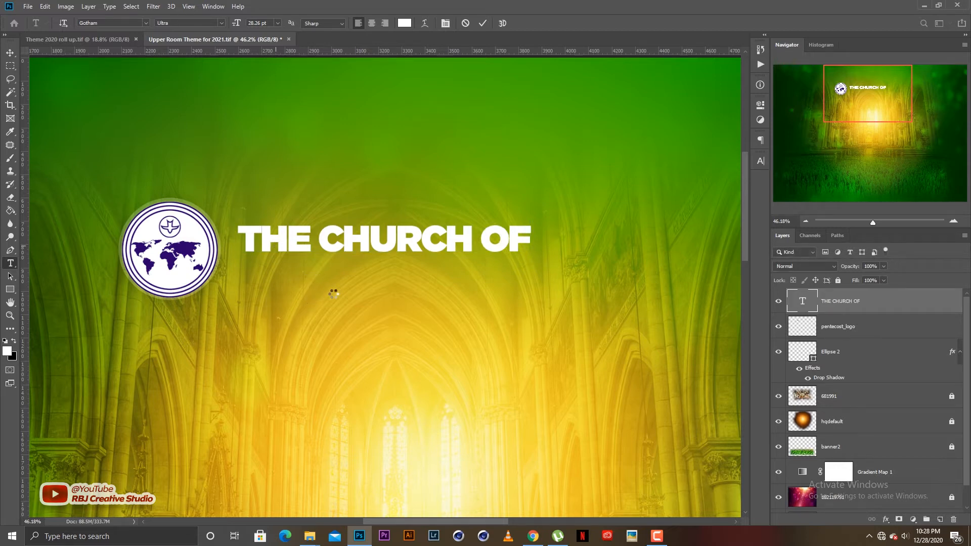
pyautogui.write('v')
pyautogui.moveTo(371, 241)
pyautogui.mouseDown()
pyautogui.moveTo(372, 228)
pyautogui.moveTo(372, 238)
pyautogui.mouseUp()
# Extend the heading beside the logo to read "THE CHURCH OF PENTECOST".
pyautogui.scroll(-3, 392, 319)
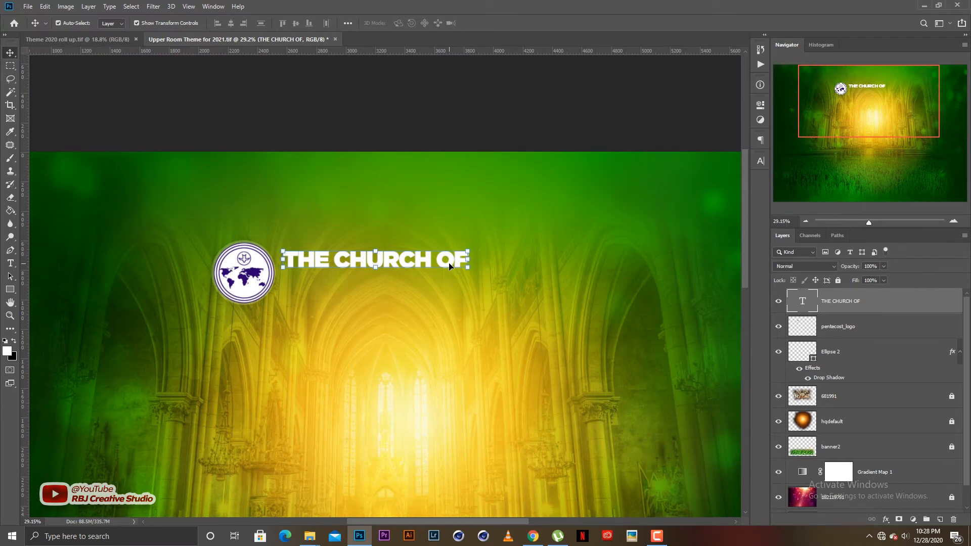
pyautogui.press('t')
pyautogui.click(466, 261)
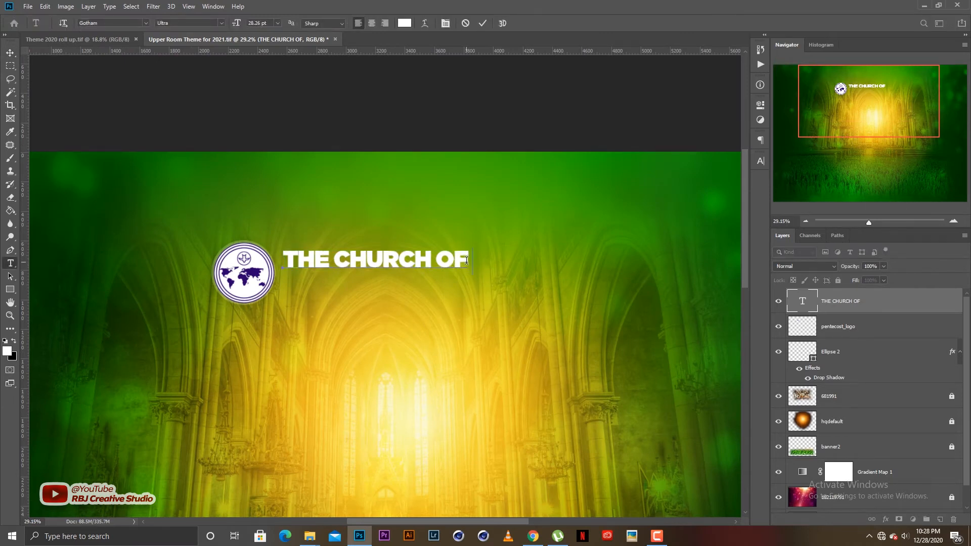
pyautogui.write('PENTEC')
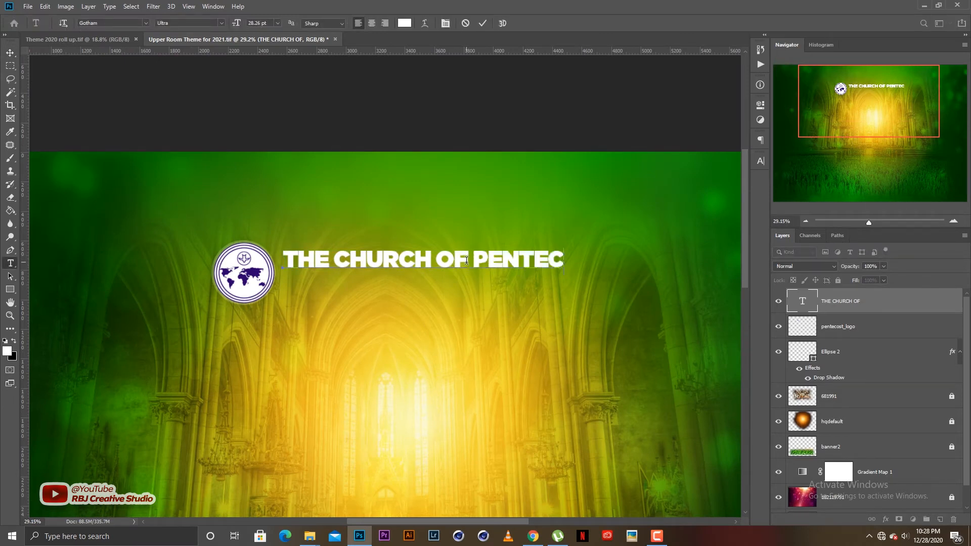
pyautogui.write('OST')
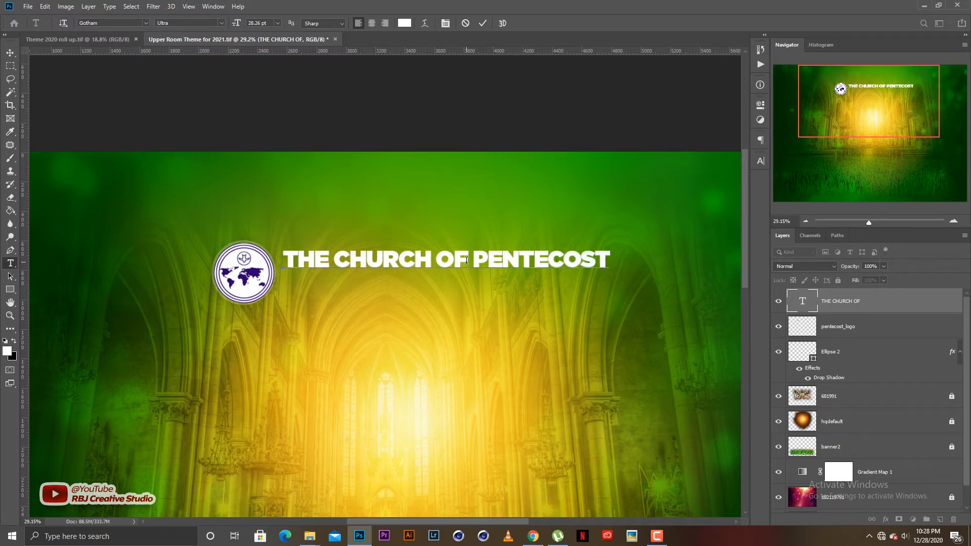
pyautogui.hotkey('ctrl', 'Return')
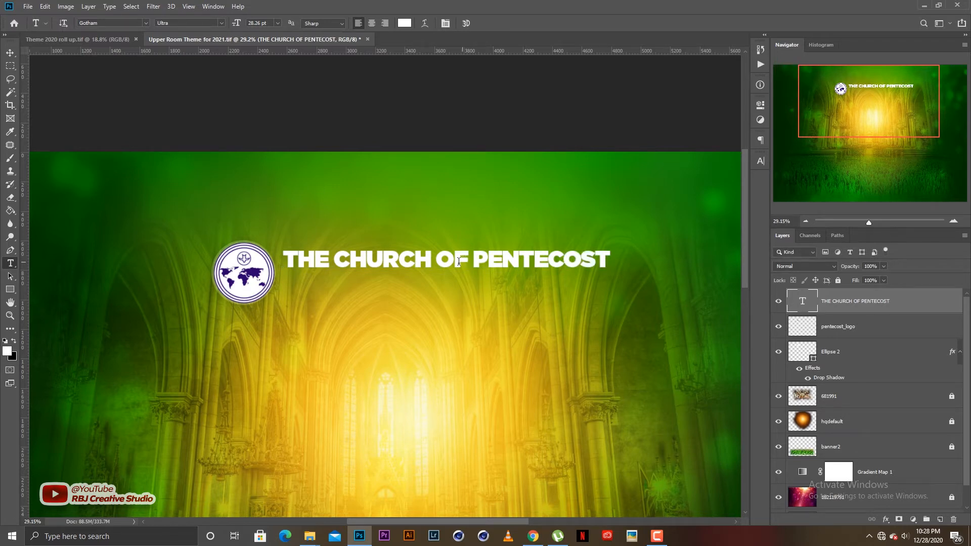
# Move the church name heading down so it is vertically centered beside the logo.
pyautogui.press('v')
pyautogui.moveTo(467, 263); pyautogui.dragTo(469, 281)
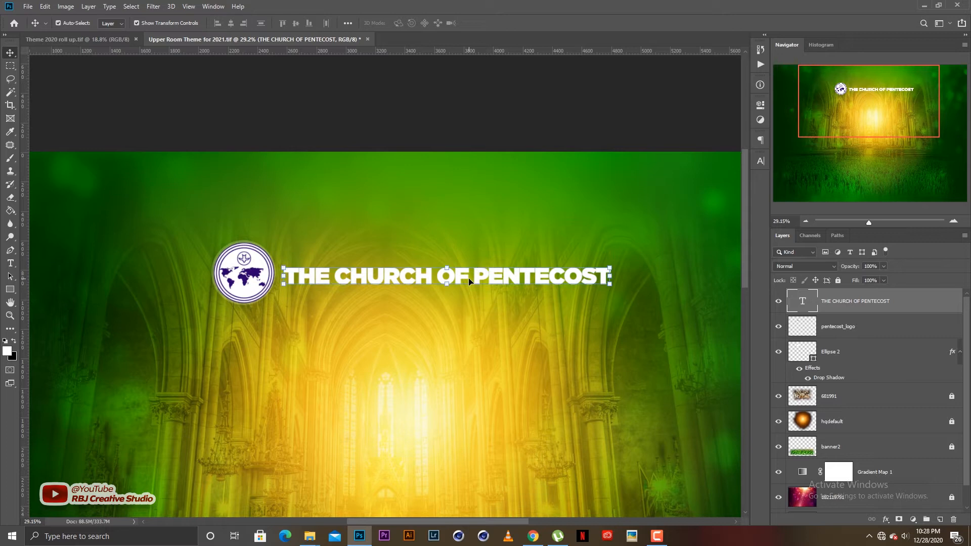
pyautogui.scroll(-3, 470, 280)
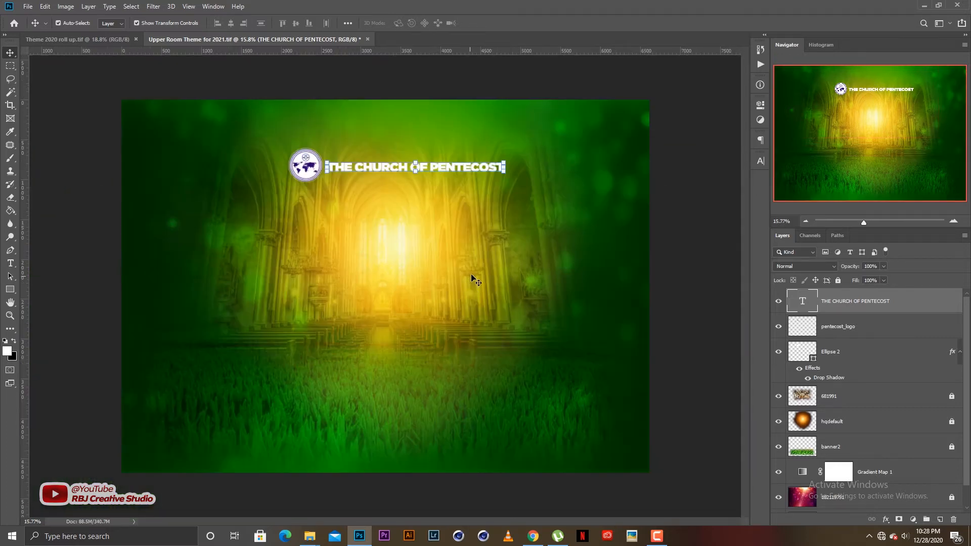
# Cut "PENTECOST" out of the church name heading so the line reads "THE CHURCH OF".
pyautogui.scroll(3, 392, 181)
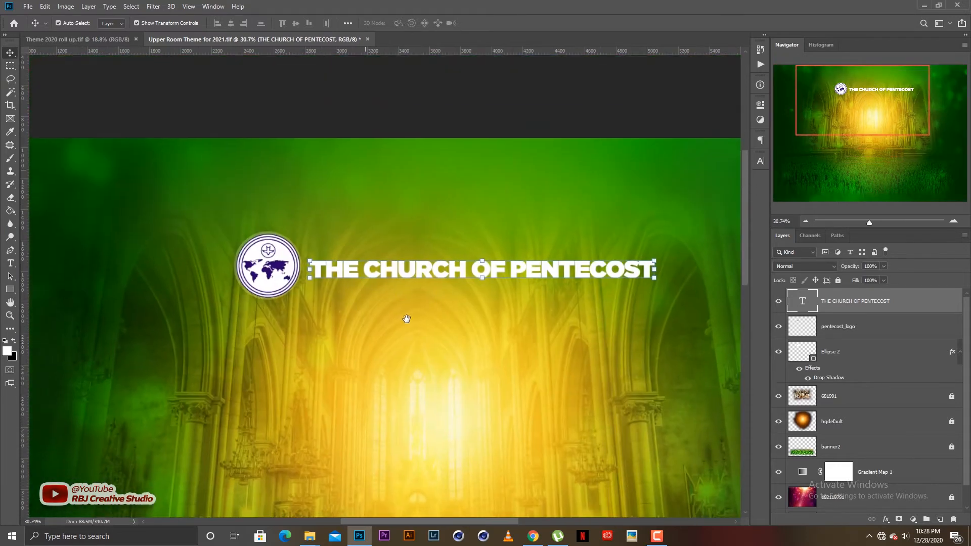
pyautogui.press('t')
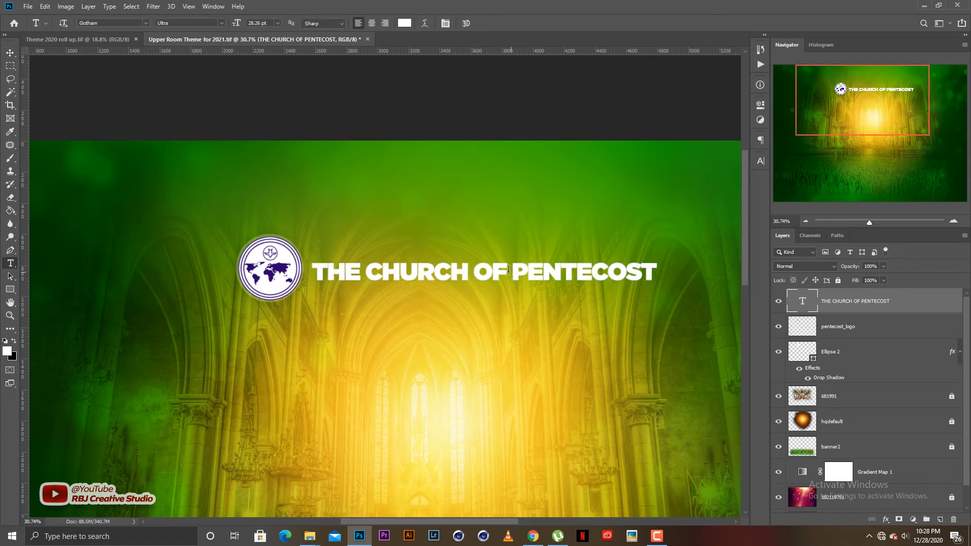
pyautogui.moveTo(508, 270); pyautogui.dragTo(673, 269)
pyautogui.press('Left')
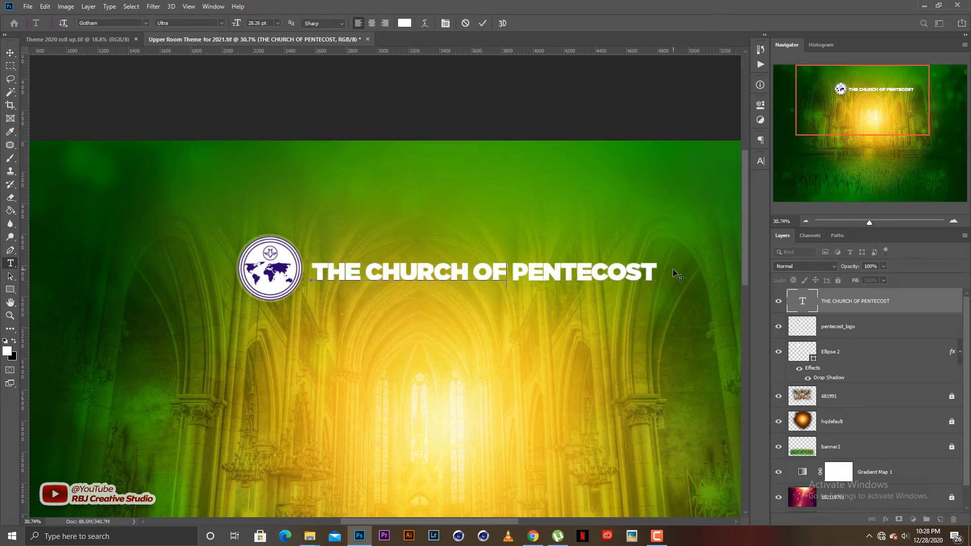
pyautogui.hotkey('ctrl', 'x')
pyautogui.hotkey('ctrl', 'Return')
# Duplicate the "THE CHURCH OF" line directly below the original and replace the copy's text with "PENTECOST".
pyautogui.press('v')
pyautogui.moveTo(450, 270)
pyautogui.mouseDown()
pyautogui.moveTo(451, 255)
pyautogui.moveTo(436, 281)
pyautogui.mouseUp()
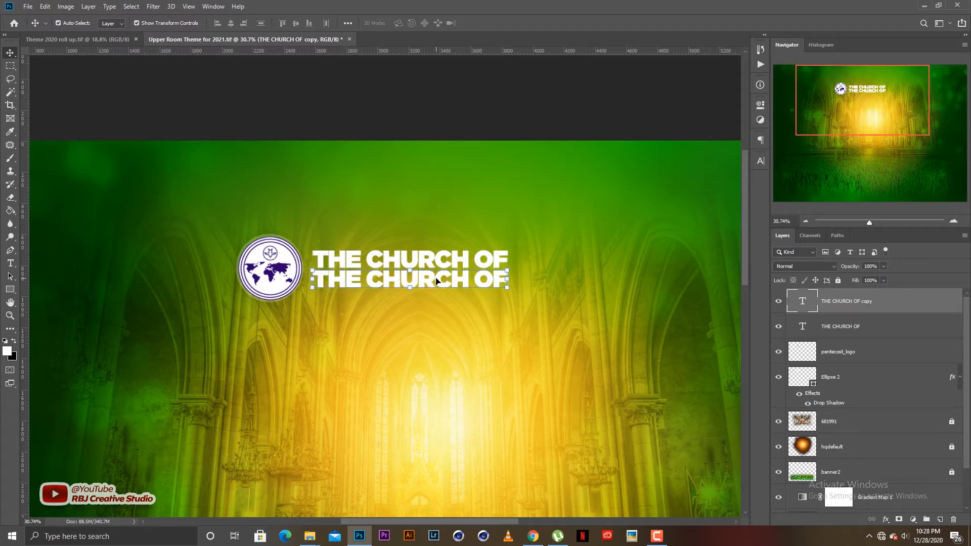
pyautogui.press('t')
pyautogui.tripleClick(443, 278)
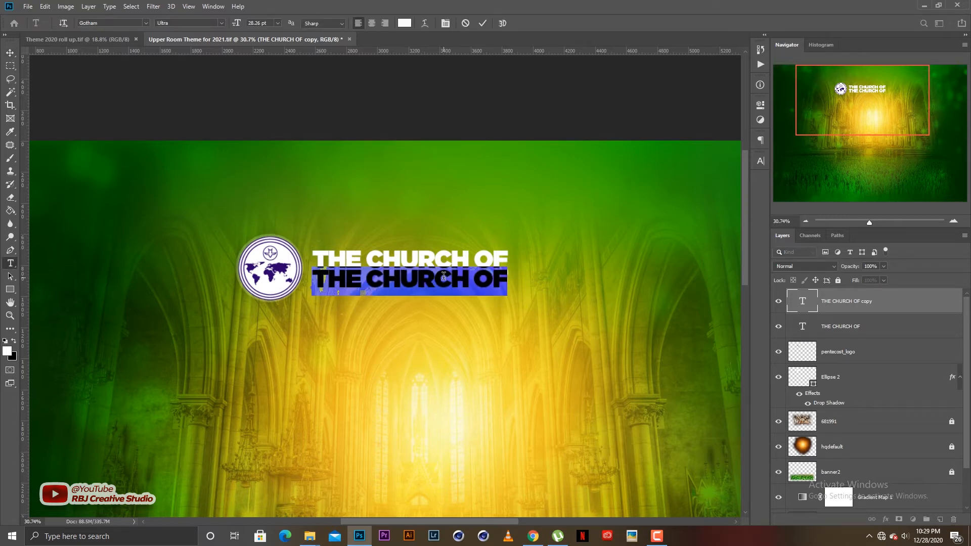
pyautogui.write('PE')
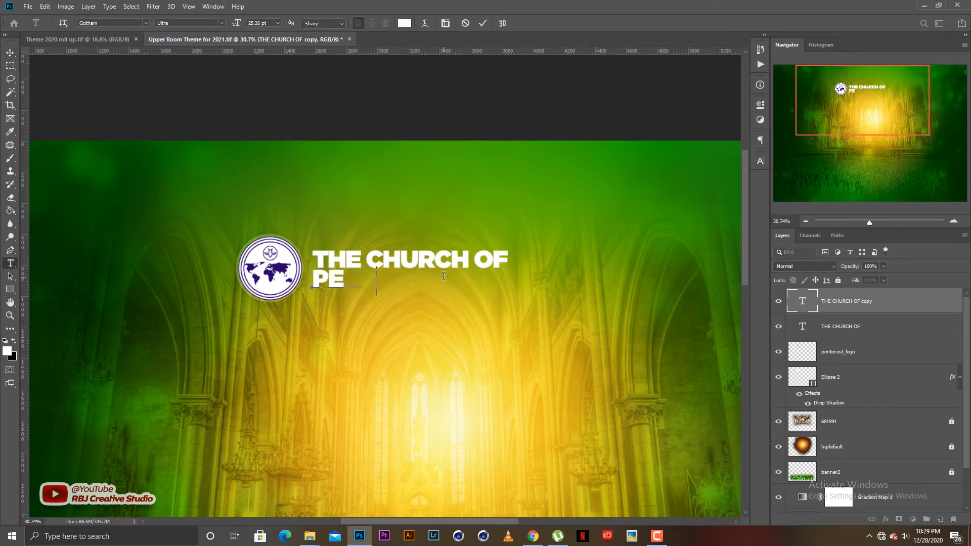
pyautogui.write('NTECOST')
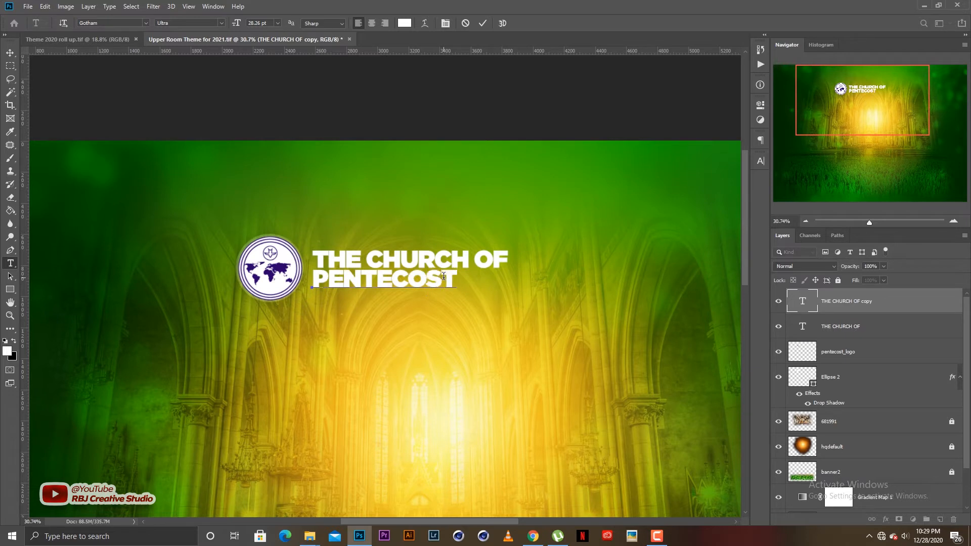
pyautogui.hotkey('ctrl', 'Return')
# Set the letter tracking of both heading lines to -20.
pyautogui.press('v')
pyautogui.moveTo(456, 228); pyautogui.dragTo(460, 320)
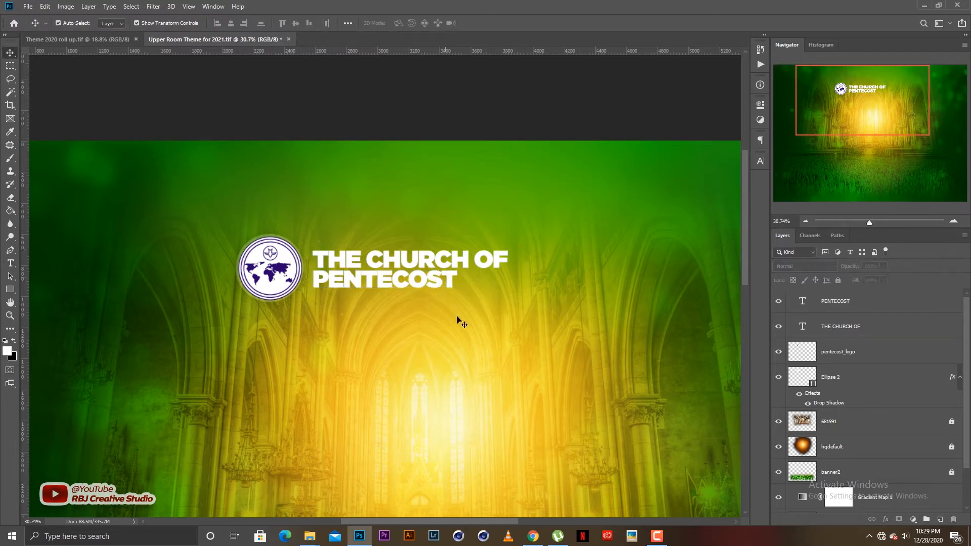
pyautogui.click(760, 161)
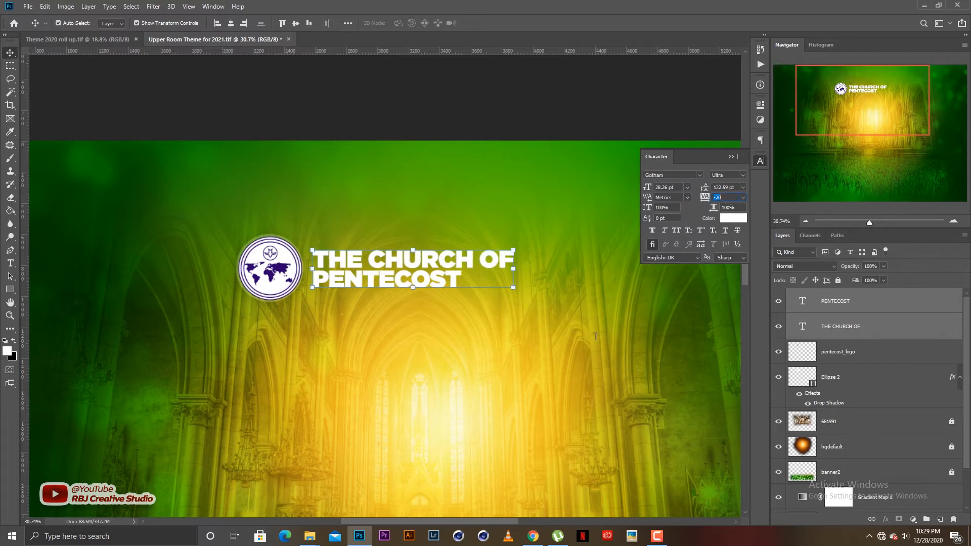
pyautogui.click(424, 283)
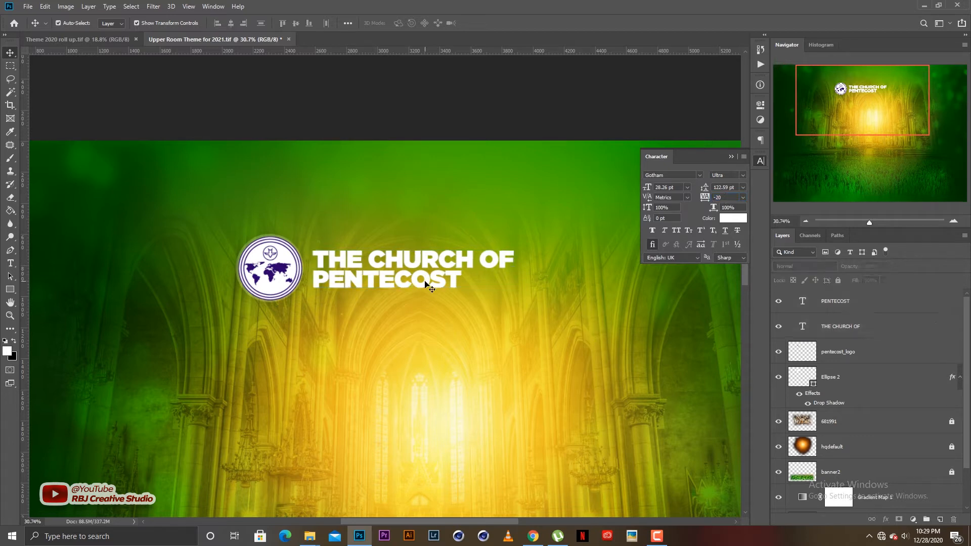
# Scale "PENTECOST" to about 136% to match the upper line's width and shift both lines slightly up beside the logo.
pyautogui.click(425, 284)
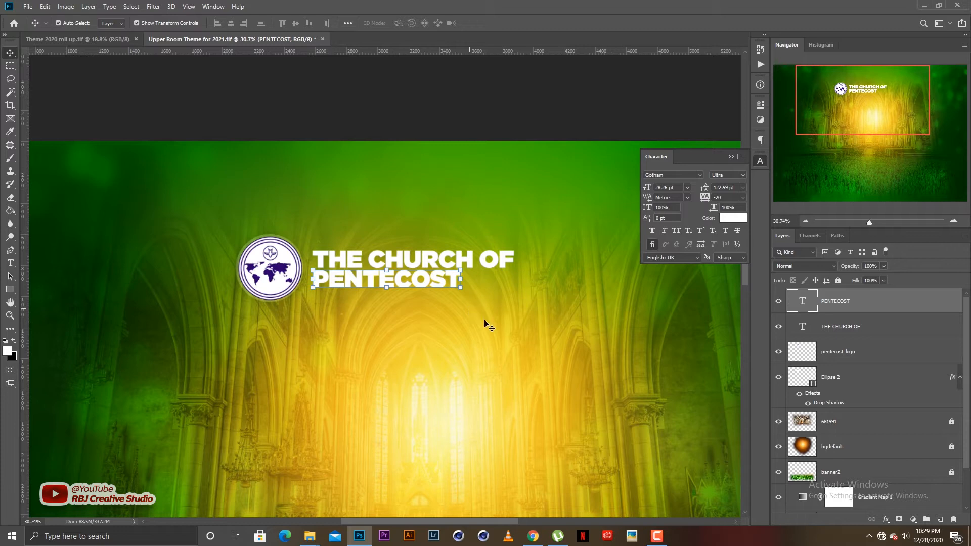
pyautogui.hotkey('ctrl', 't')
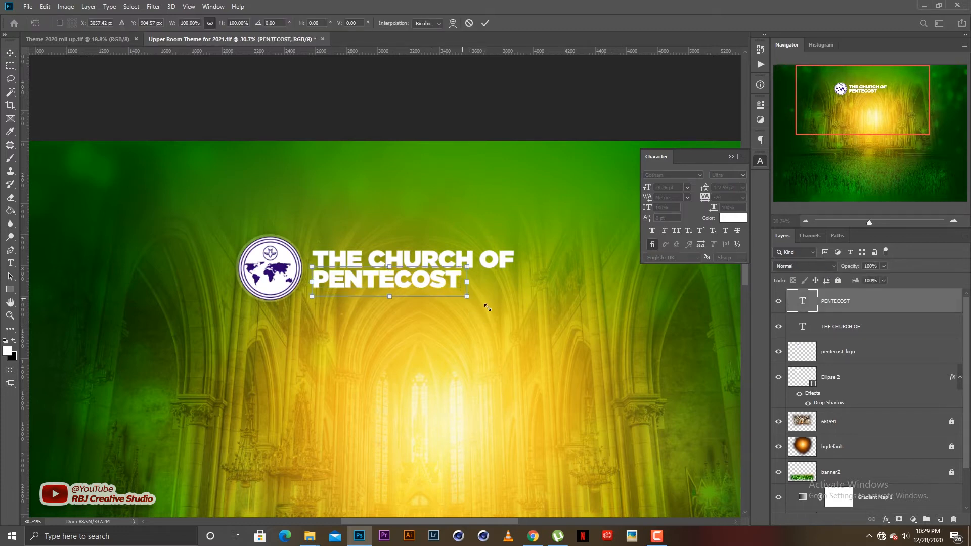
pyautogui.moveTo(487, 308); pyautogui.dragTo(514, 313)
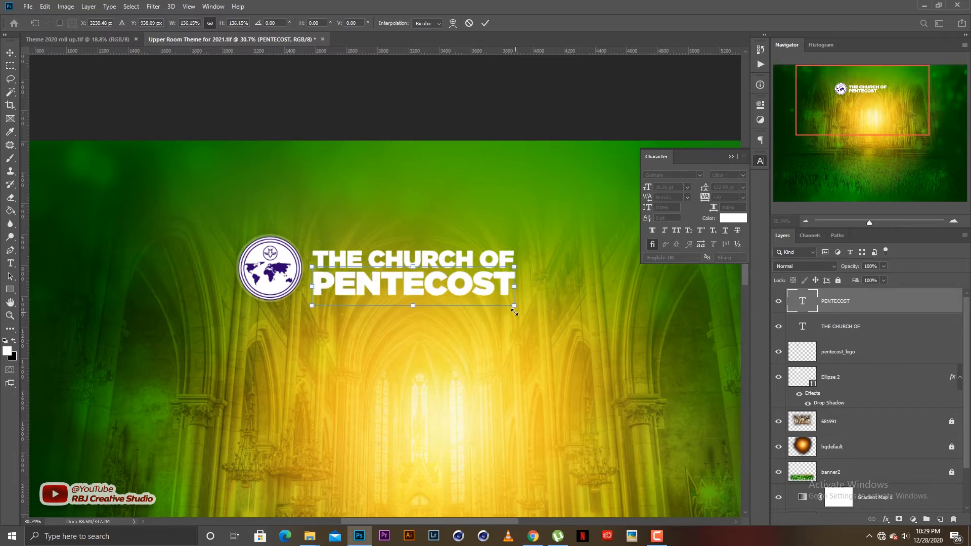
pyautogui.press('Return')
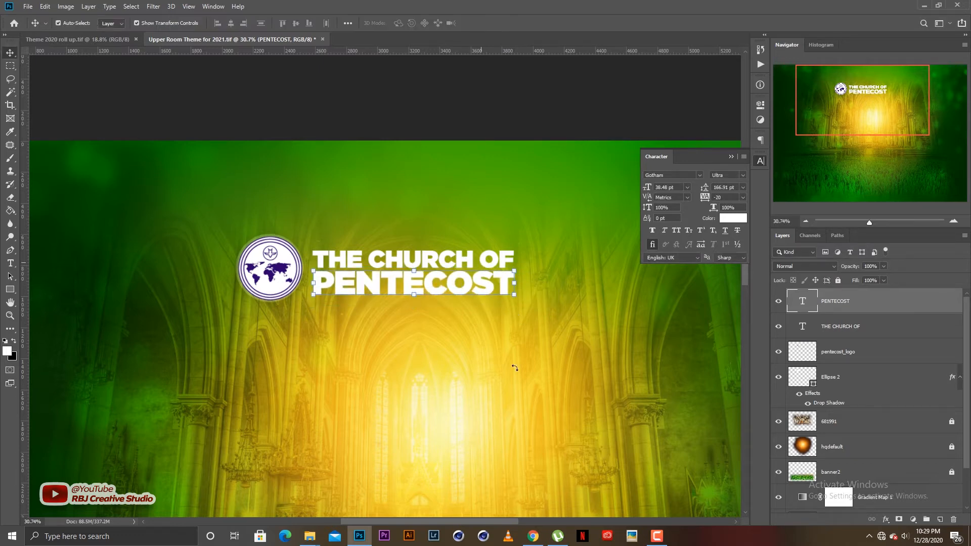
pyautogui.click(436, 264)
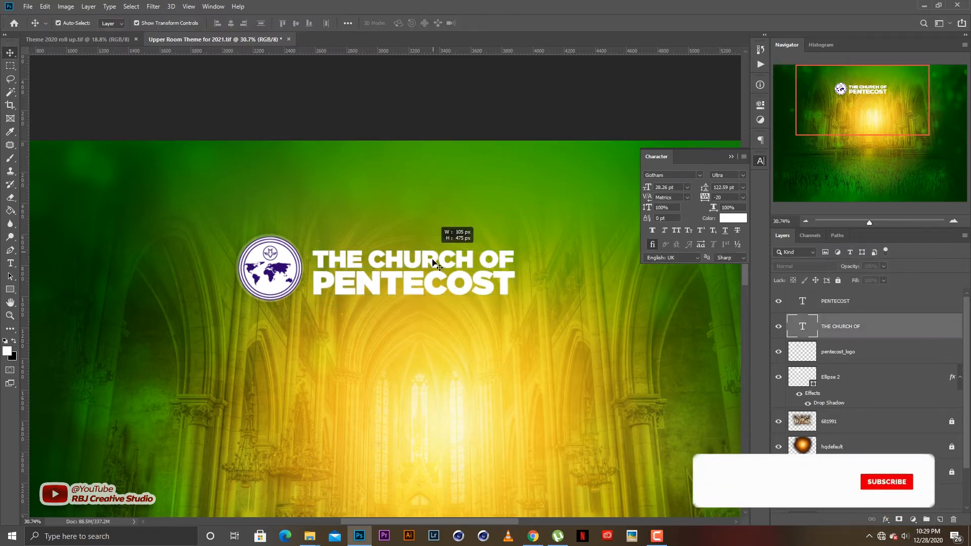
pyautogui.moveTo(433, 260); pyautogui.dragTo(439, 269)
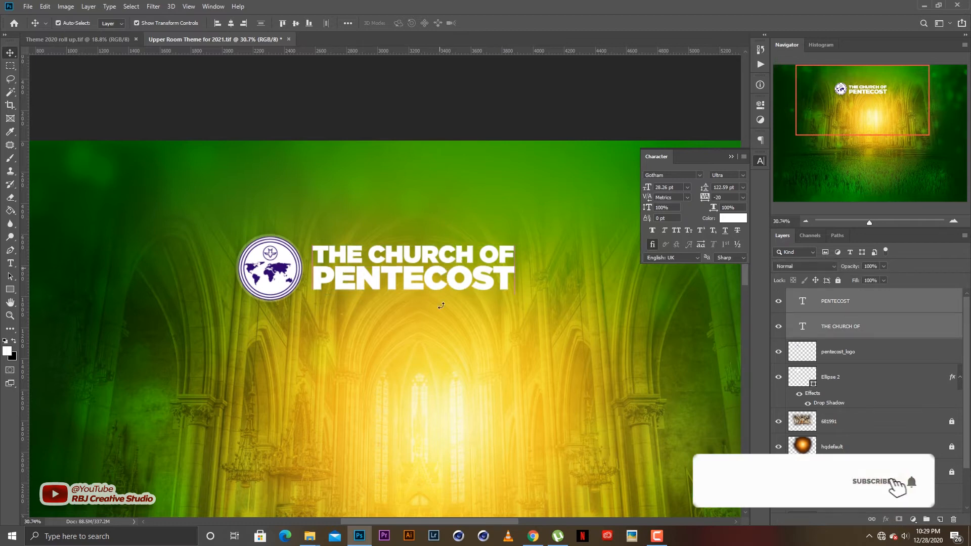
# Place vertical guides at the left and right edges of the "THE CHURCH OF" line.
pyautogui.click(383, 258)
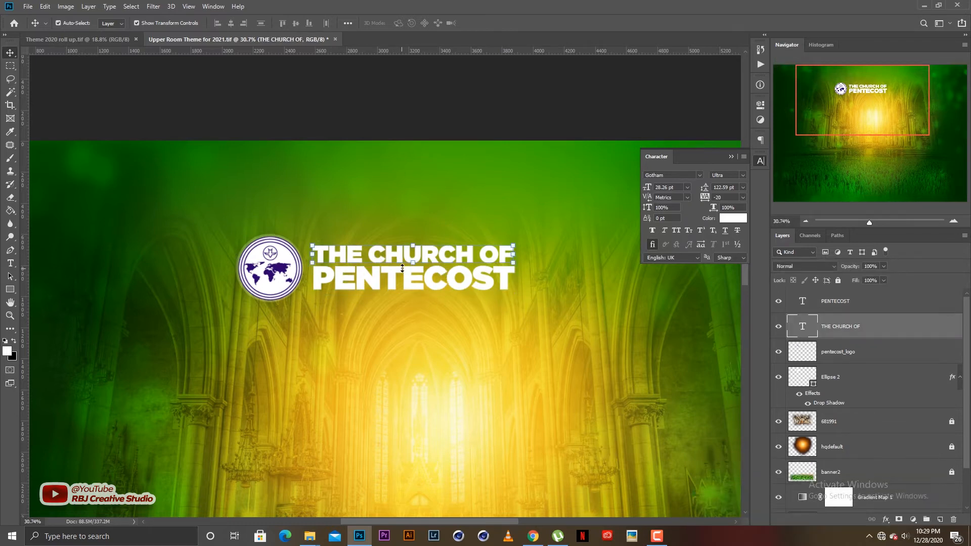
pyautogui.scroll(3, 406, 274)
pyautogui.moveTo(412, 276); pyautogui.dragTo(385, 307)
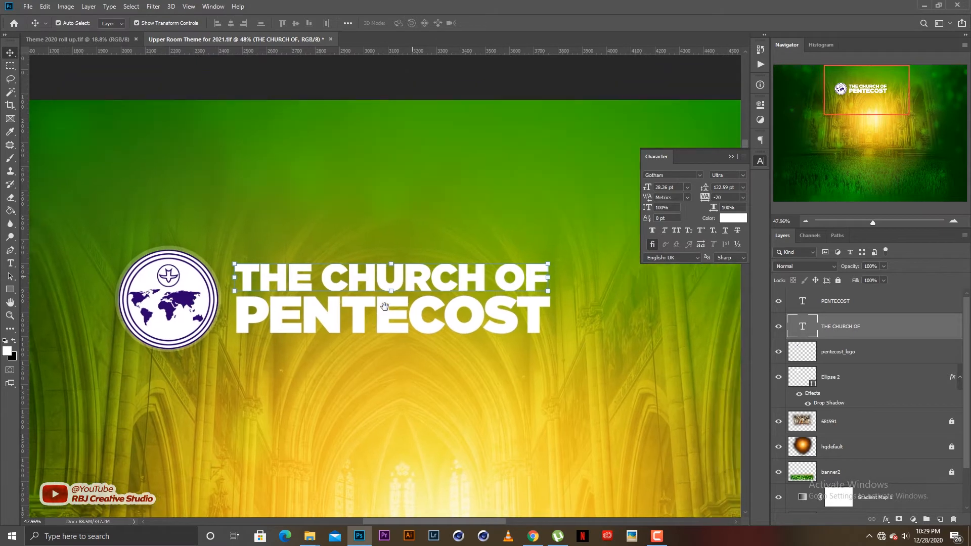
pyautogui.moveTo(25, 291); pyautogui.dragTo(232, 305)
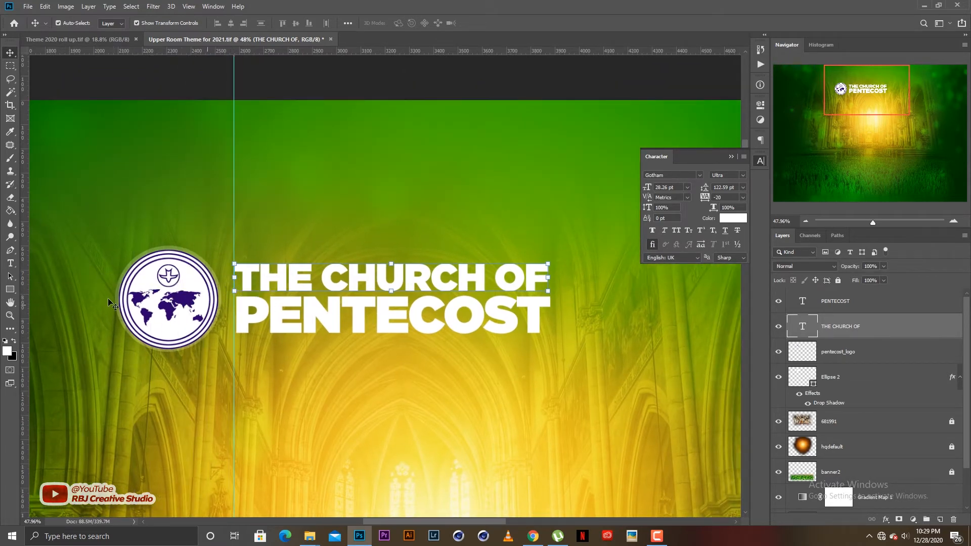
pyautogui.moveTo(89, 292); pyautogui.dragTo(551, 329)
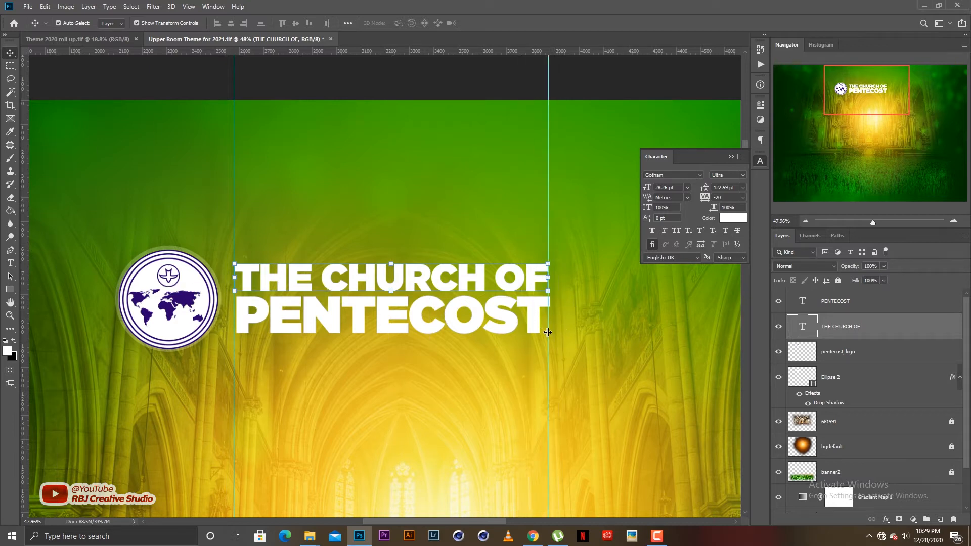
pyautogui.click(594, 347)
# Align "PENTECOST" between the two guides and nudge it up to tighten the gap below "THE CHURCH OF".
pyautogui.click(386, 313)
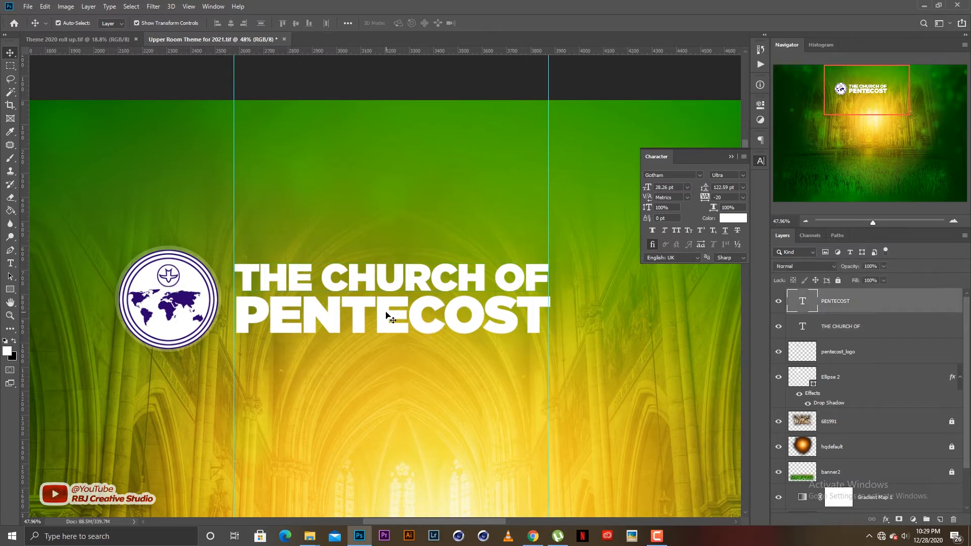
pyautogui.moveTo(386, 312); pyautogui.dragTo(384, 313)
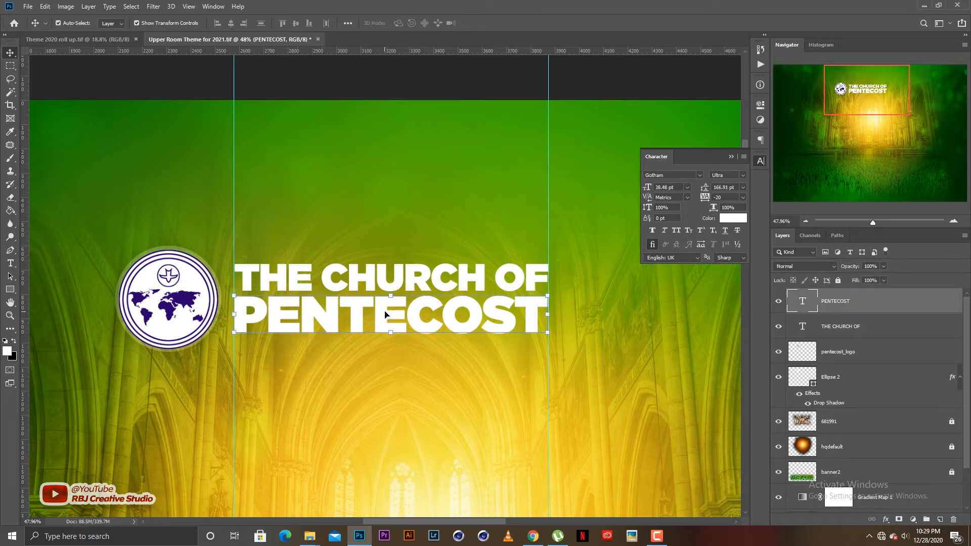
pyautogui.press('Up')
pyautogui.press('Up')
pyautogui.press('Up')
pyautogui.press('Up')
pyautogui.press('Up')
pyautogui.press('Up')
pyautogui.press('Up')
pyautogui.press('Up')
pyautogui.press('Up')
pyautogui.press('Up')
pyautogui.press('Up')
pyautogui.press('Up')
pyautogui.press('Up')
pyautogui.press('Up')
pyautogui.press('Up')
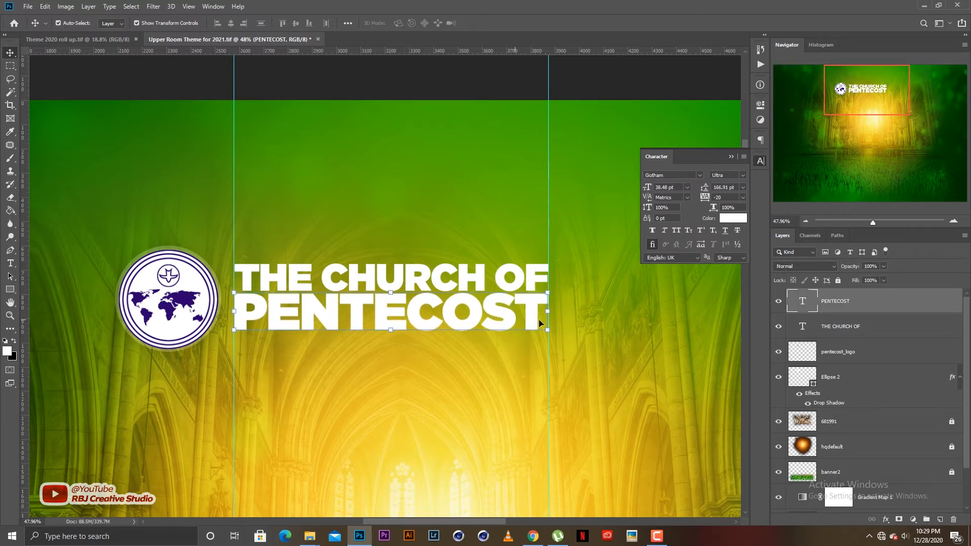
pyautogui.click(552, 321)
pyautogui.click(532, 318)
pyautogui.press('Down')
pyautogui.press('Down')
pyautogui.press('Down')
pyautogui.press('Down')
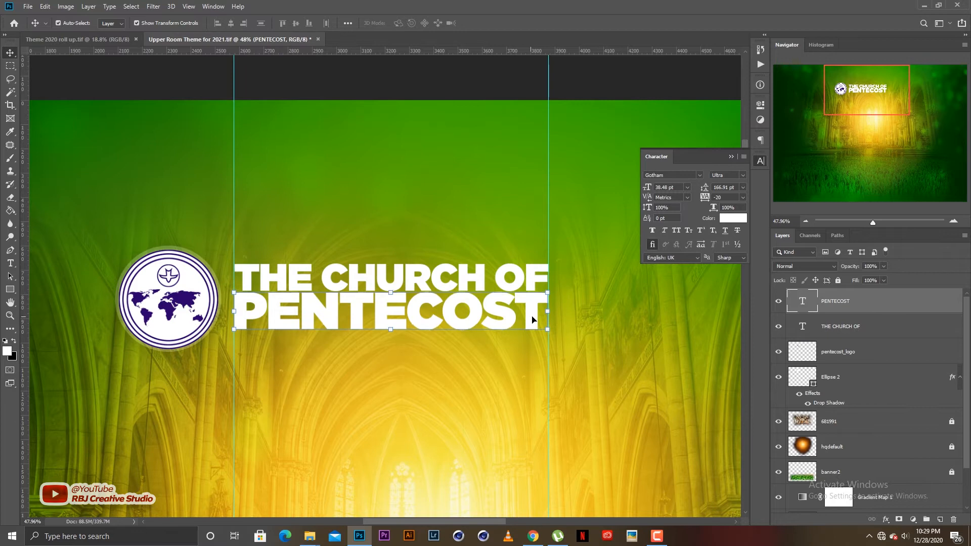
pyautogui.click(516, 310)
pyautogui.click(529, 312)
pyautogui.press('Up')
pyautogui.press('Up')
pyautogui.click(618, 310)
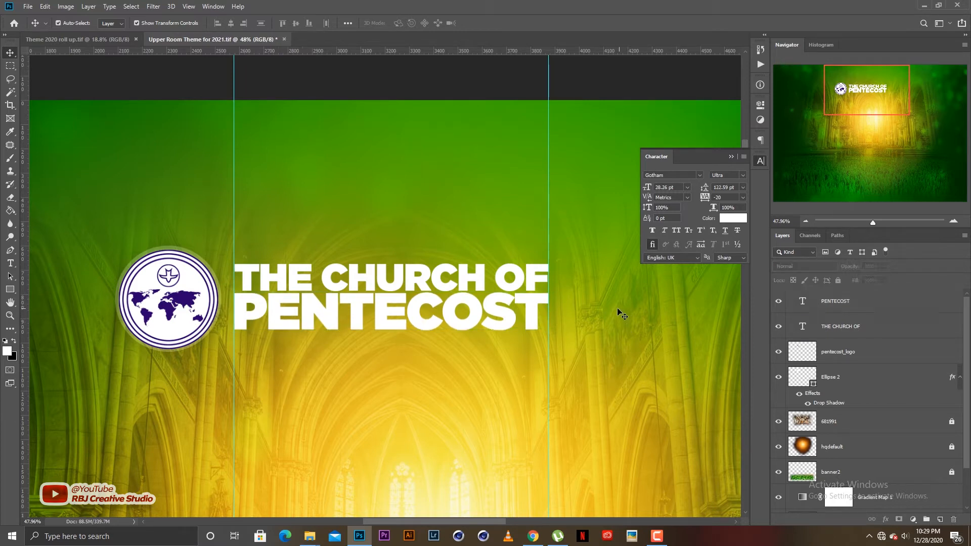
pyautogui.click(527, 319)
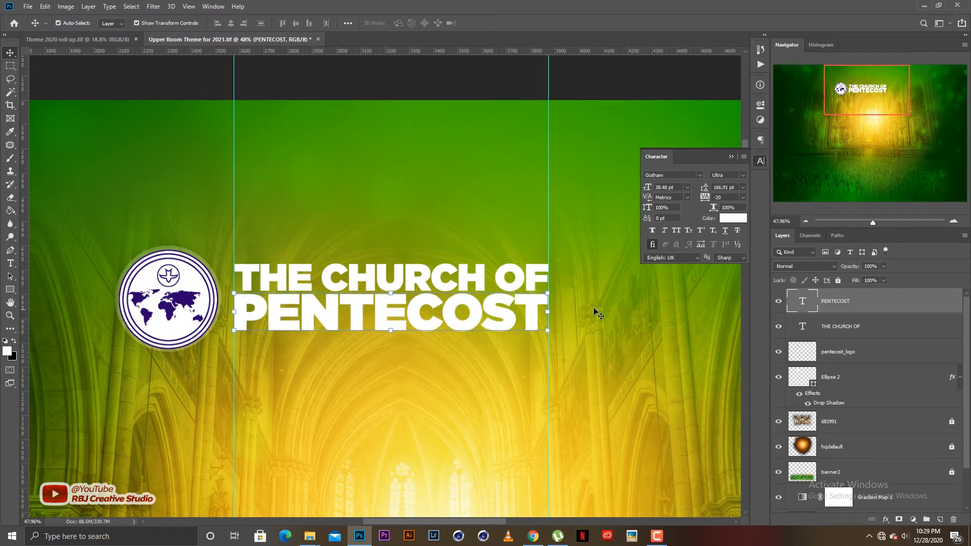
pyautogui.click(731, 155)
pyautogui.click(505, 379)
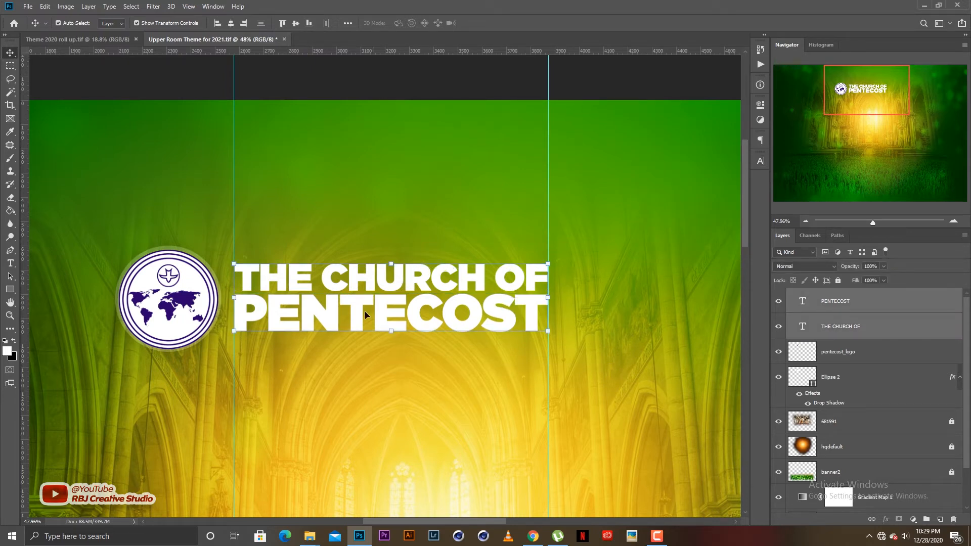
pyautogui.click(332, 398)
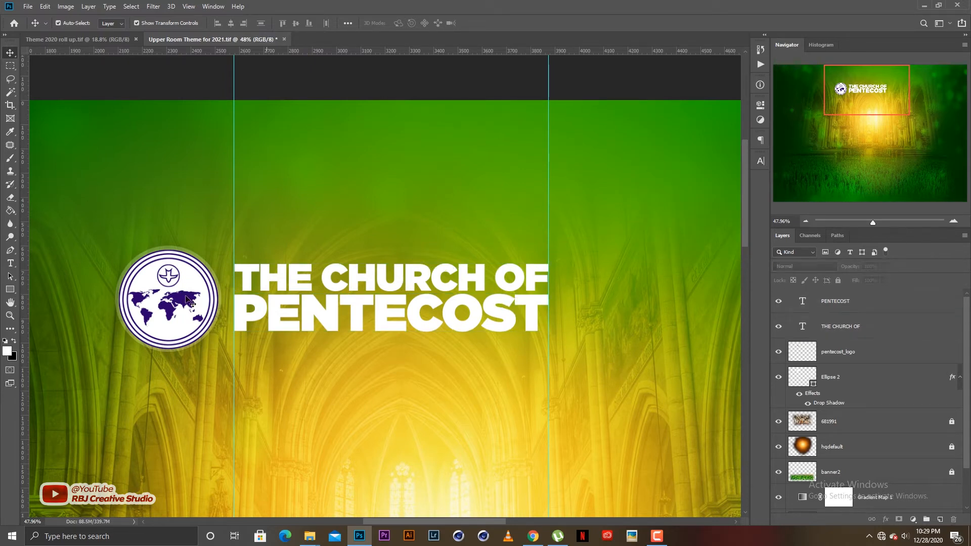
# Enlarge the translucent circle behind the church logo slightly from its center.
pyautogui.click(197, 265)
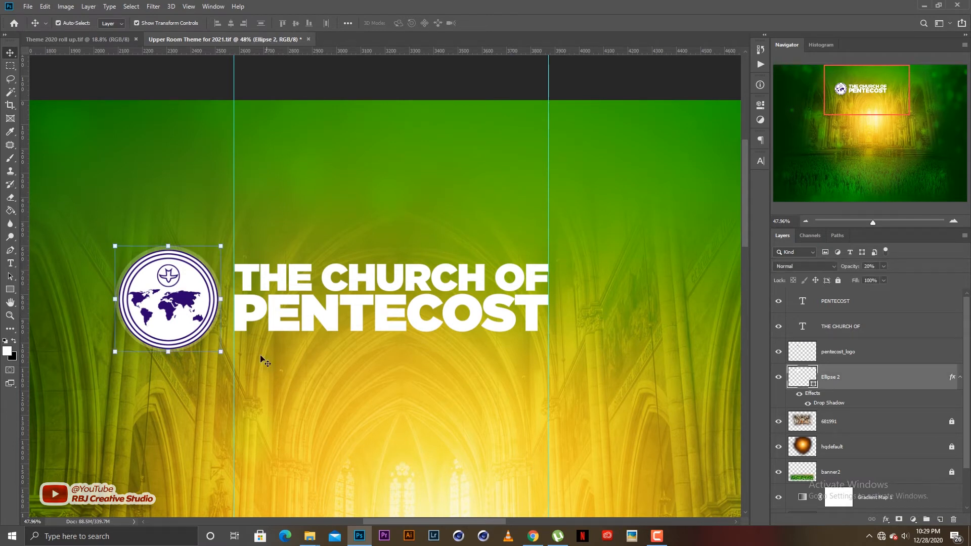
pyautogui.click(221, 352)
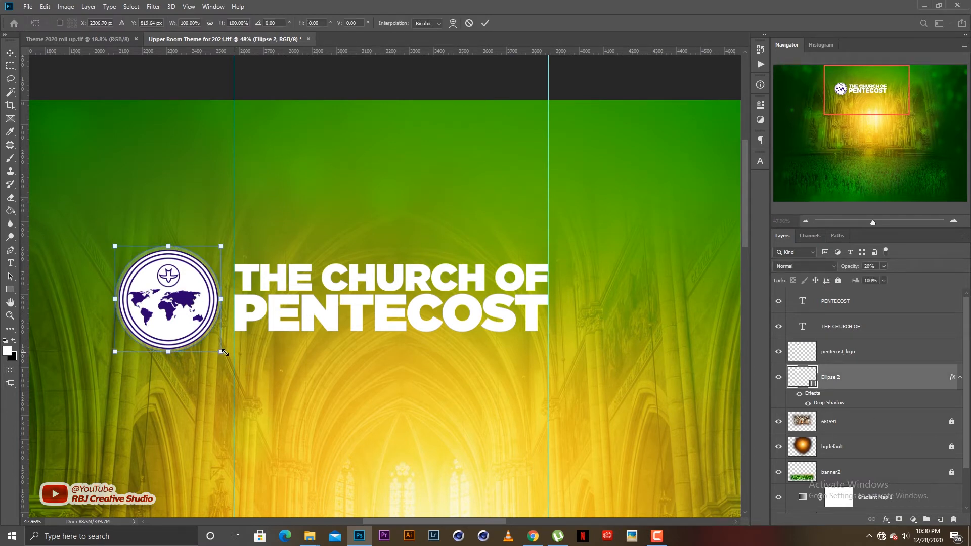
pyautogui.moveTo(224, 353); pyautogui.dragTo(227, 353)
pyautogui.press('Return')
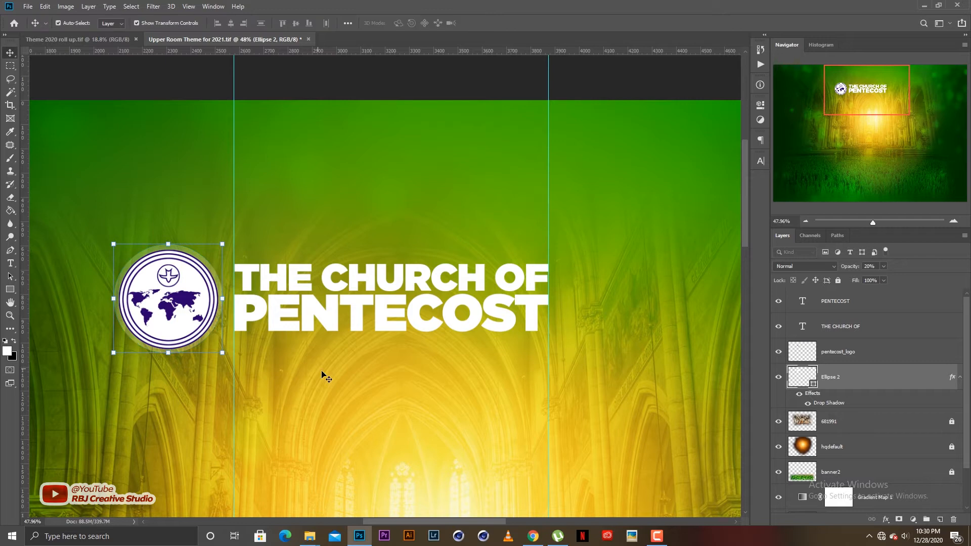
pyautogui.click(325, 377)
pyautogui.click(852, 379)
pyautogui.click(400, 422)
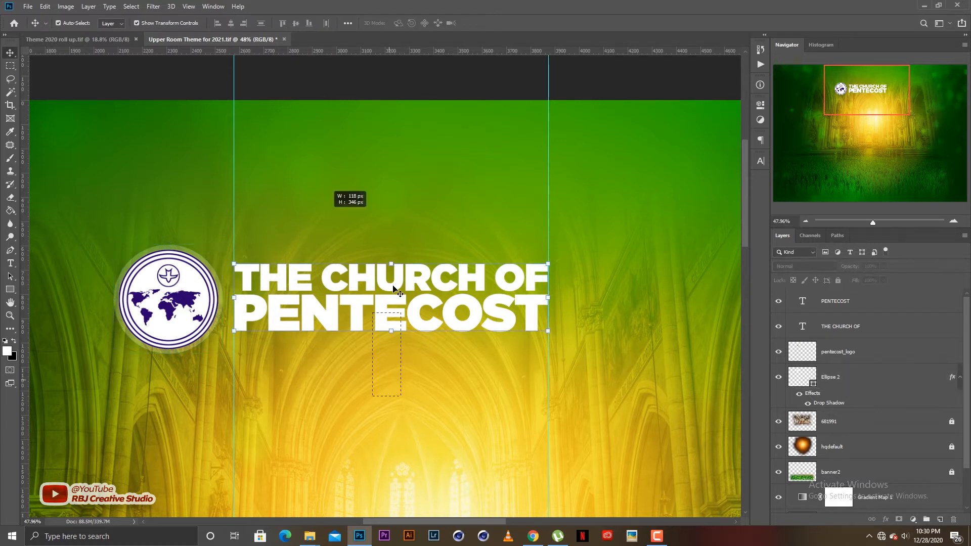
pyautogui.scroll(-3, 475, 444)
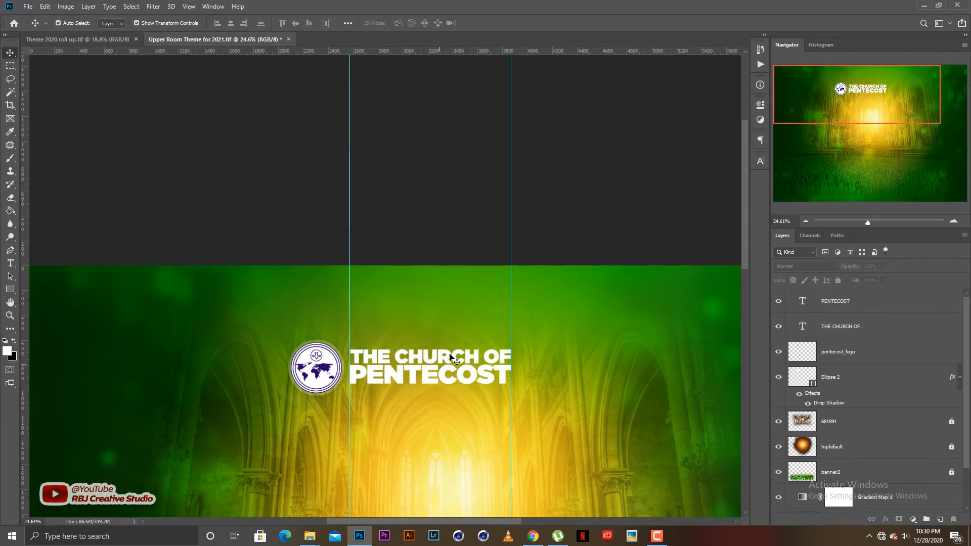
pyautogui.scroll(-3, 444, 354)
pyautogui.moveTo(474, 233); pyautogui.dragTo(279, 149)
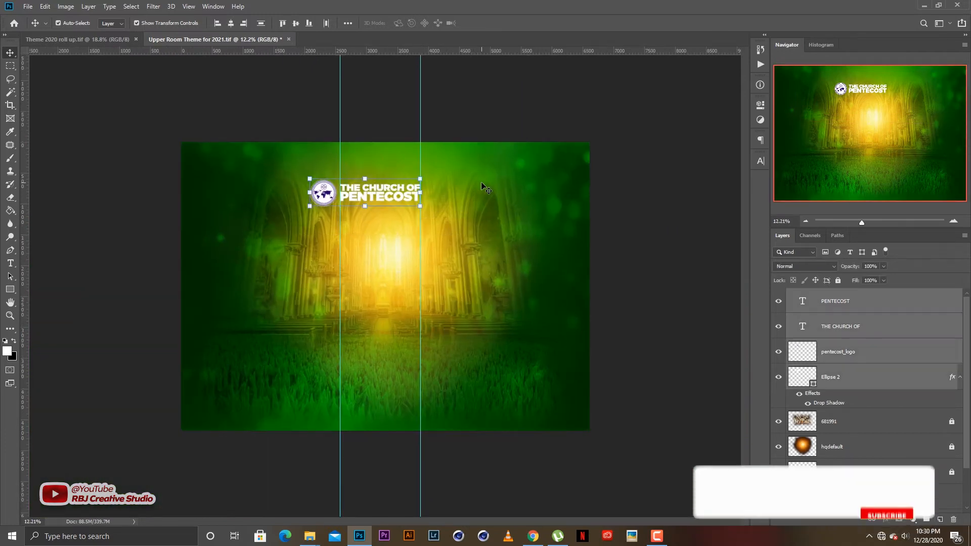
pyautogui.click(481, 186)
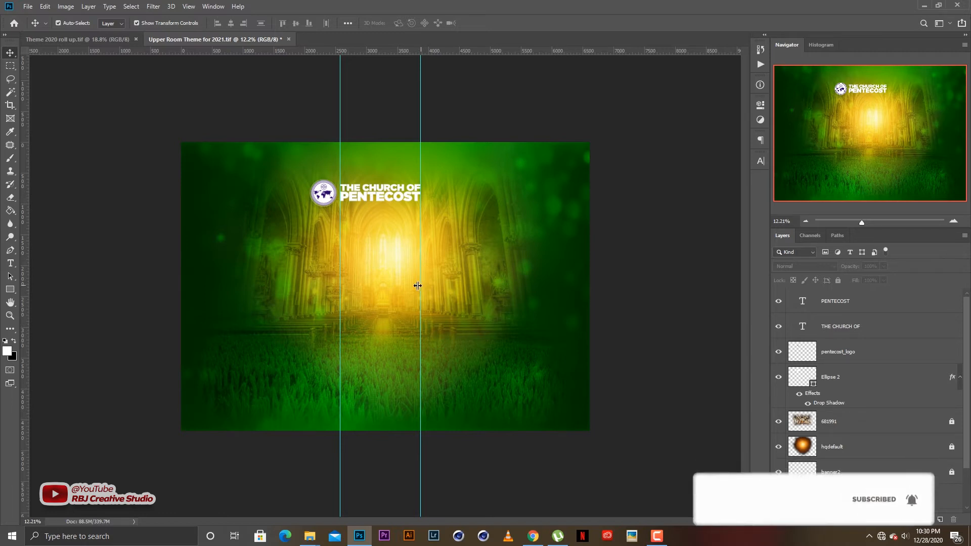
# Remove the two vertical guides beside the heading and place one vertical and one horizontal guide through the canvas center.
pyautogui.moveTo(420, 284); pyautogui.dragTo(10, 223)
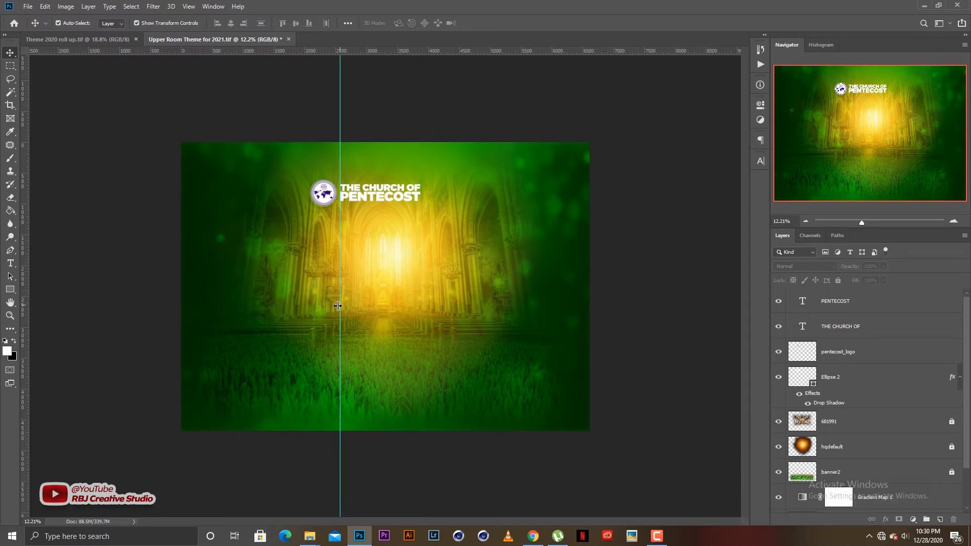
pyautogui.moveTo(338, 305); pyautogui.dragTo(19, 222)
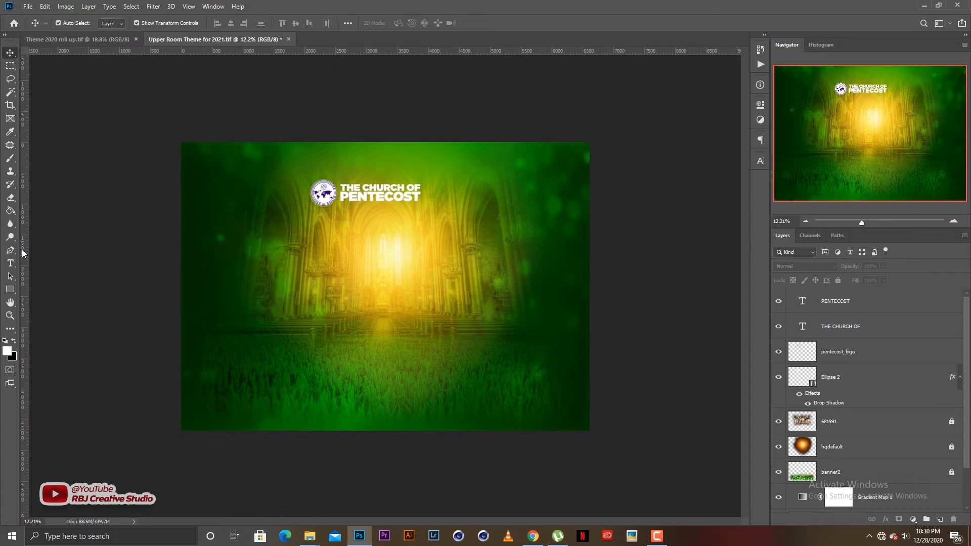
pyautogui.moveTo(24, 274); pyautogui.dragTo(387, 298)
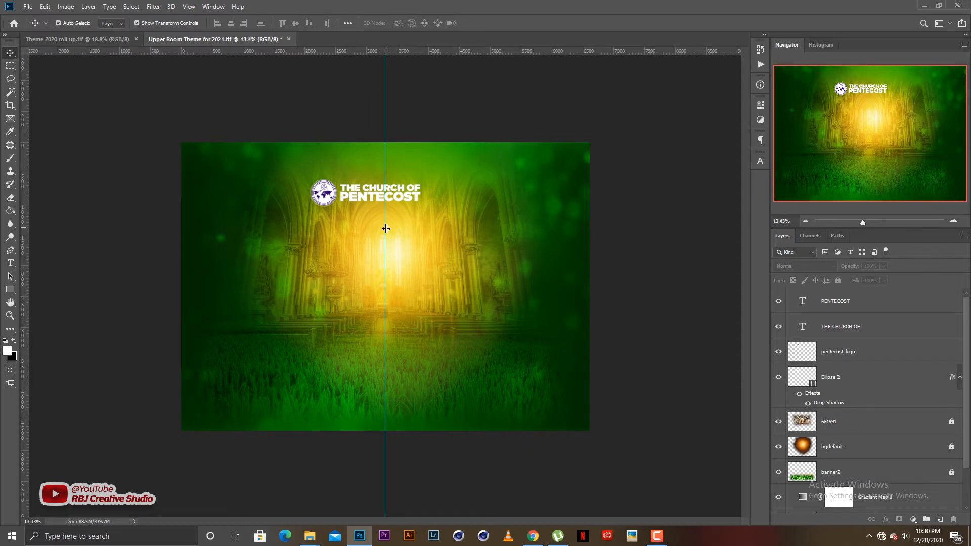
pyautogui.scroll(1, 386, 230)
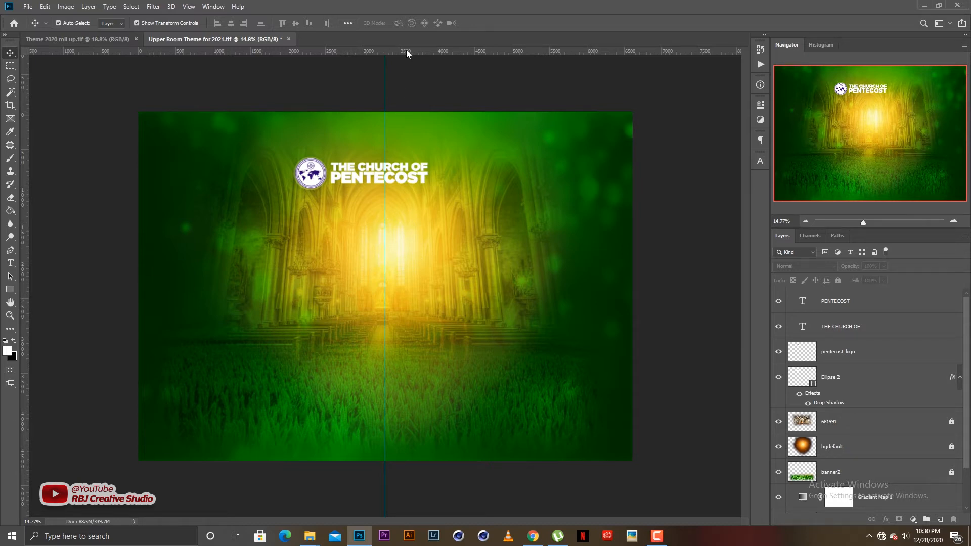
pyautogui.moveTo(409, 55); pyautogui.dragTo(401, 286)
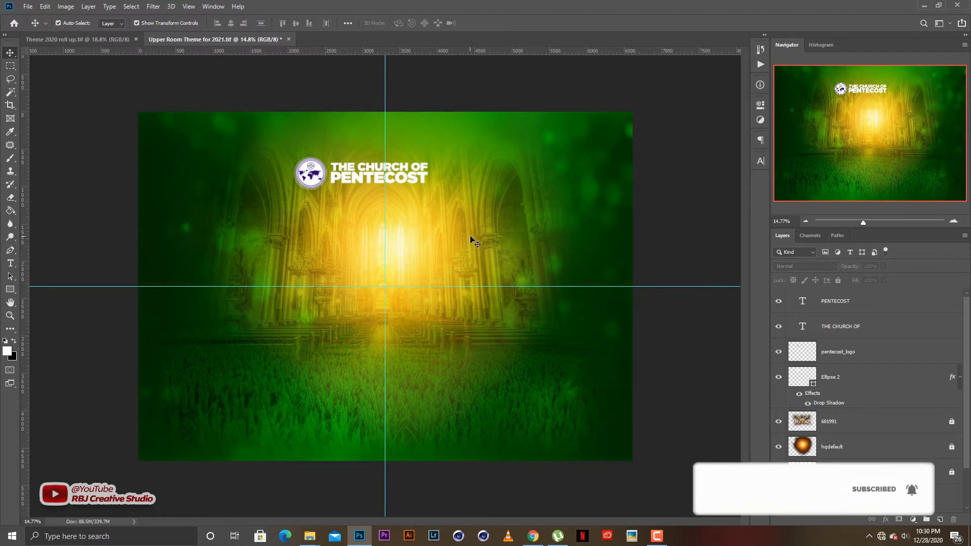
# Move the church logo, its circle and both heading lines together so the group is centered on the vertical guide.
pyautogui.moveTo(470, 237); pyautogui.dragTo(242, 128)
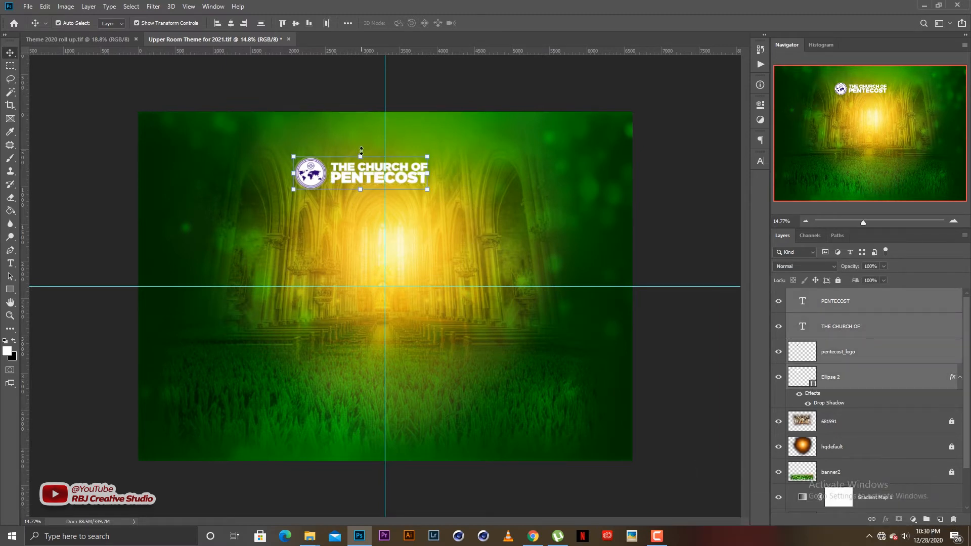
pyautogui.scroll(3, 362, 150)
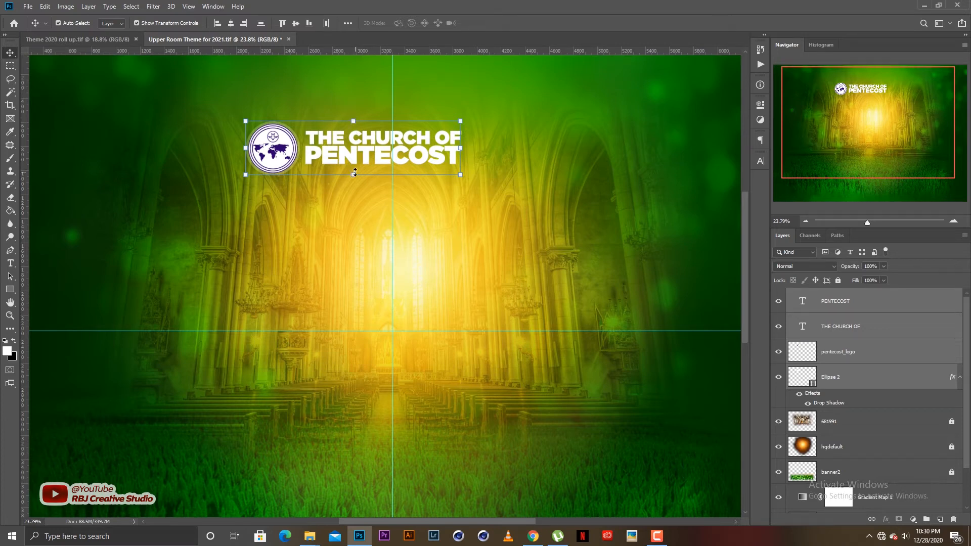
pyautogui.moveTo(353, 156); pyautogui.dragTo(388, 153)
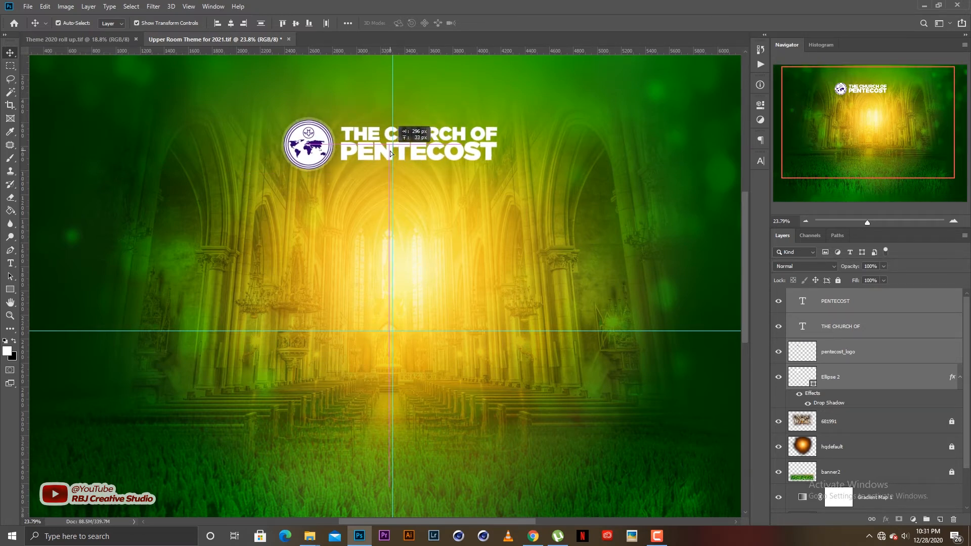
pyautogui.press('Right')
pyautogui.press('Right')
pyautogui.press('Right')
pyautogui.press('Right')
pyautogui.press('Right')
pyautogui.press('Right')
pyautogui.press('Right')
pyautogui.press('Right')
pyautogui.press('Right')
pyautogui.press('Right')
pyautogui.press('Right')
pyautogui.press('Right')
pyautogui.press('Right')
pyautogui.press('Right')
pyautogui.press('Right')
pyautogui.press('Right')
pyautogui.press('Right')
pyautogui.press('Right')
pyautogui.press('Right')
pyautogui.press('Right')
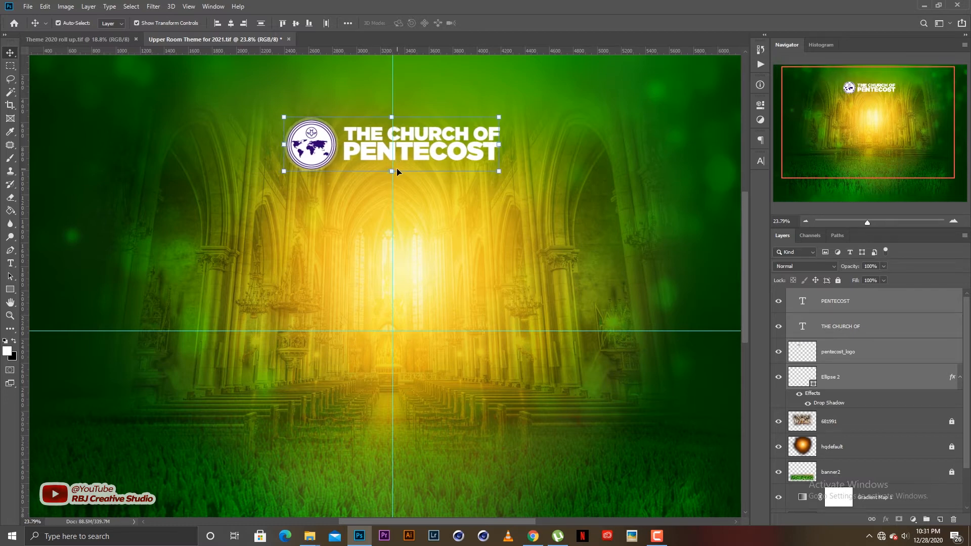
# Nudge the selected logo and heading group slightly upward and deselect it.
pyautogui.press('Up')
pyautogui.press('Up')
pyautogui.press('Up')
pyautogui.press('Up')
pyautogui.press('Up')
pyautogui.press('Up')
pyautogui.press('Up')
pyautogui.press('Up')
pyautogui.press('Up')
pyautogui.press('Up')
pyautogui.press('Up')
pyautogui.press('Up')
pyautogui.press('Up')
pyautogui.press('Up')
pyautogui.press('Up')
pyautogui.press('Up')
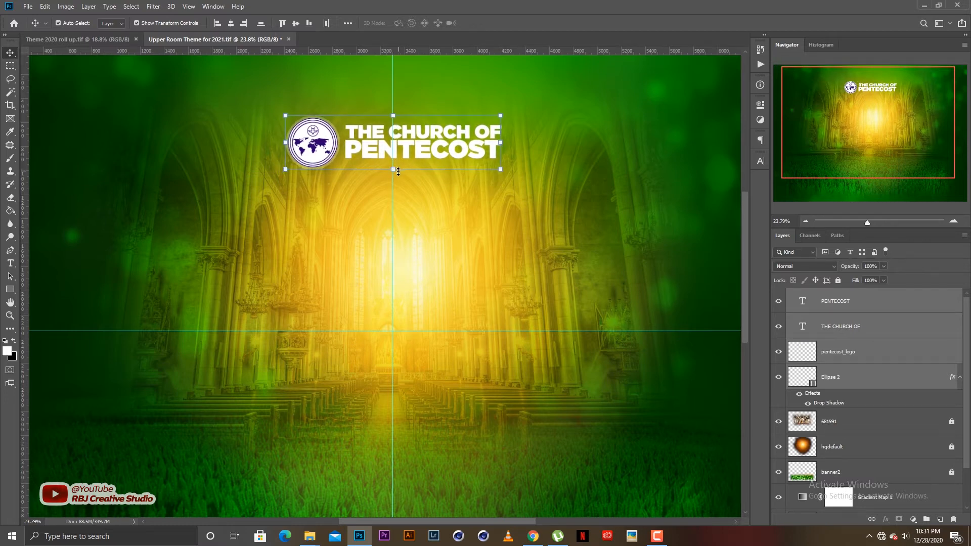
pyautogui.scroll(-3, 442, 245)
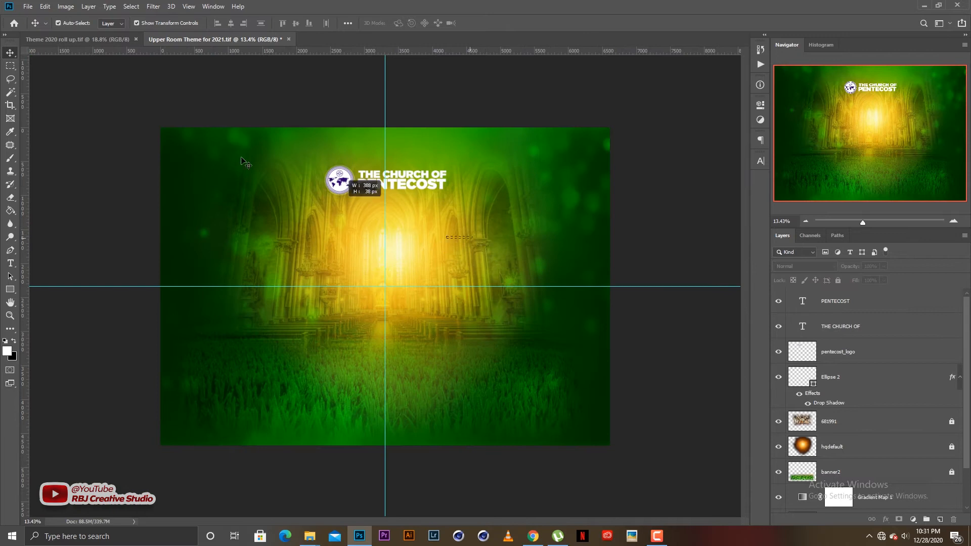
pyautogui.click(489, 197)
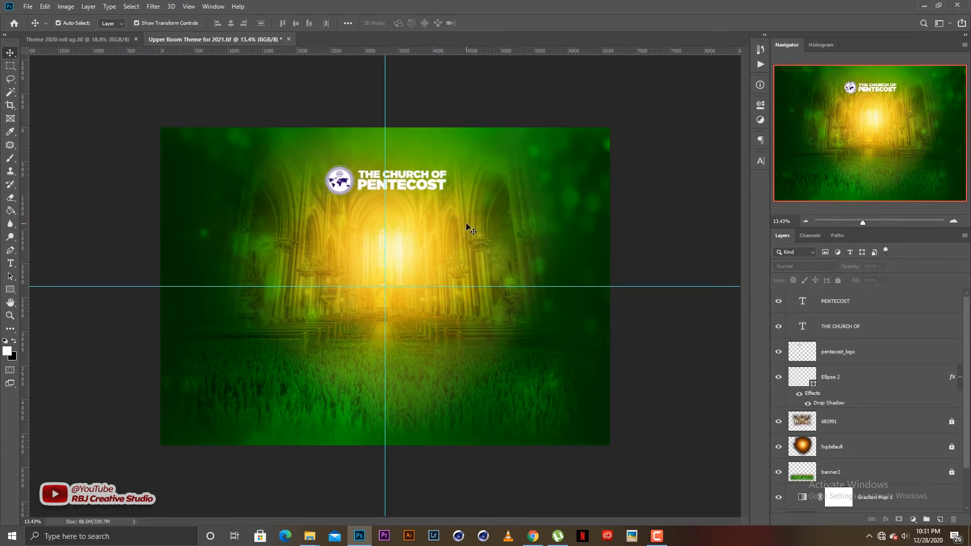
# Select the logo and both heading lines again, shift them slightly down, and deselect them.
pyautogui.moveTo(466, 223); pyautogui.dragTo(217, 103)
pyautogui.hotkey('shift', 'Down')
pyautogui.hotkey('shift', 'Down')
pyautogui.hotkey('shift', 'Down')
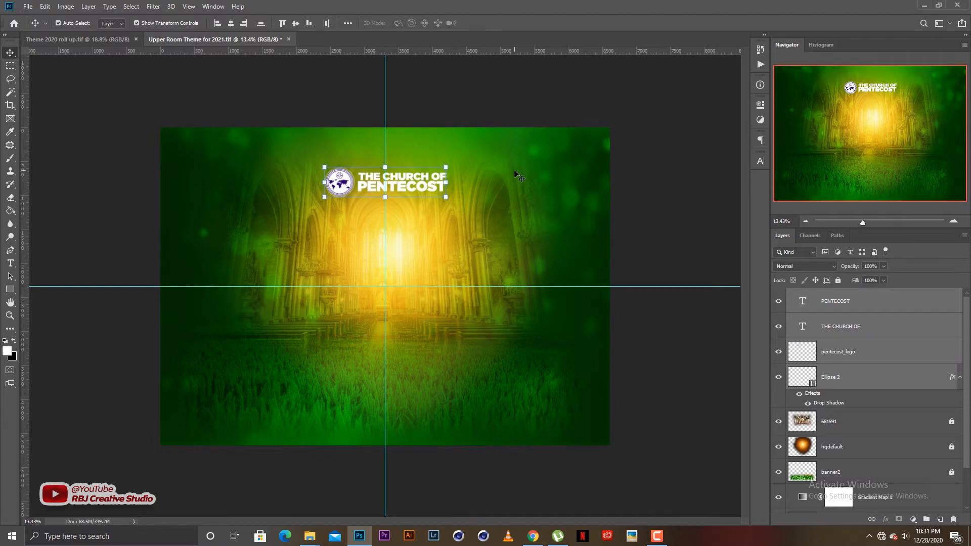
pyautogui.click(516, 173)
pyautogui.scroll(2, 471, 276)
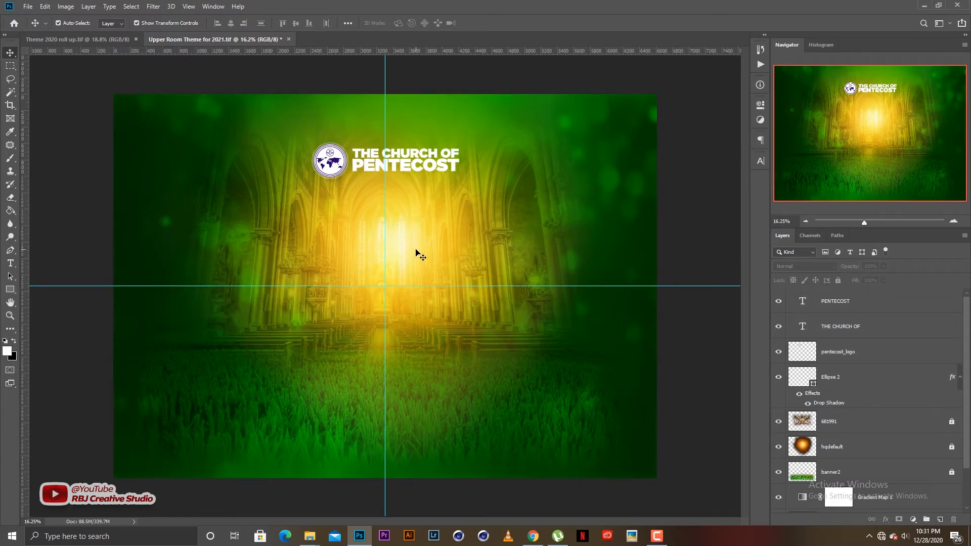
# Temporarily unlock the 681991 church image layer to check its centering against the vertical guide.
pyautogui.click(842, 426)
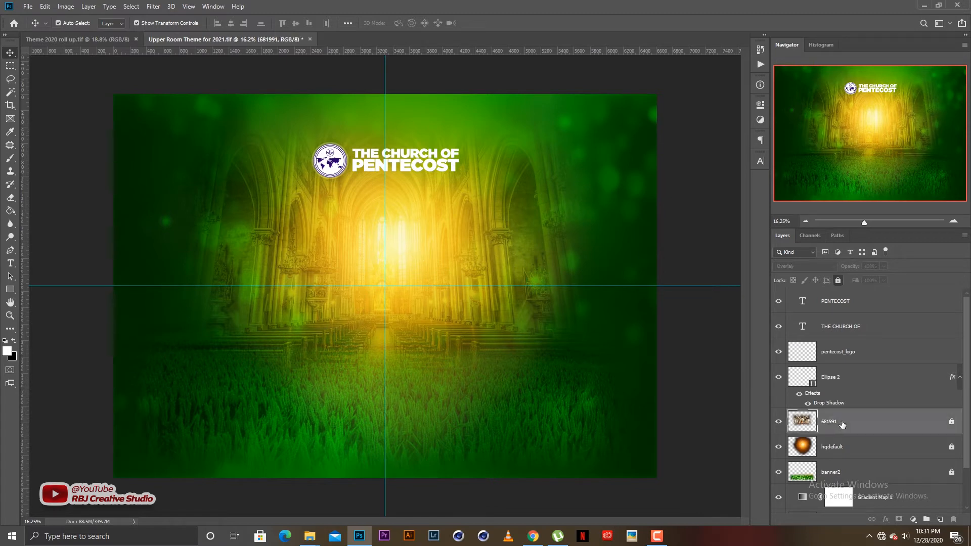
pyautogui.click(839, 280)
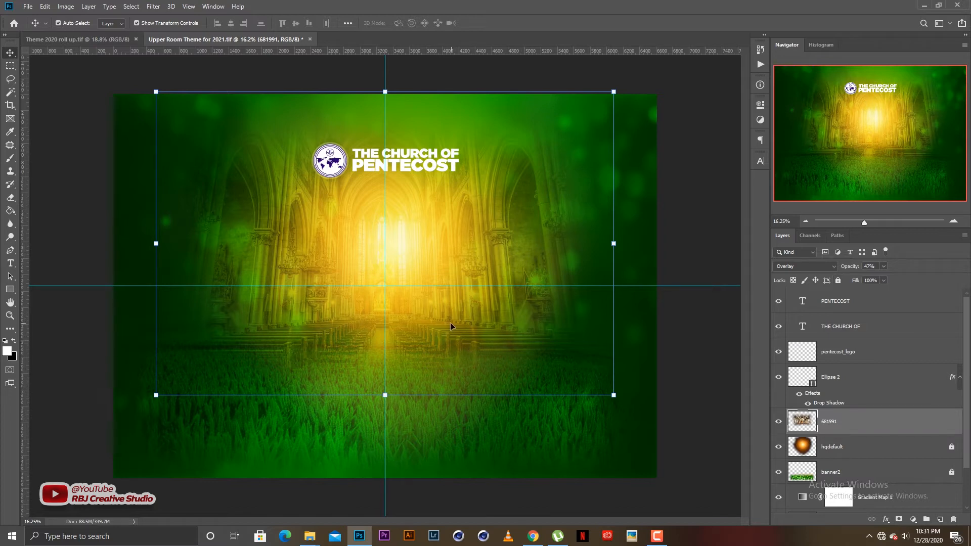
pyautogui.click(839, 280)
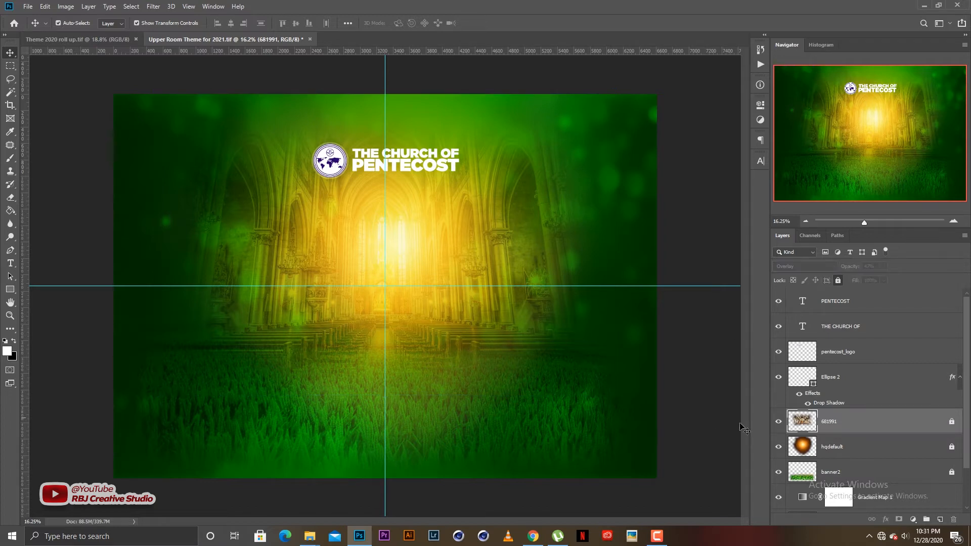
# Unlock the banner2 grass layer, move it about 31 px to center it on the vertical guide, and lock it again.
pyautogui.click(854, 475)
pyautogui.click(839, 281)
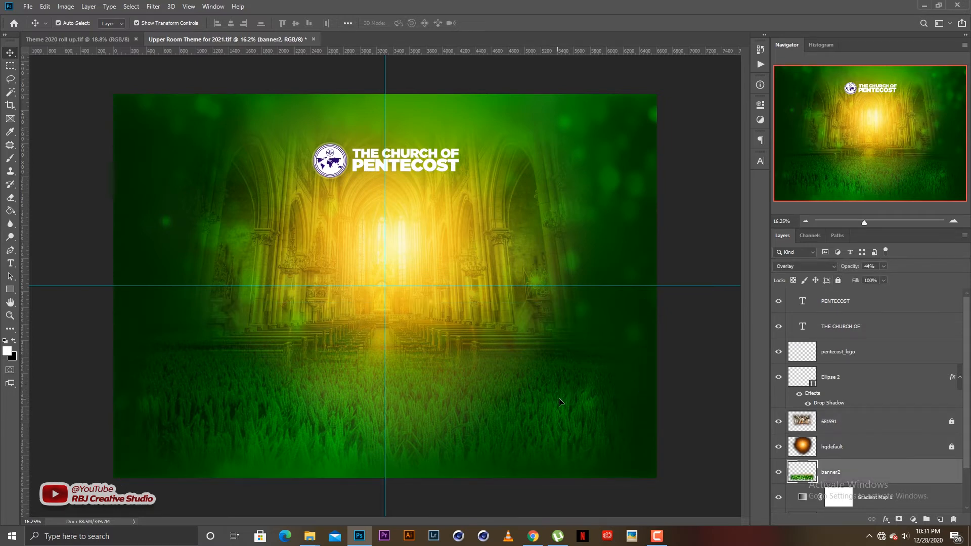
pyautogui.moveTo(560, 399); pyautogui.dragTo(561, 399)
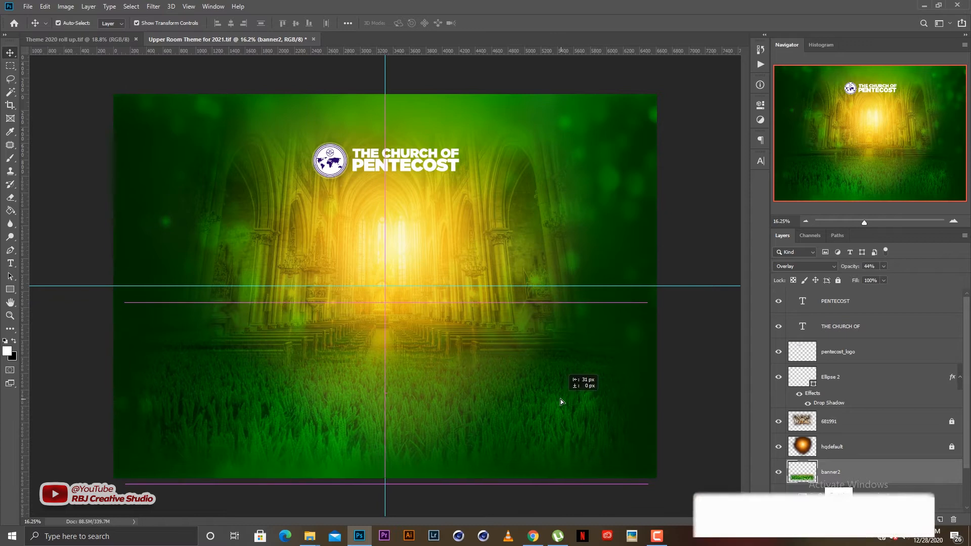
pyautogui.click(839, 279)
pyautogui.click(606, 225)
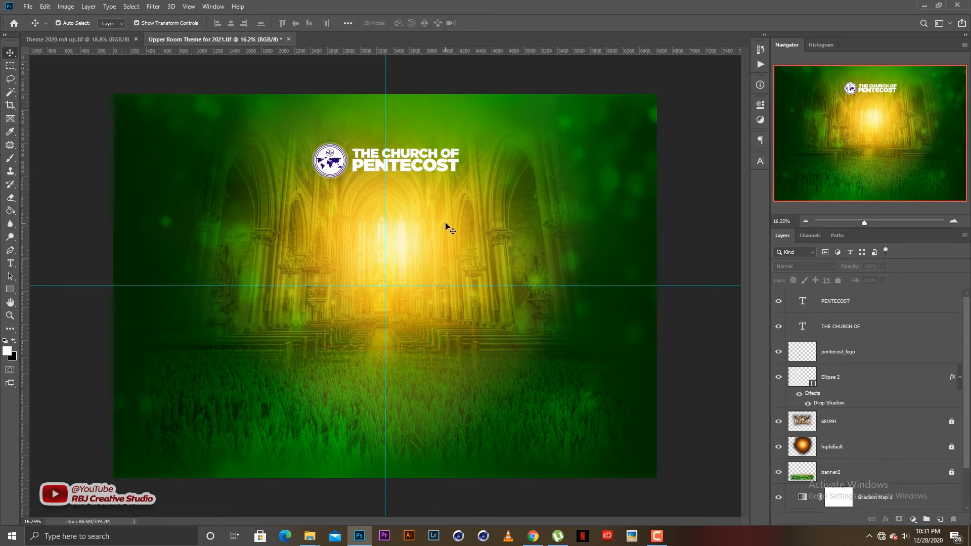
pyautogui.click(451, 173)
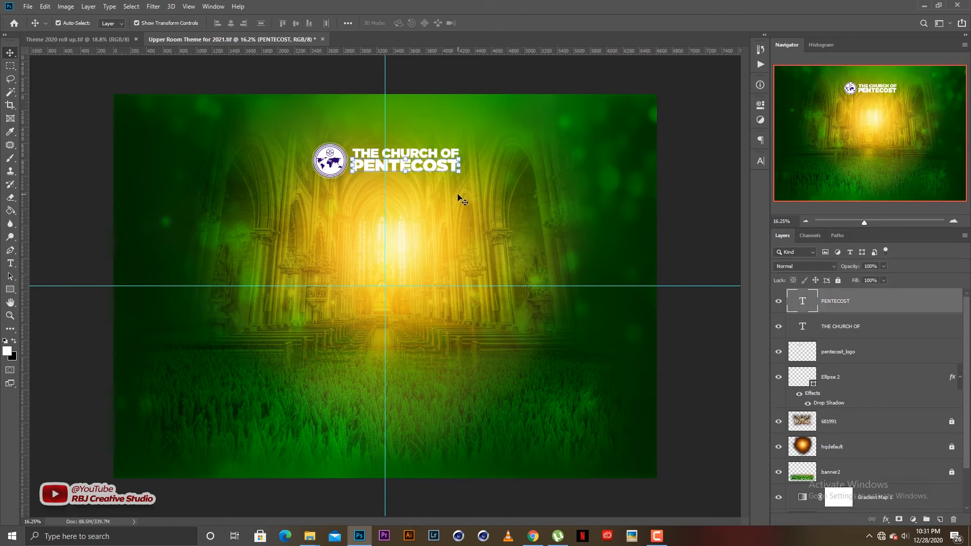
pyautogui.click(436, 218)
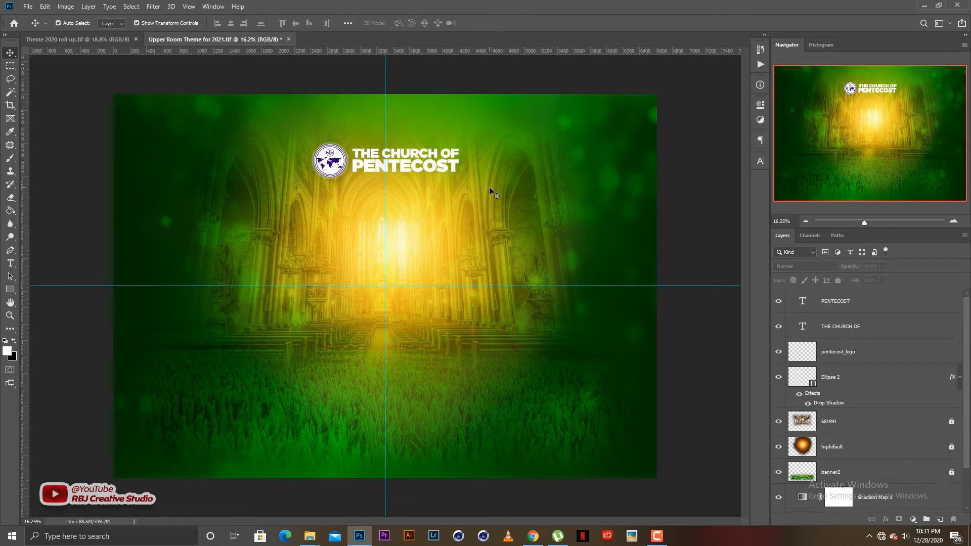
pyautogui.moveTo(489, 203); pyautogui.dragTo(228, 106)
pyautogui.click(536, 229)
pyautogui.scroll(-2, 406, 186)
pyautogui.scroll(3, 400, 192)
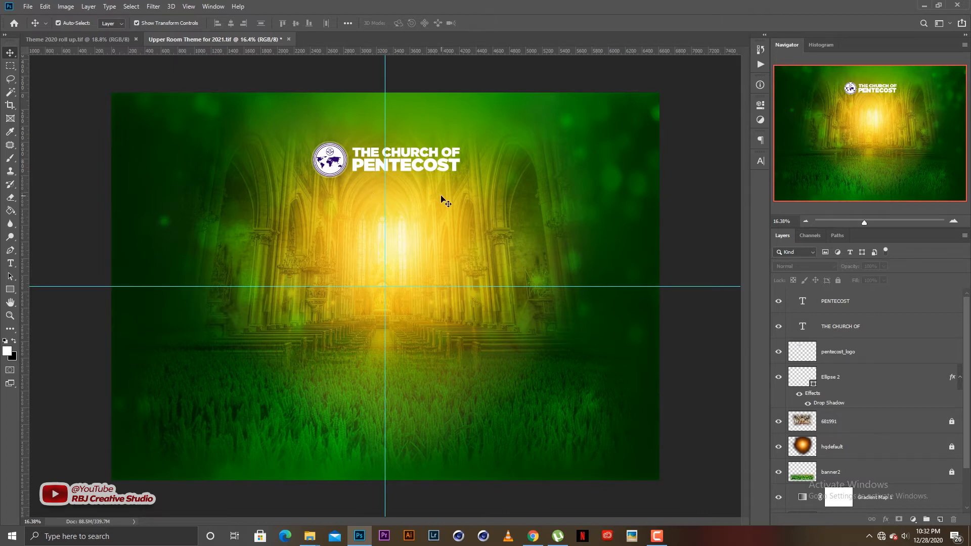
# Consult the assembly name in Theme 2020 roll up.tif and duplicate the "THE CHURCH OF" line below "PENTECOST" in the 2021 artwork.
pyautogui.click(82, 40)
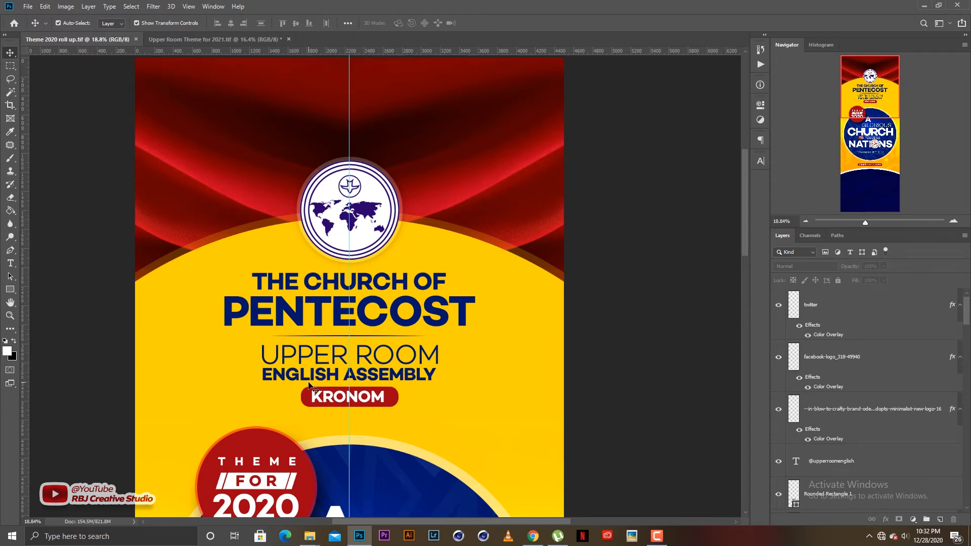
pyautogui.click(189, 37)
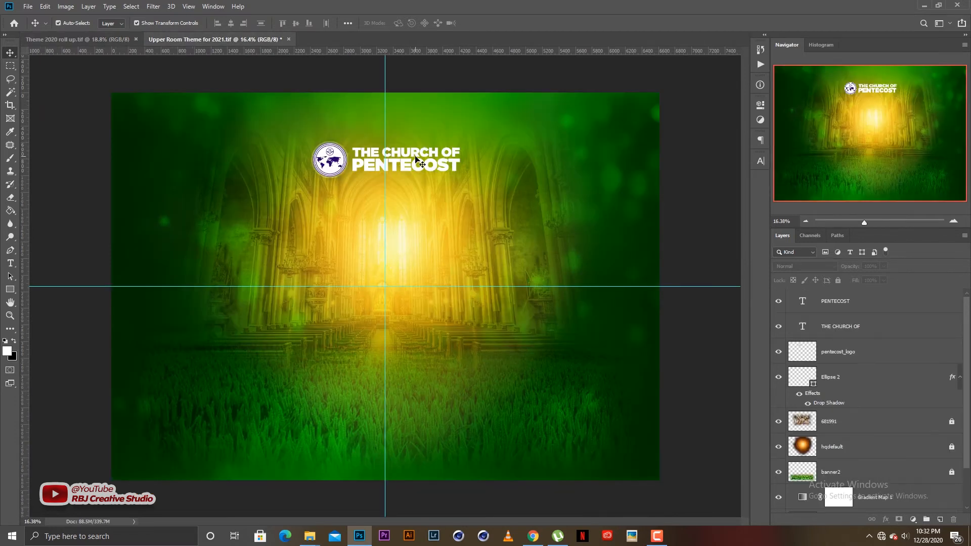
pyautogui.scroll(5, 411, 137)
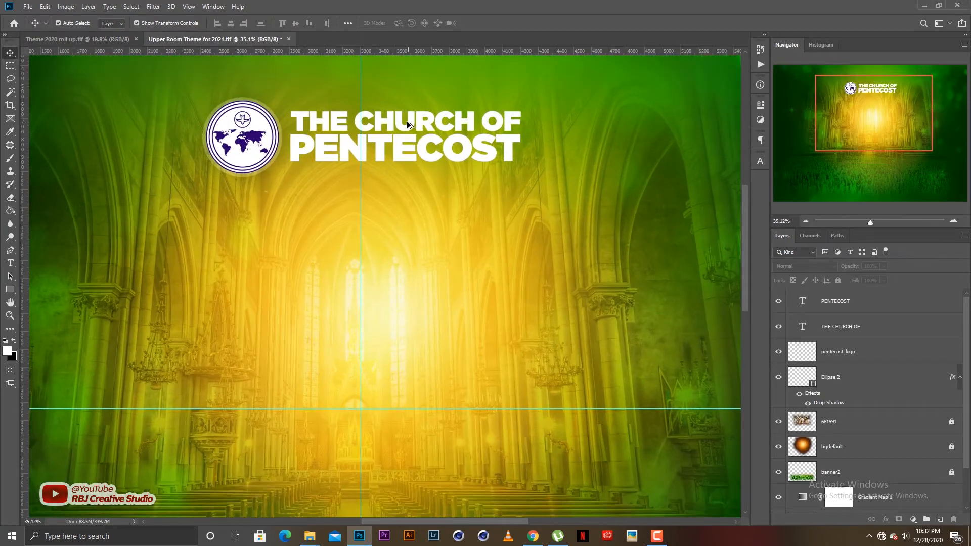
pyautogui.moveTo(407, 120); pyautogui.dragTo(415, 196)
pyautogui.moveTo(415, 199); pyautogui.dragTo(412, 199)
# Change the text of the duplicated line below "PENTECOST" to "UPPER ROOM" and deselect it.
pyautogui.doubleClick(419, 201)
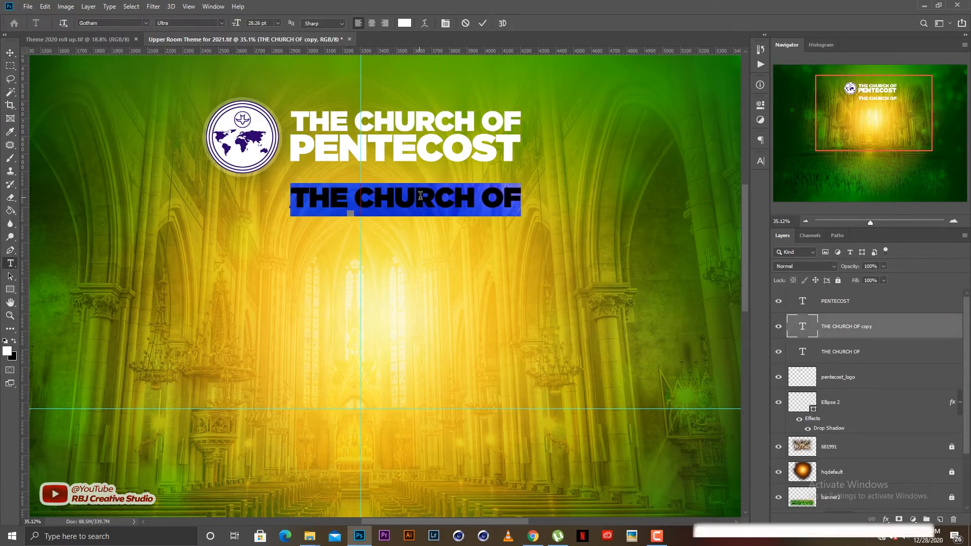
pyautogui.write('U')
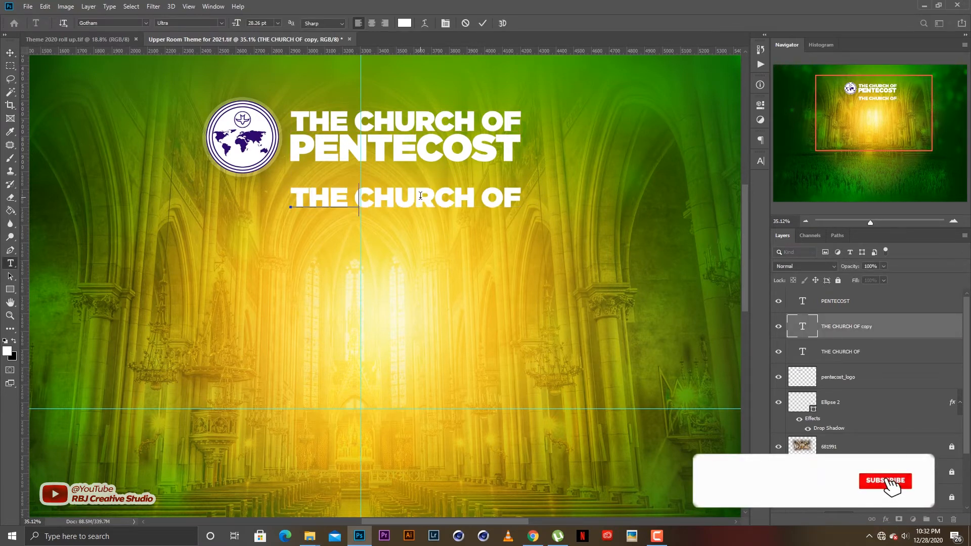
pyautogui.write('PP')
pyautogui.press('BackSpace')
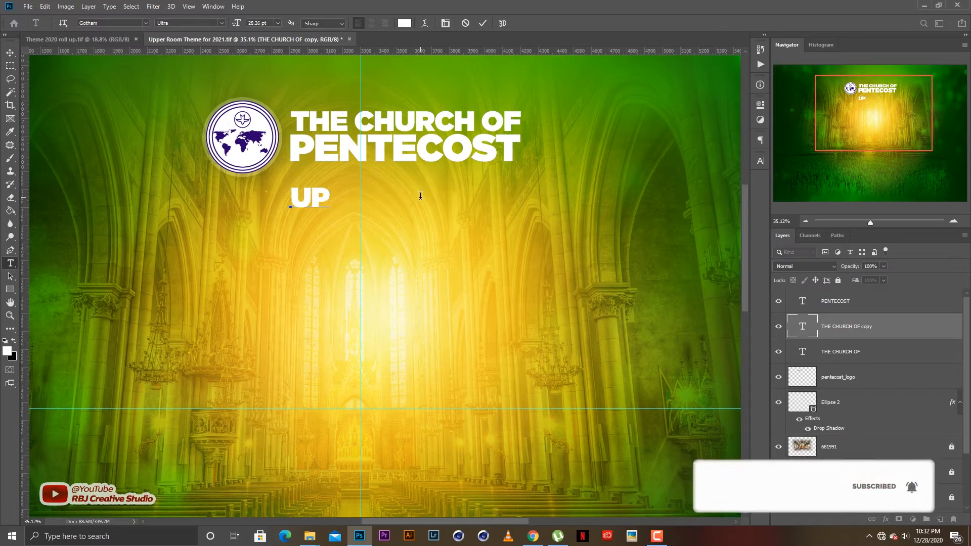
pyautogui.write('PER')
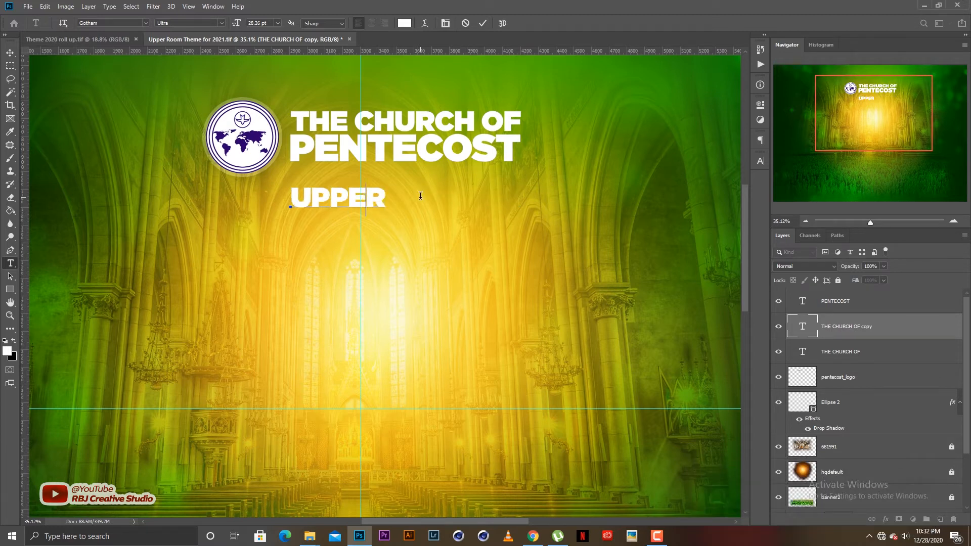
pyautogui.press('BackSpace')
pyautogui.write('R ROOM')
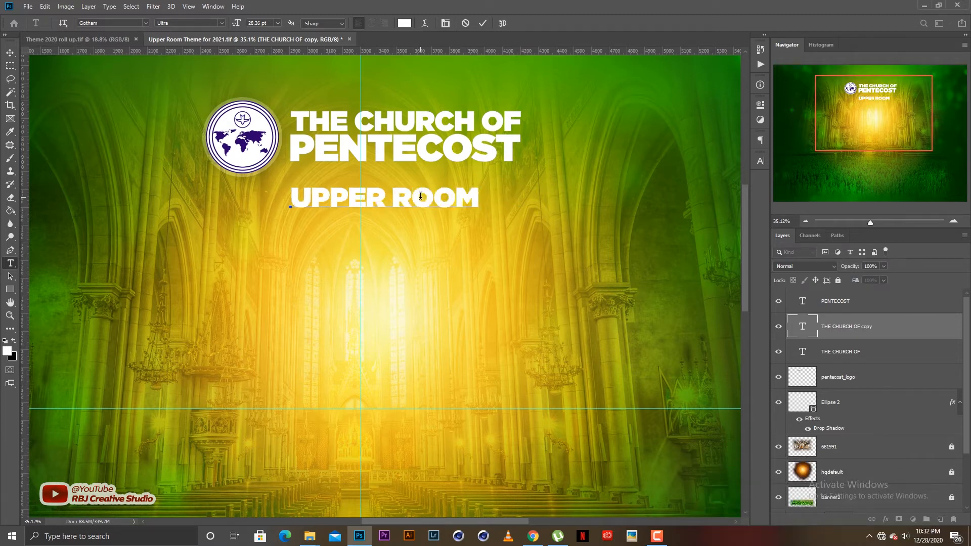
pyautogui.hotkey('ctrl', 'Return')
pyautogui.press('v')
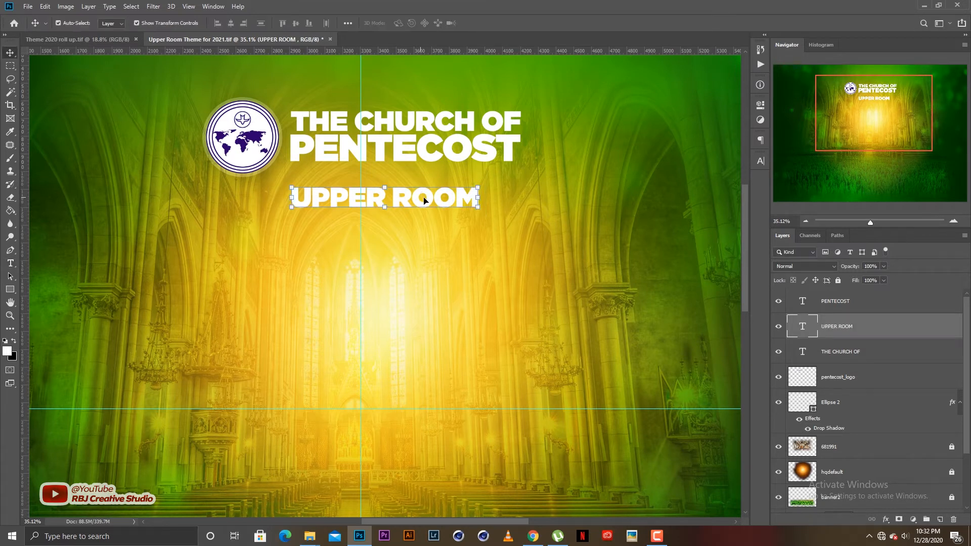
pyautogui.click(435, 259)
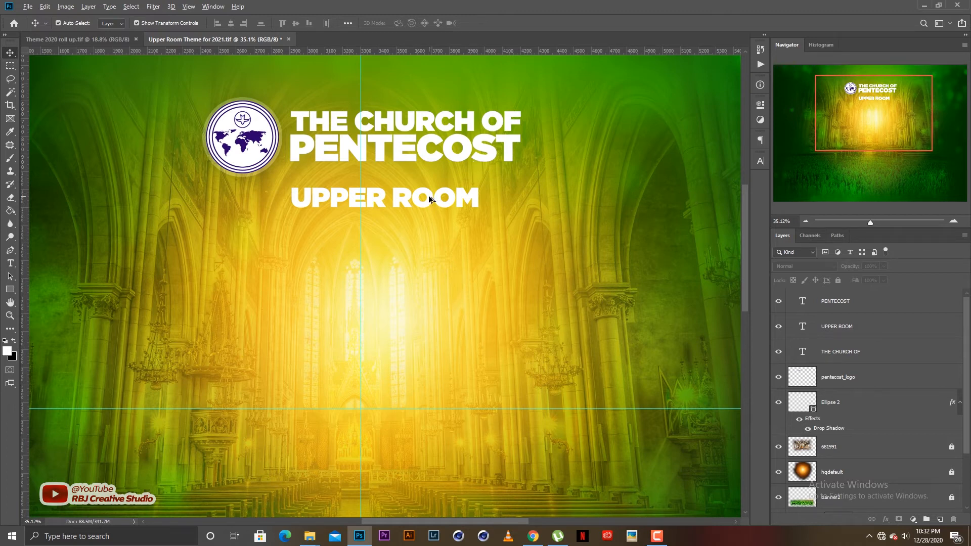
# Duplicate the "UPPER ROOM" line directly below itself and change the copy's text to "ENGLISH ASSEMBLY".
pyautogui.moveTo(429, 195); pyautogui.dragTo(431, 219)
pyautogui.press('t')
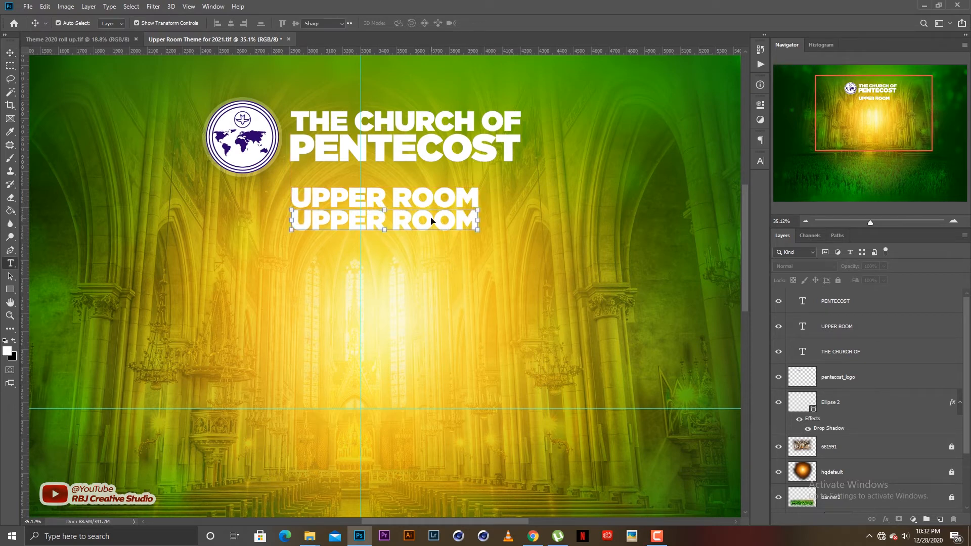
pyautogui.tripleClick(431, 218)
pyautogui.write('AS')
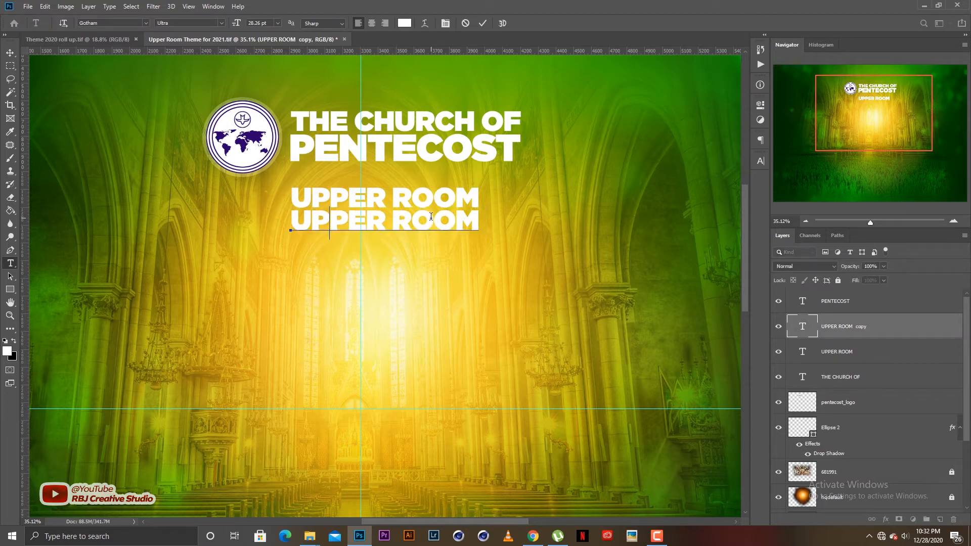
pyautogui.write('GLISH ASSEMBLY')
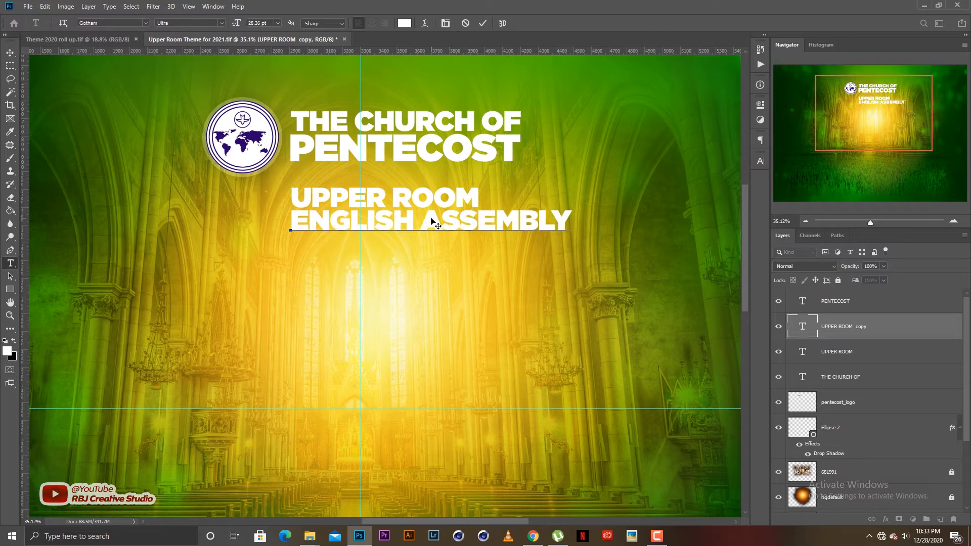
pyautogui.hotkey('ctrl', 'Return')
pyautogui.press('v')
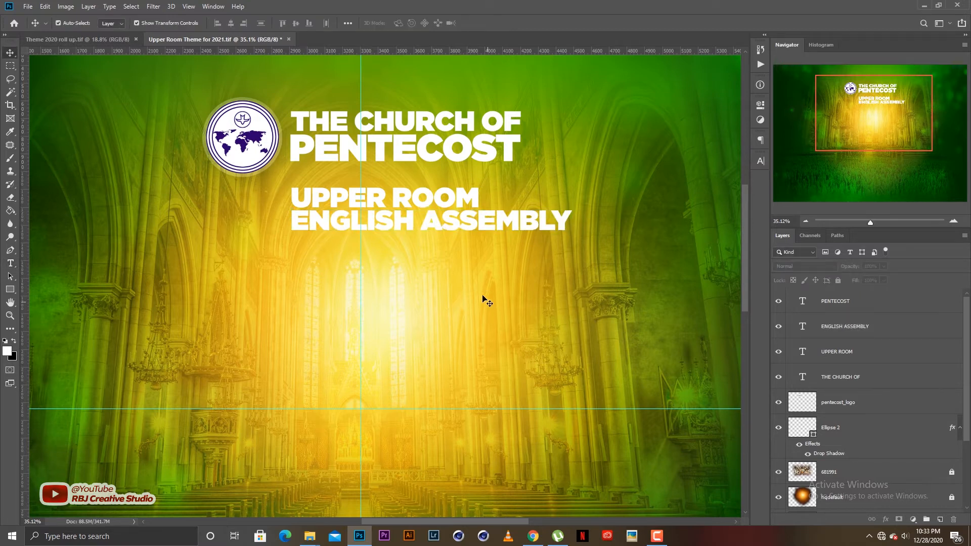
# Examine how the two assembly name lines sit beneath the church heading, both in the whole artwork and up close.
pyautogui.scroll(-1, 394, 286)
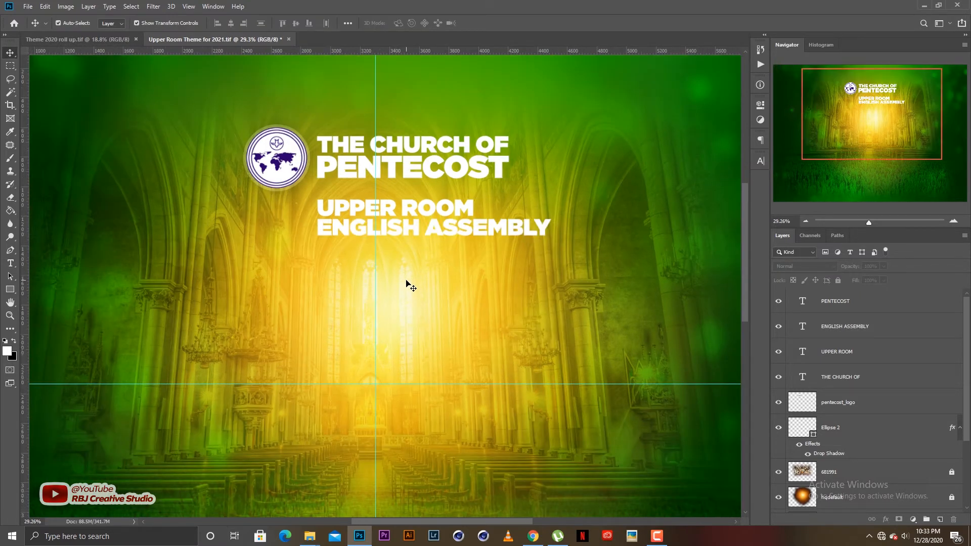
pyautogui.scroll(-2, 410, 287)
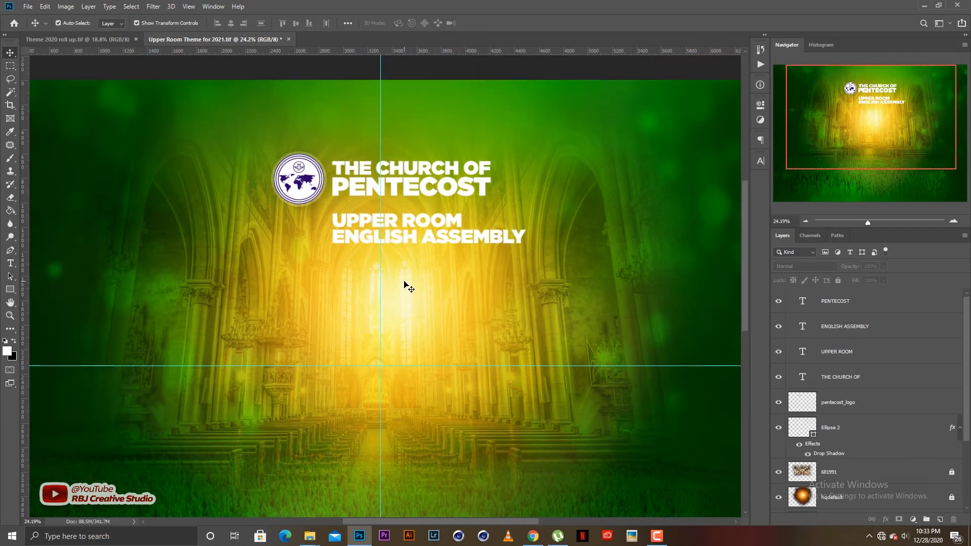
pyautogui.scroll(-1, 408, 286)
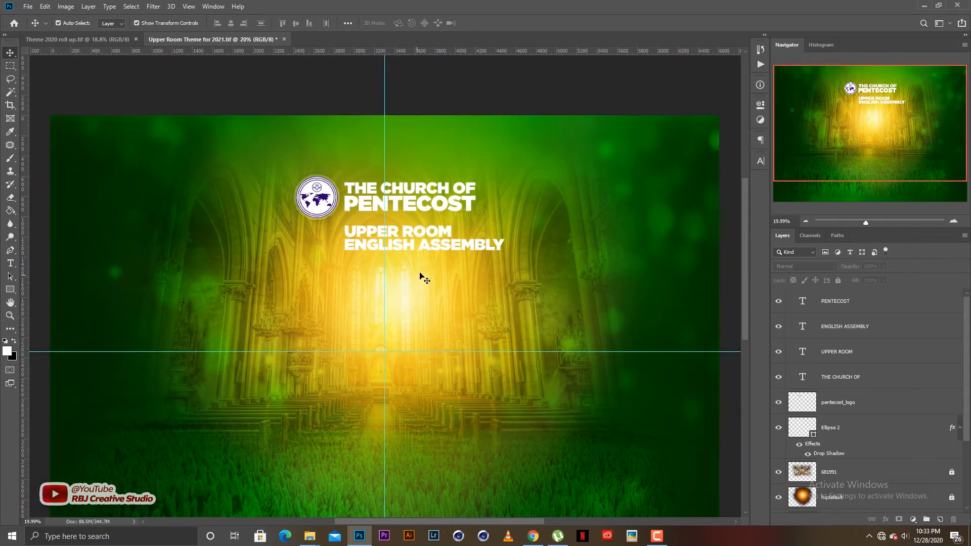
pyautogui.scroll(2, 406, 280)
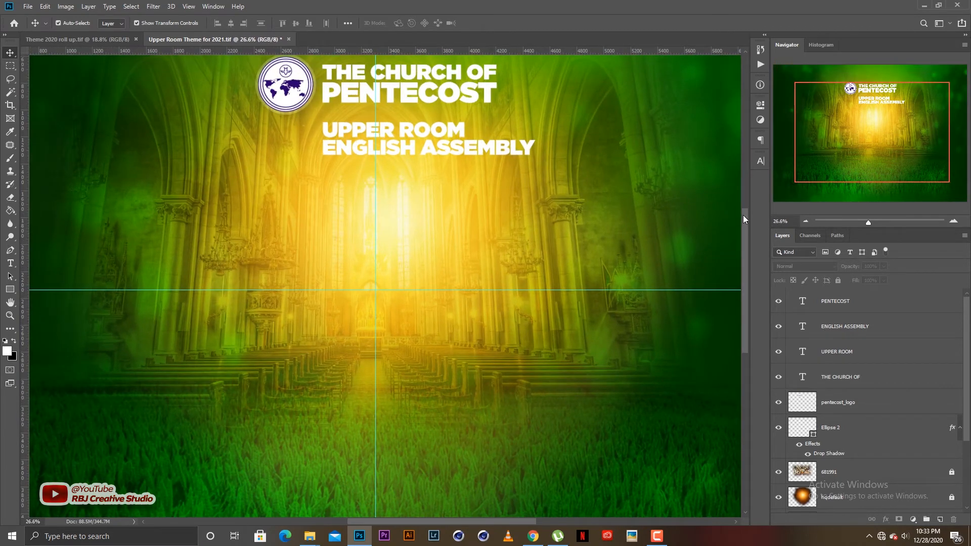
pyautogui.moveTo(744, 216); pyautogui.dragTo(746, 180)
pyautogui.scroll(2, 408, 251)
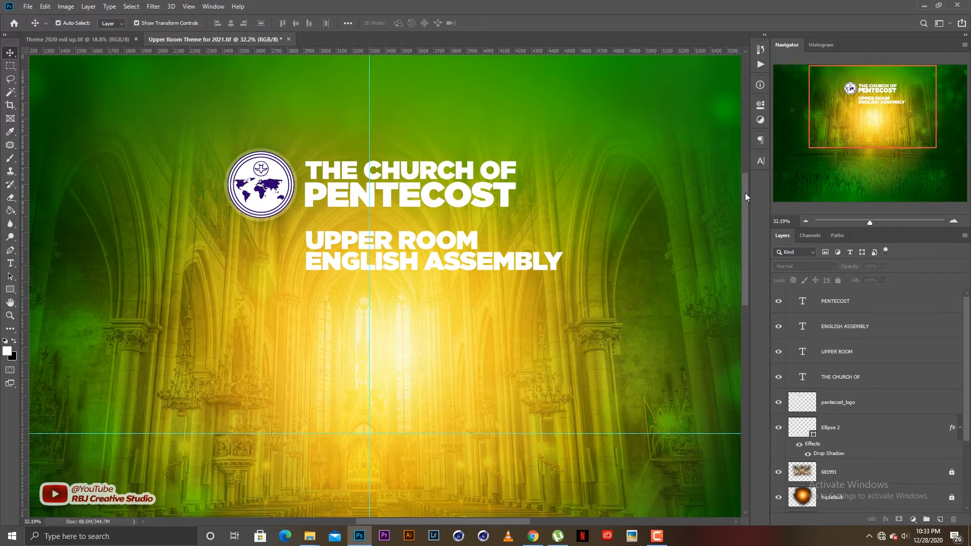
pyautogui.moveTo(745, 194); pyautogui.dragTo(745, 188)
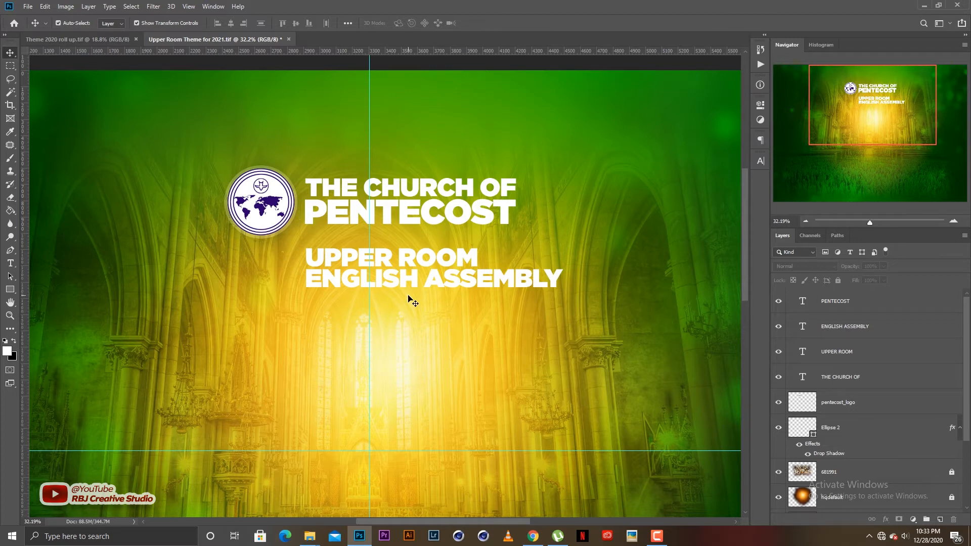
pyautogui.click(479, 285)
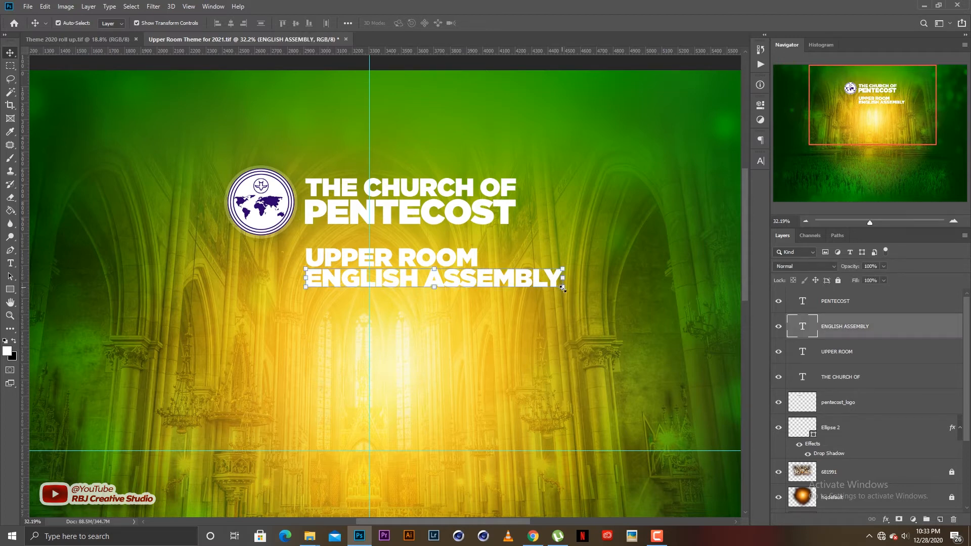
pyautogui.moveTo(563, 289); pyautogui.dragTo(568, 292)
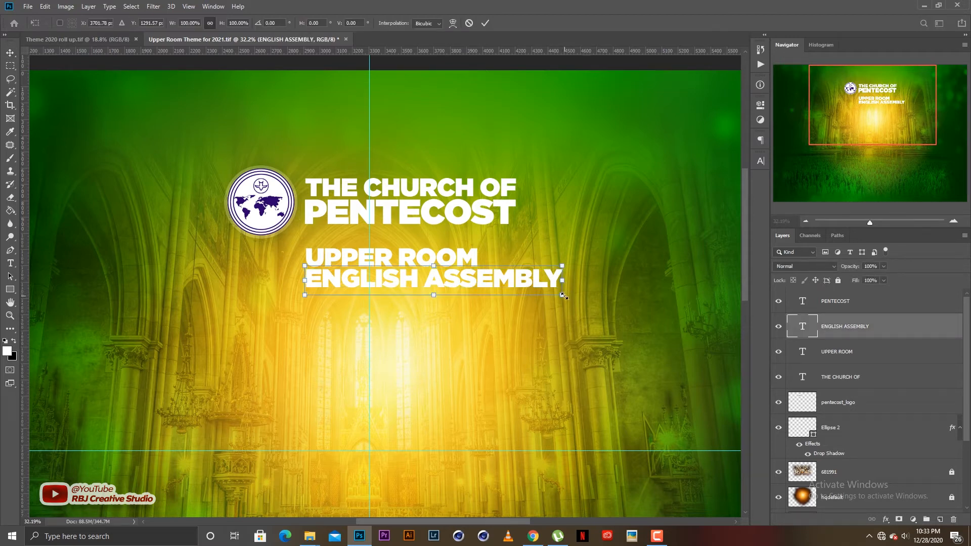
pyautogui.press('Return')
pyautogui.click(375, 293)
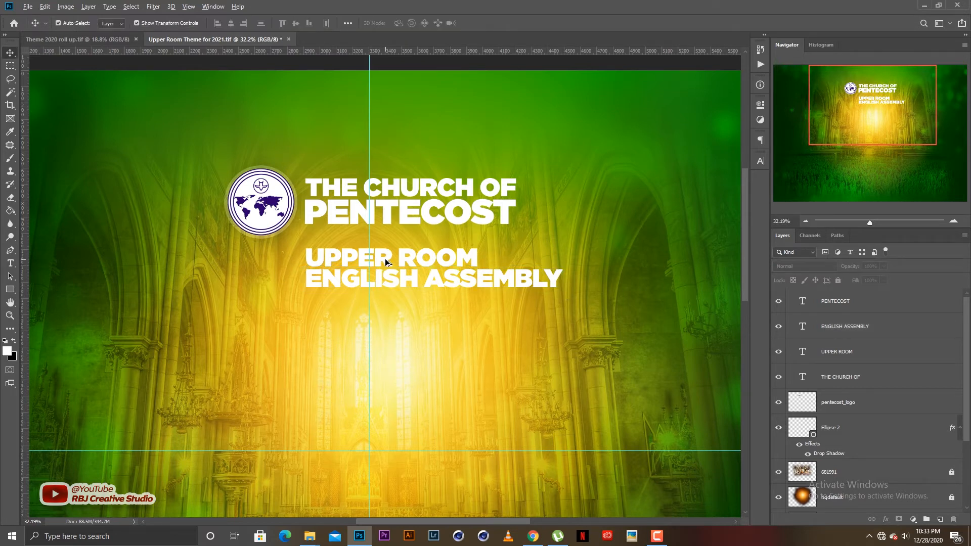
# Duplicate the "UPPER ROOM" line below "ENGLISH ASSEMBLY", change the copy's text to "KRONOM" and deselect it.
pyautogui.moveTo(385, 259); pyautogui.dragTo(384, 302)
pyautogui.press('t')
pyautogui.tripleClick(388, 297)
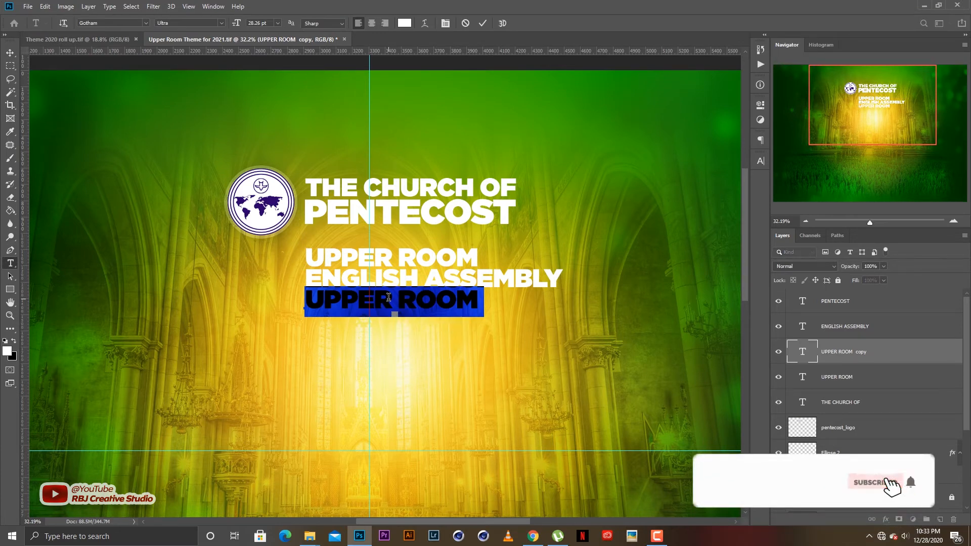
pyautogui.write('U')
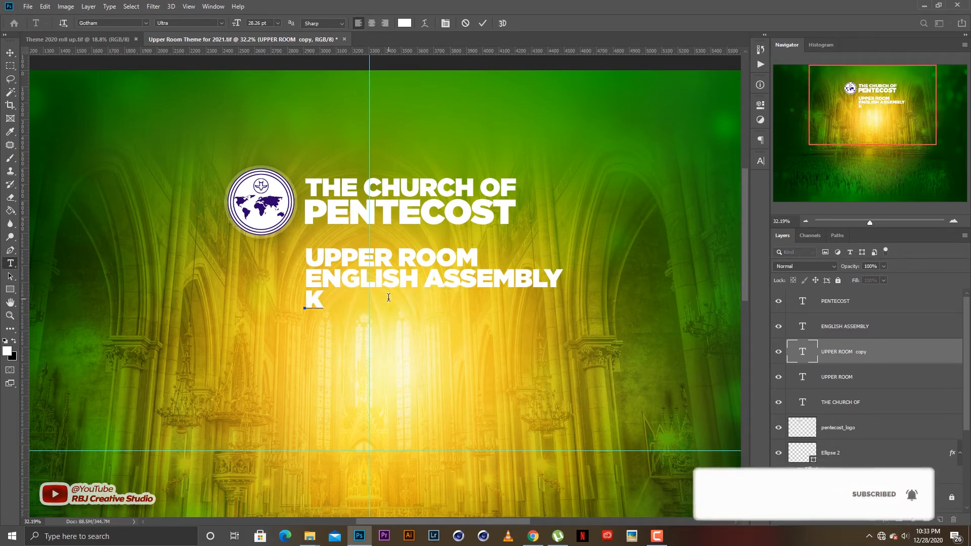
pyautogui.write('RONOM')
pyautogui.hotkey('ctrl', 'Return')
pyautogui.press('v')
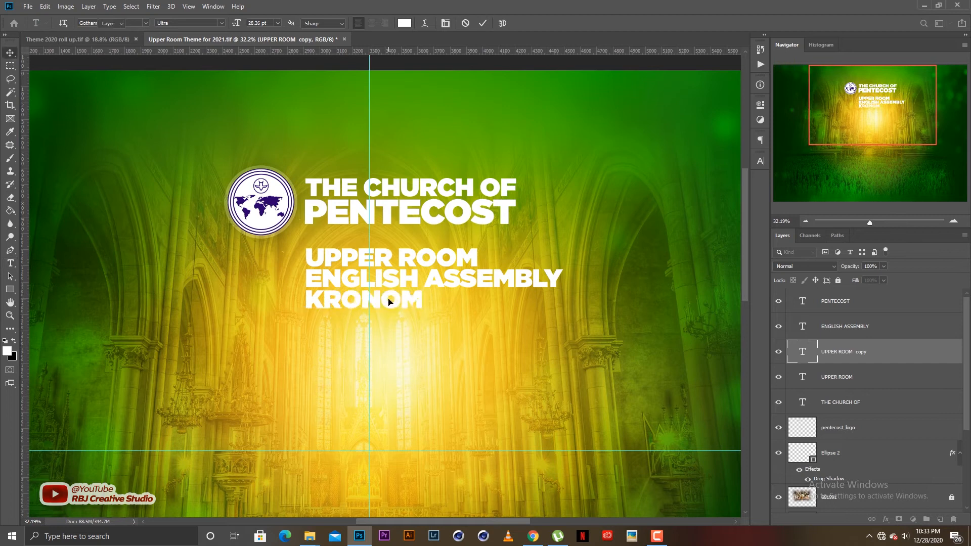
pyautogui.click(477, 331)
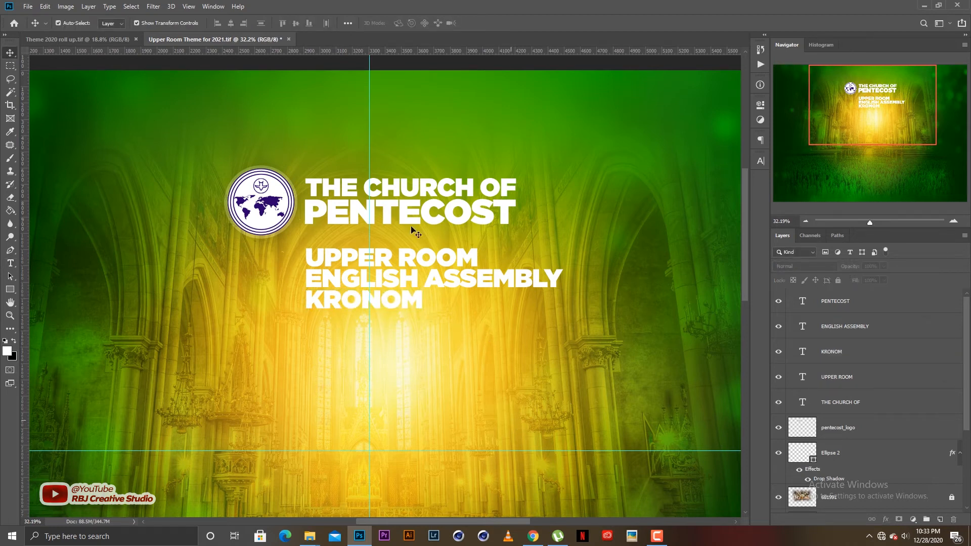
# Consult the assembly name styling in Theme 2020 roll up.tif and compare it with the three assembly lines in the 2021 artwork.
pyautogui.click(119, 40)
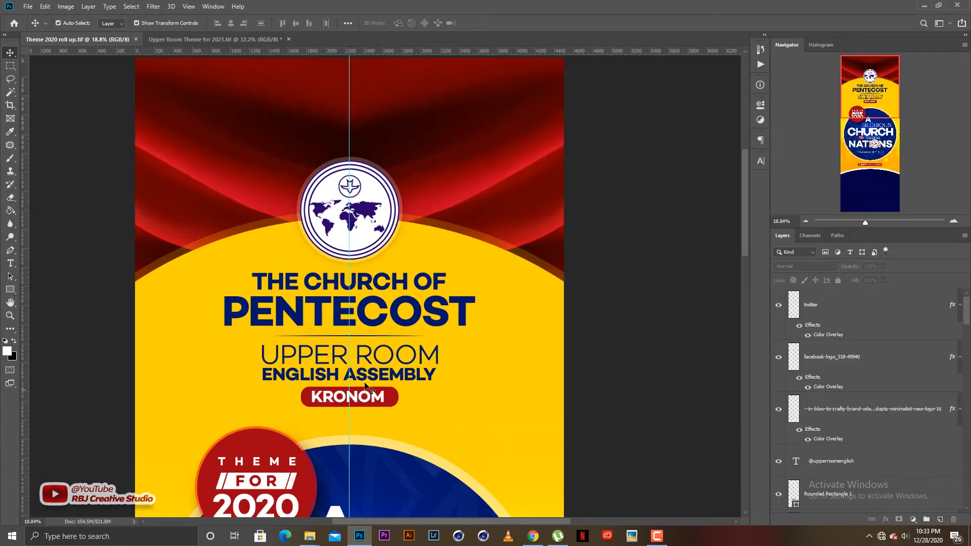
pyautogui.click(187, 39)
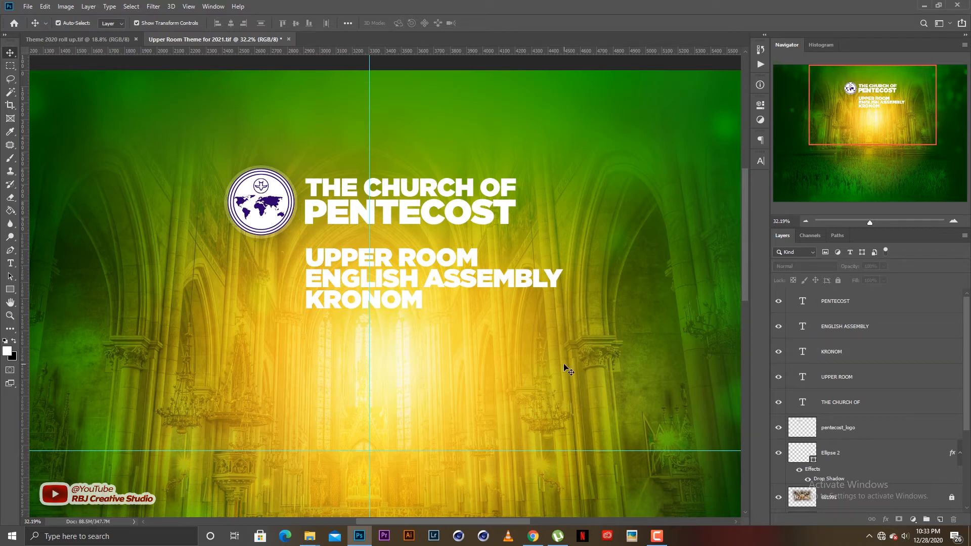
pyautogui.scroll(-4, 499, 340)
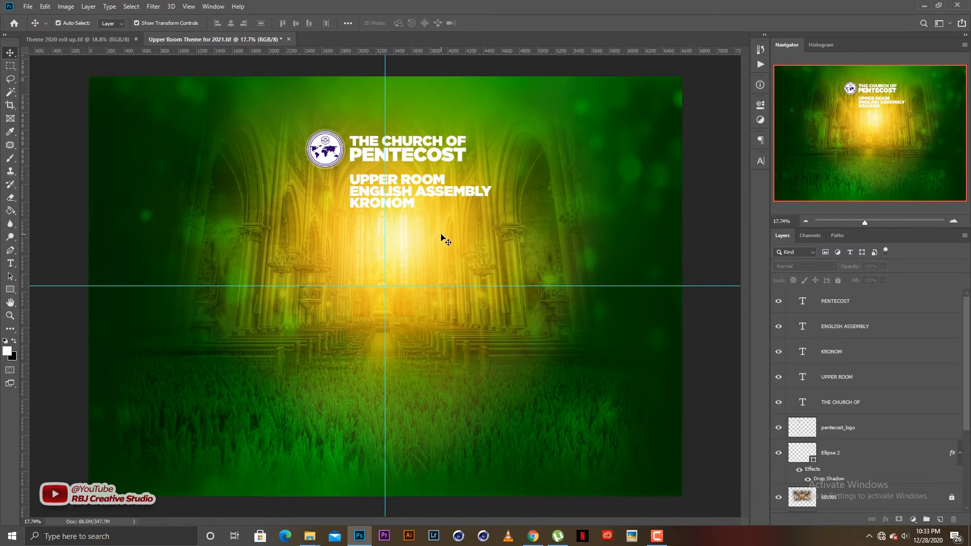
pyautogui.moveTo(449, 206); pyautogui.dragTo(351, 184)
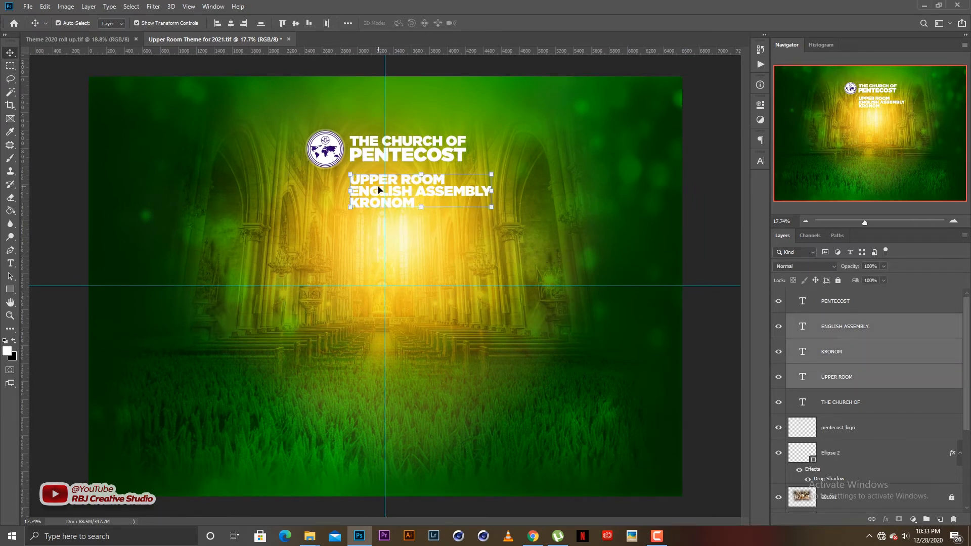
pyautogui.click(434, 241)
pyautogui.hotkey('ctrl', '+')
pyautogui.scroll(4, 378, 177)
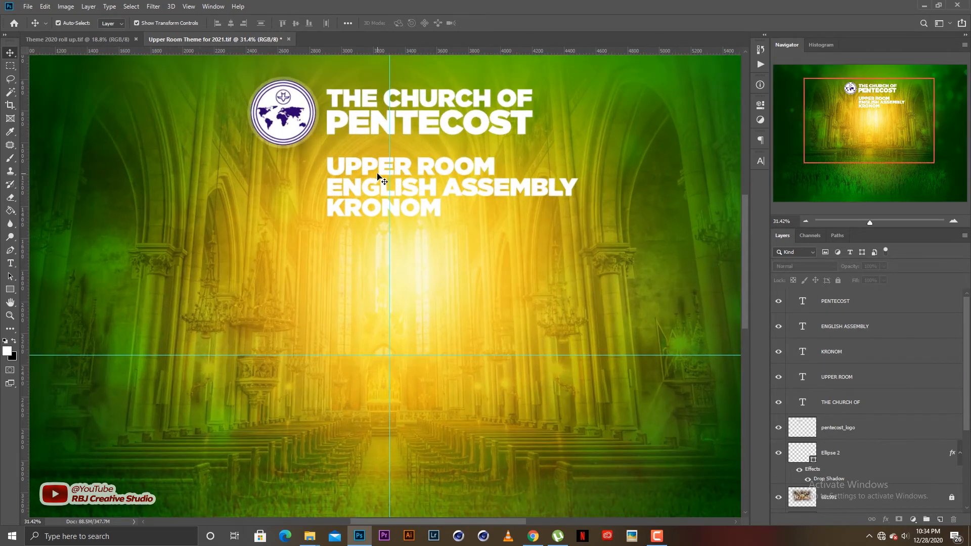
pyautogui.moveTo(396, 215); pyautogui.dragTo(398, 284)
pyautogui.scroll(2, 399, 235)
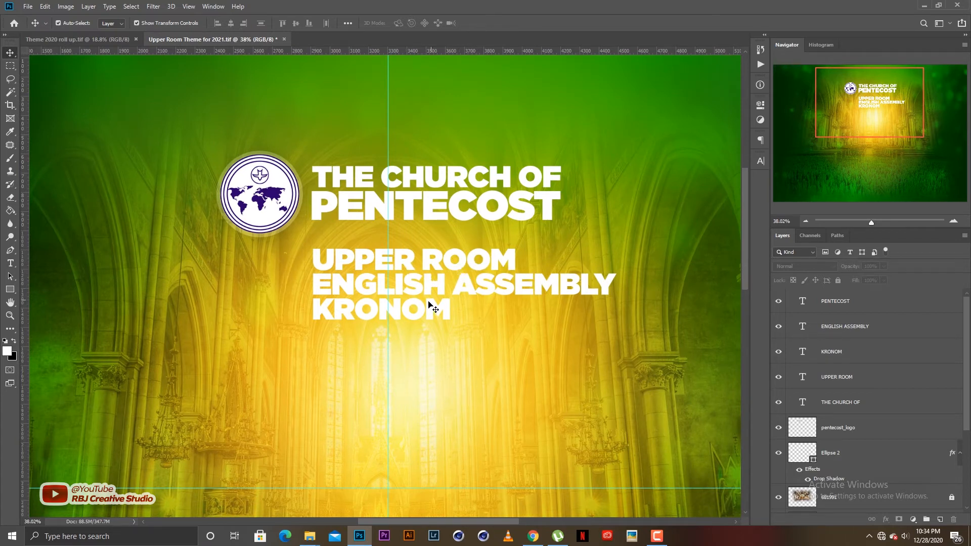
# Move the "KRONOM" line slightly down and draw a rectangle about 895 by 226 px over it.
pyautogui.click(432, 317)
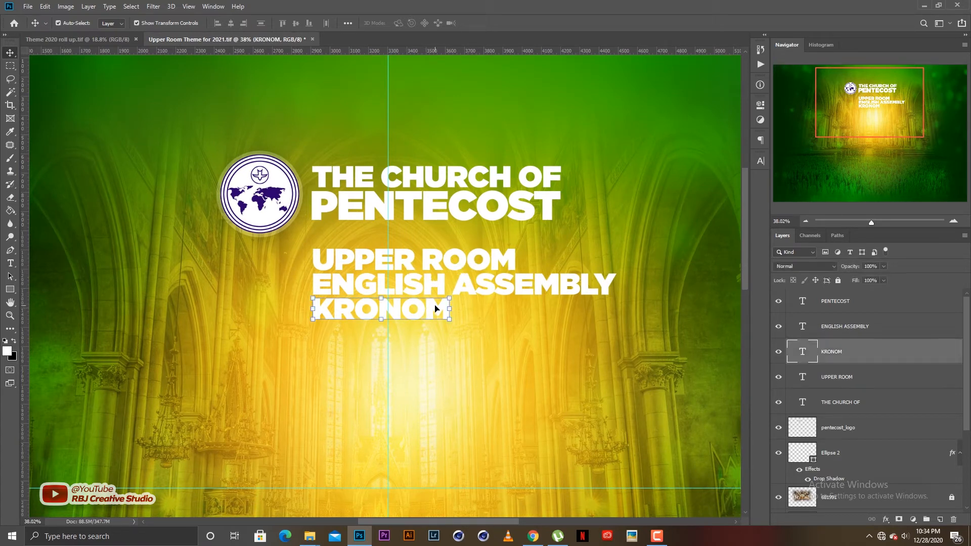
pyautogui.moveTo(432, 308); pyautogui.dragTo(432, 318)
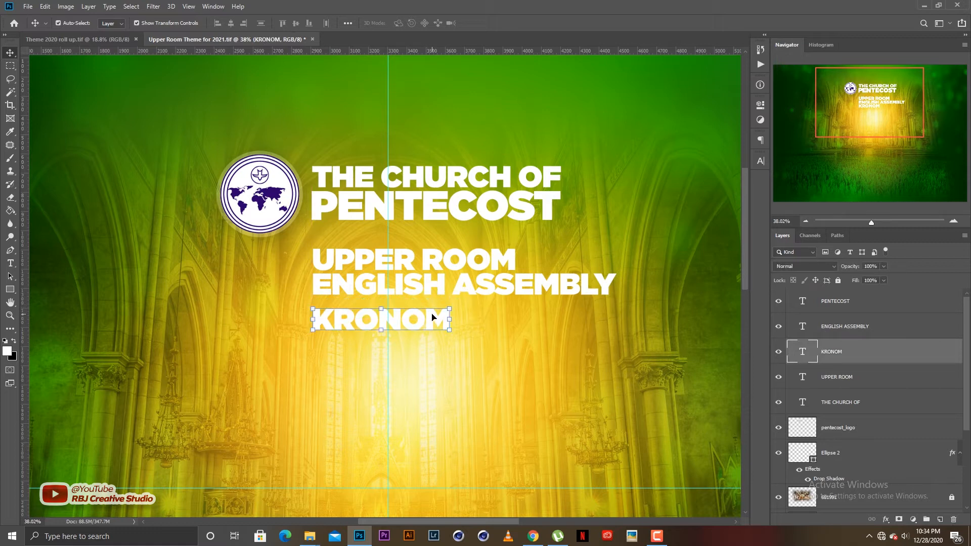
pyautogui.click(10, 289)
pyautogui.moveTo(313, 301); pyautogui.dragTo(486, 343)
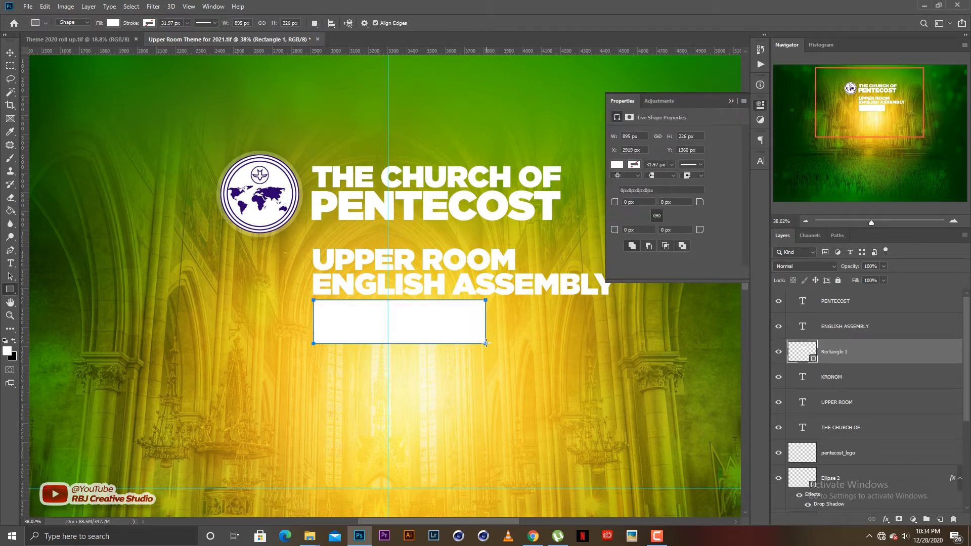
pyautogui.press('v')
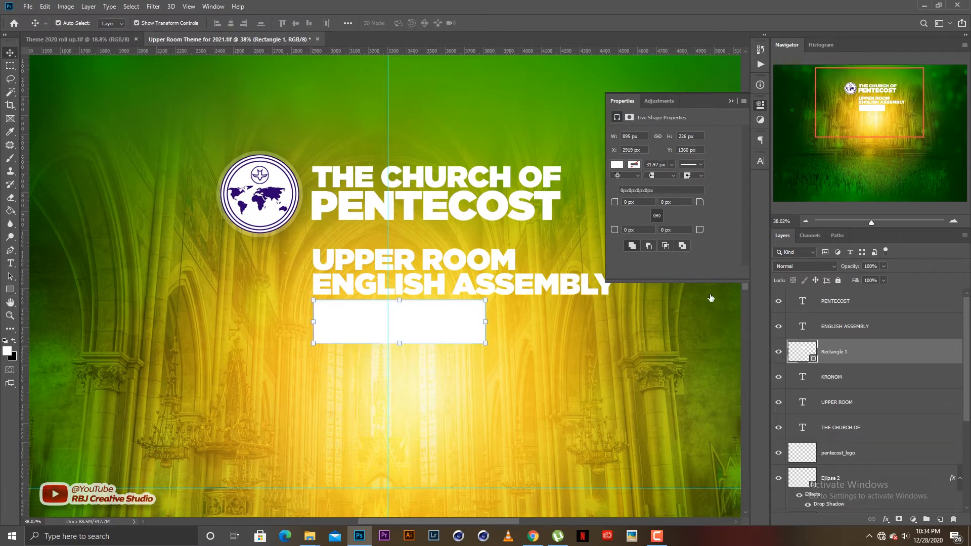
# Fill the rectangle with red (about cb0909) and place its layer behind the "KRONOM" text.
pyautogui.click(675, 260)
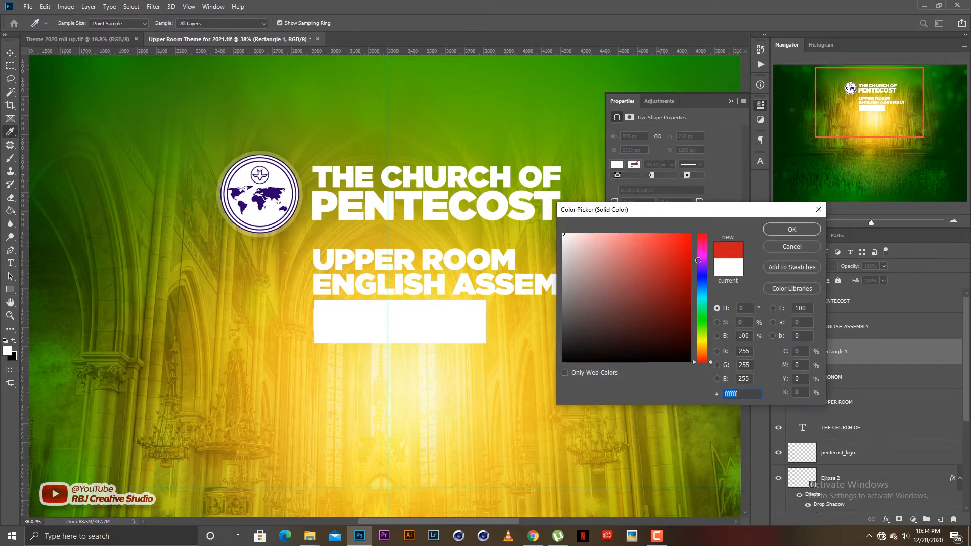
pyautogui.click(685, 260)
pyautogui.moveTo(688, 261); pyautogui.dragTo(697, 263)
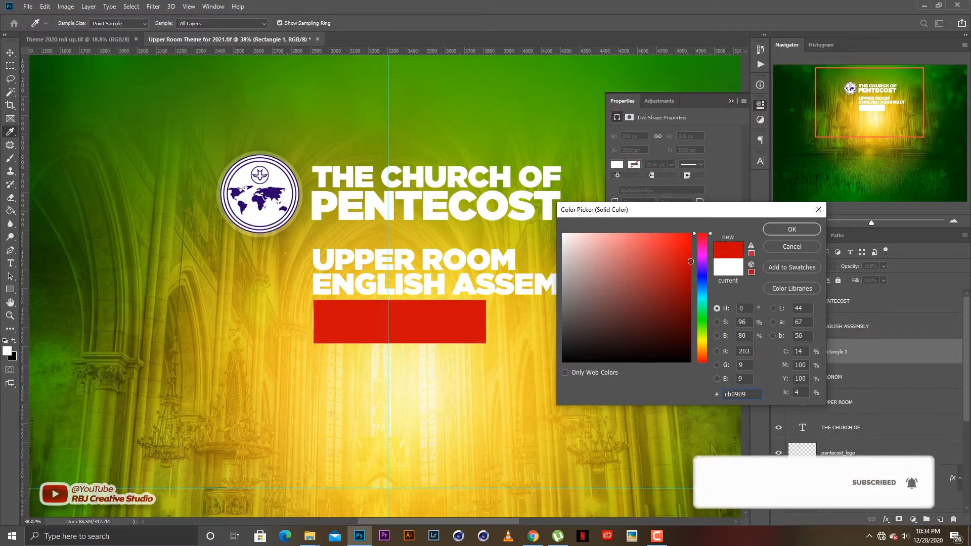
pyautogui.press('Return')
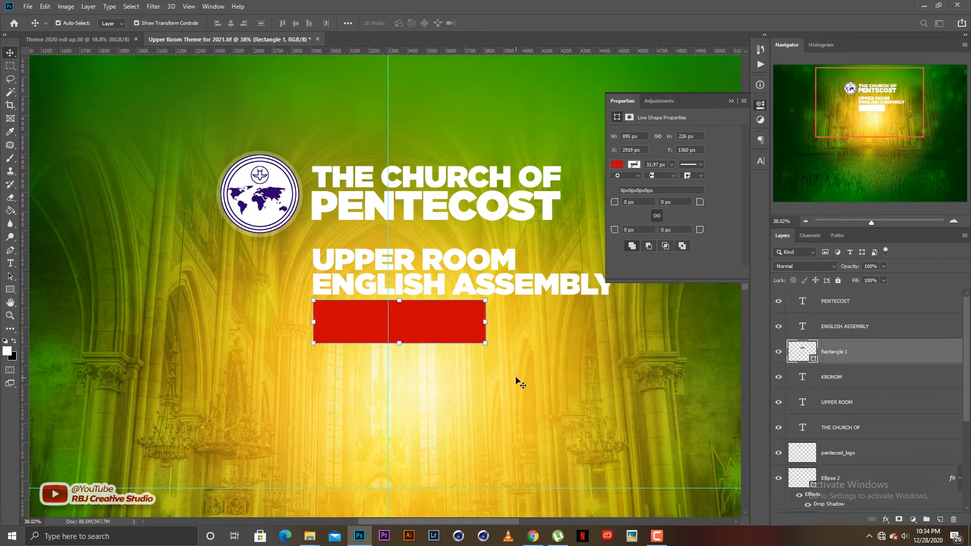
pyautogui.hotkey('ctrl', '[')
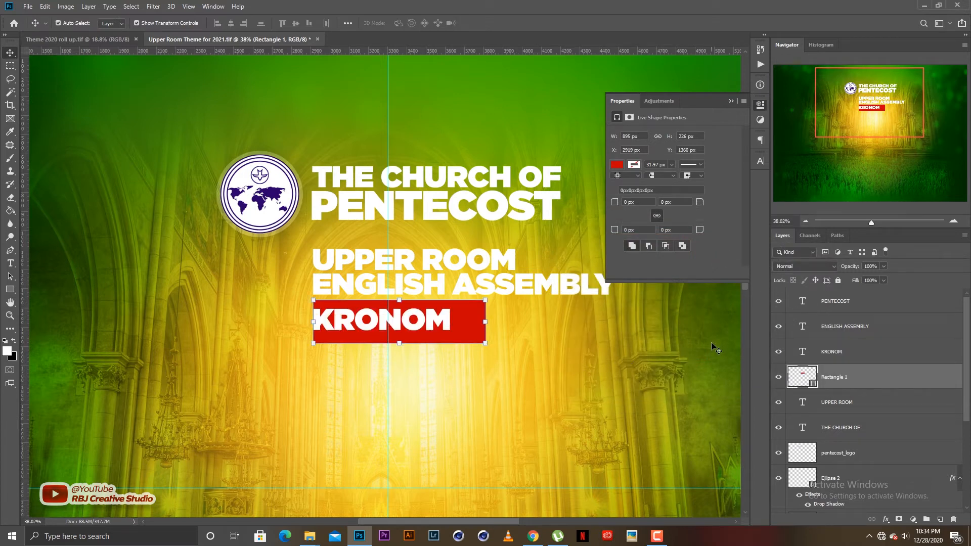
# Center the "KRONOM" text on the red rectangle and scale the rectangle down to about 839 by 212 px.
pyautogui.click(438, 318)
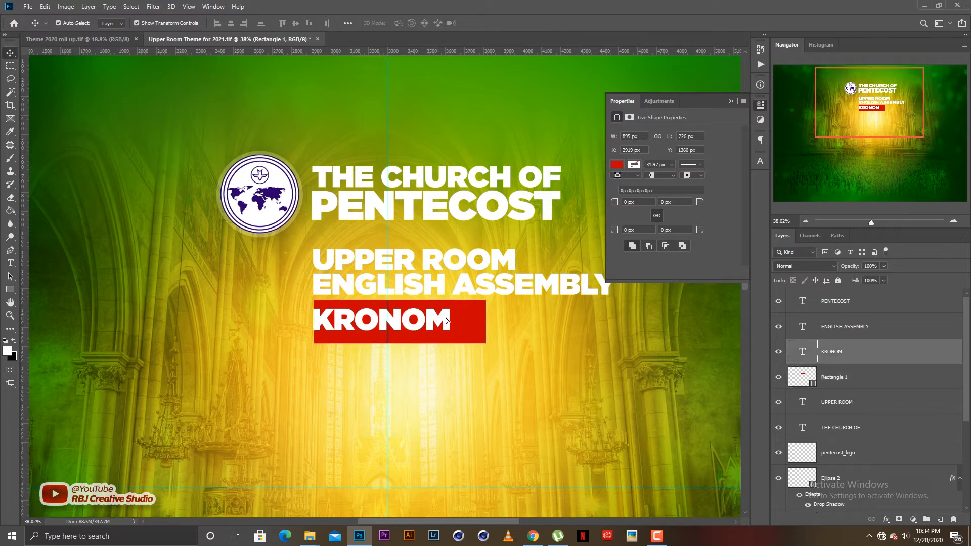
pyautogui.moveTo(446, 320); pyautogui.dragTo(459, 323)
pyautogui.click(485, 343)
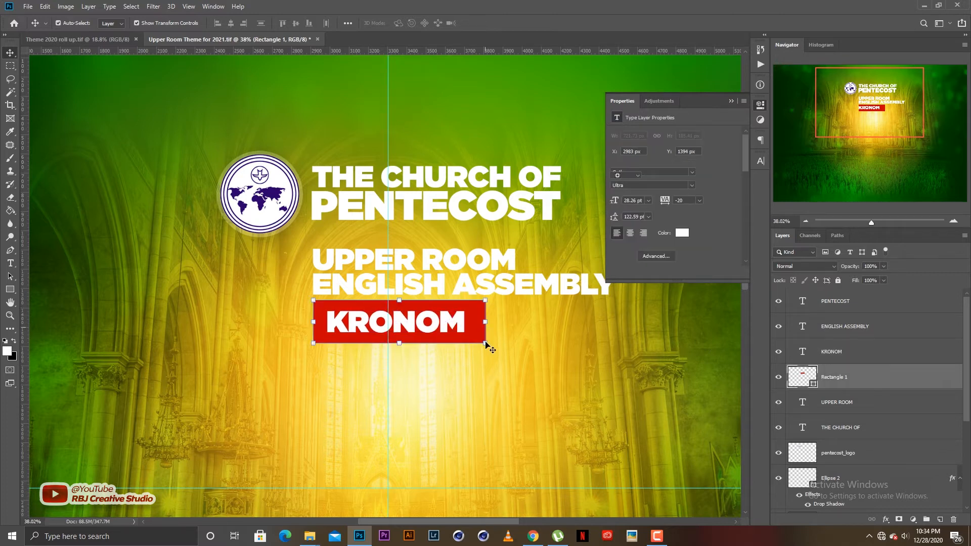
pyautogui.hotkey('ctrl', 't')
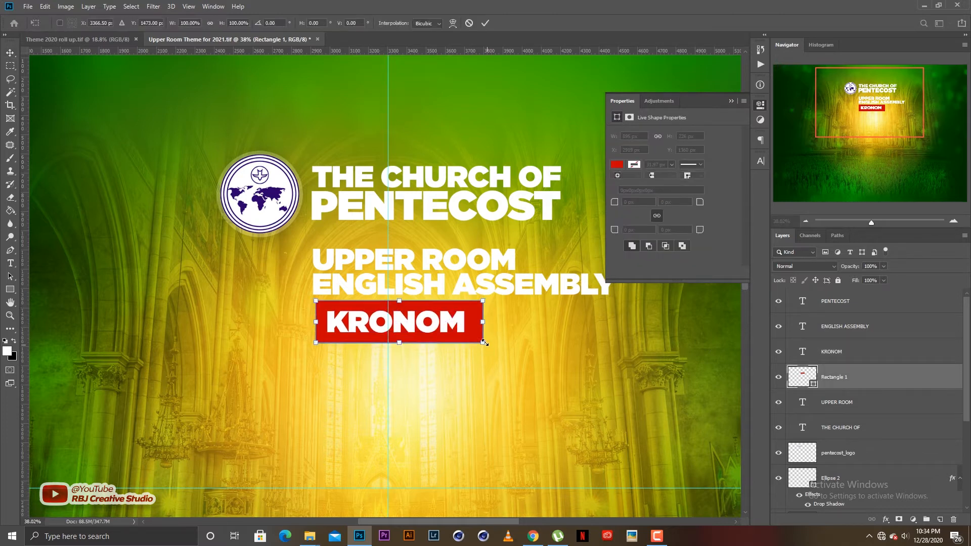
pyautogui.moveTo(484, 342); pyautogui.dragTo(482, 340)
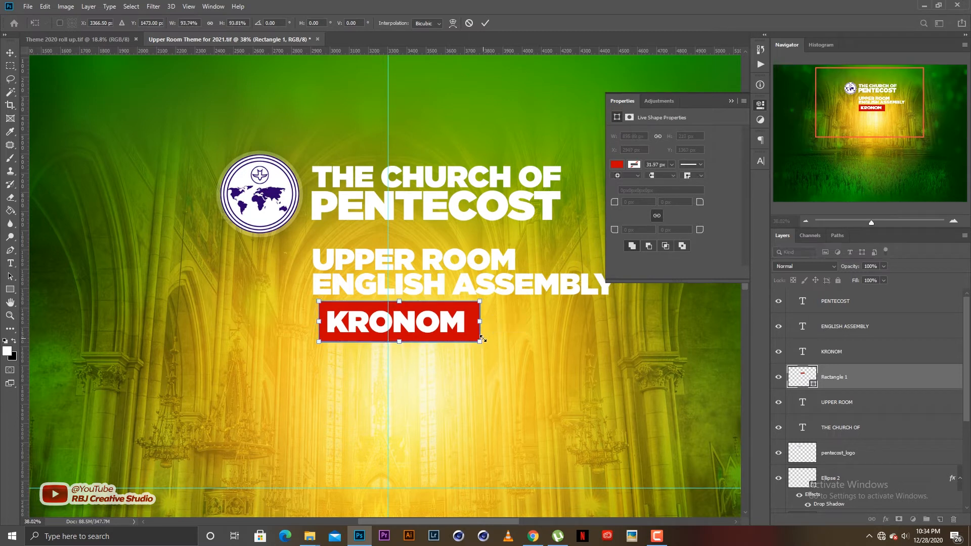
pyautogui.press('Return')
pyautogui.click(553, 370)
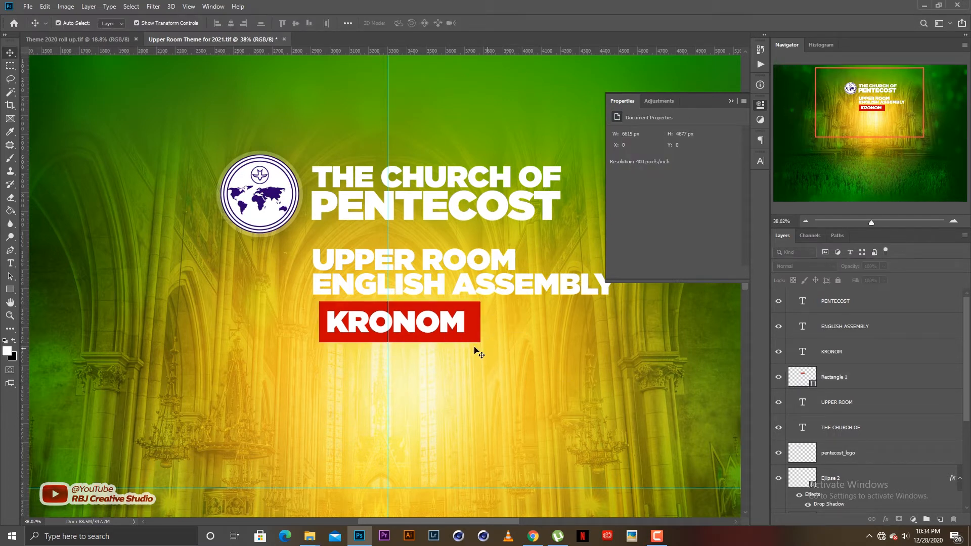
# Reduce the red rectangle's height to about 186 px by lowering its upper edge toward the "KRONOM" text.
pyautogui.click(475, 334)
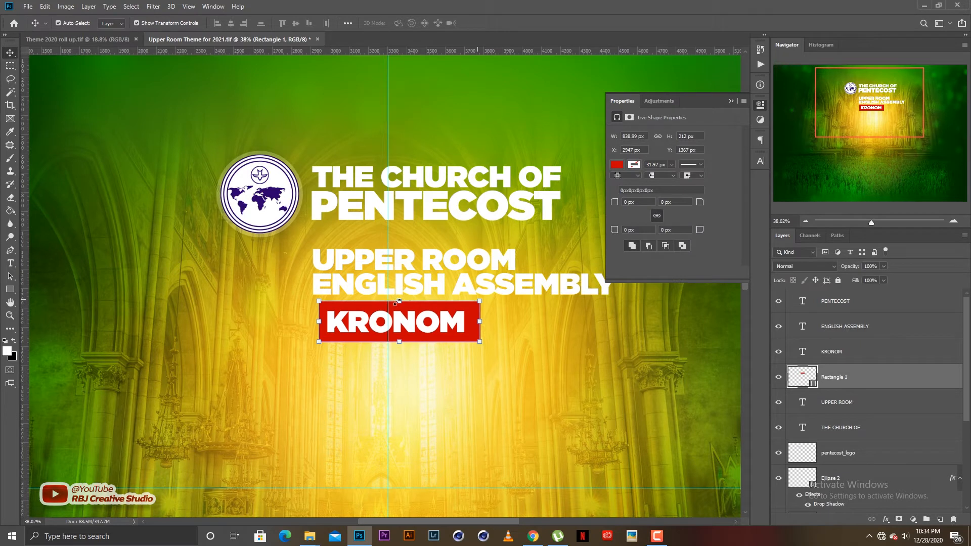
pyautogui.moveTo(399, 302); pyautogui.dragTo(400, 307)
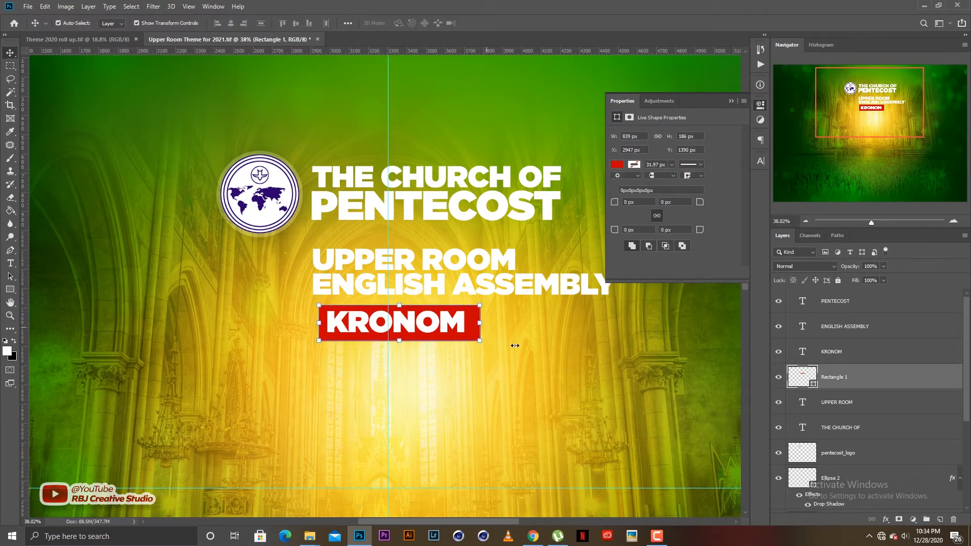
pyautogui.press('Return')
# Move the "KRONOM" text and its rectangle together so the rectangle's left edge aligns with the assembly name, and collapse the shape properties.
pyautogui.keyDown('shift'); pyautogui.click(423, 326); pyautogui.keyUp('shift')
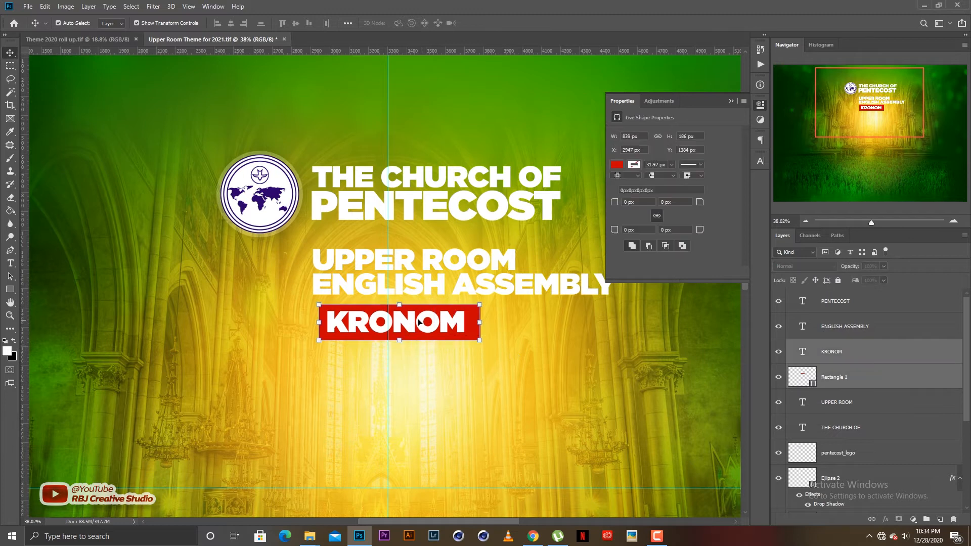
pyautogui.moveTo(422, 324); pyautogui.dragTo(407, 318)
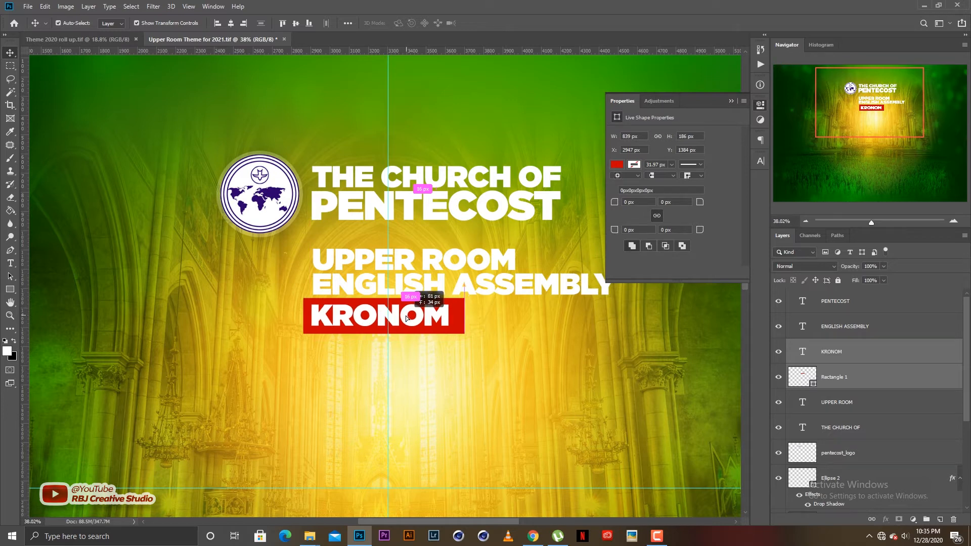
pyautogui.moveTo(407, 318); pyautogui.dragTo(415, 321)
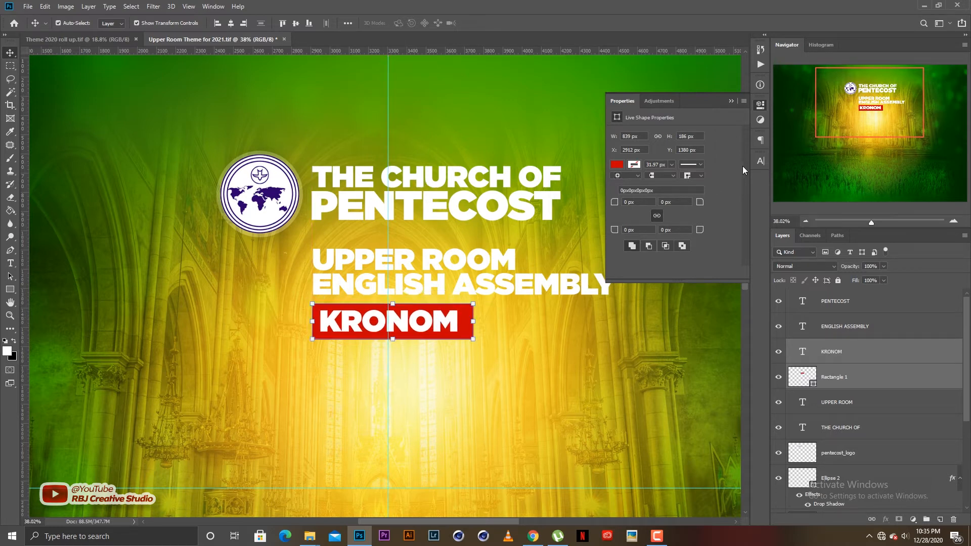
pyautogui.click(734, 95)
pyautogui.click(585, 359)
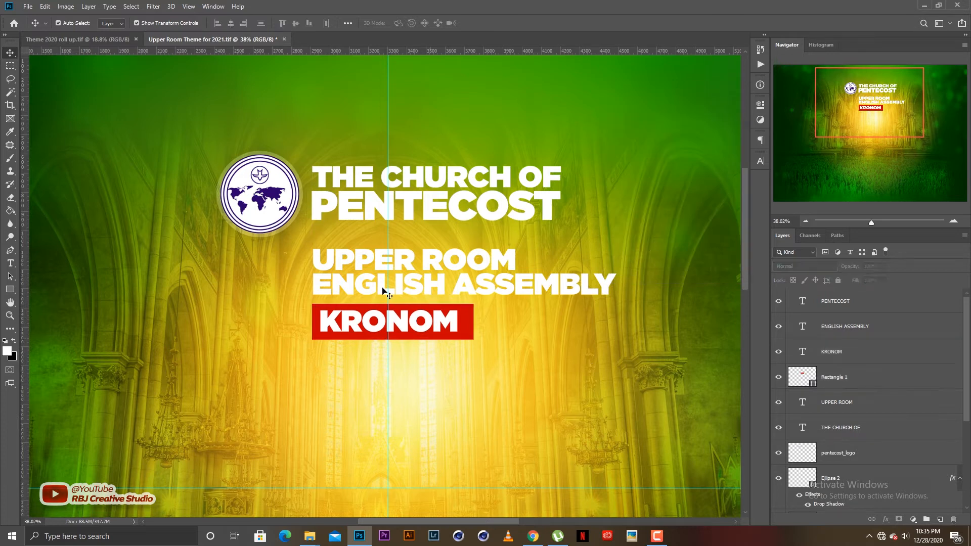
# Nudge the "KRONOM" text and its red rectangle slightly up toward "ENGLISH ASSEMBLY" and deselect them.
pyautogui.moveTo(466, 349); pyautogui.dragTo(447, 295)
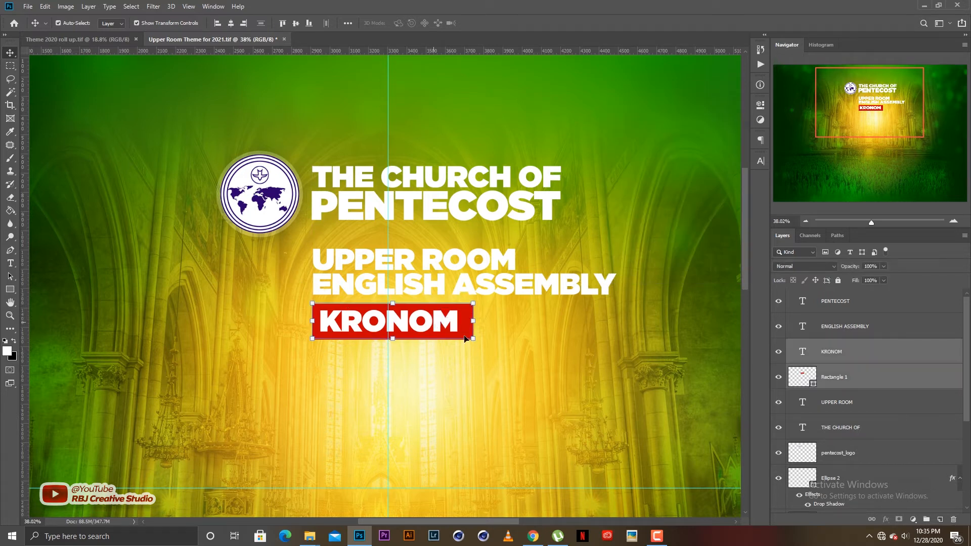
pyautogui.click(516, 356)
pyautogui.scroll(-8, 517, 356)
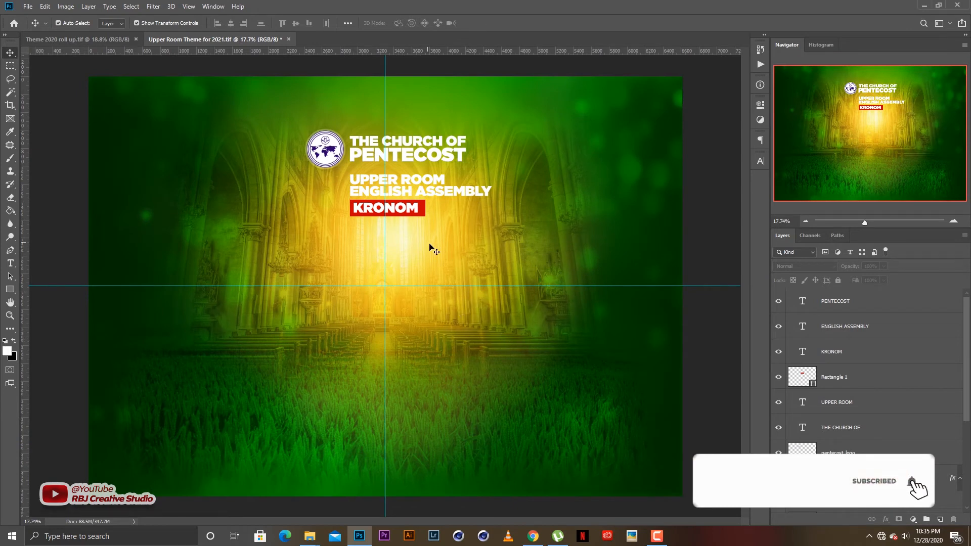
pyautogui.moveTo(438, 237); pyautogui.dragTo(394, 208)
pyautogui.click(467, 228)
pyautogui.hotkey('shift', 'Down')
pyautogui.click(455, 226)
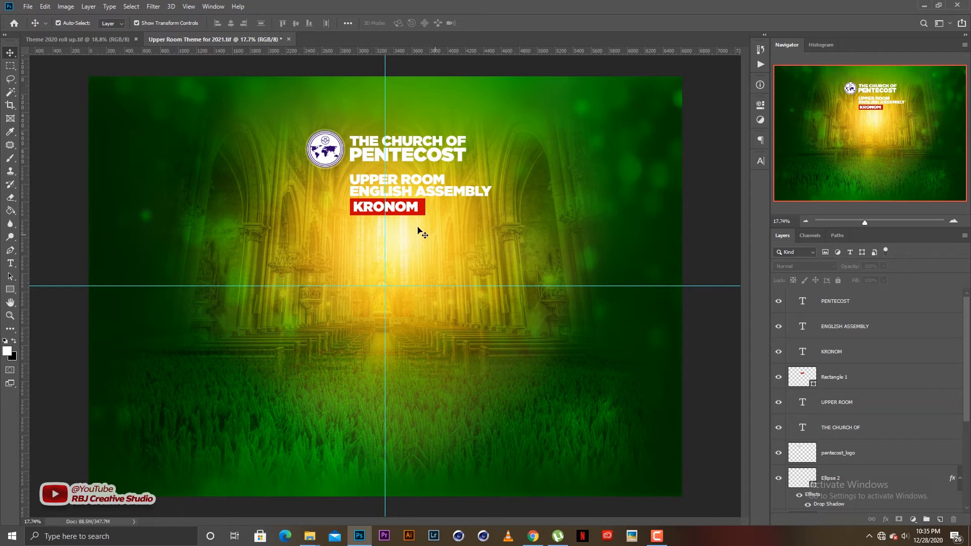
# Move the assembly name and the red "KRONOM" label together to the right of the church heading.
pyautogui.moveTo(421, 230); pyautogui.dragTo(357, 170)
pyautogui.moveTo(406, 192); pyautogui.dragTo(542, 150)
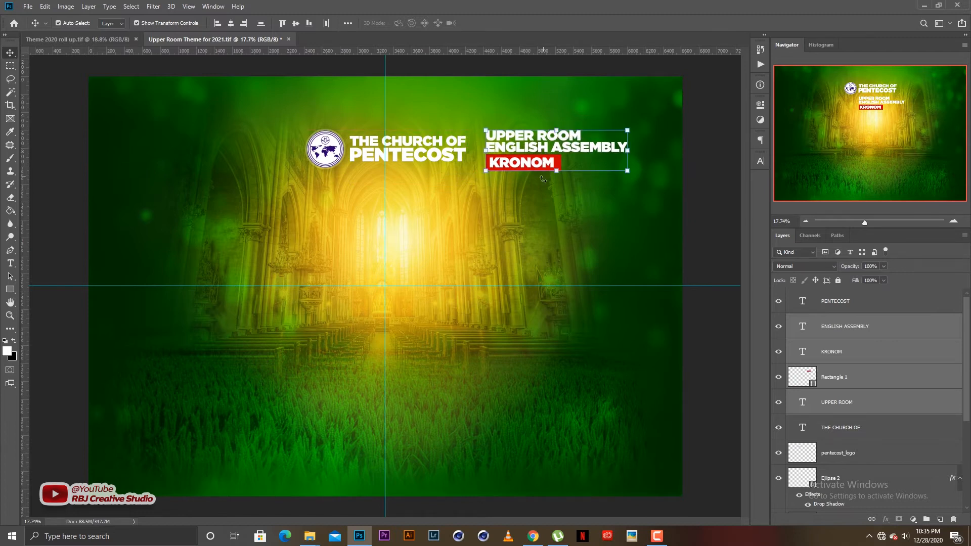
pyautogui.click(444, 205)
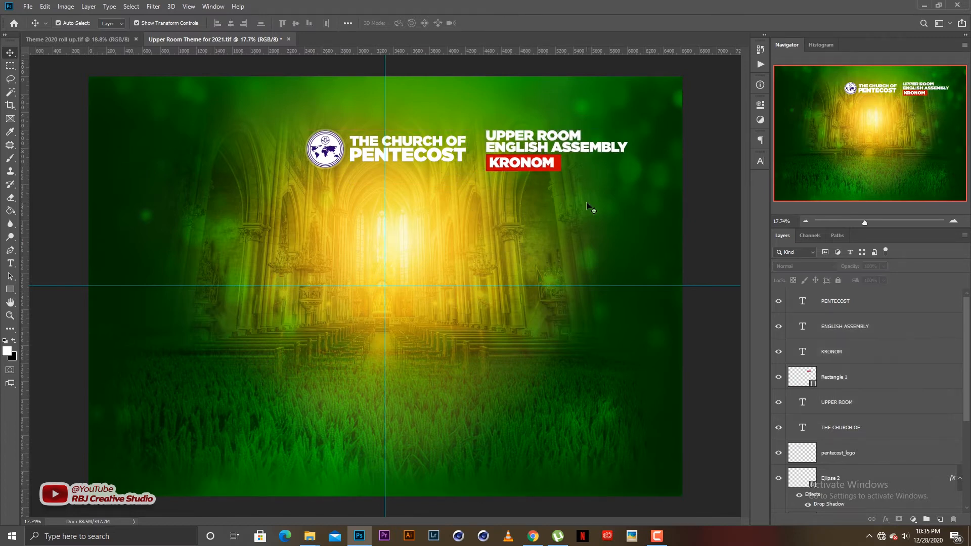
# Scale the assembly name and "KRONOM" label together to about 79% and recenter the block vertically beside the church heading.
pyautogui.moveTo(587, 203); pyautogui.dragTo(495, 124)
pyautogui.click(561, 185)
pyautogui.moveTo(562, 196); pyautogui.dragTo(512, 103)
pyautogui.moveTo(628, 171); pyautogui.dragTo(598, 163)
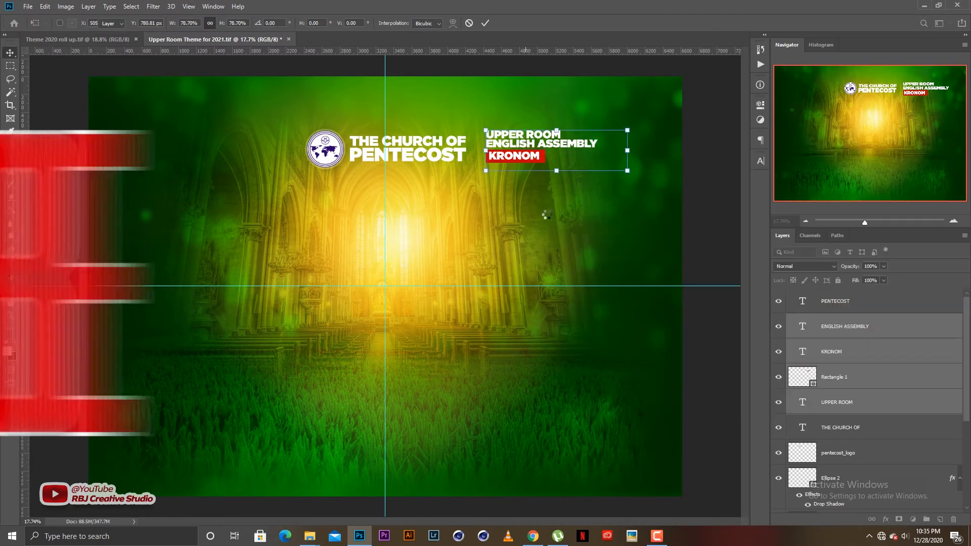
pyautogui.press('Return')
pyautogui.moveTo(511, 154)
pyautogui.mouseDown()
pyautogui.moveTo(390, 175)
pyautogui.moveTo(352, 214)
pyautogui.moveTo(376, 198)
pyautogui.moveTo(516, 182)
pyautogui.moveTo(515, 158)
pyautogui.mouseUp()
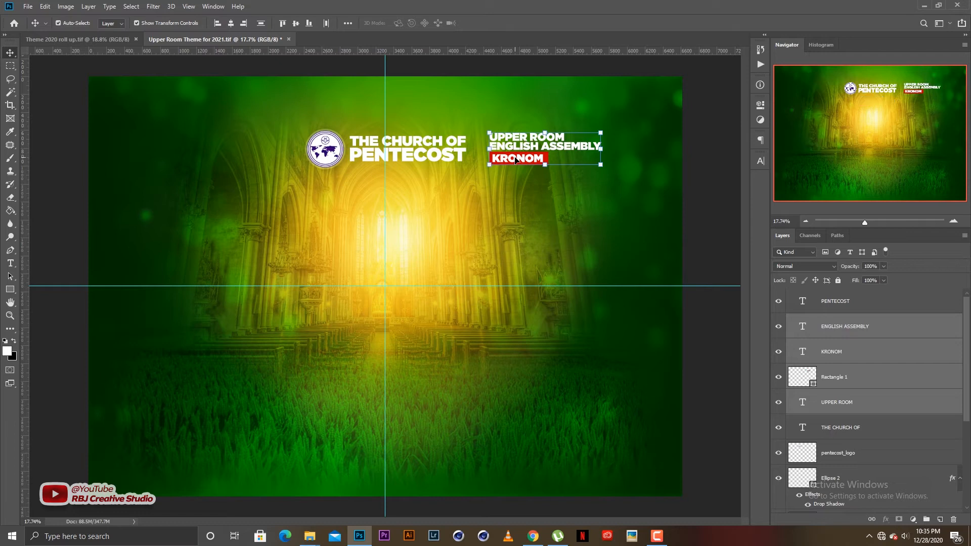
# Move the church logo and its circle horizontally left, leaving room before the church heading.
pyautogui.moveTo(445, 180); pyautogui.dragTo(437, 140)
pyautogui.click(516, 209)
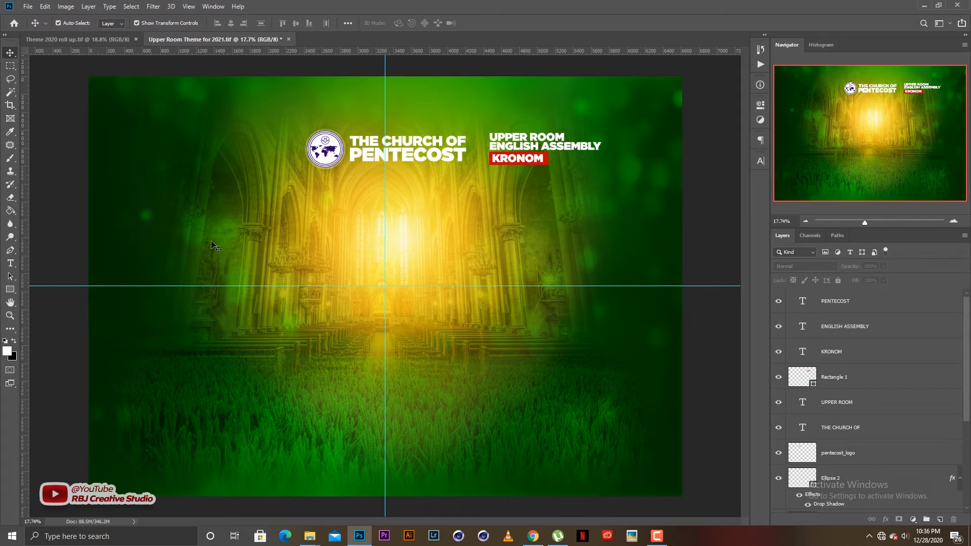
pyautogui.moveTo(335, 208); pyautogui.dragTo(301, 114)
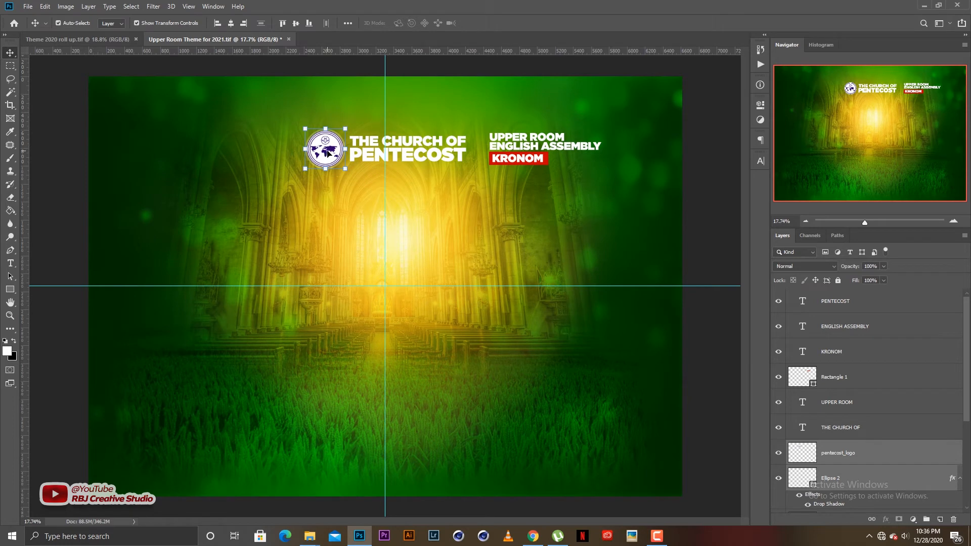
pyautogui.moveTo(321, 152); pyautogui.dragTo(279, 152)
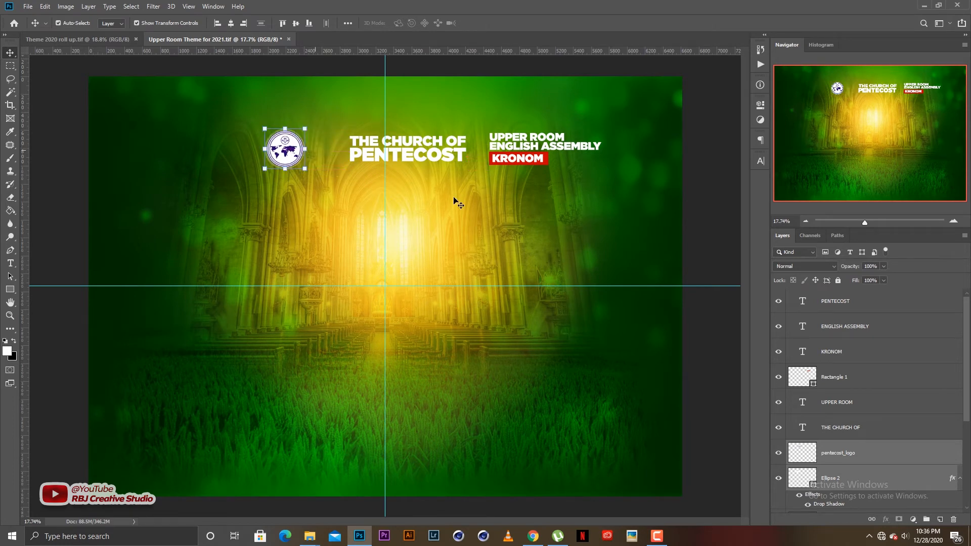
pyautogui.click(483, 189)
# Place horizontal guides at the top of "UPPER ROOM" and at the lower edge of the "KRONOM" rectangle.
pyautogui.scroll(2, 483, 189)
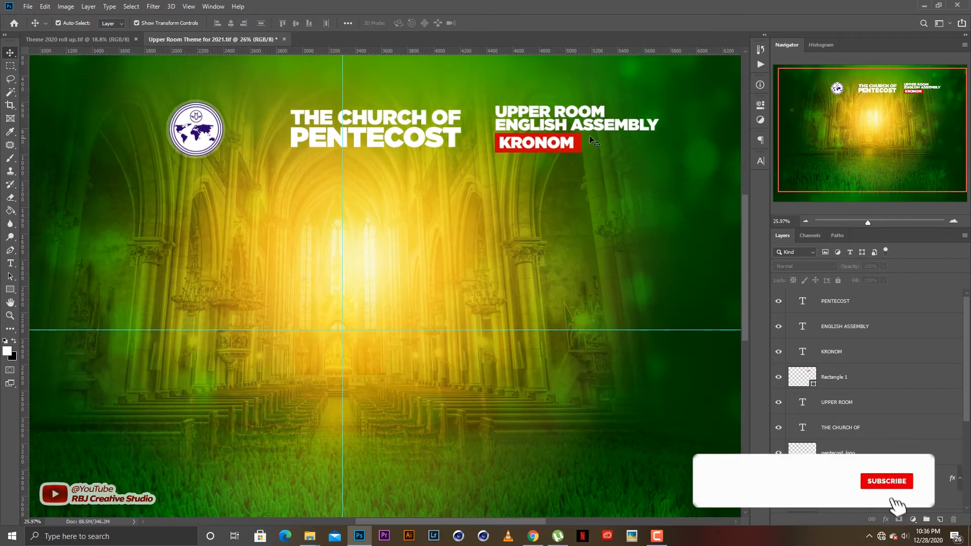
pyautogui.scroll(1, 745, 200)
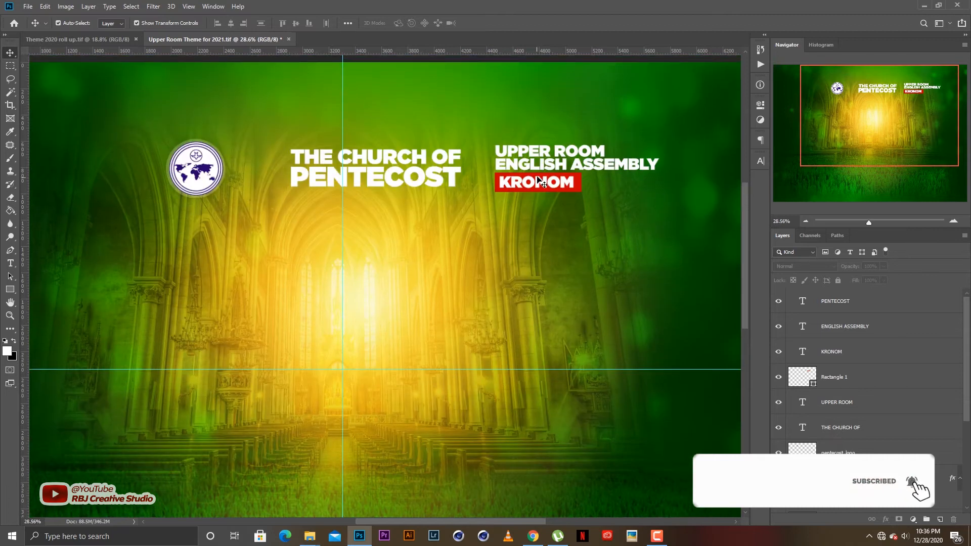
pyautogui.scroll(1, 542, 175)
pyautogui.scroll(1, 542, 175)
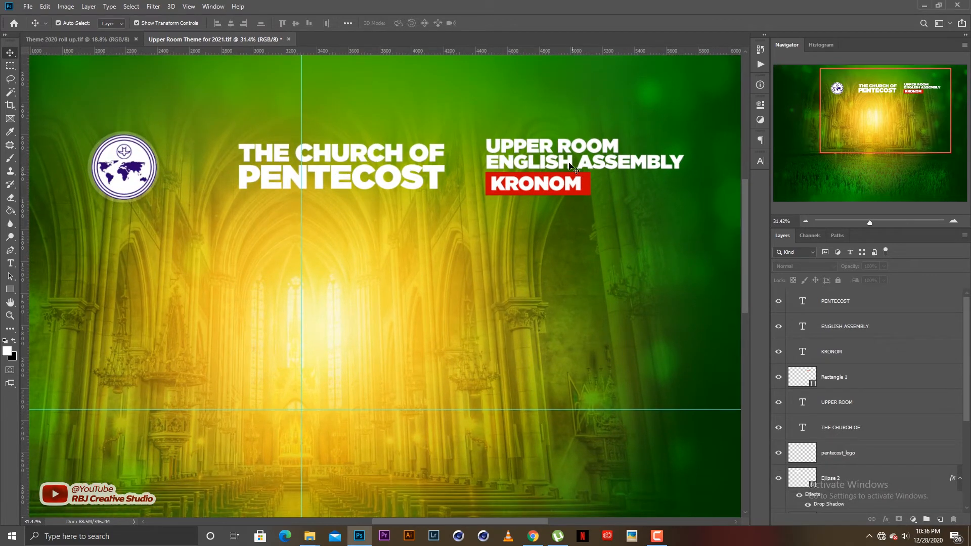
pyautogui.scroll(1, 561, 159)
pyautogui.click(547, 149)
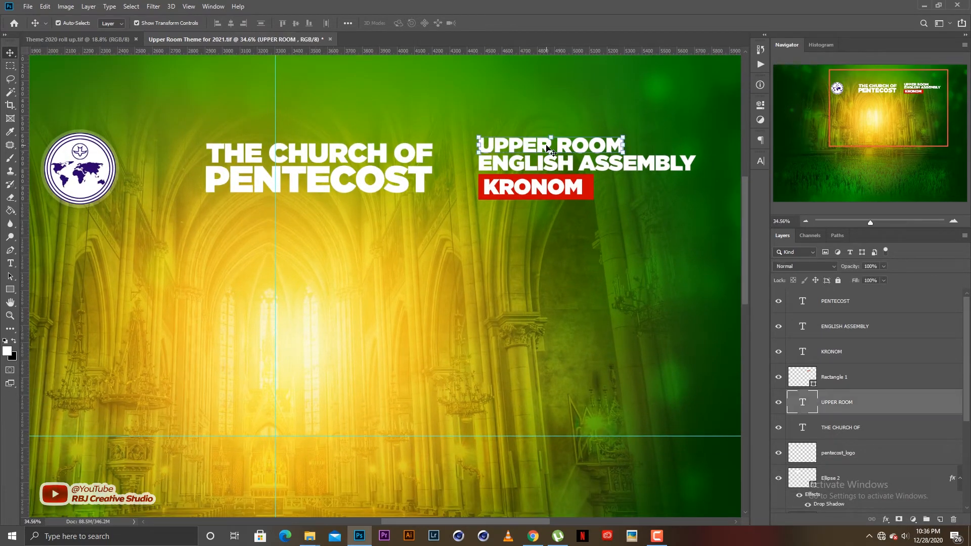
pyautogui.moveTo(523, 53); pyautogui.dragTo(533, 137)
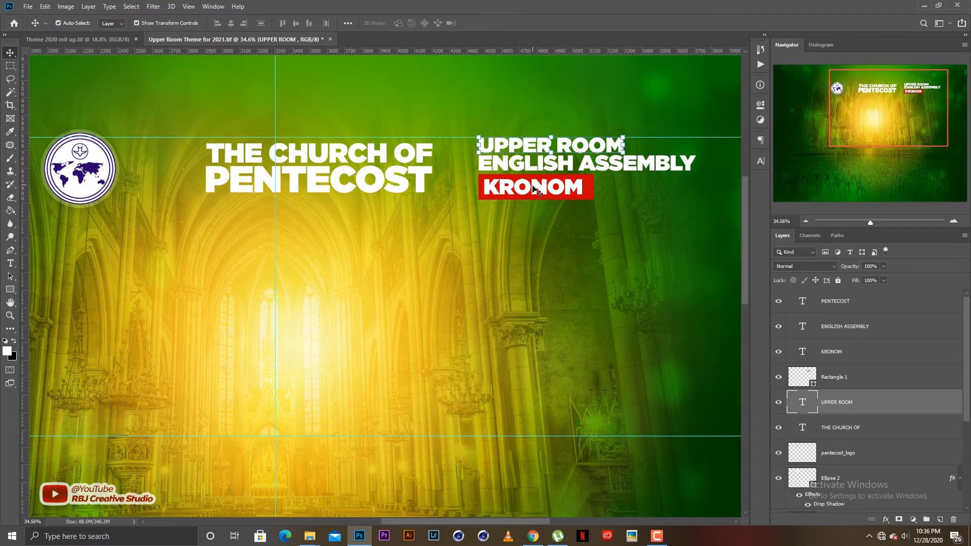
pyautogui.click(568, 198)
pyautogui.moveTo(535, 51); pyautogui.dragTo(528, 201)
pyautogui.click(502, 241)
# Align the two church heading lines to the upper guide and scale them up proportionally to fill the height between both guides.
pyautogui.moveTo(404, 242); pyautogui.dragTo(380, 142)
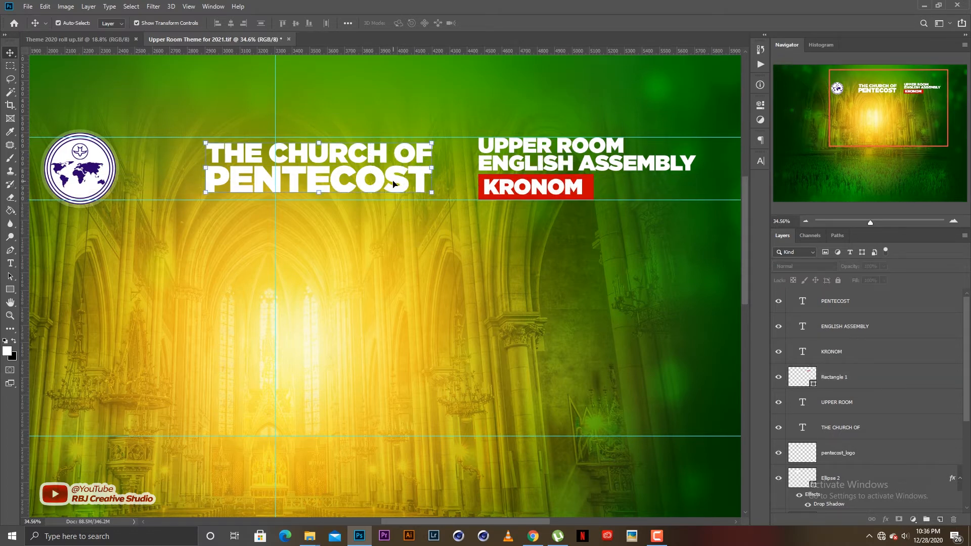
pyautogui.moveTo(394, 184); pyautogui.dragTo(396, 175)
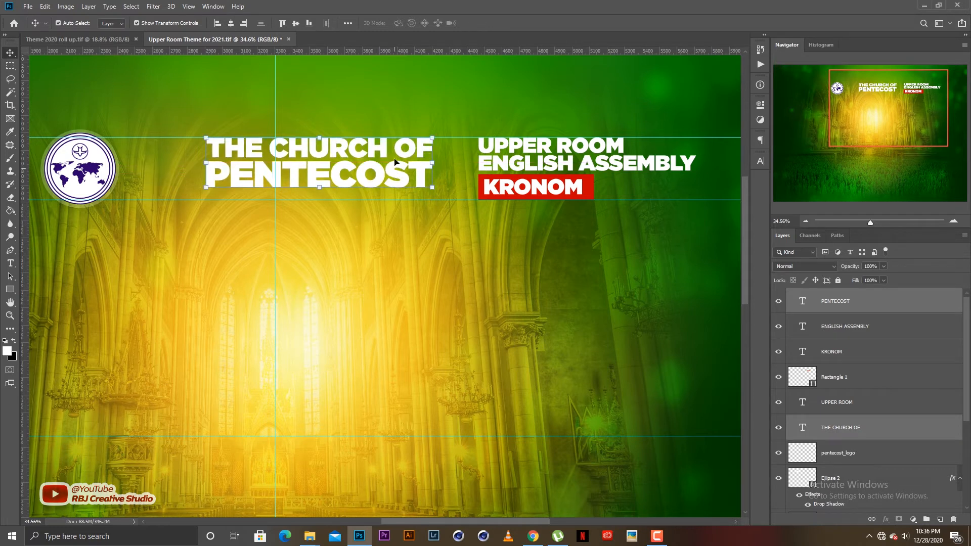
pyautogui.click(207, 187)
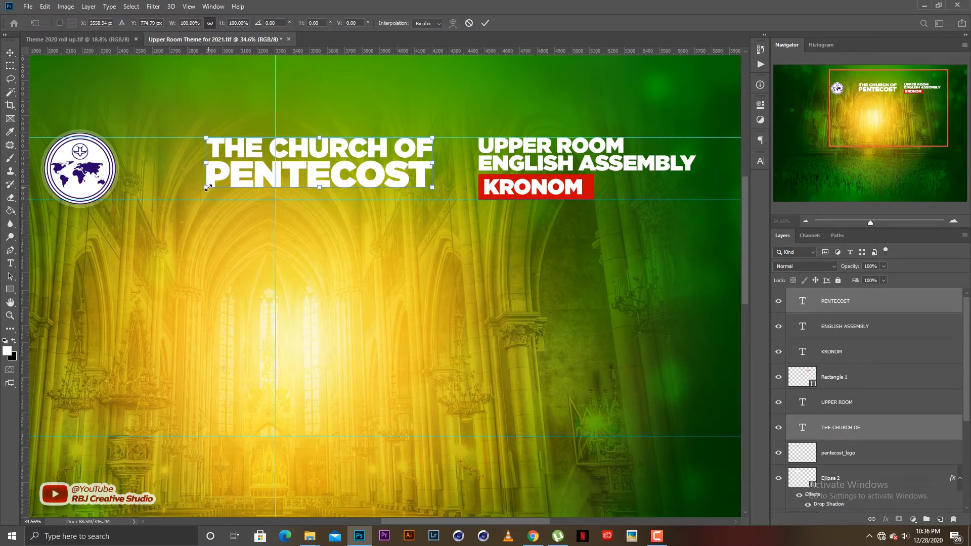
pyautogui.moveTo(207, 188); pyautogui.dragTo(154, 219)
pyautogui.press('Return')
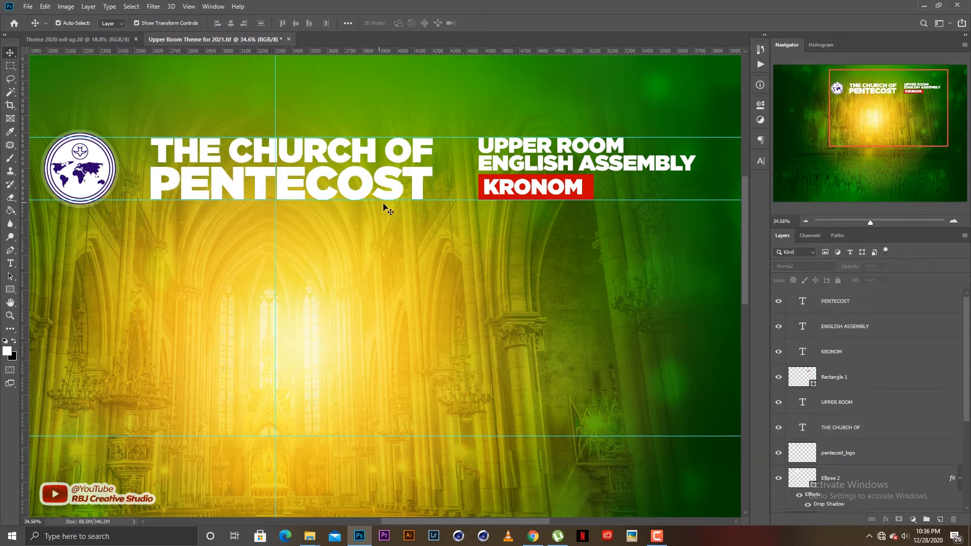
# Move the church logo and its circle horizontally right, closer to the enlarged church heading.
pyautogui.scroll(-2, 386, 208)
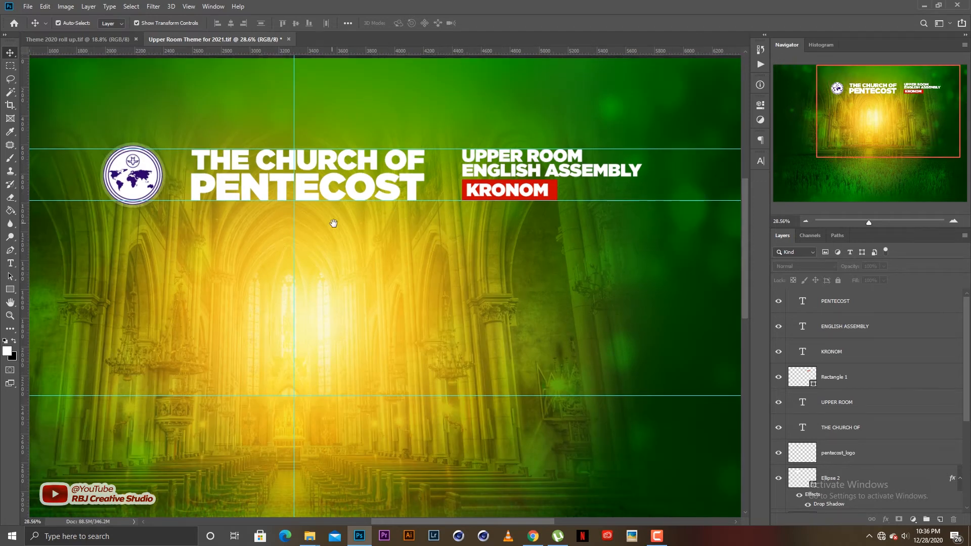
pyautogui.moveTo(332, 221); pyautogui.dragTo(396, 232)
pyautogui.scroll(1, 465, 198)
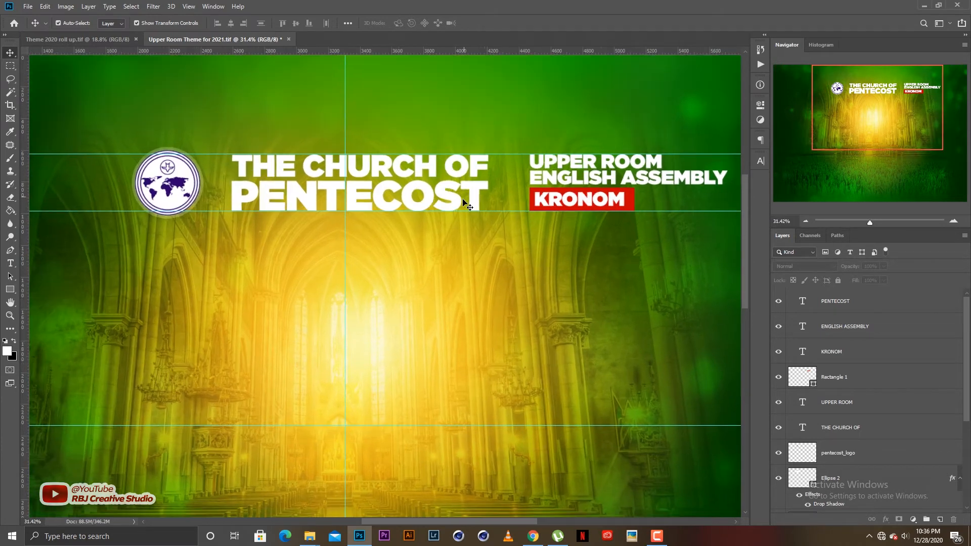
pyautogui.moveTo(477, 232); pyautogui.dragTo(442, 275)
pyautogui.scroll(1, 478, 229)
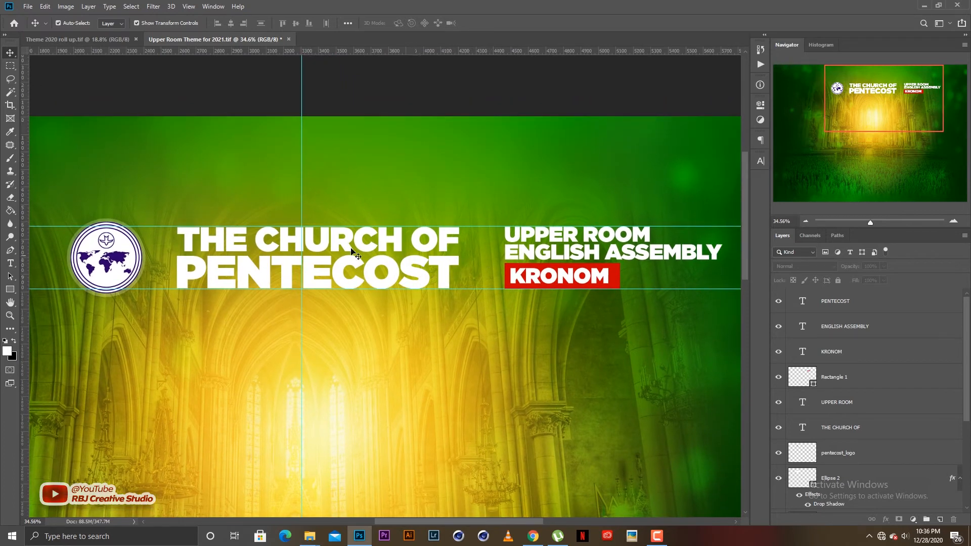
pyautogui.click(123, 228)
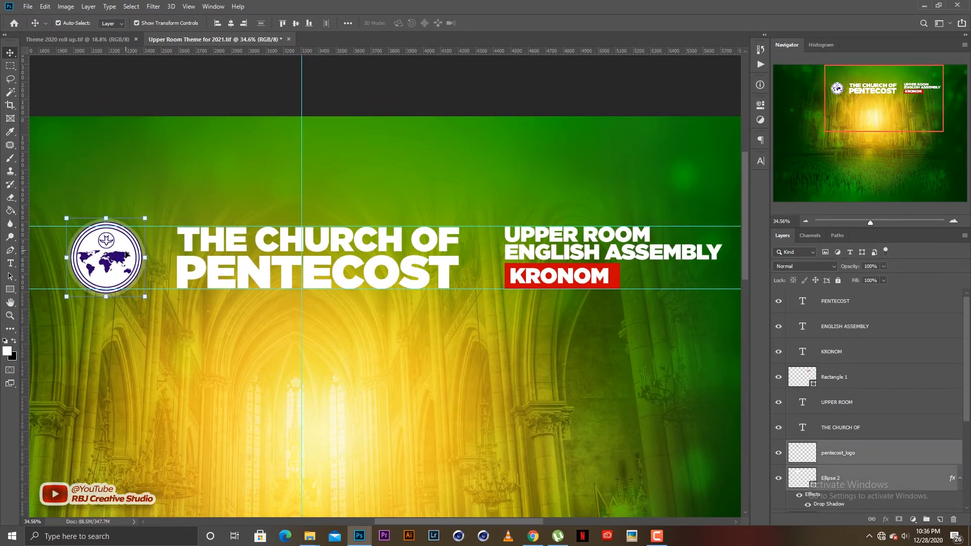
pyautogui.moveTo(124, 256); pyautogui.dragTo(143, 255)
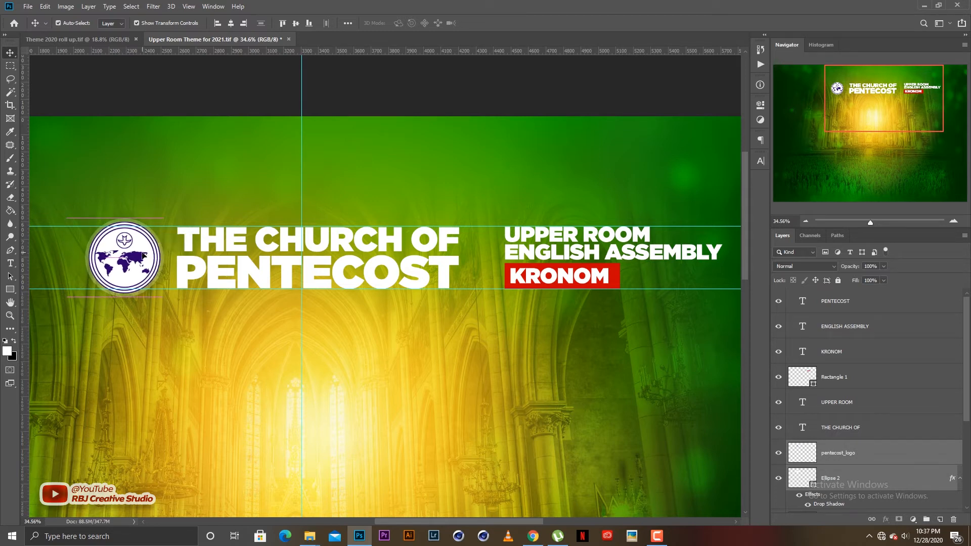
pyautogui.click(169, 215)
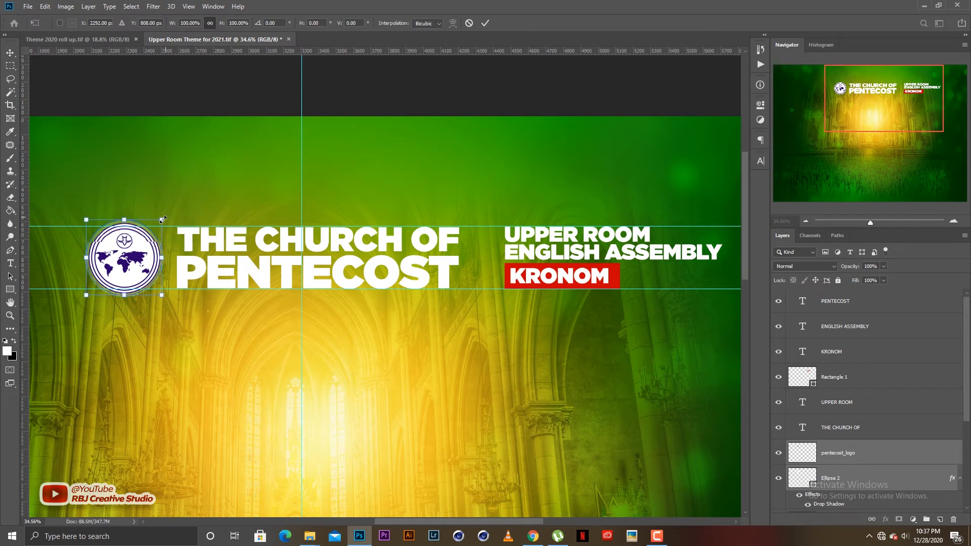
pyautogui.moveTo(165, 217); pyautogui.dragTo(159, 223)
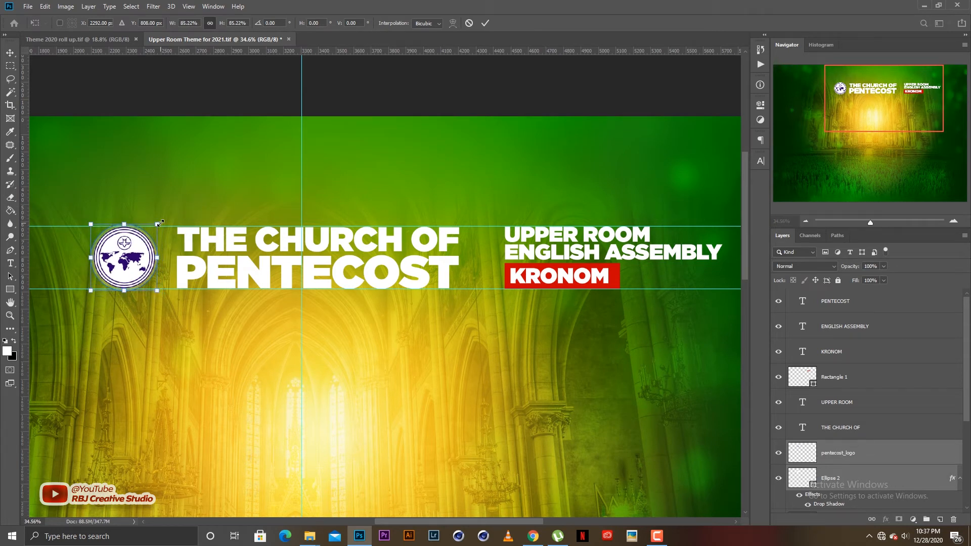
pyautogui.press('Escape')
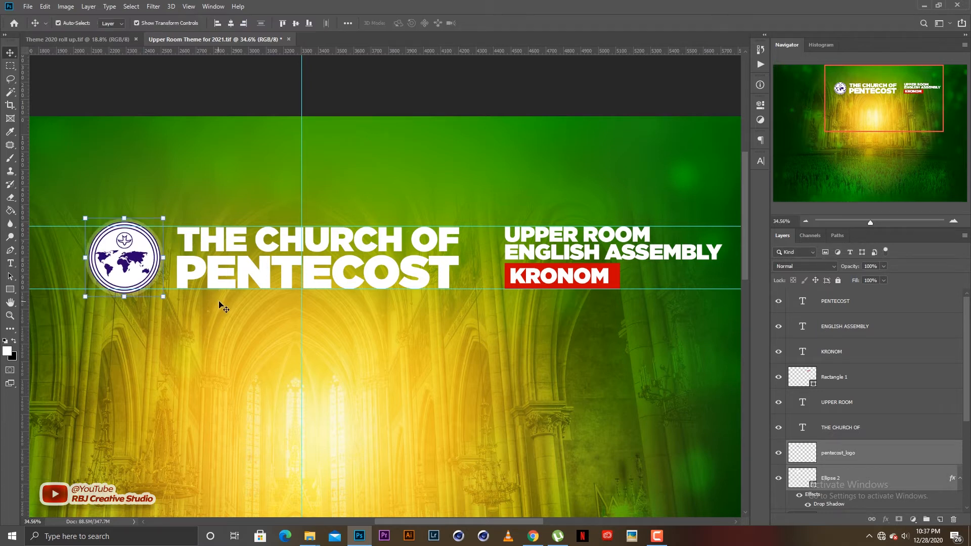
# Move the complete header row horizontally left until it is centred on the vertical guide, and save the document.
pyautogui.click(222, 309)
pyautogui.scroll(-5, 266, 327)
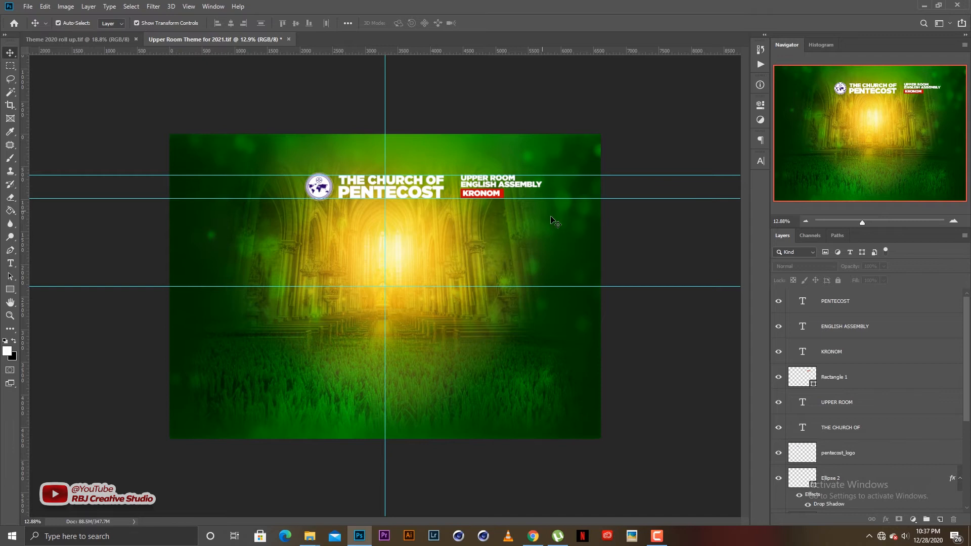
pyautogui.moveTo(571, 232); pyautogui.dragTo(289, 126)
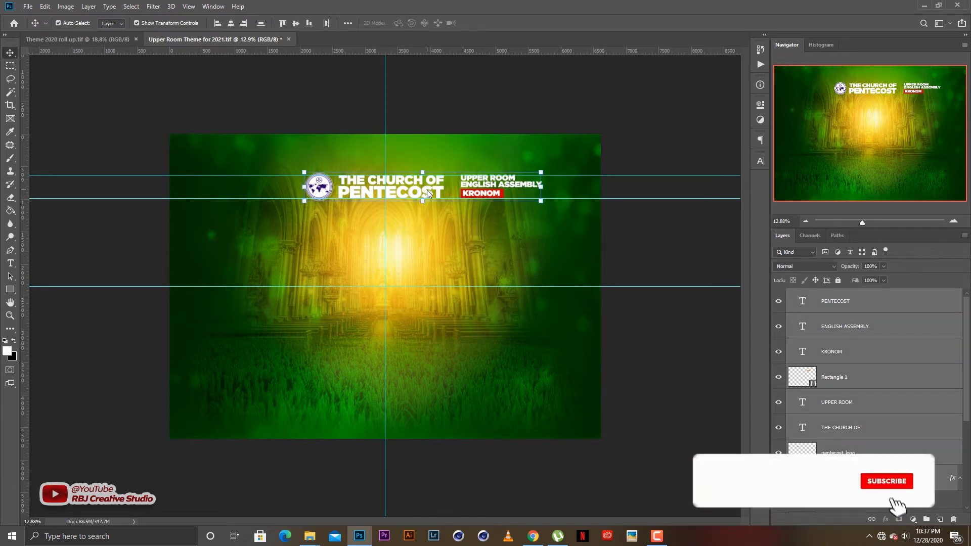
pyautogui.hotkey('shift', 'Left')
pyautogui.hotkey('shift', 'Left')
pyautogui.hotkey('shift', 'Left')
pyautogui.hotkey('shift', 'Left')
pyautogui.hotkey('shift', 'Left')
pyautogui.hotkey('shift', 'Left')
pyautogui.hotkey('shift', 'Left')
pyautogui.hotkey('shift', 'Left')
pyautogui.hotkey('shift', 'Left')
pyautogui.hotkey('shift', 'Left')
pyautogui.hotkey('shift', 'Left')
pyautogui.hotkey('shift', 'Left')
pyautogui.hotkey('shift', 'Left')
pyautogui.hotkey('shift', 'Left')
pyautogui.hotkey('shift', 'Left')
pyautogui.hotkey('shift', 'Left')
pyautogui.hotkey('shift', 'Left')
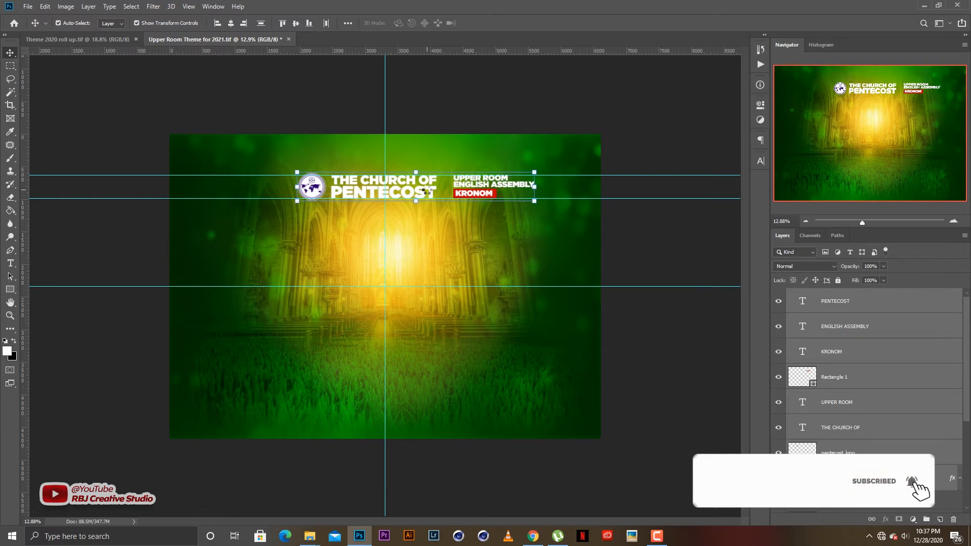
pyautogui.hotkey('shift', 'Left')
pyautogui.hotkey('shift', 'Left')
pyautogui.hotkey('shift', 'Left')
pyautogui.hotkey('shift', 'Left')
pyautogui.hotkey('shift', 'Left')
pyautogui.hotkey('shift', 'Left')
pyautogui.hotkey('shift', 'Left')
pyautogui.hotkey('shift', 'Left')
pyautogui.hotkey('shift', 'Left')
pyautogui.hotkey('shift', 'Left')
pyautogui.hotkey('shift', 'Left')
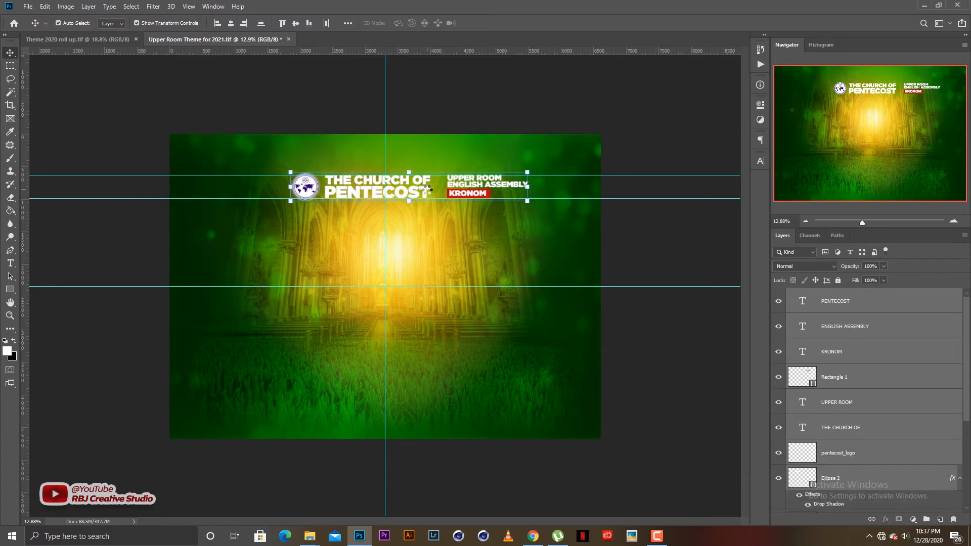
pyautogui.hotkey('shift', 'Left')
pyautogui.hotkey('shift', 'Left')
pyautogui.hotkey('shift', 'Left')
pyautogui.hotkey('shift', 'Left')
pyautogui.hotkey('shift', 'Left')
pyautogui.hotkey('shift', 'Left')
pyautogui.hotkey('shift', 'Left')
pyautogui.hotkey('shift', 'Left')
pyautogui.hotkey('shift', 'Left')
pyautogui.hotkey('shift', 'Left')
pyautogui.hotkey('shift', 'Left')
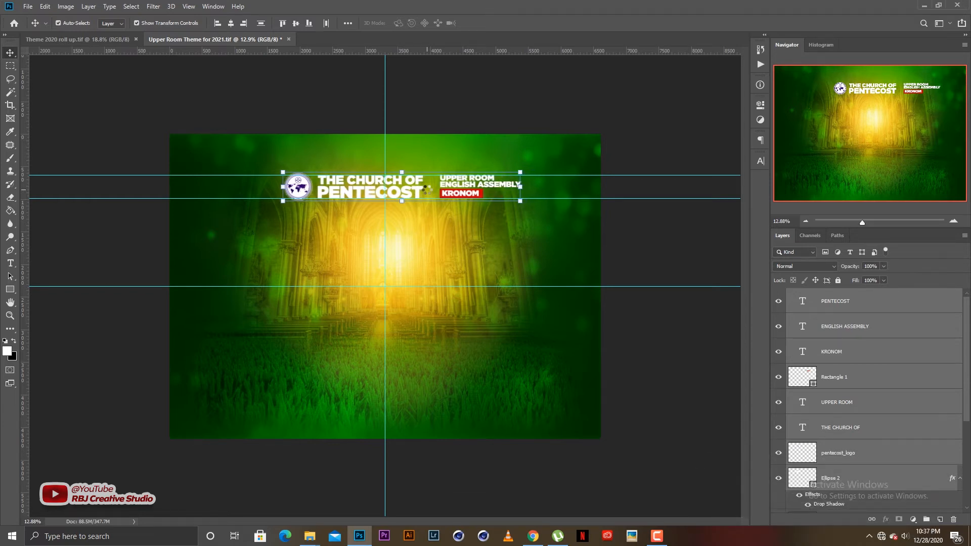
pyautogui.hotkey('shift', 'Left')
pyautogui.hotkey('shift', 'Left')
pyautogui.hotkey('shift', 'Left')
pyautogui.hotkey('shift', 'Left')
pyautogui.hotkey('shift', 'Left')
pyautogui.hotkey('shift', 'Left')
pyautogui.hotkey('shift', 'Left')
pyautogui.hotkey('shift', 'Left')
pyautogui.hotkey('shift', 'Left')
pyautogui.hotkey('shift', 'Left')
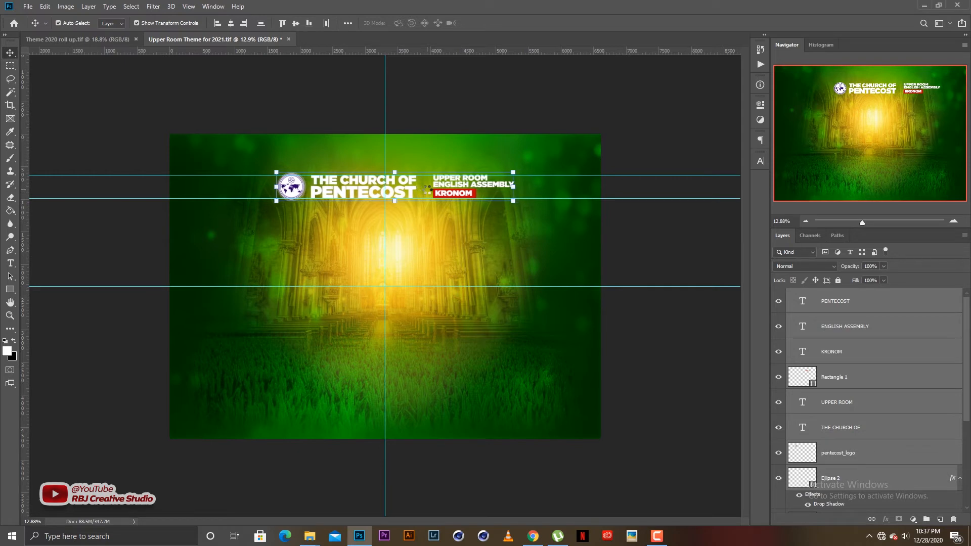
pyautogui.hotkey('shift', 'Left')
pyautogui.hotkey('shift', 'Left')
pyautogui.hotkey('shift', 'Left')
pyautogui.hotkey('shift', 'Left')
pyautogui.hotkey('shift', 'Left')
pyautogui.hotkey('shift', 'Left')
pyautogui.hotkey('shift', 'Left')
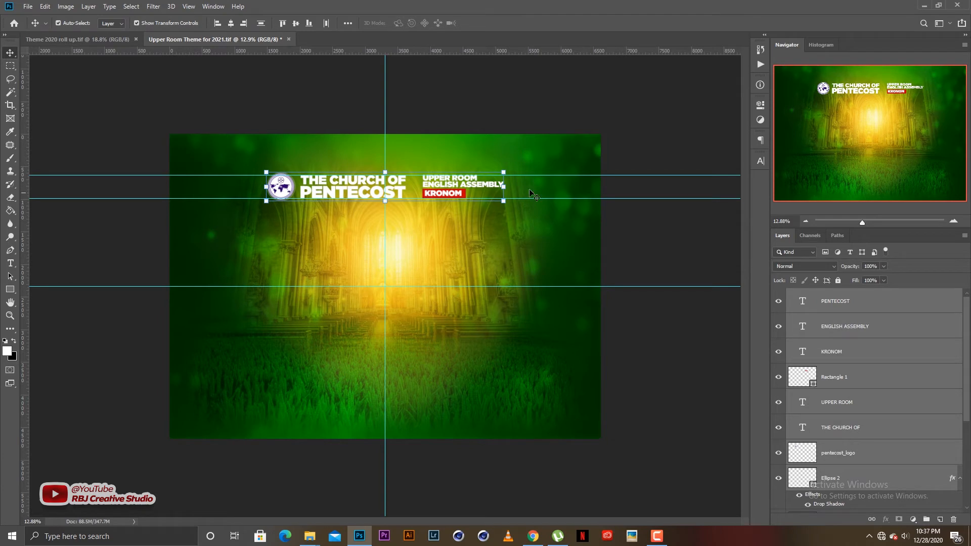
pyautogui.click(630, 253)
pyautogui.scroll(1, 373, 245)
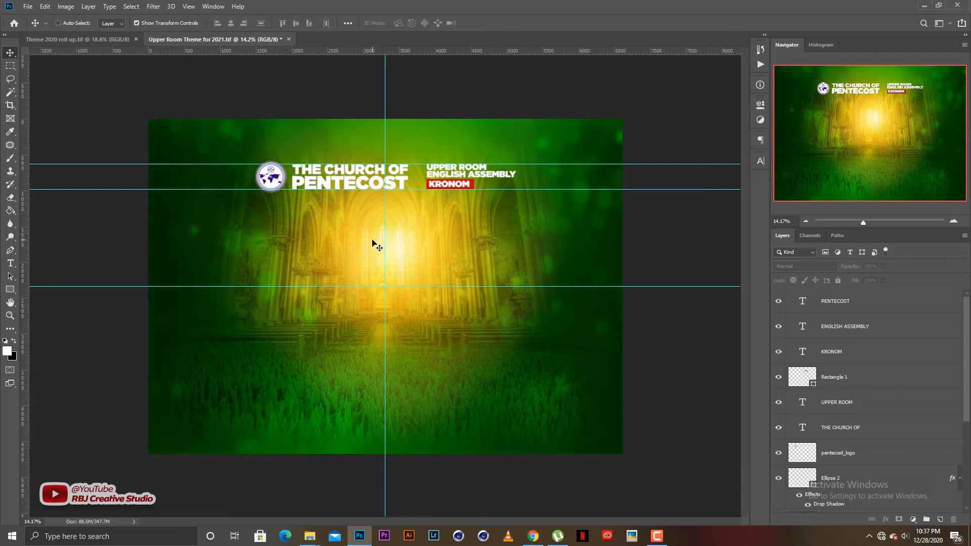
pyautogui.hotkey('ctrl', 's')
# Duplicate the "PENTECOST" text below the header, reword the copy as "THEME FOR 2021" and centre it on the vertical guide.
pyautogui.scroll(1, 375, 247)
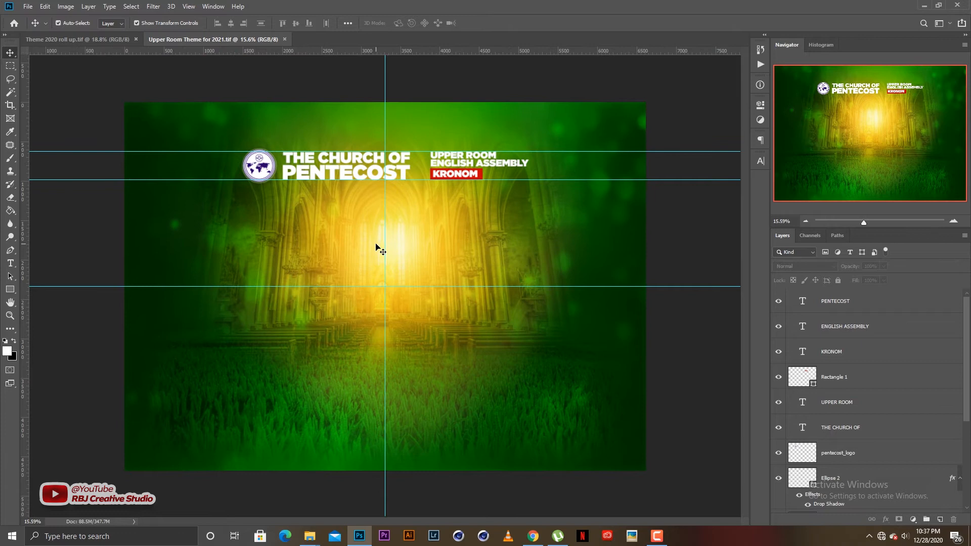
pyautogui.scroll(1, 376, 246)
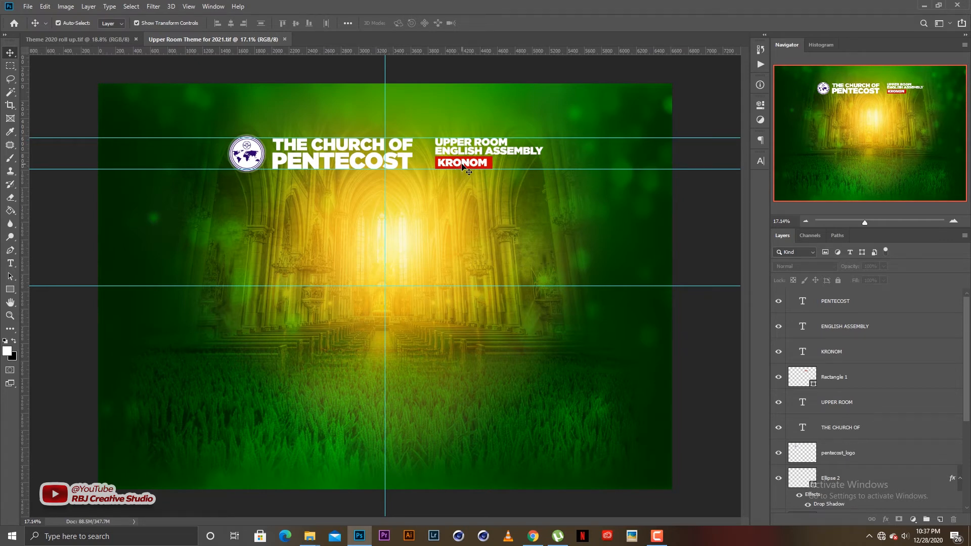
pyautogui.moveTo(352, 161); pyautogui.dragTo(379, 257)
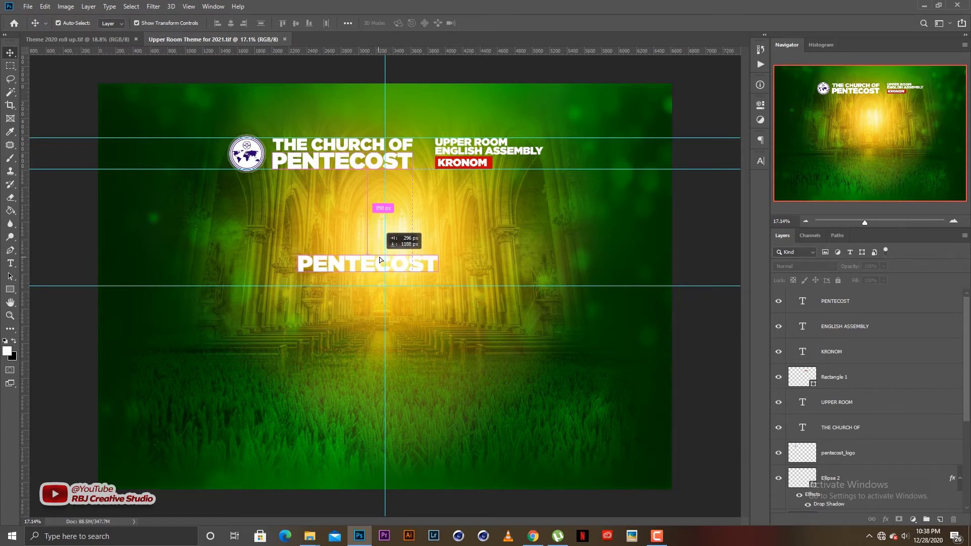
pyautogui.doubleClick(407, 260)
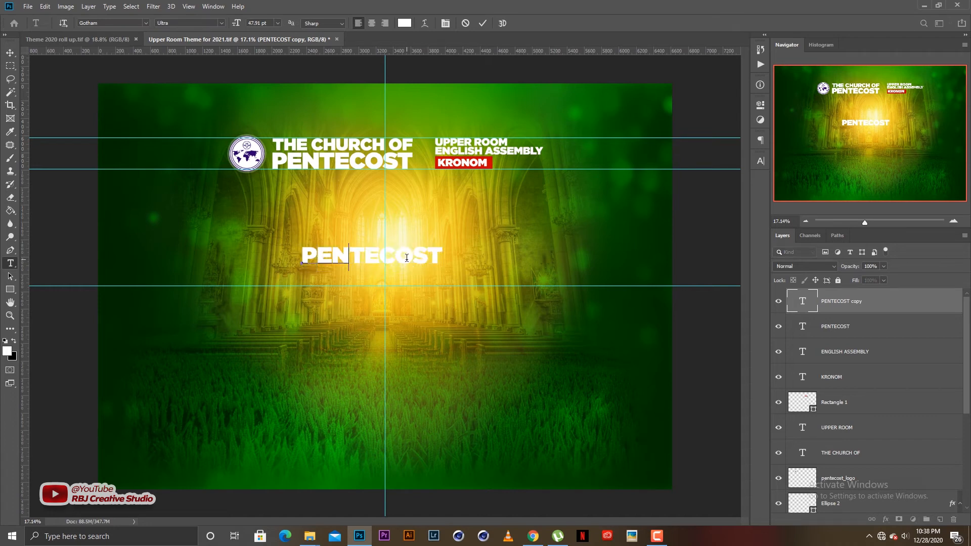
pyautogui.write('THEME')
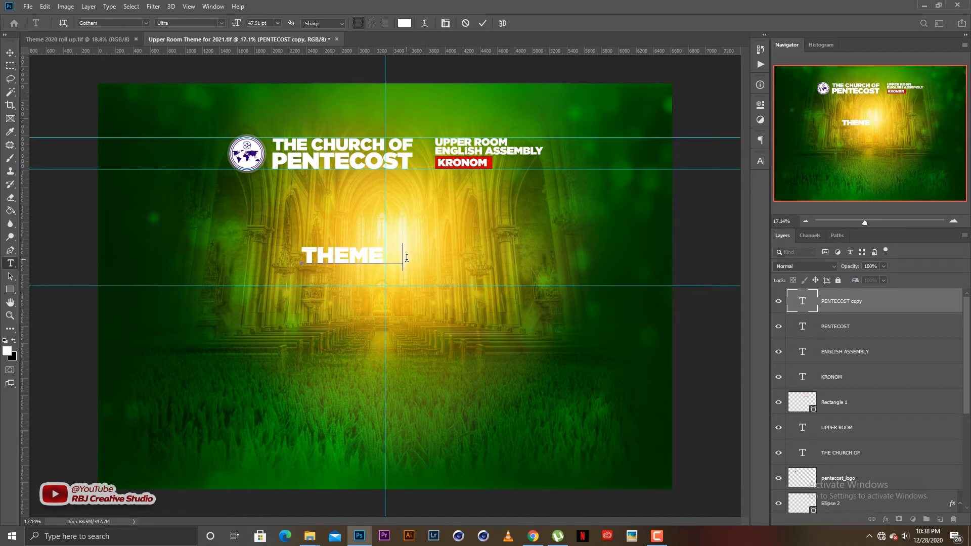
pyautogui.write(' FOR 202')
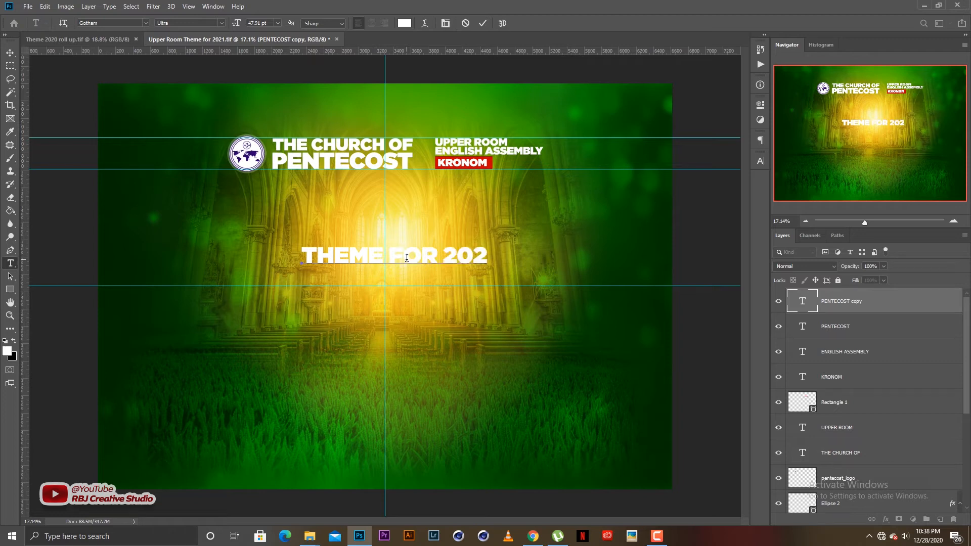
pyautogui.write('2')
pyautogui.press('BackSpace')
pyautogui.write('1')
pyautogui.hotkey('ctrl', 'Return')
pyautogui.press('v')
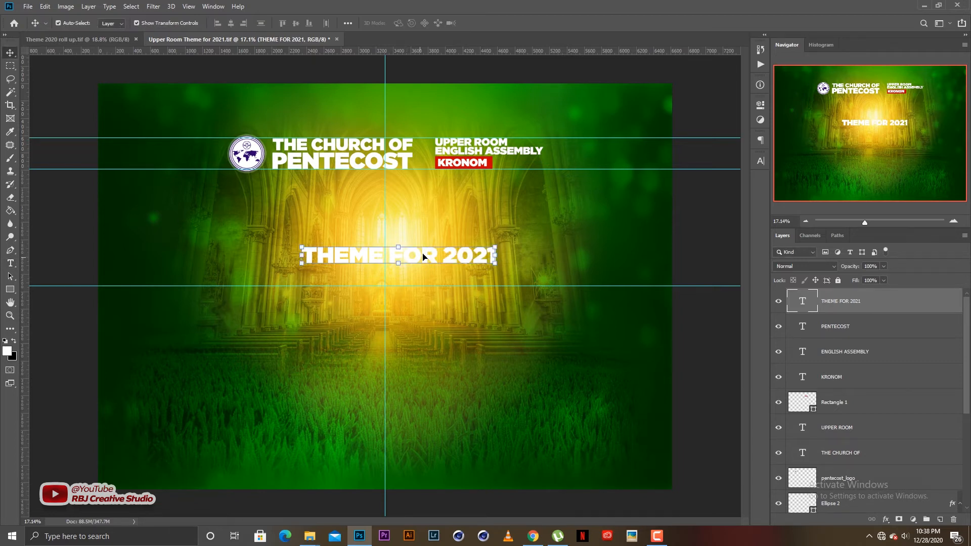
pyautogui.moveTo(424, 256)
pyautogui.mouseDown()
pyautogui.moveTo(430, 285)
pyautogui.moveTo(411, 242)
pyautogui.mouseUp()
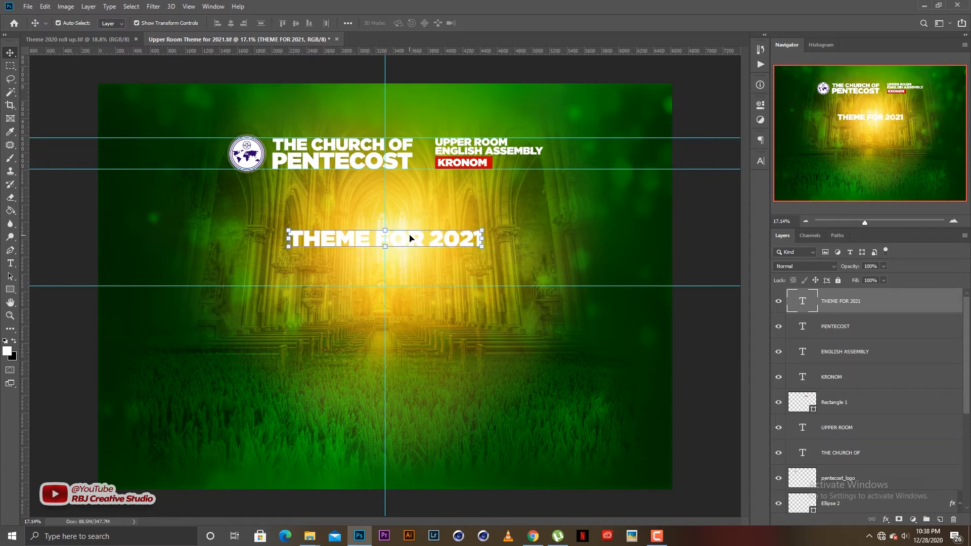
# Duplicate the red "KRONOM" rectangle and enlarge the copy to about 396% width and 246% height behind "THEME FOR 2021".
pyautogui.click(491, 167)
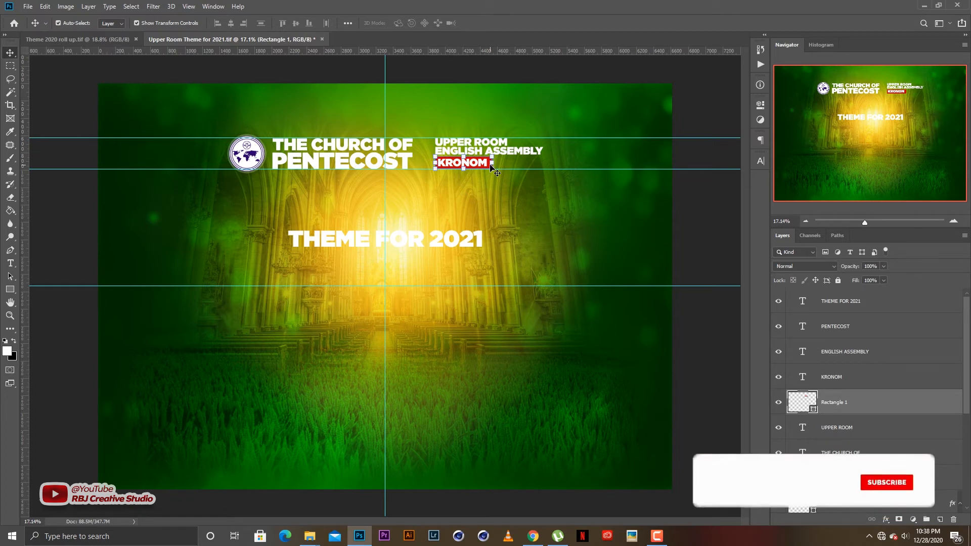
pyautogui.hotkey('ctrl', 'j')
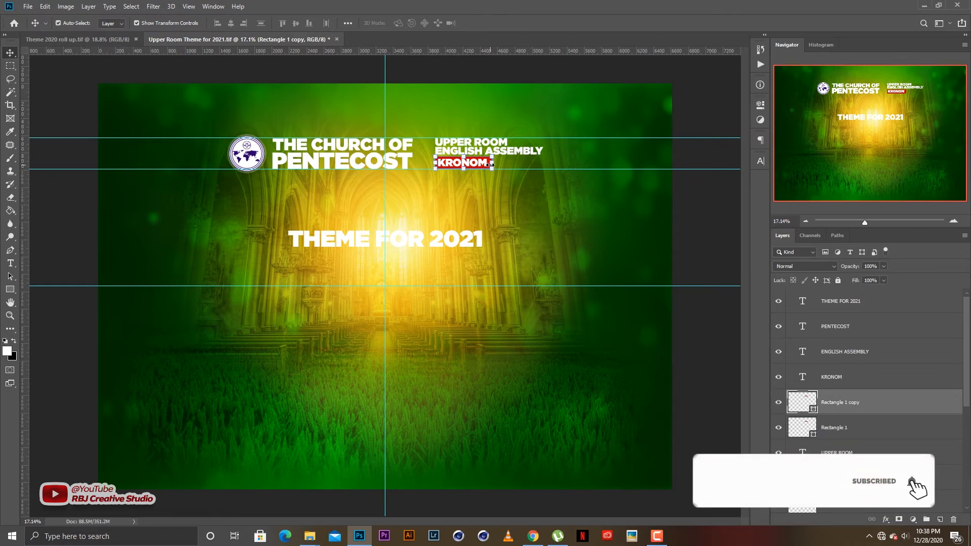
pyautogui.keyDown('ctrl'); pyautogui.click(503, 193); pyautogui.keyUp('ctrl')
pyautogui.moveTo(491, 163); pyautogui.dragTo(500, 239)
pyautogui.hotkey('ctrl', 't')
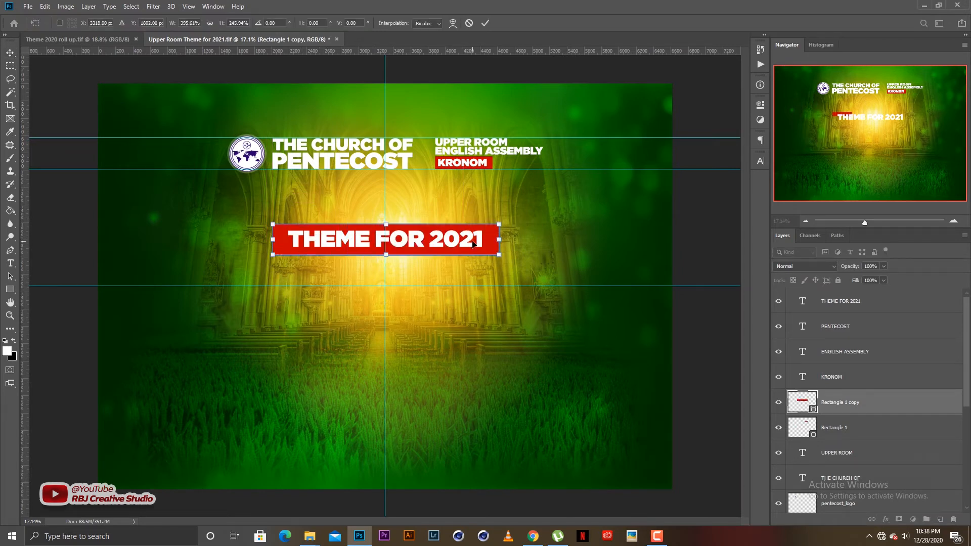
pyautogui.press('Return')
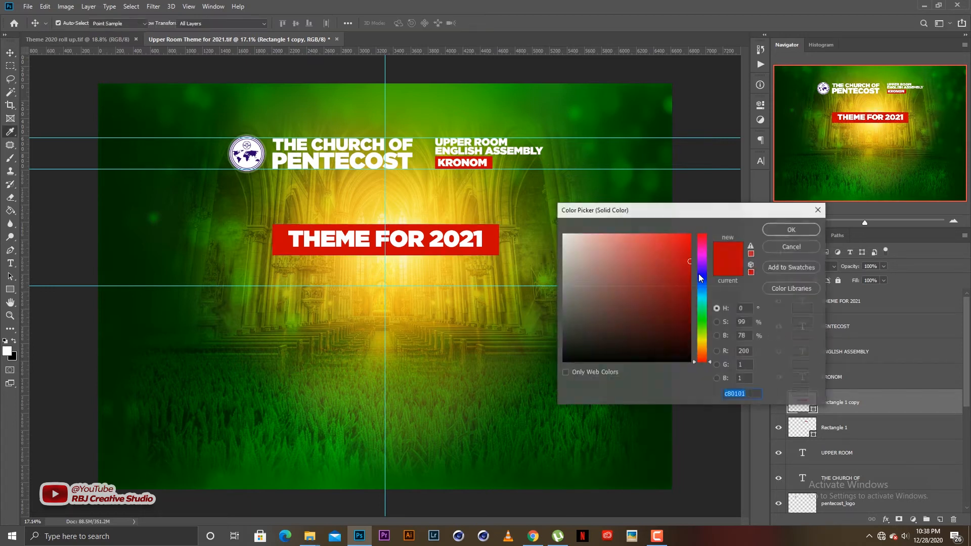
# Try shifting the fill hue of the enlarged red rectangle, and check the fill colour of the "KRONOM" rectangle.
pyautogui.moveTo(702, 242); pyautogui.dragTo(707, 227)
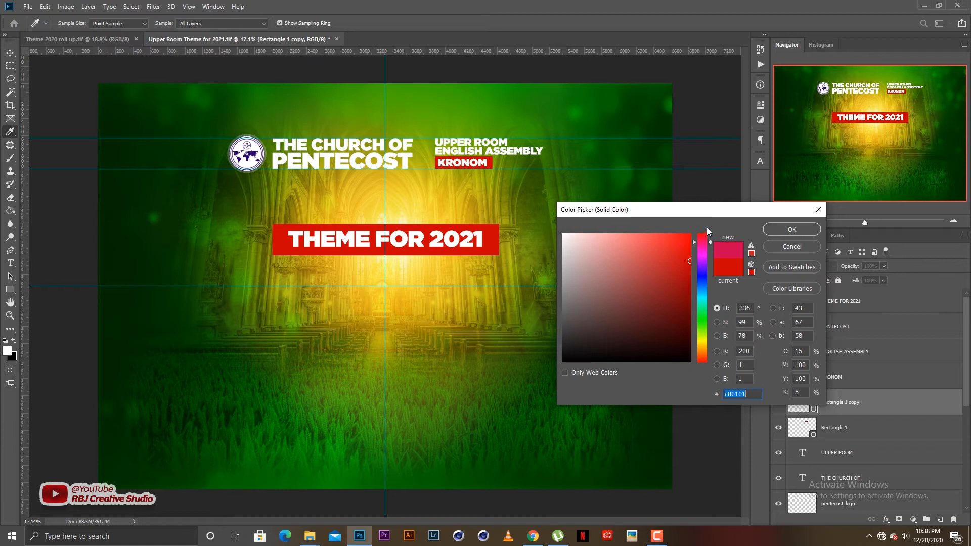
pyautogui.click(780, 228)
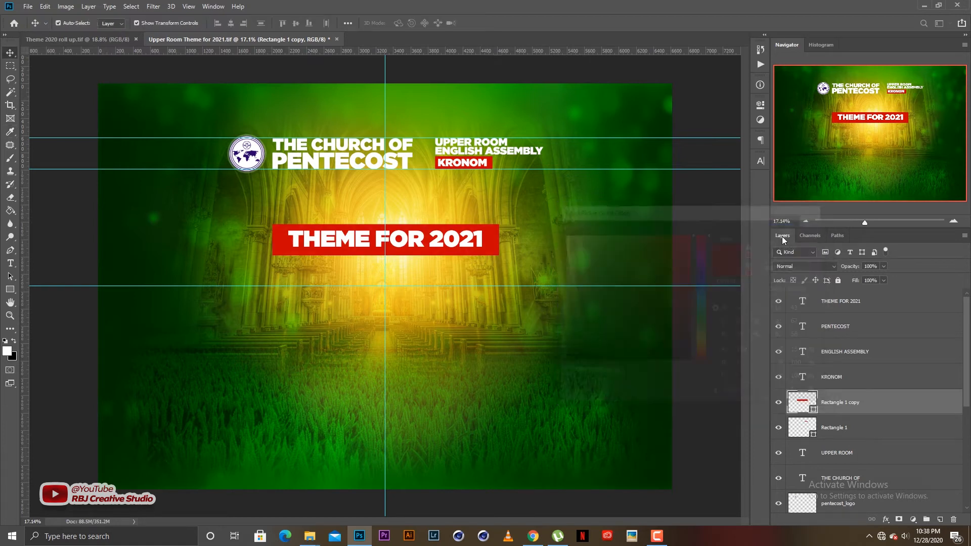
pyautogui.click(802, 429)
pyautogui.doubleClick(802, 429)
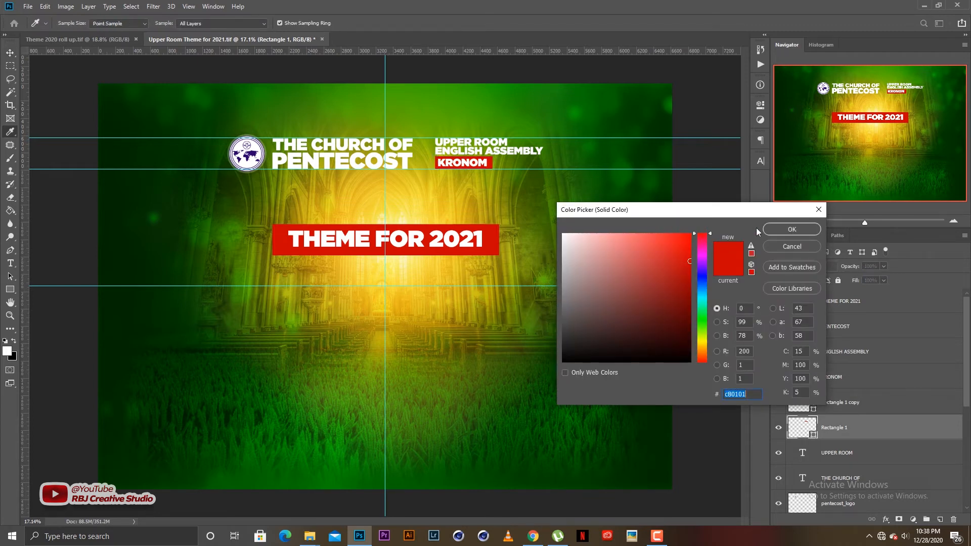
pyautogui.click(787, 229)
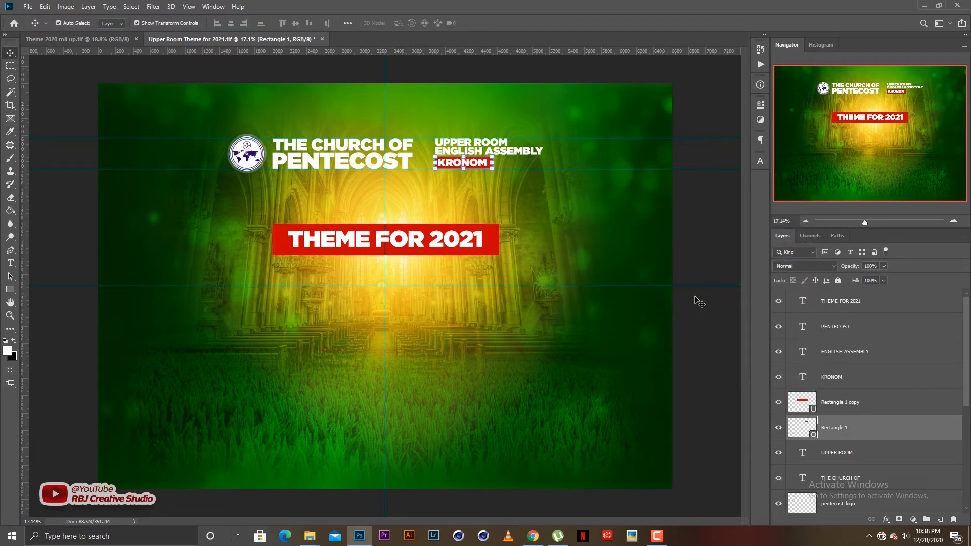
# Move the "THEME FOR 2021" text and its red rectangle together slightly upwards, closer to the header row.
pyautogui.click(431, 240)
pyautogui.click(550, 237)
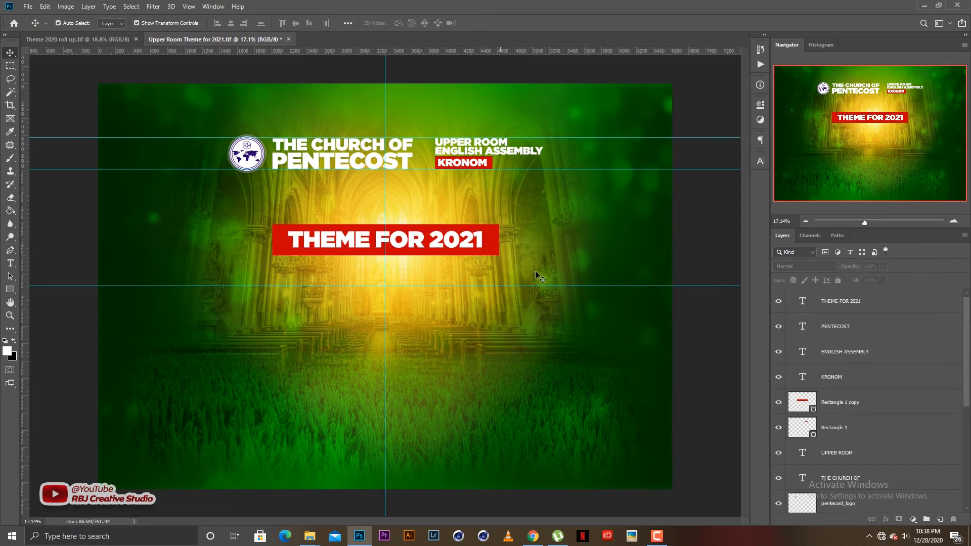
pyautogui.moveTo(536, 272); pyautogui.dragTo(395, 215)
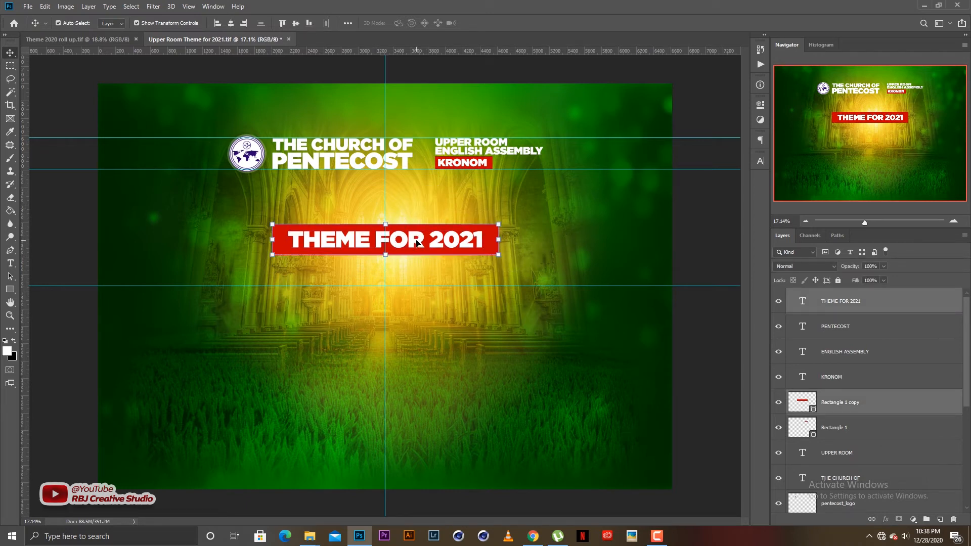
pyautogui.hotkey('shift', 'Up')
pyautogui.hotkey('shift', 'Up')
pyautogui.hotkey('shift', 'Up')
pyautogui.hotkey('shift', 'Up')
pyautogui.hotkey('shift', 'Up')
pyautogui.hotkey('shift', 'Up')
pyautogui.hotkey('shift', 'Up')
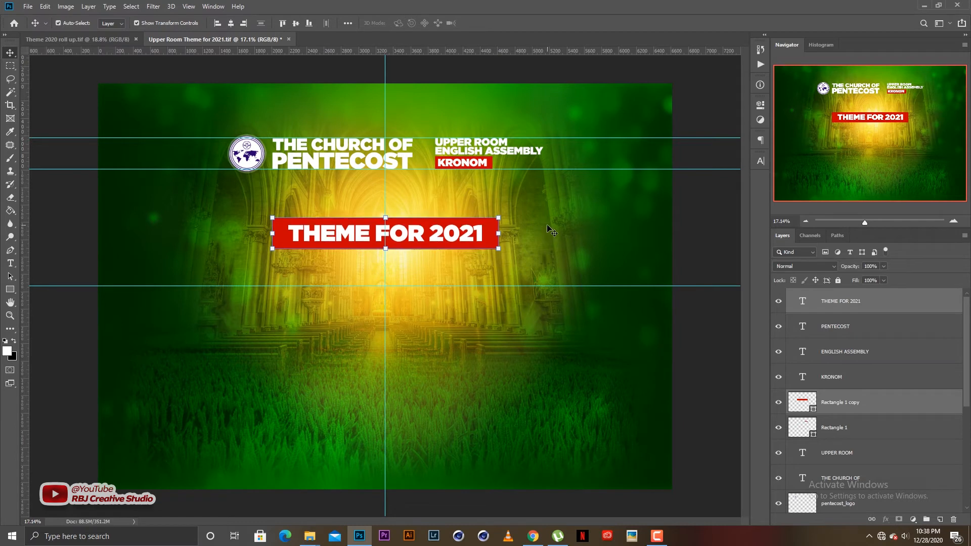
pyautogui.click(551, 231)
pyautogui.click(441, 238)
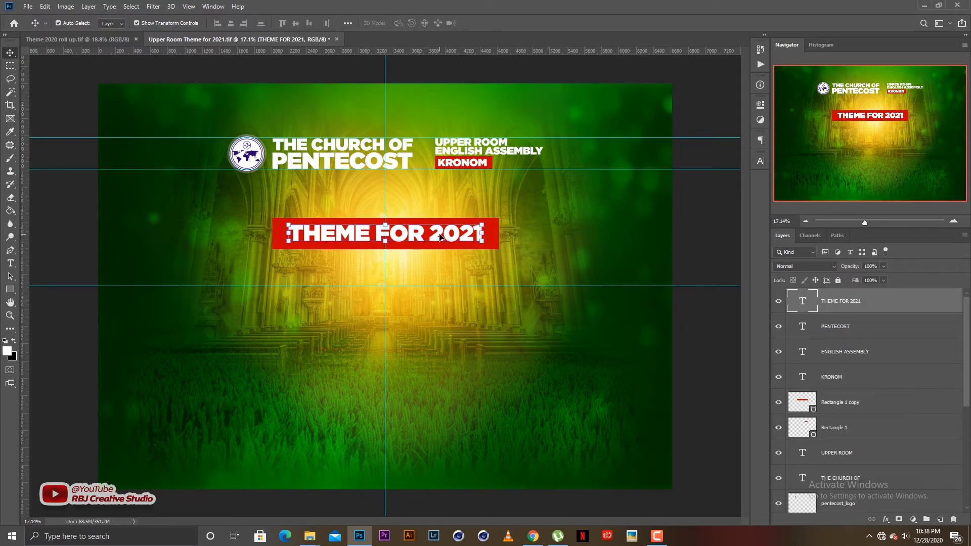
pyautogui.click(541, 233)
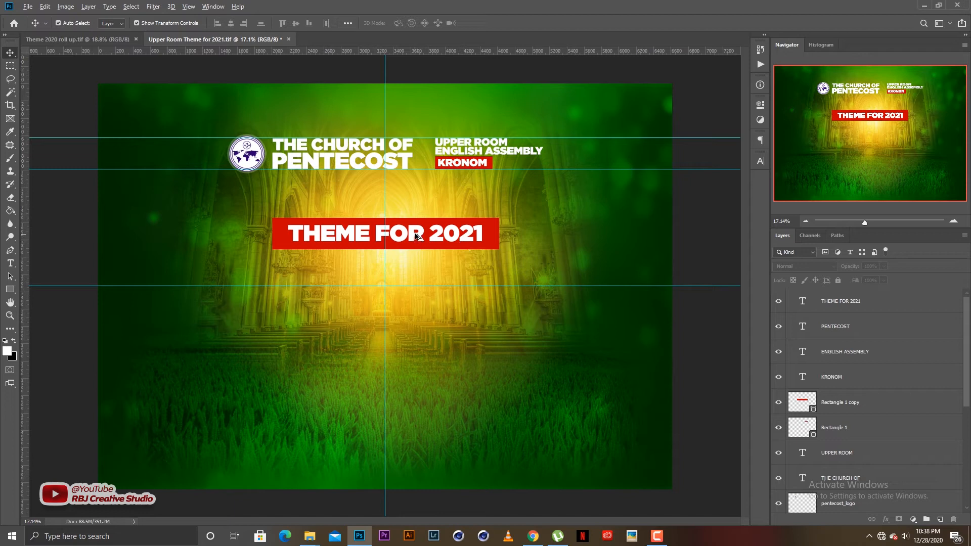
# Duplicate the "THEME FOR 2021" text below the red banner and reword the copy as "A GLORIOUS CHURCH / REVIVED TO POSSESS THE / NATIONS" on three lines.
pyautogui.moveTo(417, 237); pyautogui.dragTo(420, 268)
pyautogui.doubleClick(421, 265)
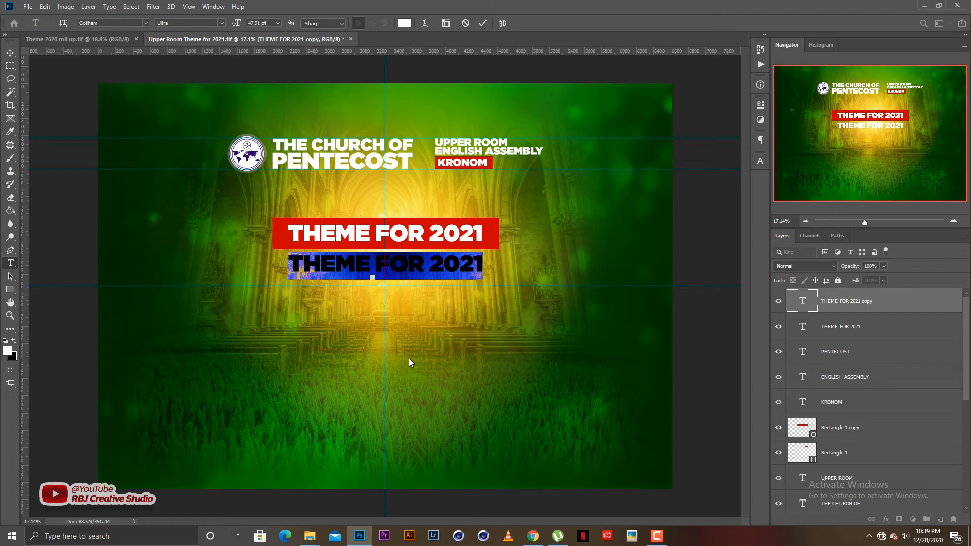
pyautogui.write('A GL')
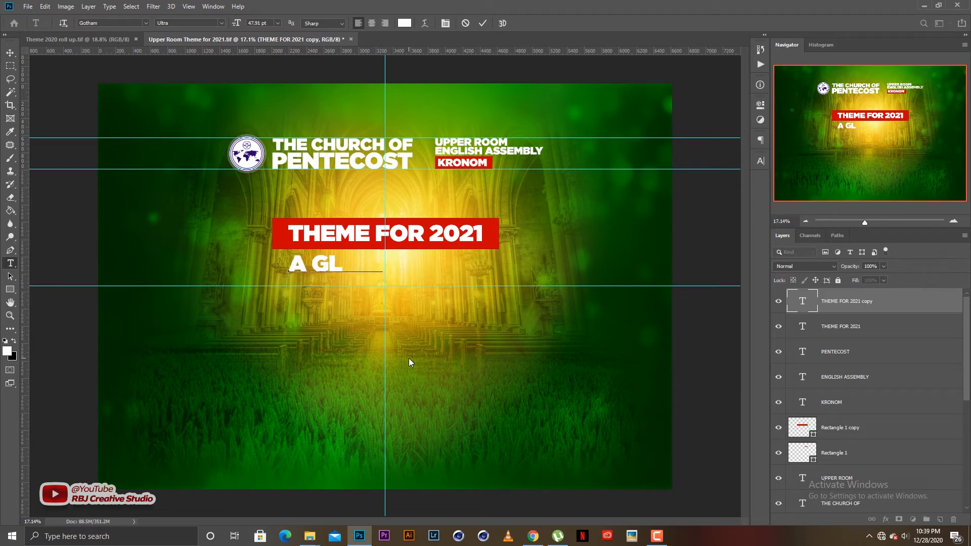
pyautogui.write('ORIOUS CHUR')
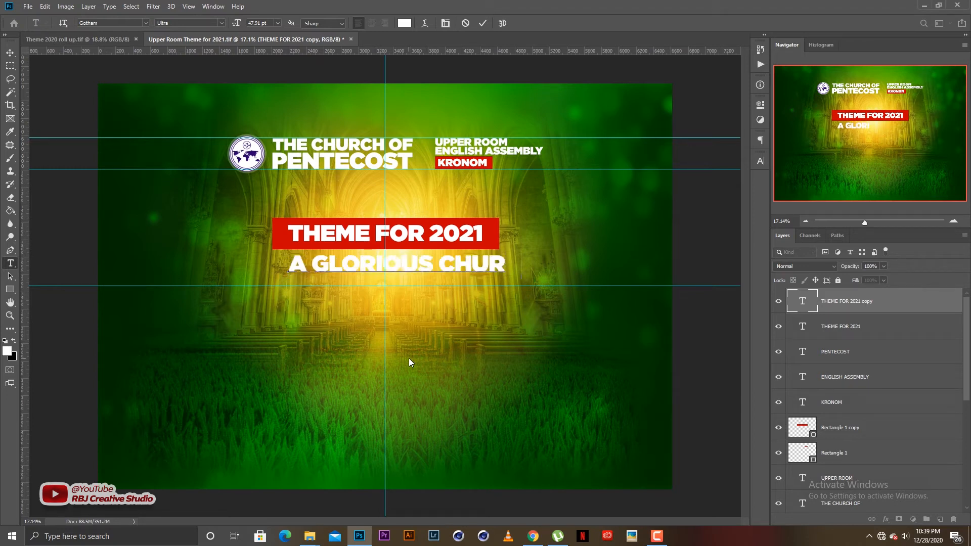
pyautogui.write('CH')
pyautogui.press('Return')
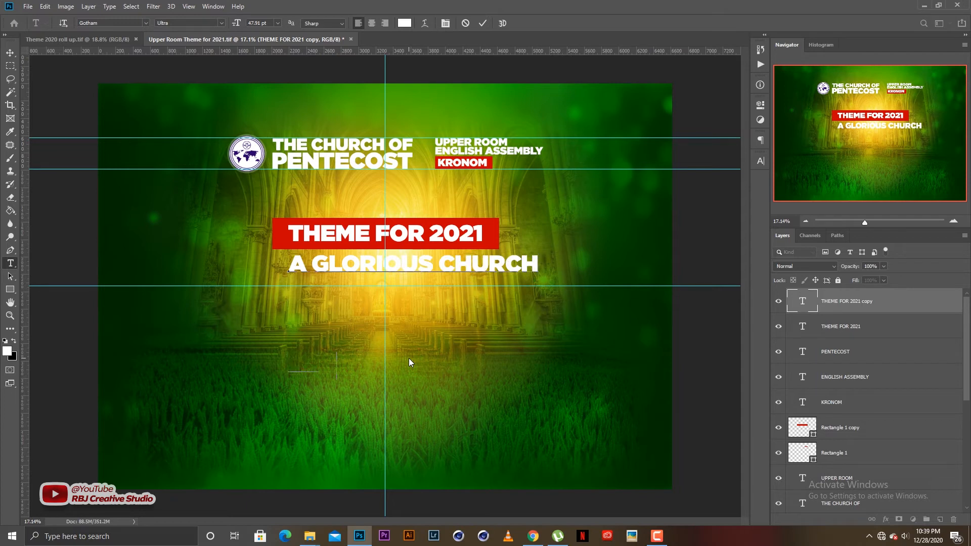
pyautogui.write('ID')
pyautogui.press('BackSpace')
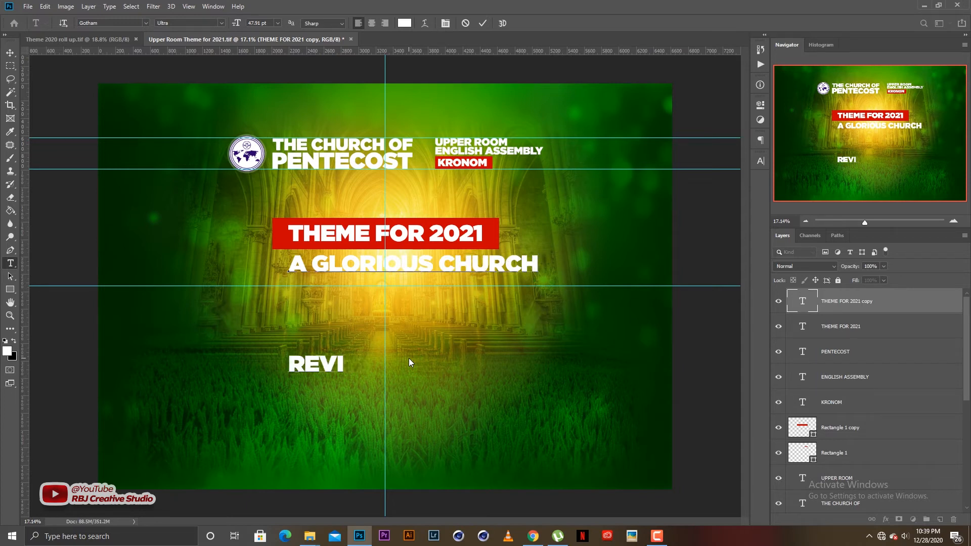
pyautogui.write('VED TO P')
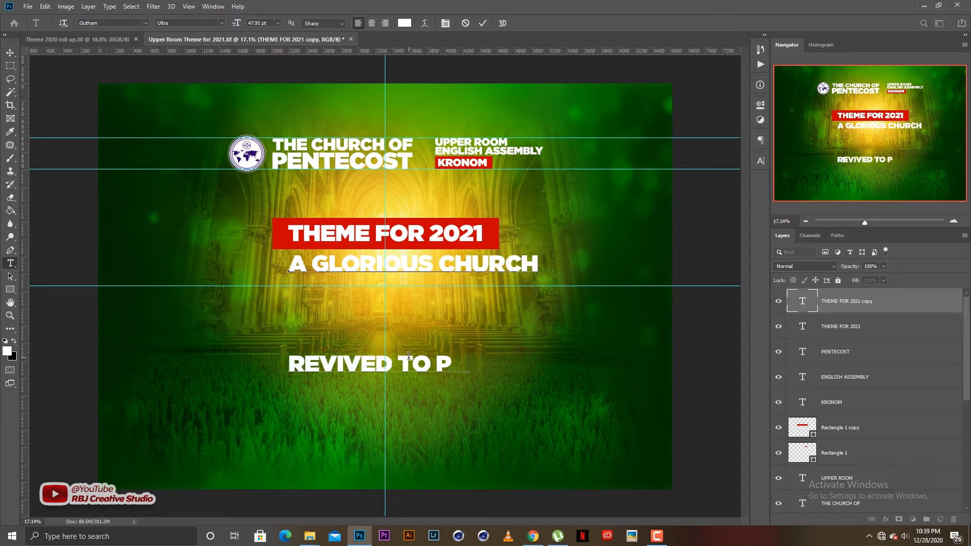
pyautogui.write('OSSE')
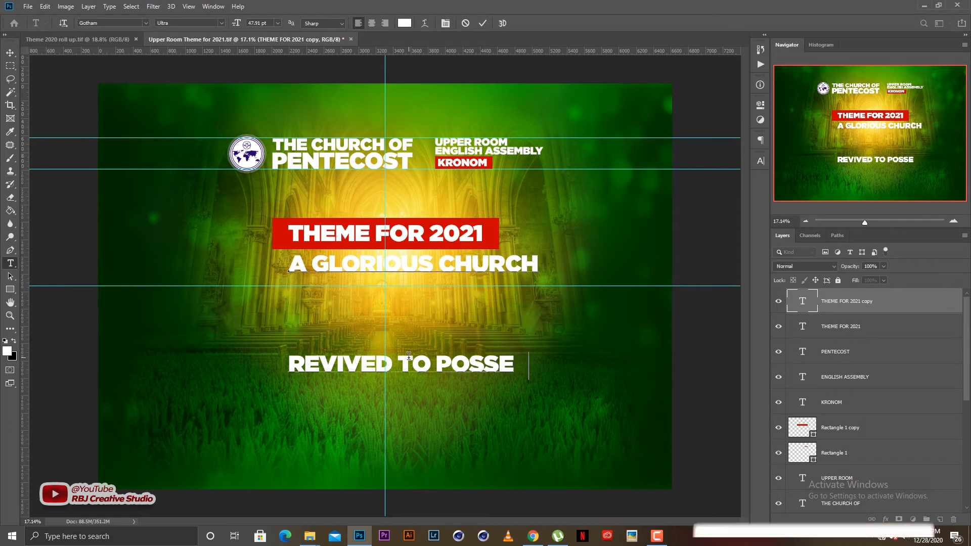
pyautogui.write('SS THE')
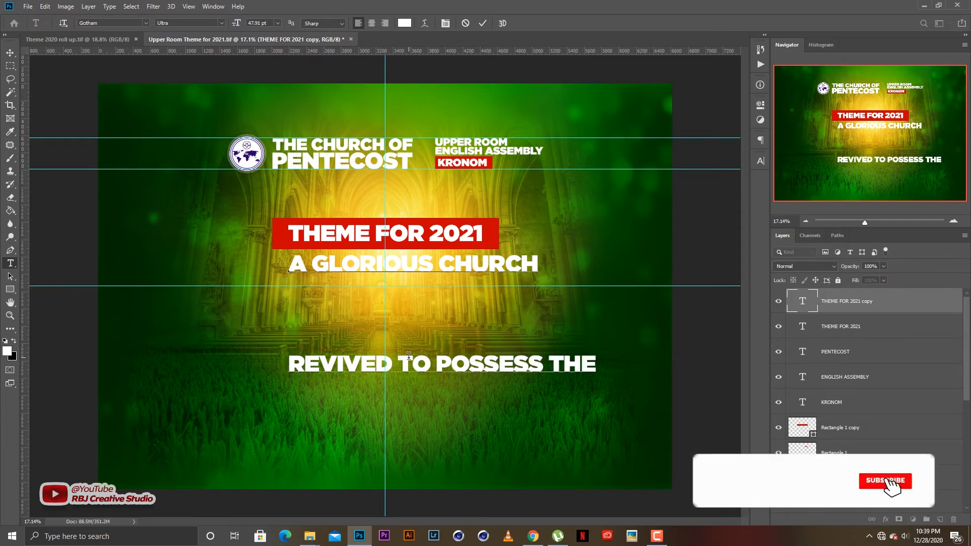
pyautogui.press('Return')
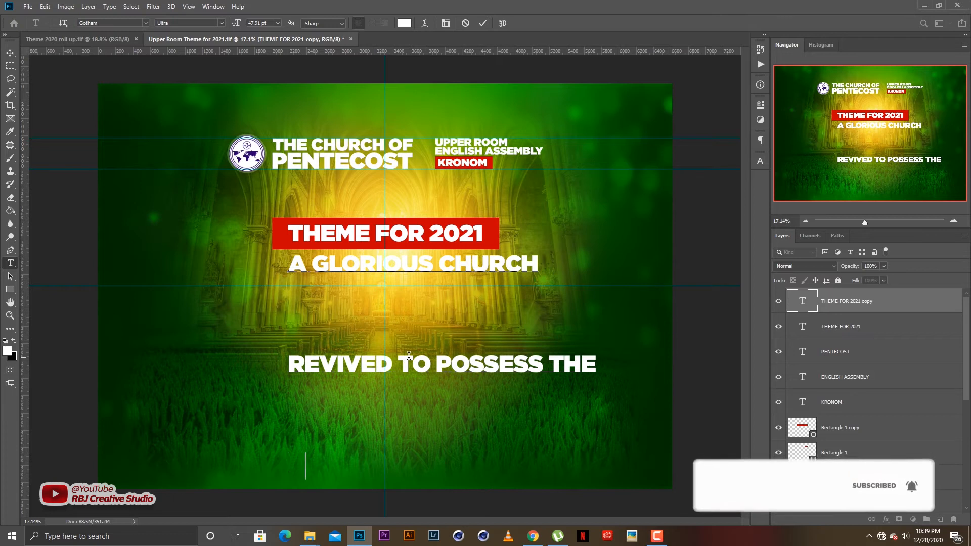
pyautogui.write('NATIONS')
# Tighten the leading of all three theme text lines to 48.01 pt.
pyautogui.hotkey('ctrl', 'a')
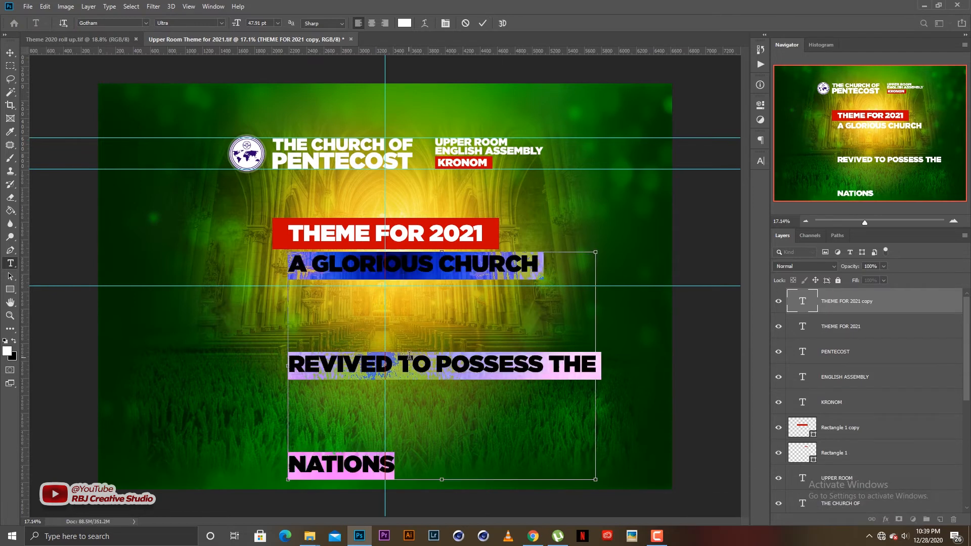
pyautogui.click(761, 160)
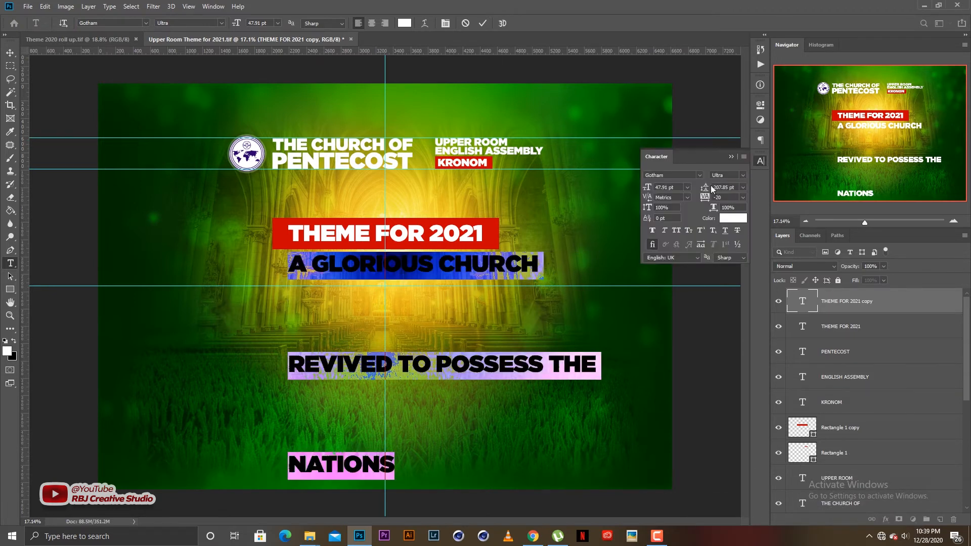
pyautogui.moveTo(706, 188); pyautogui.dragTo(624, 201)
pyautogui.hotkey('ctrl', 'Return')
pyautogui.press('v')
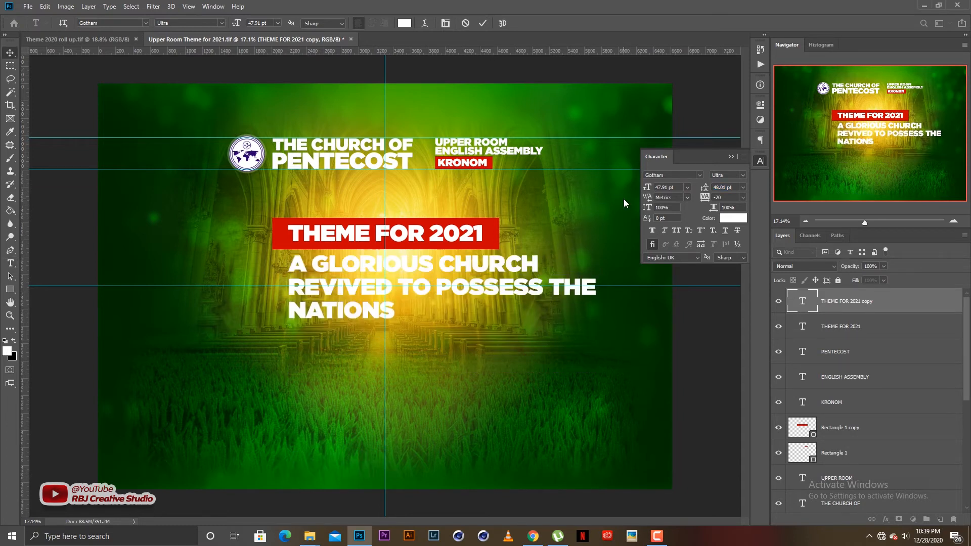
pyautogui.click(731, 154)
pyautogui.click(699, 320)
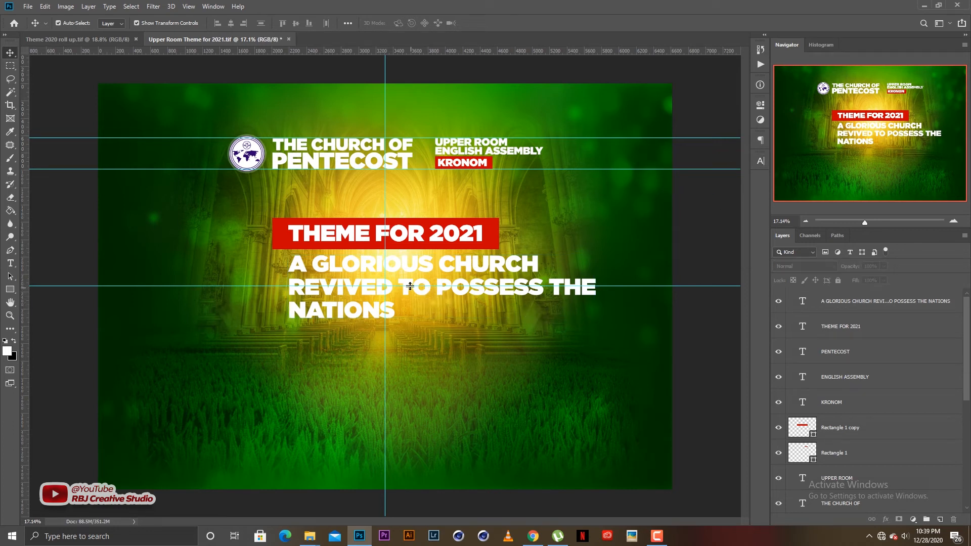
# Move the three-line theme text slightly lower, centre-align its lines and centre the block on the vertical guide.
pyautogui.moveTo(418, 270); pyautogui.dragTo(393, 284)
pyautogui.press('t')
pyautogui.click(393, 284)
pyautogui.hotkey('ctrl', 'a')
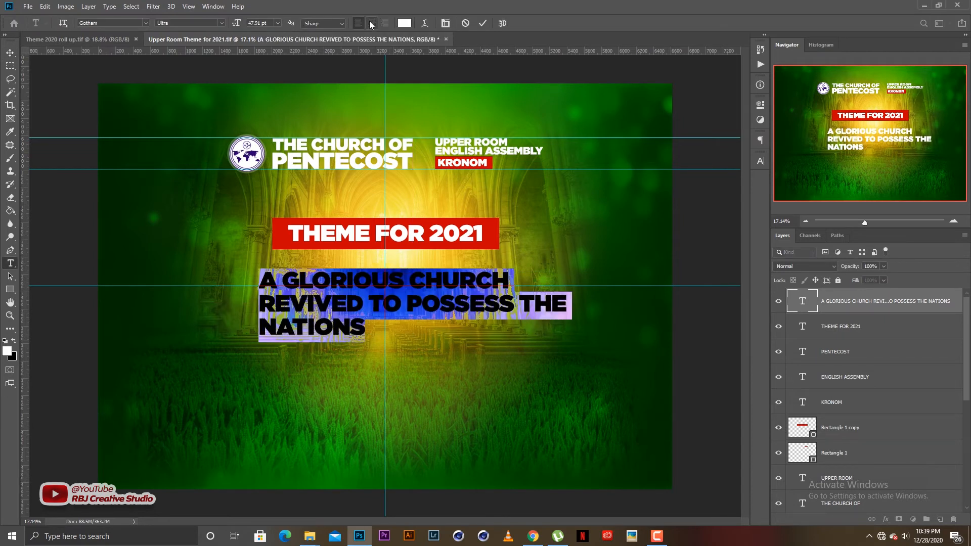
pyautogui.click(372, 23)
pyautogui.click(483, 23)
pyautogui.press('v')
pyautogui.moveTo(266, 313); pyautogui.dragTo(394, 313)
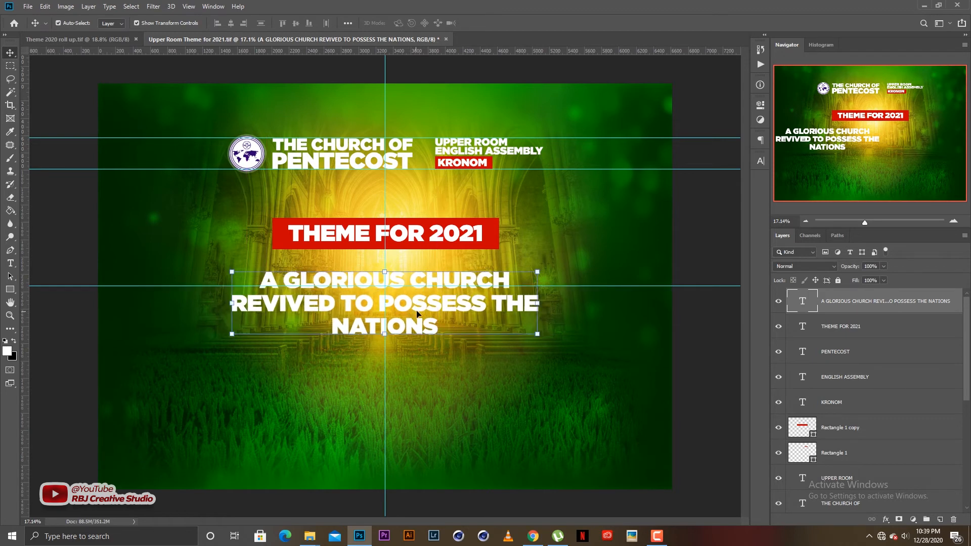
pyautogui.press('Right')
pyautogui.press('Right')
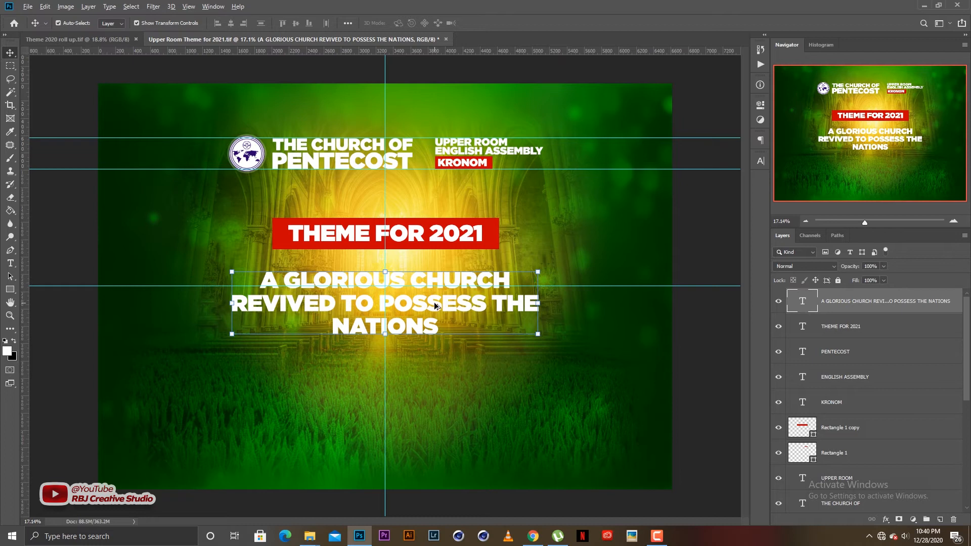
# Duplicate the theme text block onto the grass area, scale the copy to about 53% and place it near the artwork's lower edge.
pyautogui.moveTo(434, 303); pyautogui.dragTo(434, 400)
pyautogui.click(537, 368)
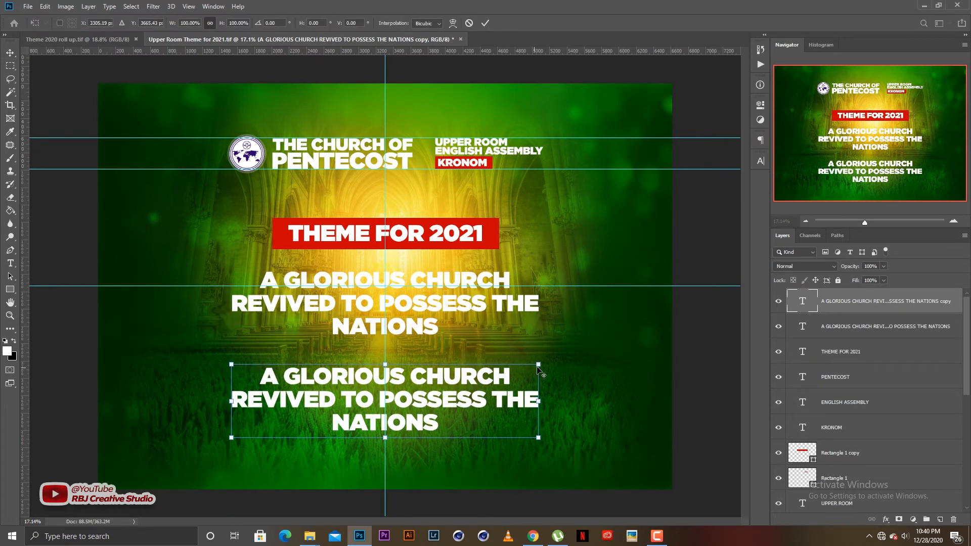
pyautogui.moveTo(537, 371); pyautogui.dragTo(466, 381)
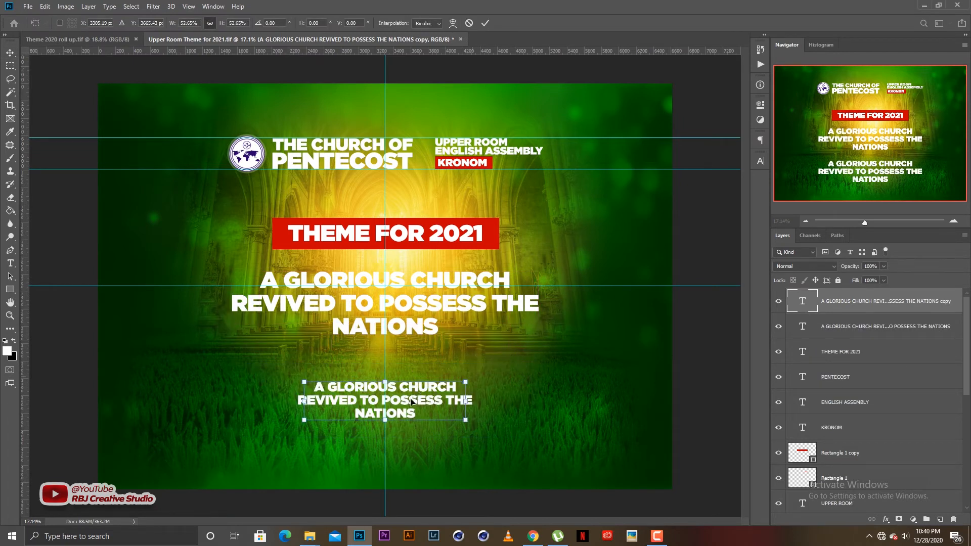
pyautogui.press('Return')
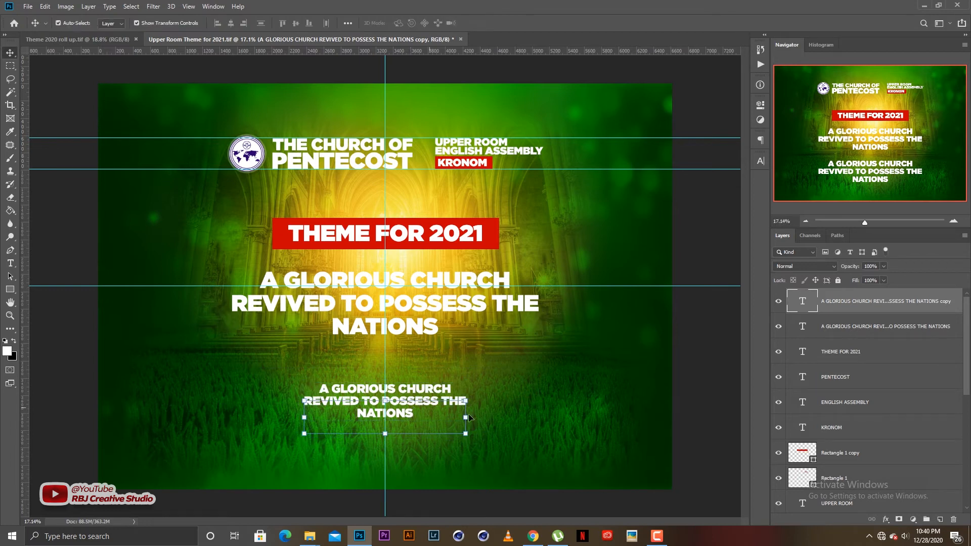
pyautogui.click(507, 422)
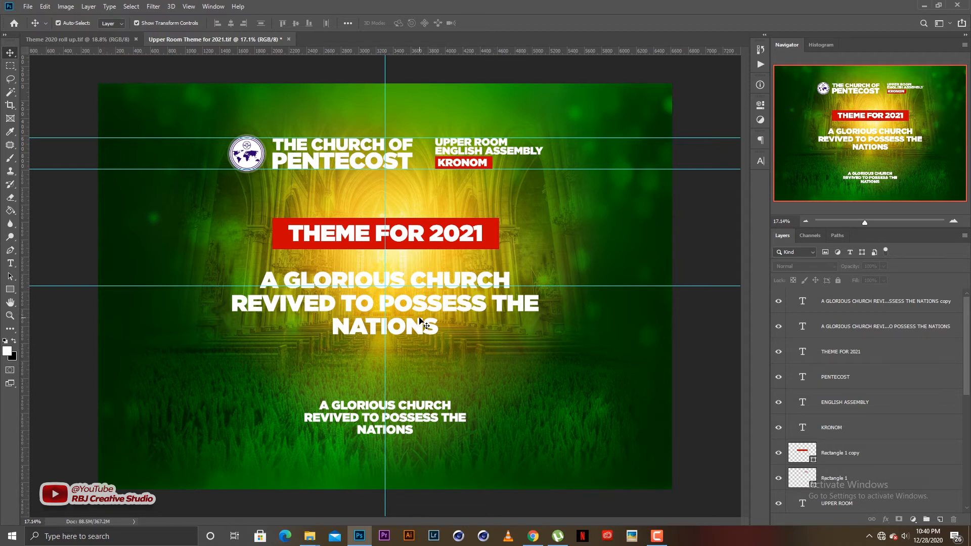
# Shorten the large theme text under the banner to just "A GLORIOUS".
pyautogui.press('t')
pyautogui.moveTo(405, 274); pyautogui.dragTo(567, 339)
pyautogui.press('BackSpace')
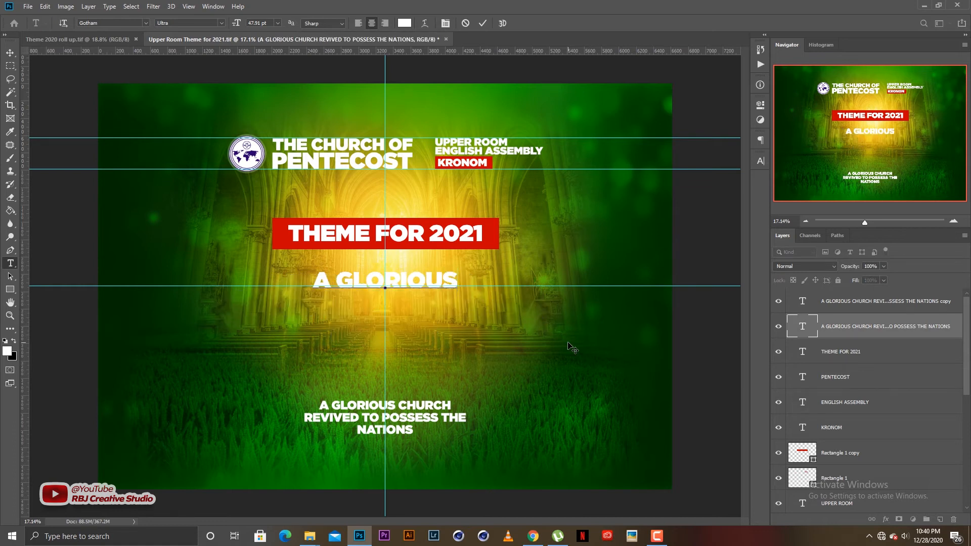
pyautogui.hotkey('ctrl', 'Return')
pyautogui.press('v')
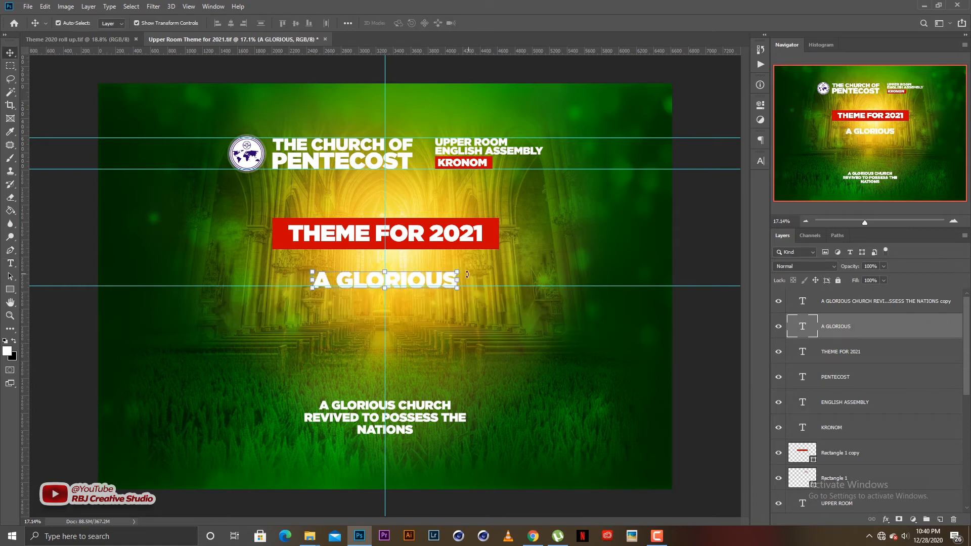
# Nudge "A GLORIOUS" onto the vertical guide, enlarge it from its centre to nearly double size and shift it slightly down.
pyautogui.hotkey('shift', 'Right')
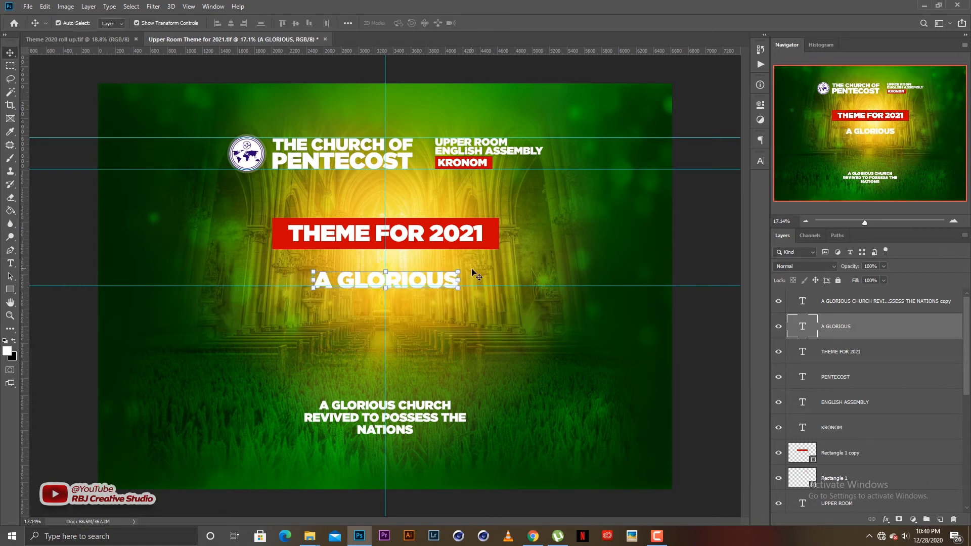
pyautogui.moveTo(459, 272); pyautogui.dragTo(526, 242)
pyautogui.press('Return')
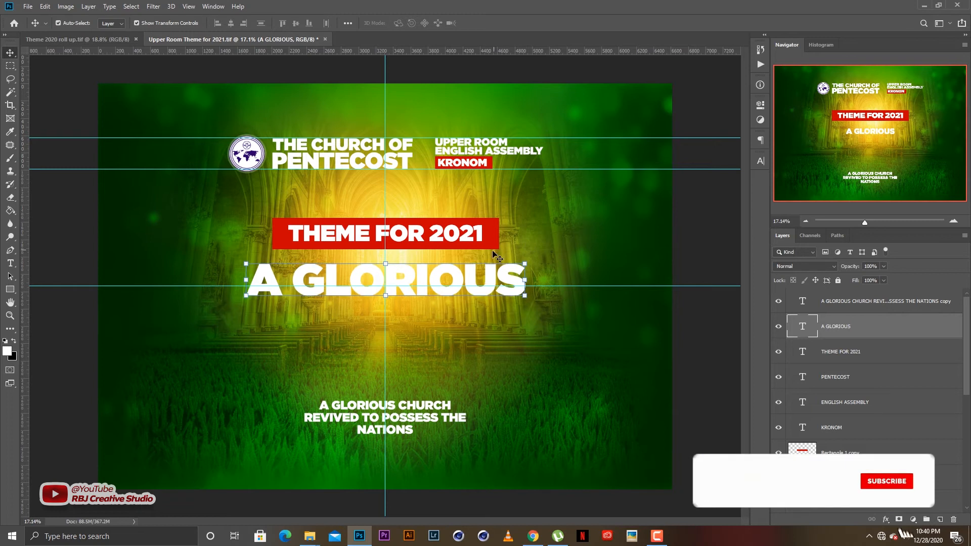
pyautogui.hotkey('shift', 'Down')
pyautogui.hotkey('shift', 'Down')
pyautogui.hotkey('shift', 'Down')
pyautogui.hotkey('shift', 'Down')
# Enlarge "A GLORIOUS" further to about 133% from its centre and nudge it down to leave a gap beneath the red banner.
pyautogui.moveTo(525, 268); pyautogui.dragTo(570, 235)
pyautogui.press('Return')
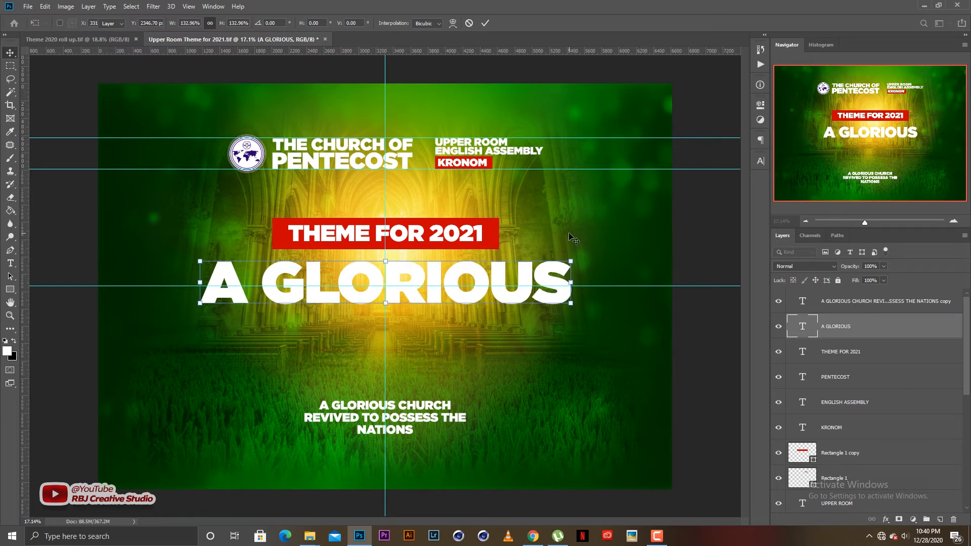
pyautogui.hotkey('shift', 'Down')
pyautogui.hotkey('shift', 'Down')
pyautogui.hotkey('shift', 'Down')
pyautogui.hotkey('shift', 'Down')
pyautogui.hotkey('shift', 'Down')
pyautogui.hotkey('shift', 'Down')
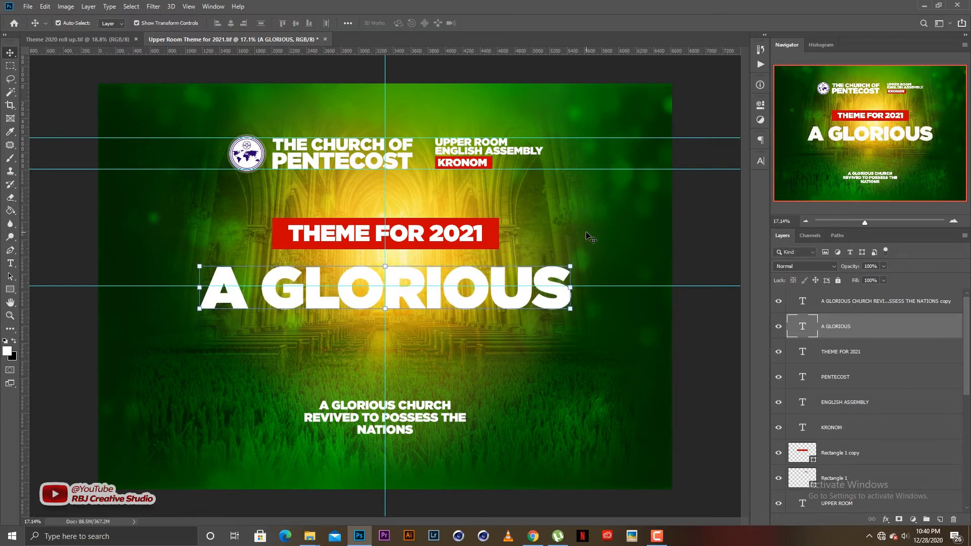
pyautogui.click(571, 252)
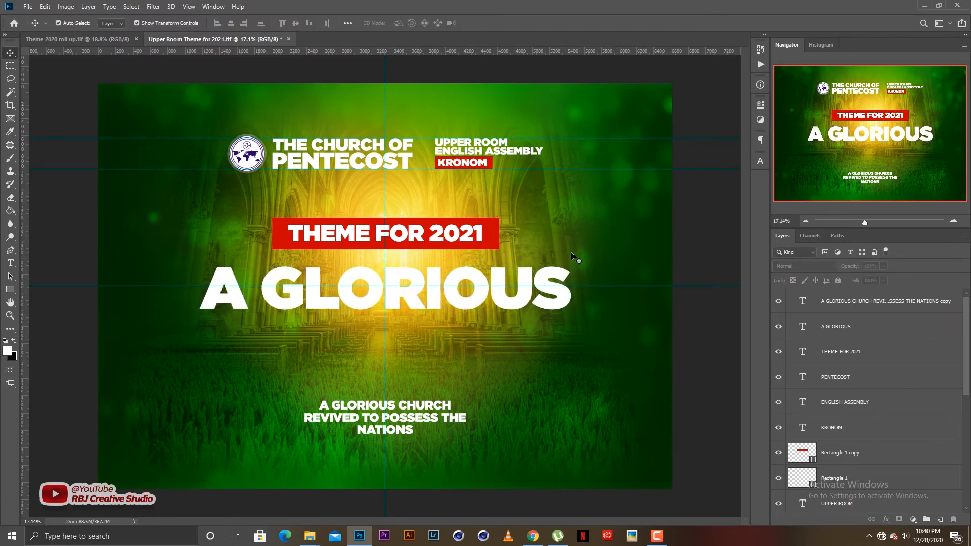
# Duplicate the "A GLORIOUS" text directly beneath the original and reword the copy as "CHRUCH R".
pyautogui.click(433, 297)
pyautogui.moveTo(434, 301); pyautogui.dragTo(436, 346)
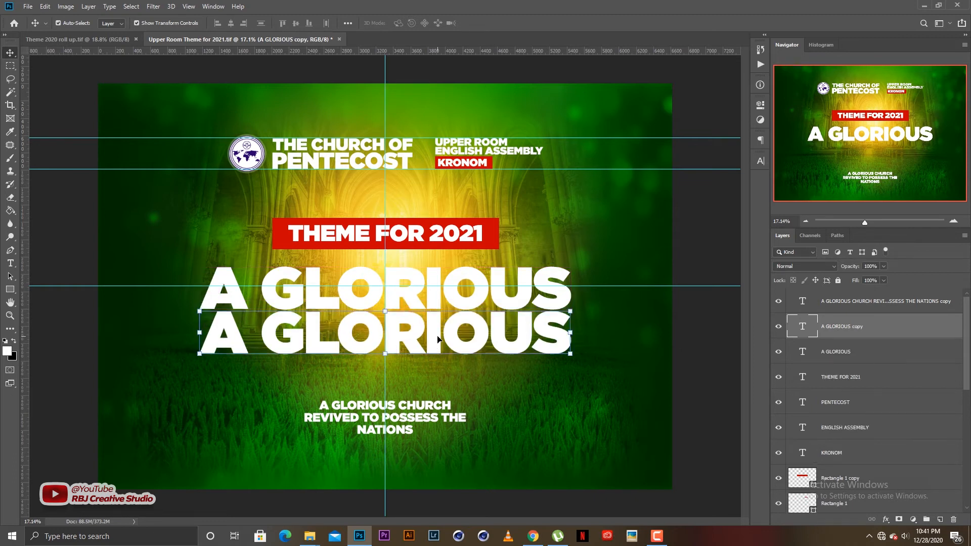
pyautogui.doubleClick(437, 334)
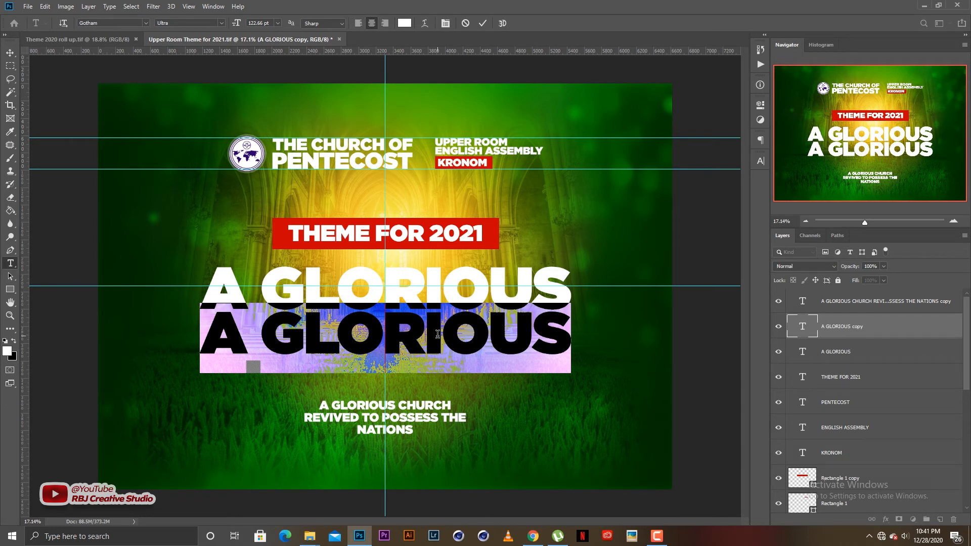
pyautogui.write('CHRUCH')
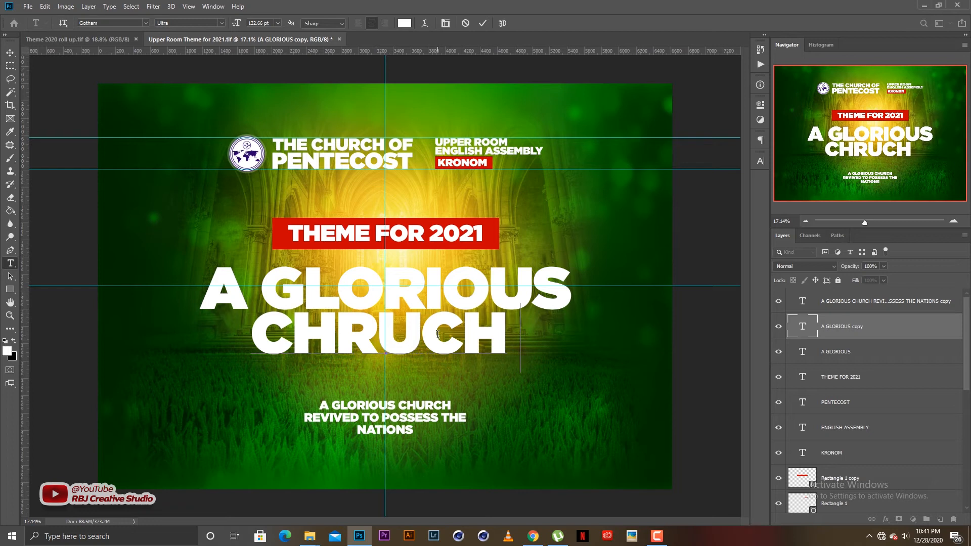
pyautogui.write('R')
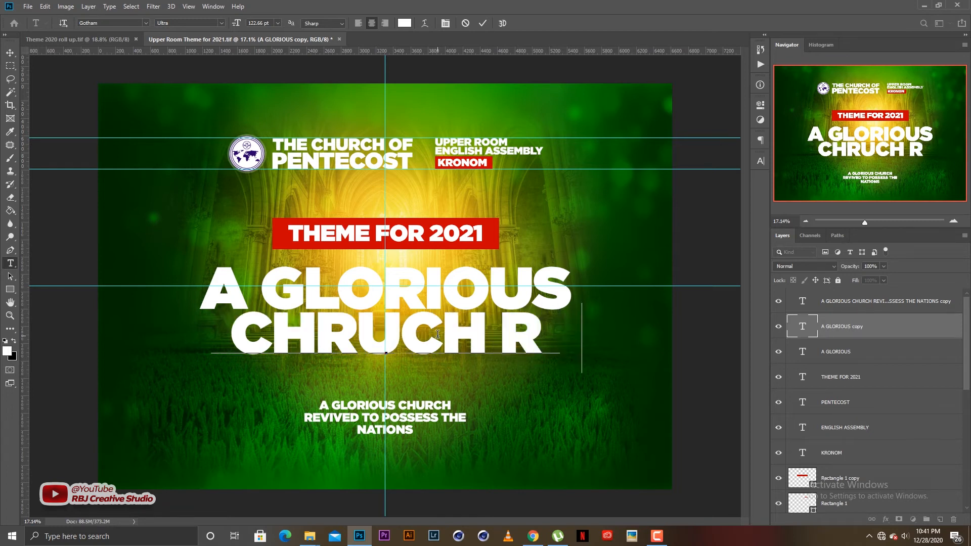
# Finish the second headline line so that it reads CHRUCH REVIVED.
pyautogui.write('EVIV')
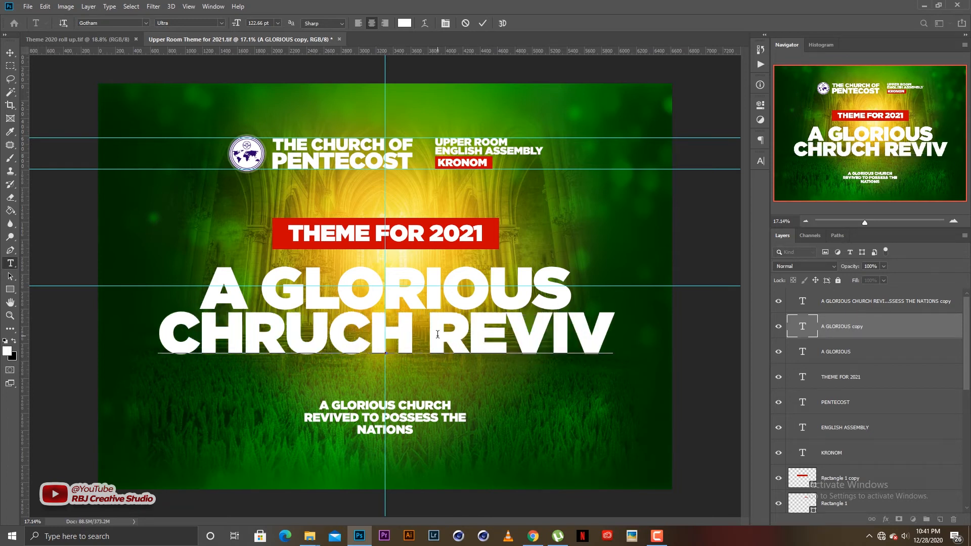
pyautogui.write('ED')
pyautogui.hotkey('ctrl', 'Return')
pyautogui.press('v')
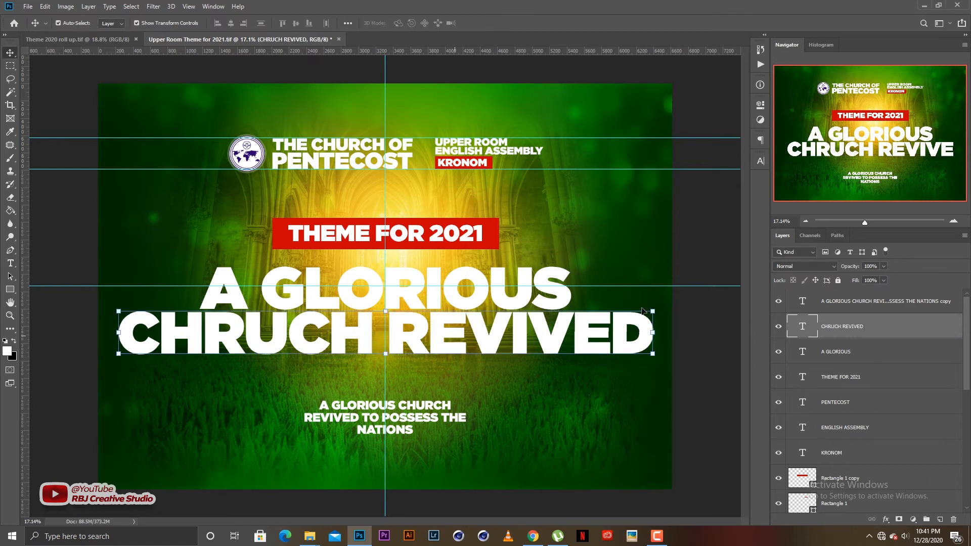
# Scale CHRUCH REVIVED down to the width of A GLORIOUS and nudge it up closer beneath that line.
pyautogui.hotkey('ctrl', 't')
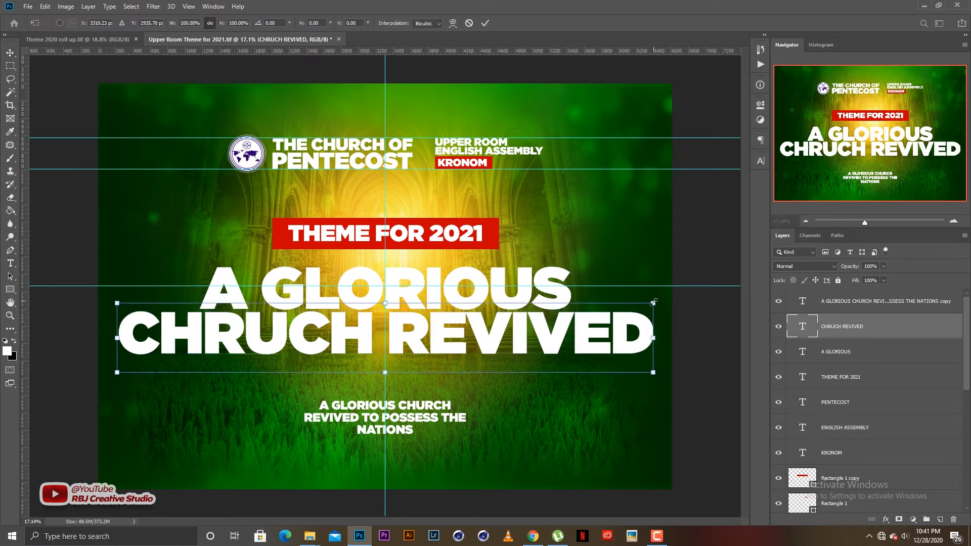
pyautogui.moveTo(653, 303); pyautogui.dragTo(569, 307)
pyautogui.press('Return')
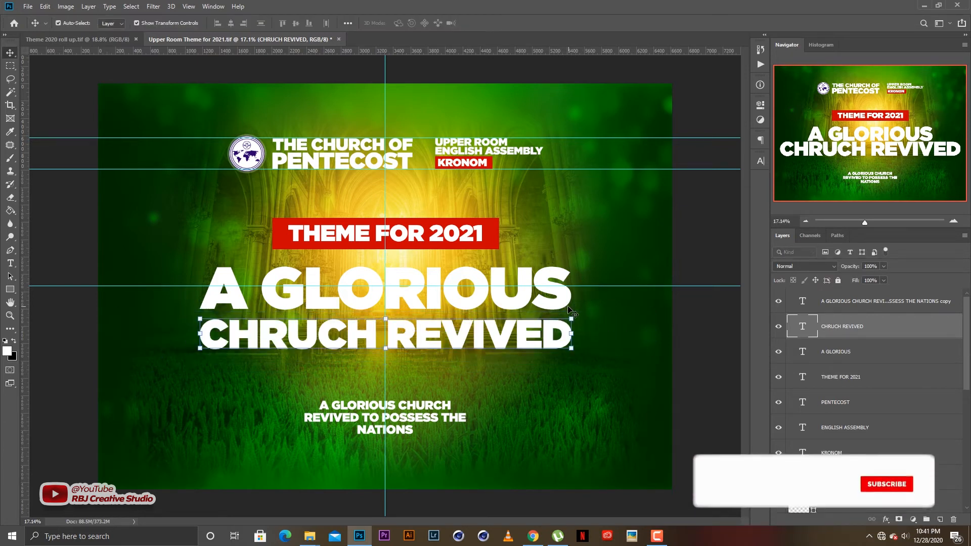
pyautogui.hotkey('shift', 'Up')
pyautogui.hotkey('shift', 'Up')
pyautogui.hotkey('shift', 'Up')
pyautogui.hotkey('shift', 'Up')
pyautogui.hotkey('shift', 'Left')
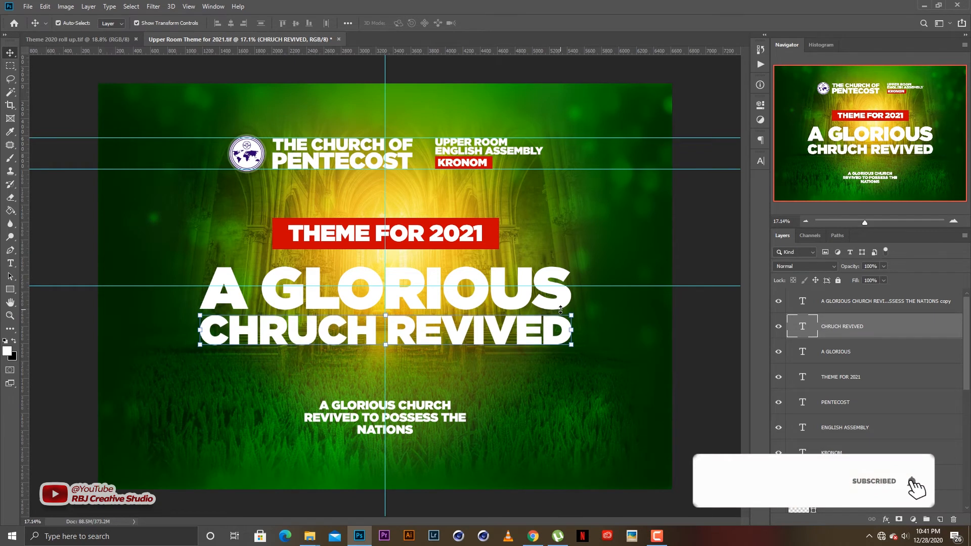
# Add vertical guides at both ends of the A GLORIOUS line.
pyautogui.scroll(1, 443, 281)
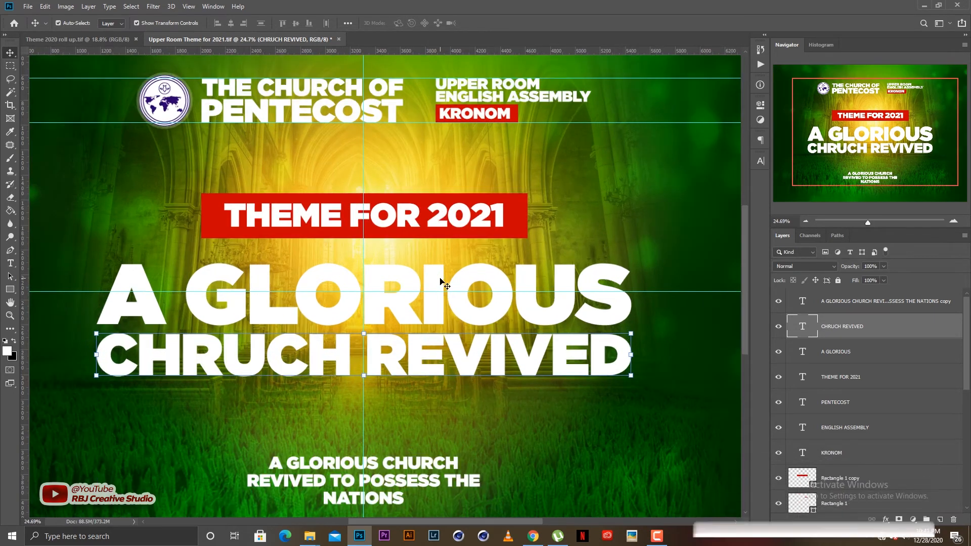
pyautogui.click(444, 281)
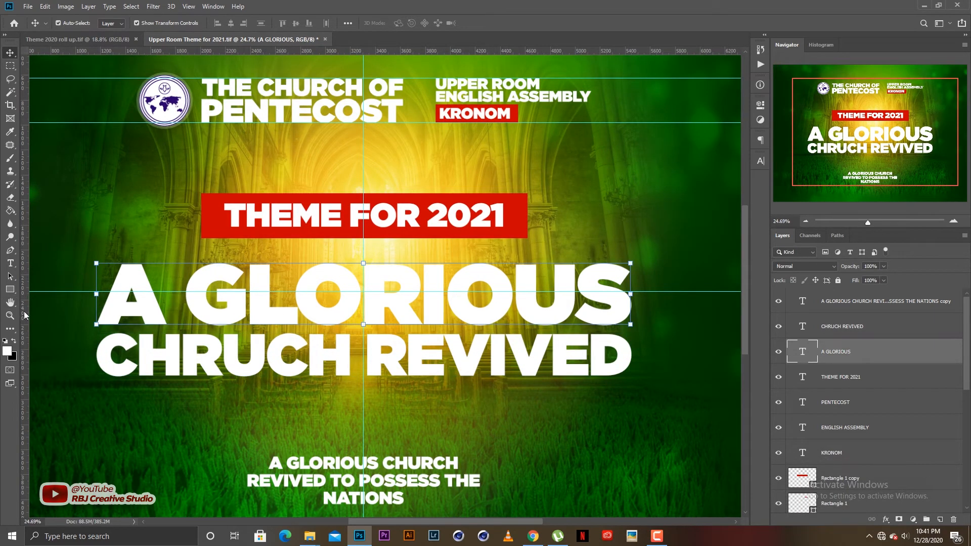
pyautogui.moveTo(24, 312); pyautogui.dragTo(96, 312)
pyautogui.moveTo(24, 349); pyautogui.dragTo(631, 389)
# Correct the misspelled second headline line so that it reads CHURCH REVIVED.
pyautogui.click(590, 374)
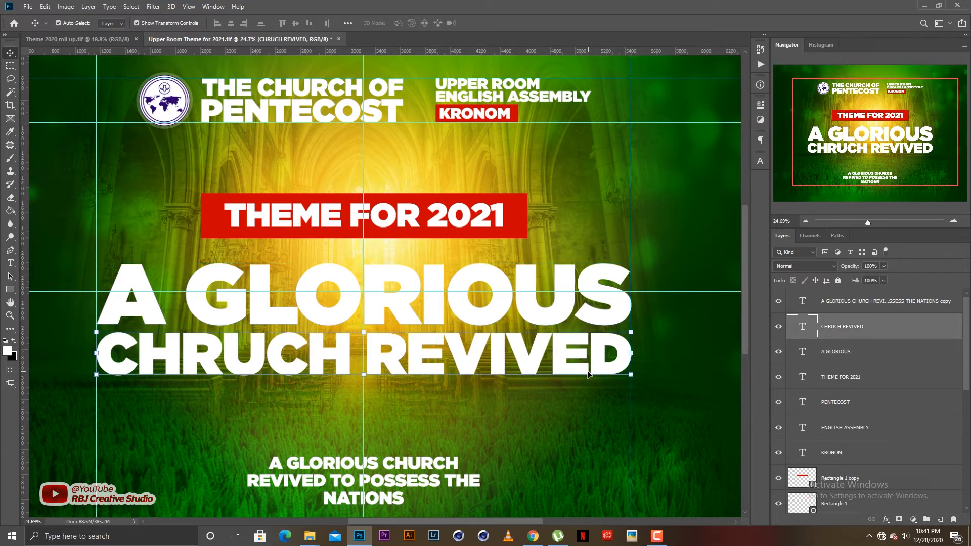
pyautogui.scroll(-2, 556, 397)
pyautogui.moveTo(470, 413); pyautogui.dragTo(469, 393)
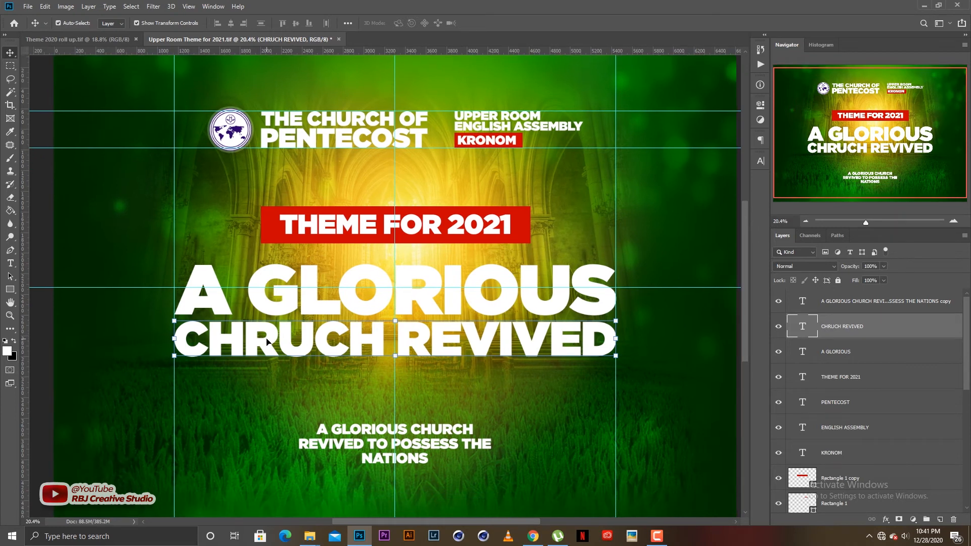
pyautogui.doubleClick(273, 338)
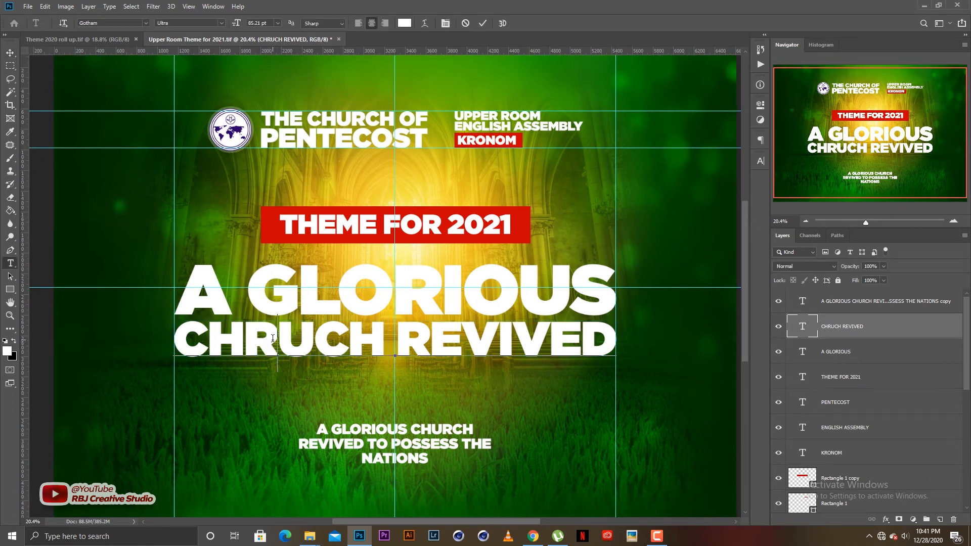
pyautogui.press('BackSpace')
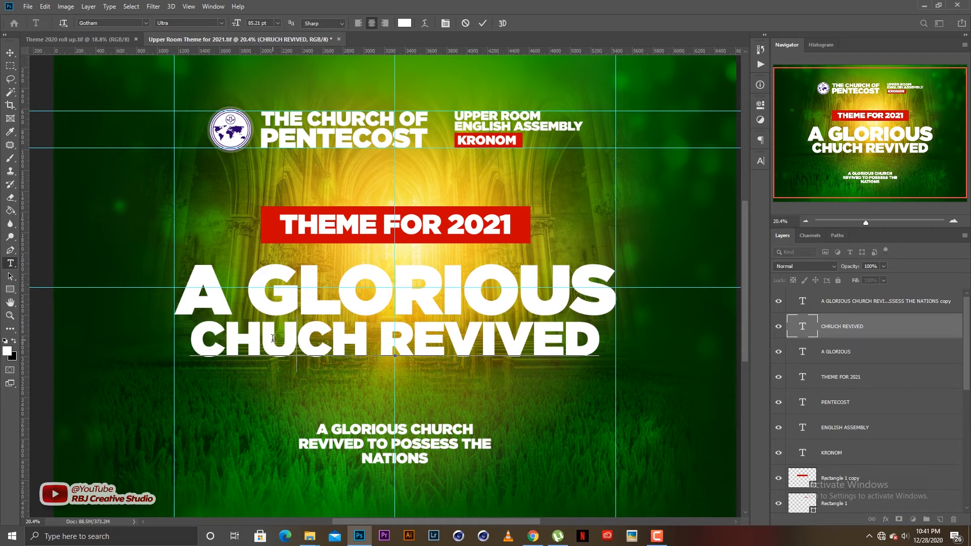
pyautogui.write('R')
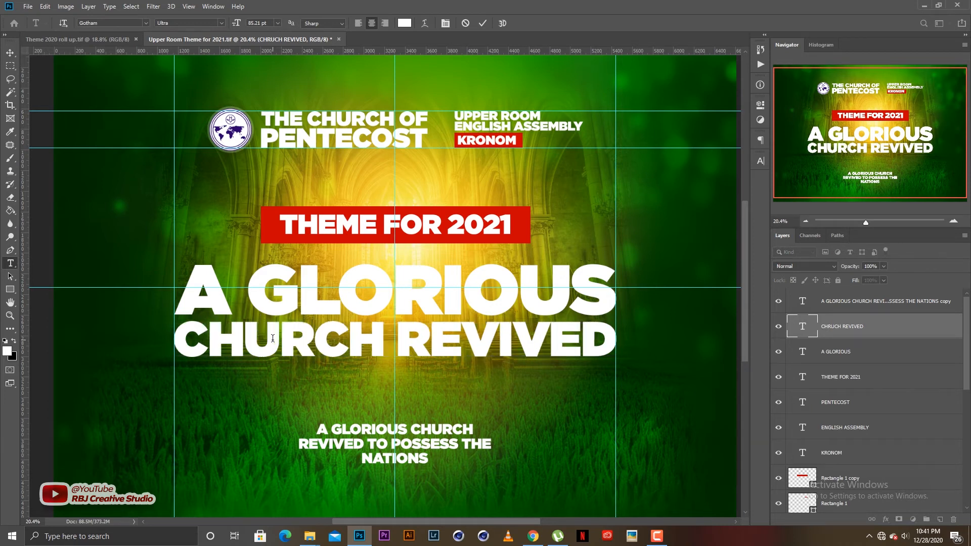
pyautogui.hotkey('ctrl', 'Return')
pyautogui.press('v')
# Move the small three-line theme paragraph further down the flyer to make room beneath the headline.
pyautogui.click(474, 406)
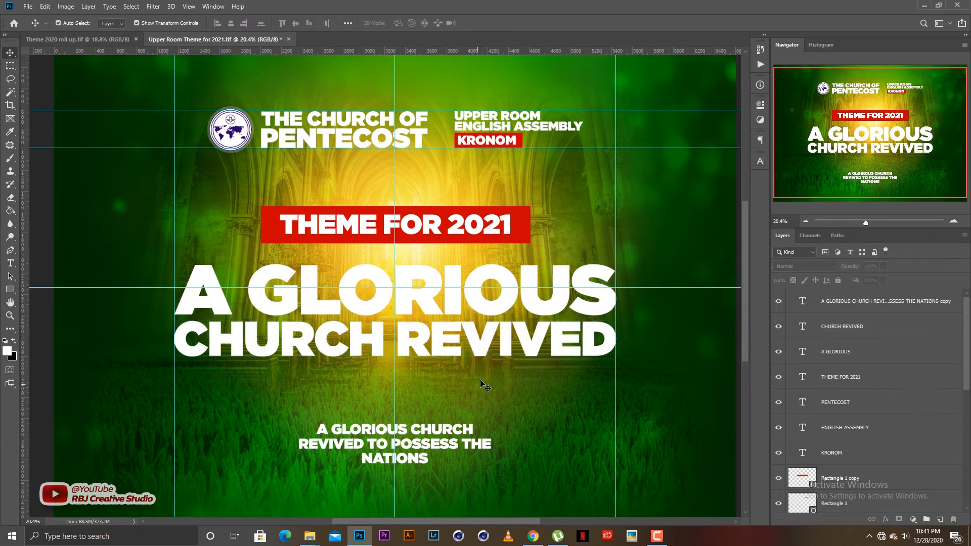
pyautogui.scroll(-1, 474, 388)
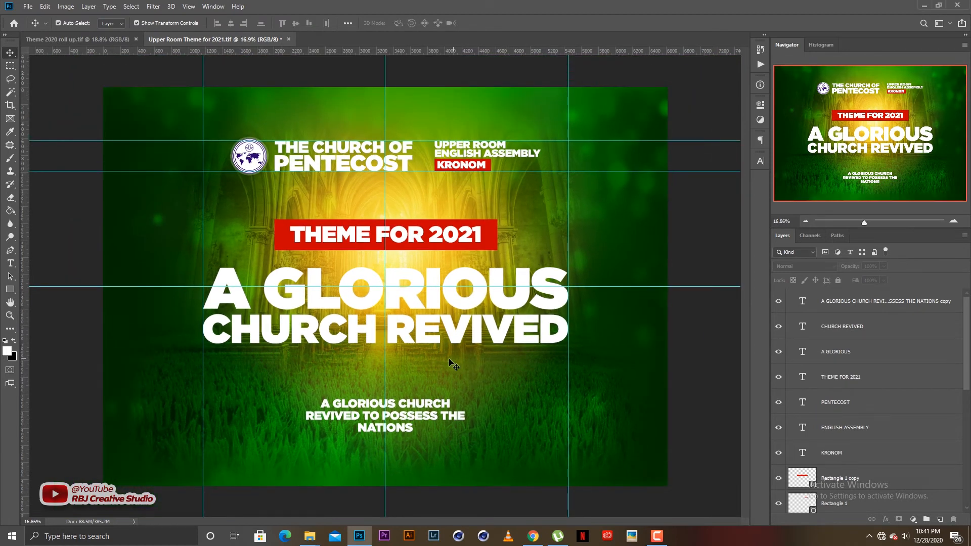
pyautogui.moveTo(416, 415); pyautogui.dragTo(416, 445)
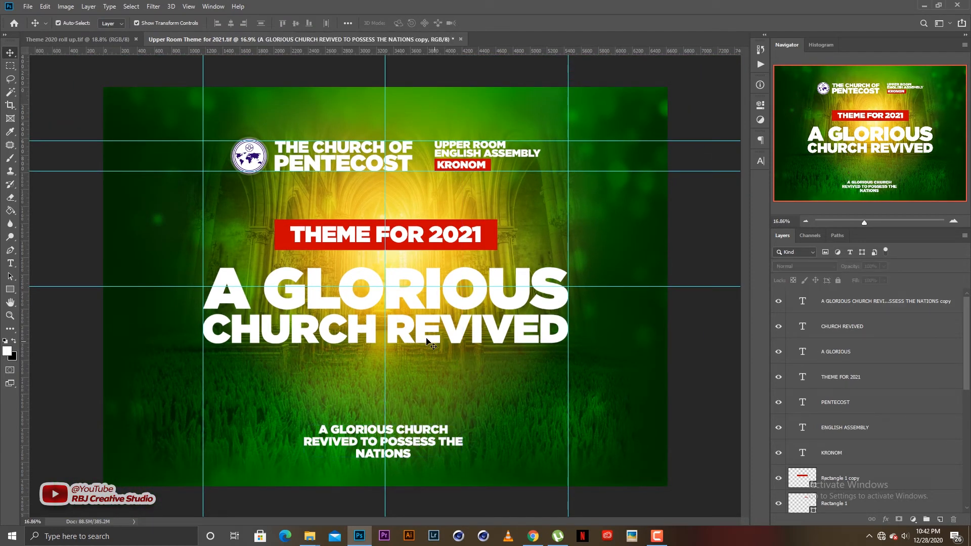
# Duplicate CHURCH REVIVED directly beneath itself and change the copy's text to TO POSSESS THE.
pyautogui.click(419, 328)
pyautogui.moveTo(419, 328); pyautogui.dragTo(413, 361)
pyautogui.press('t')
pyautogui.click(412, 361)
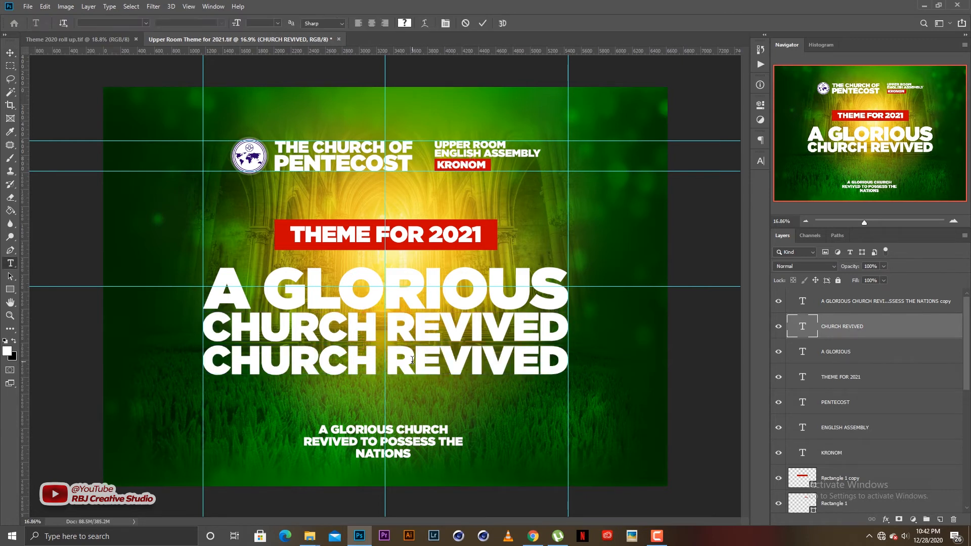
pyautogui.hotkey('ctrl', 'a')
pyautogui.click(412, 360)
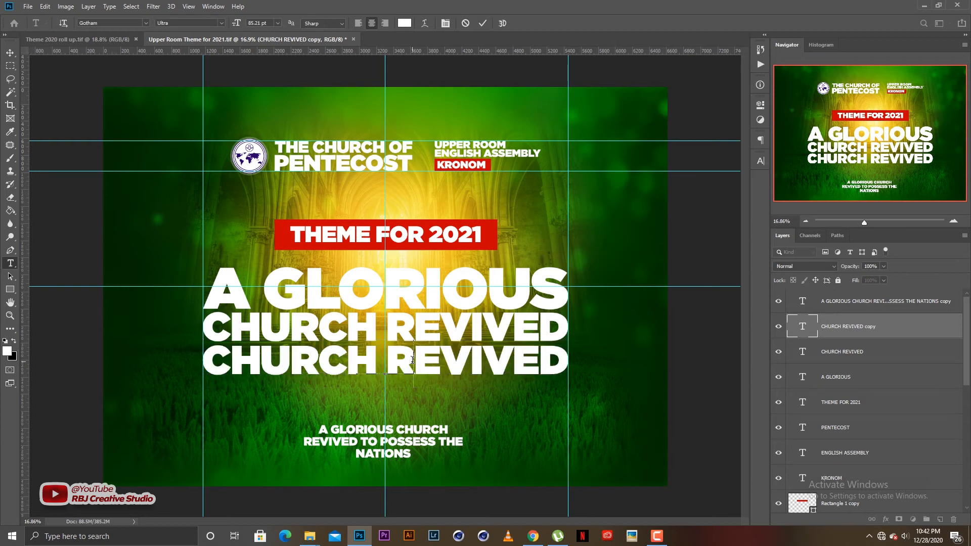
pyautogui.hotkey('ctrl', 'a')
pyautogui.write('TO POSESS')
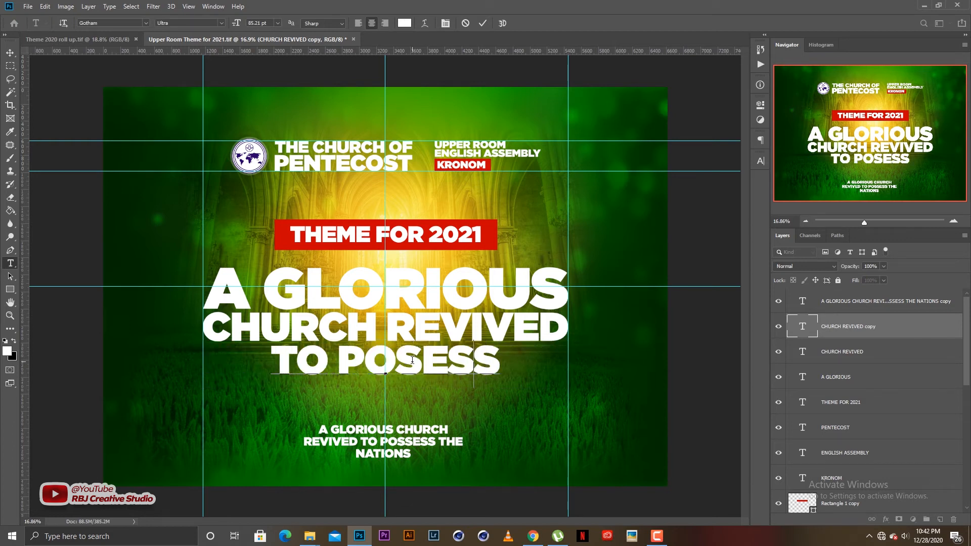
pyautogui.press('BackSpace')
pyautogui.press('BackSpace')
pyautogui.press('BackSpace')
pyautogui.write('S')
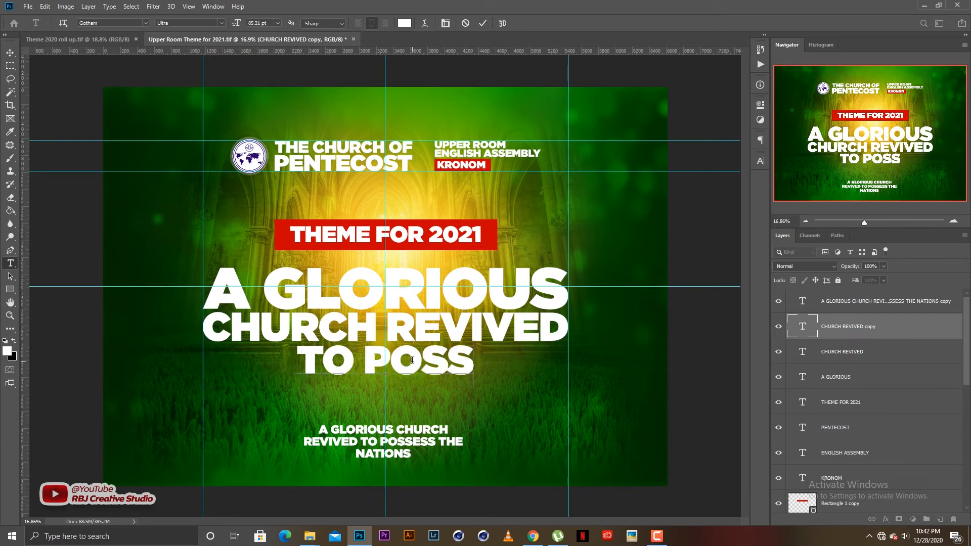
pyautogui.write('ESS THE')
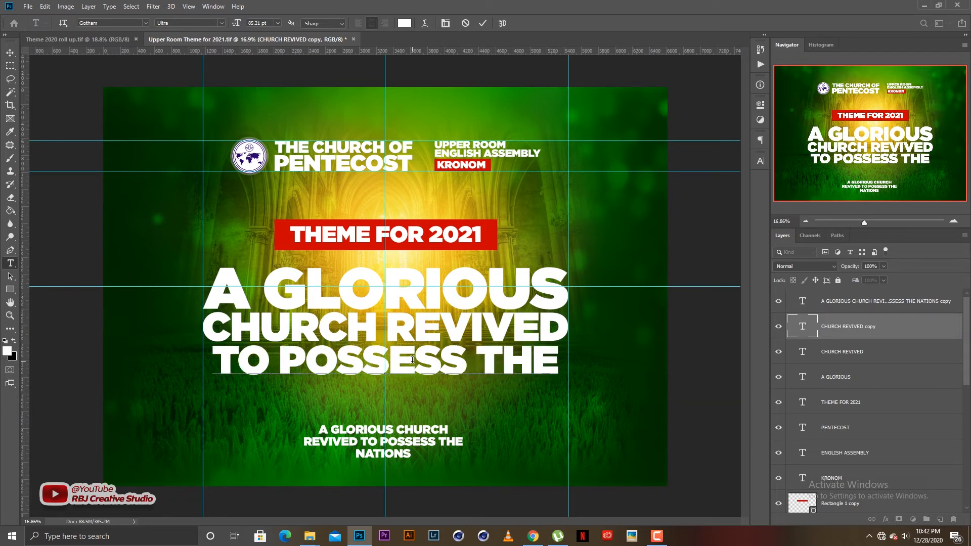
pyautogui.hotkey('ctrl', 'Return')
# Shrink TO POSSESS THE about its centre to roughly half the headline width and nudge it up beneath CHURCH REVIVED.
pyautogui.press('v')
pyautogui.click(557, 346)
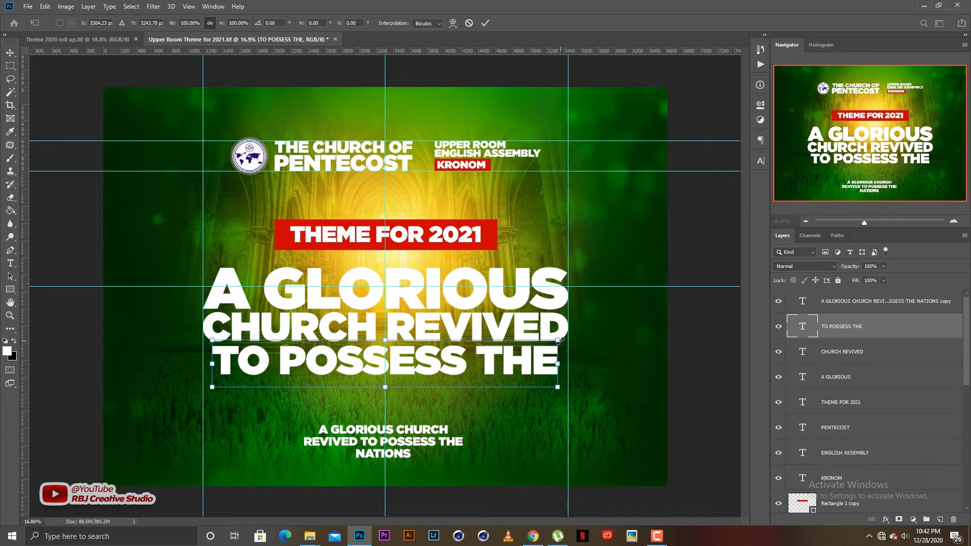
pyautogui.moveTo(558, 340); pyautogui.dragTo(484, 341)
pyautogui.press('Return')
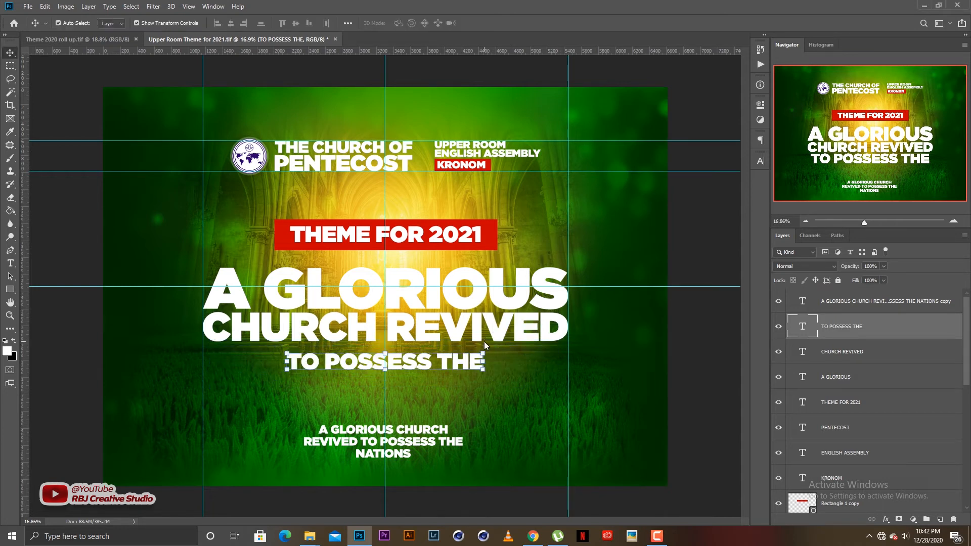
pyautogui.hotkey('shift', 'Up')
pyautogui.hotkey('shift', 'Up')
pyautogui.hotkey('shift', 'Up')
pyautogui.hotkey('shift', 'Up')
pyautogui.hotkey('shift', 'Up')
pyautogui.hotkey('shift', 'Up')
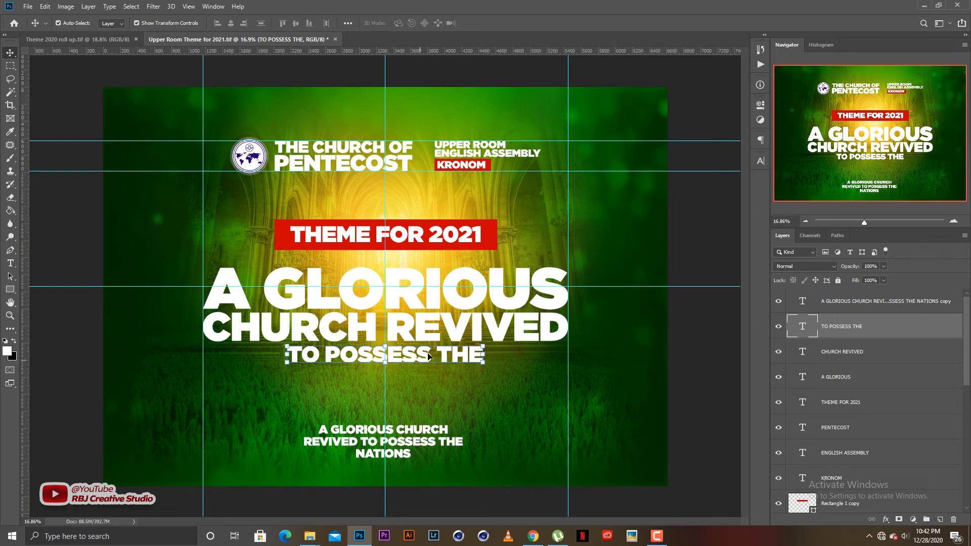
pyautogui.click(577, 367)
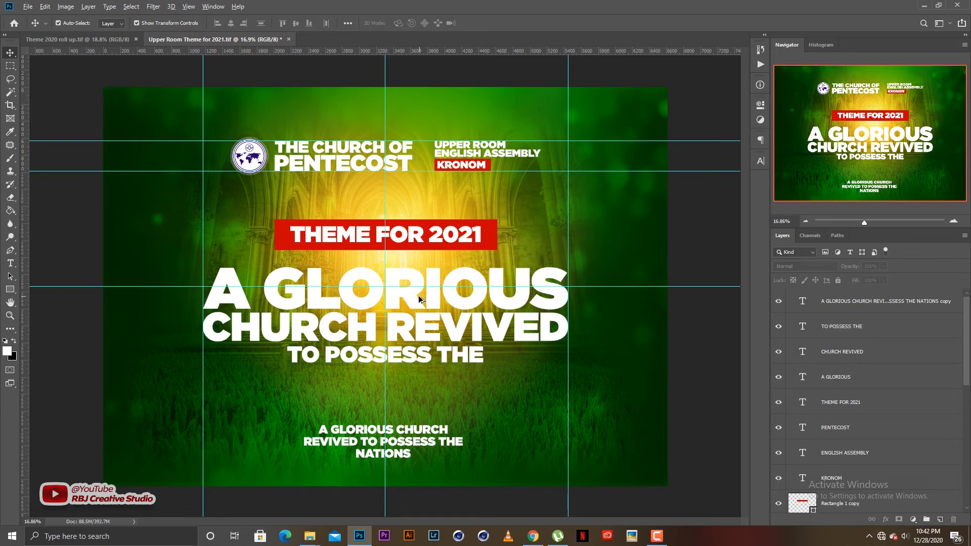
# Duplicate A GLORIOUS beneath TO POSSESS THE, change the copy's text to NATIONS, and centre it on the middle guide.
pyautogui.moveTo(418, 303); pyautogui.dragTo(415, 399)
pyautogui.press('t')
pyautogui.tripleClick(407, 385)
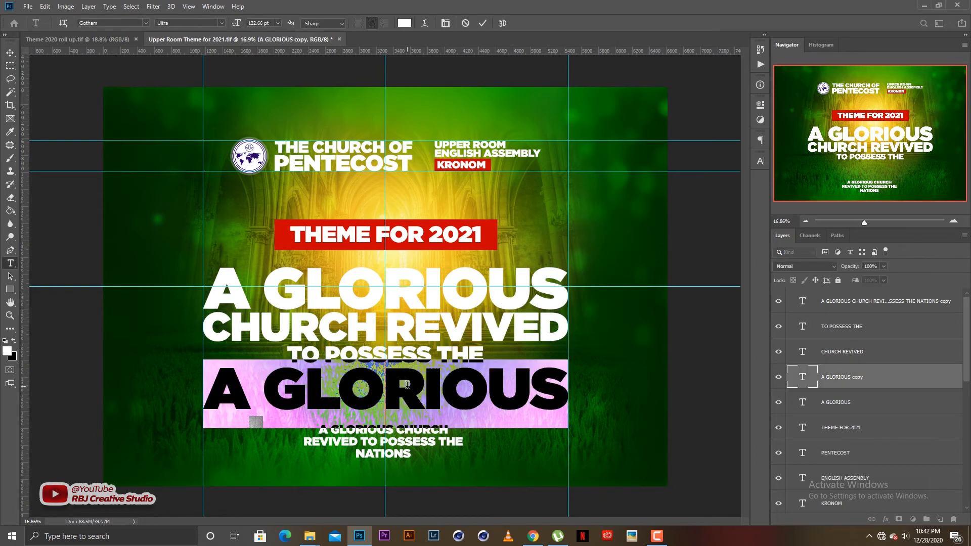
pyautogui.write('NATIONS')
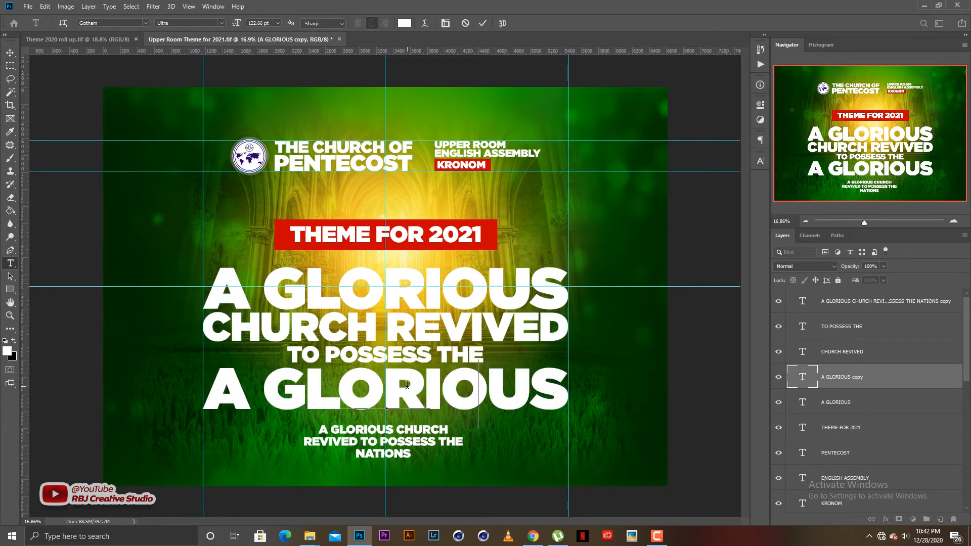
pyautogui.hotkey('ctrl', 'Return')
pyautogui.press('v')
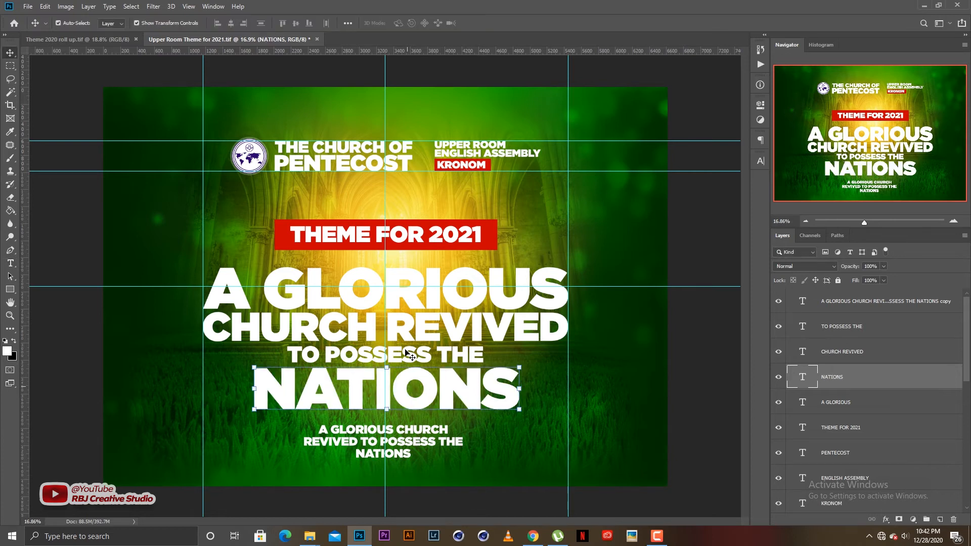
pyautogui.moveTo(409, 382); pyautogui.dragTo(406, 382)
# Hide the layer of the small three-line theme paragraph.
pyautogui.click(535, 383)
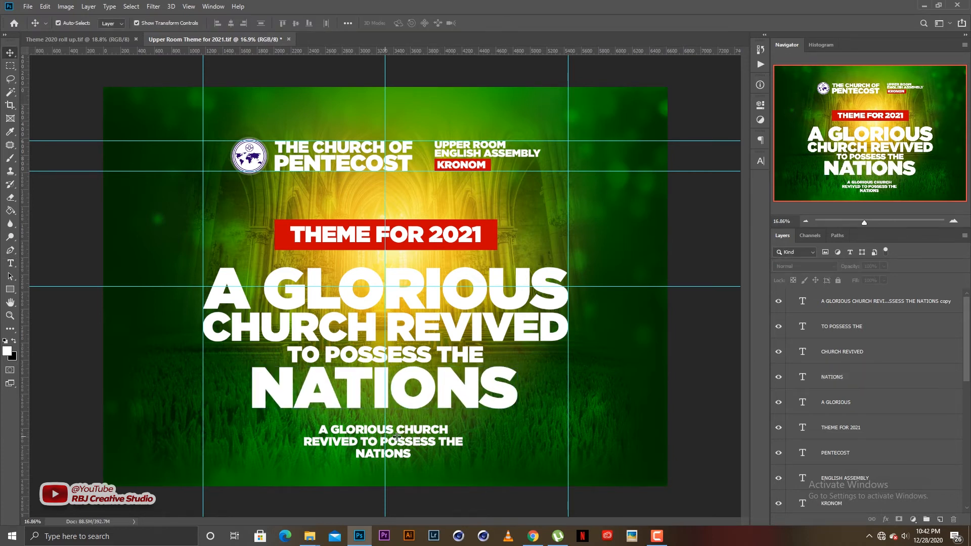
pyautogui.click(415, 438)
pyautogui.click(778, 301)
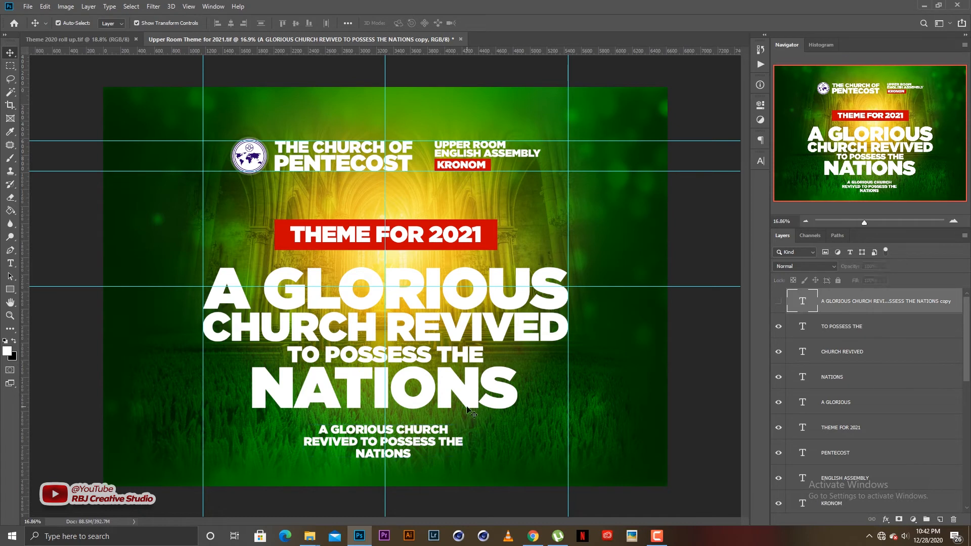
# Enlarge NATIONS slightly about its centre and nudge it down away from TO POSSESS THE.
pyautogui.click(505, 383)
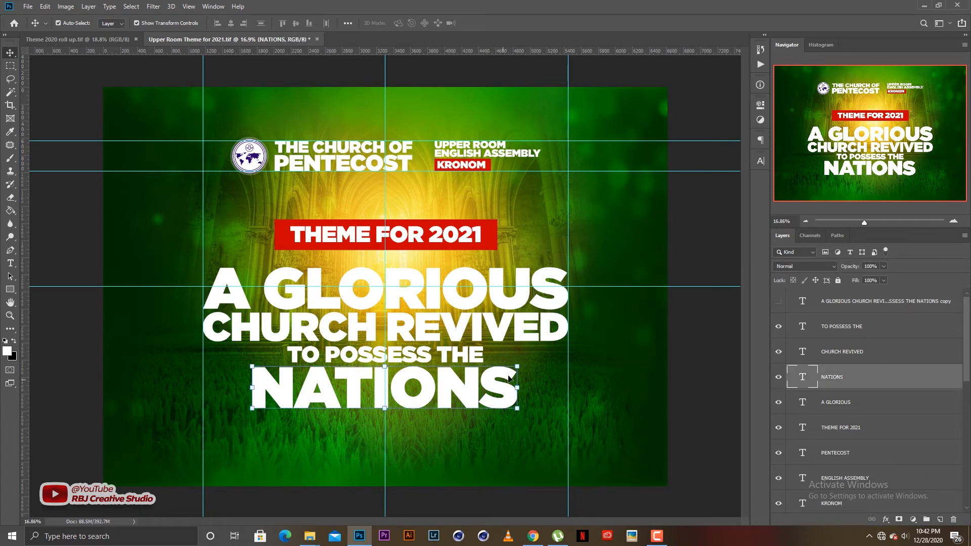
pyautogui.click(522, 365)
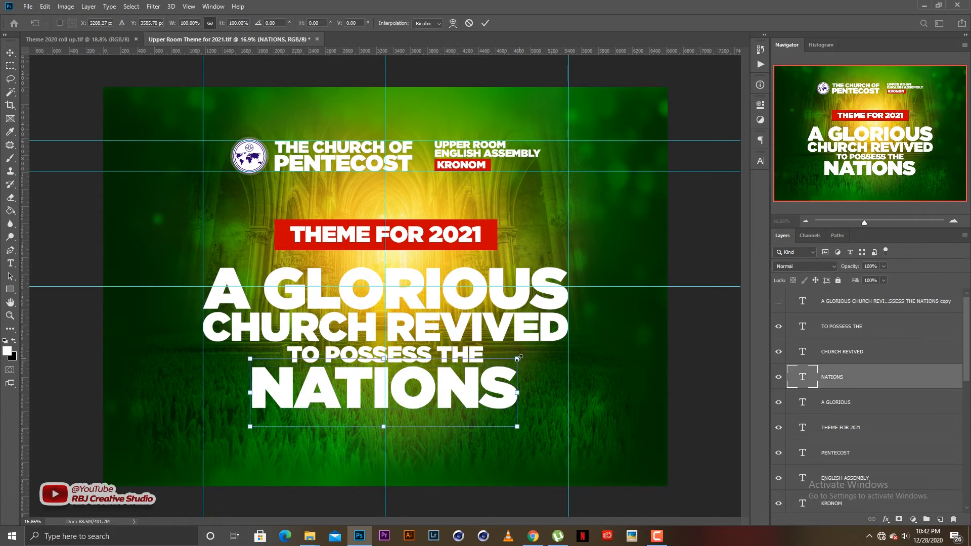
pyautogui.moveTo(518, 358); pyautogui.dragTo(537, 349)
pyautogui.press('Return')
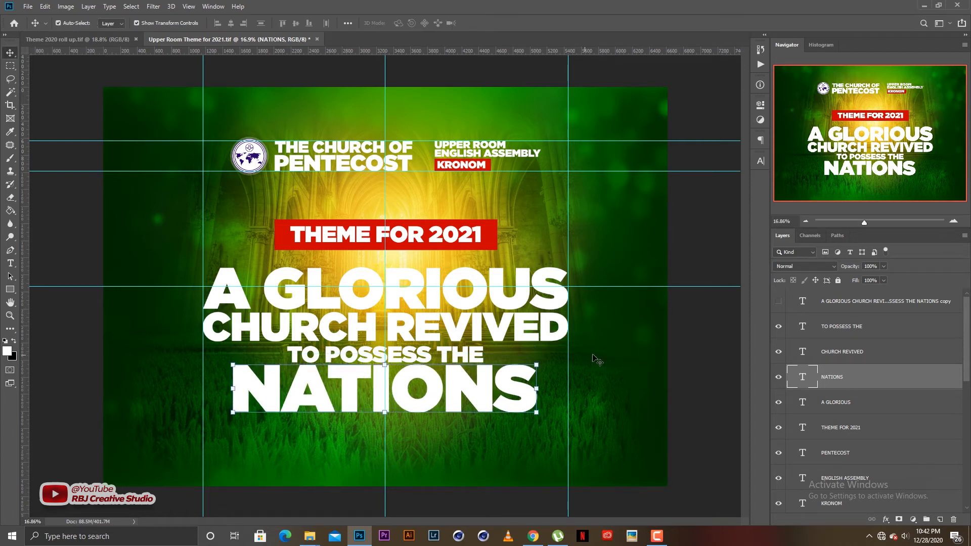
pyautogui.press('Down')
pyautogui.press('Down')
pyautogui.press('Down')
pyautogui.press('Down')
pyautogui.press('Down')
# Nudge TO POSSESS THE slightly up toward CHURCH REVIVED.
pyautogui.click(476, 355)
pyautogui.press('Up')
pyautogui.press('Up')
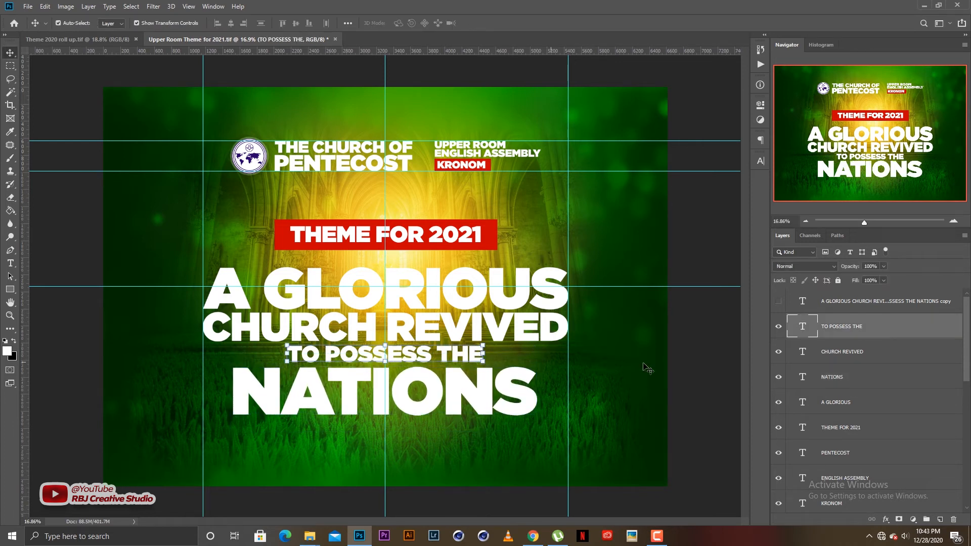
# Select all four headline text lines together and nudge them up toward the THEME FOR 2021 banner.
pyautogui.moveTo(459, 457); pyautogui.dragTo(402, 258)
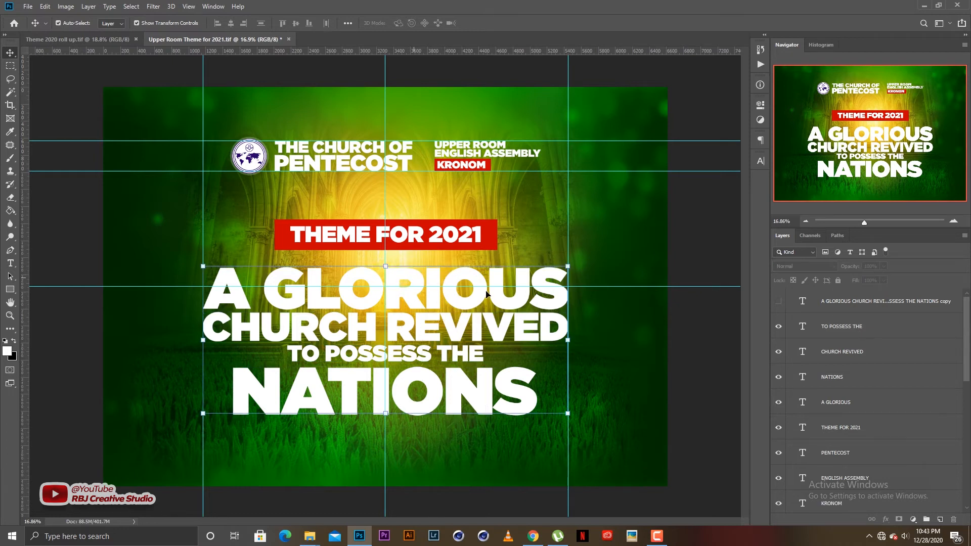
pyautogui.hotkey('shift', 'Up')
pyautogui.hotkey('shift', 'Up')
pyautogui.hotkey('shift', 'Up')
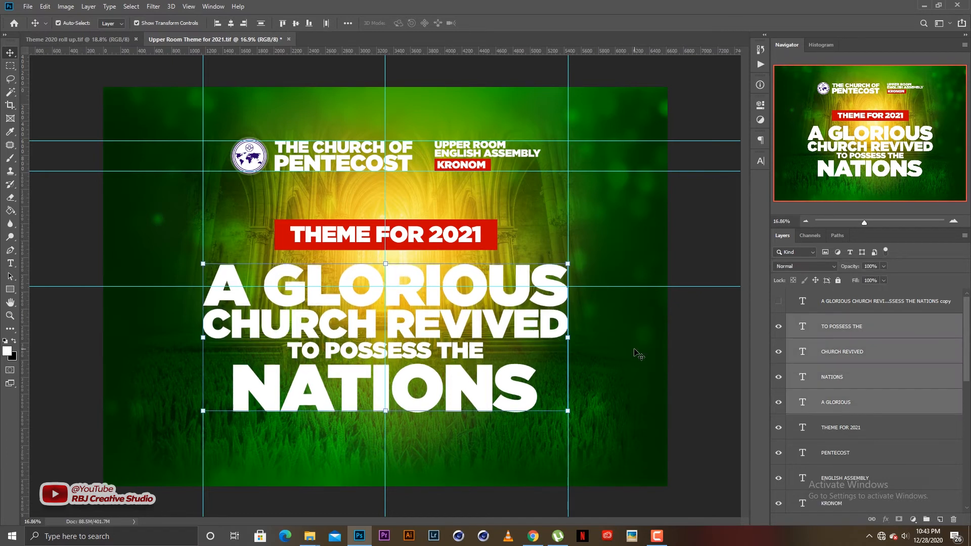
# Nudge the four selected headline lines a little further up as one block.
pyautogui.hotkey('shift', 'Up')
pyautogui.hotkey('shift', 'Up')
pyautogui.click(632, 356)
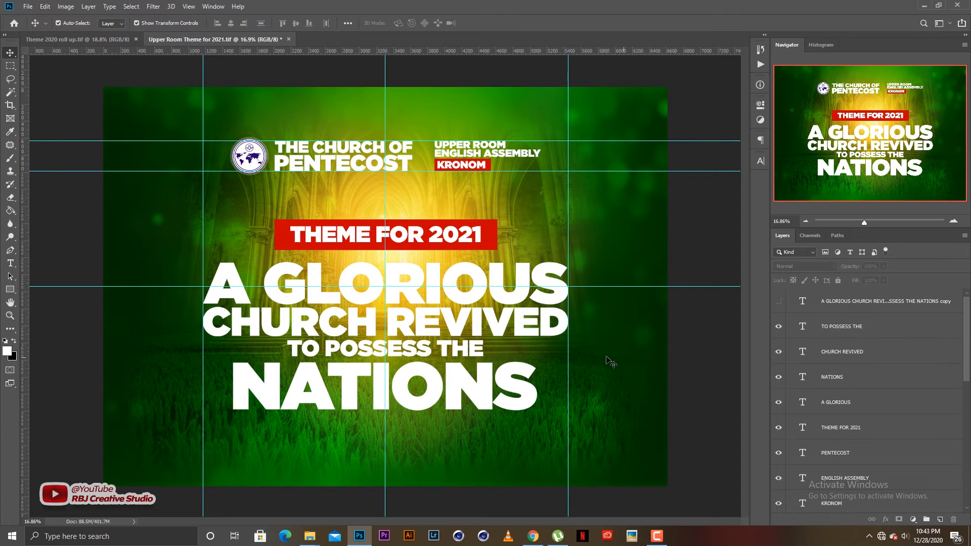
# Nudge NATIONS slightly up toward TO POSSESS THE.
pyautogui.click(476, 404)
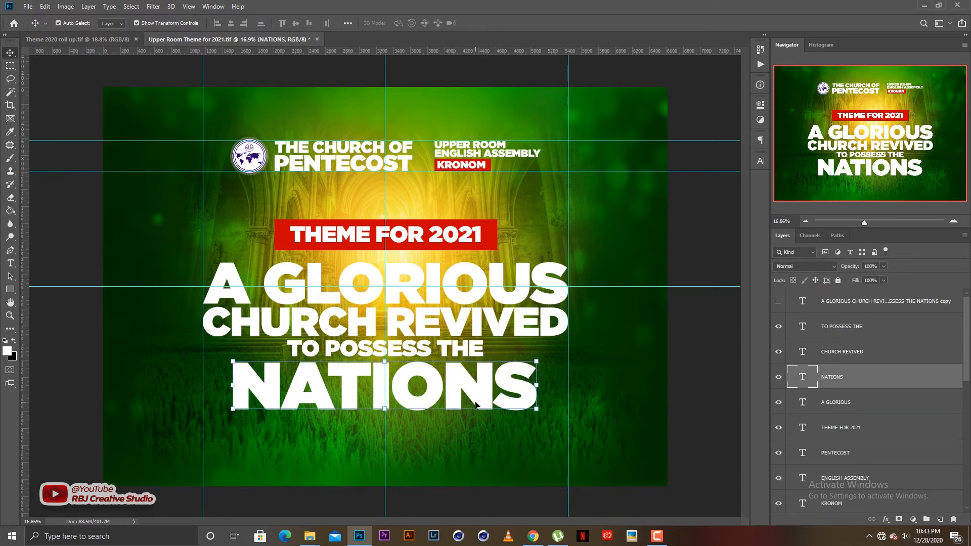
pyautogui.hotkey('shift', 'Up')
pyautogui.click(595, 361)
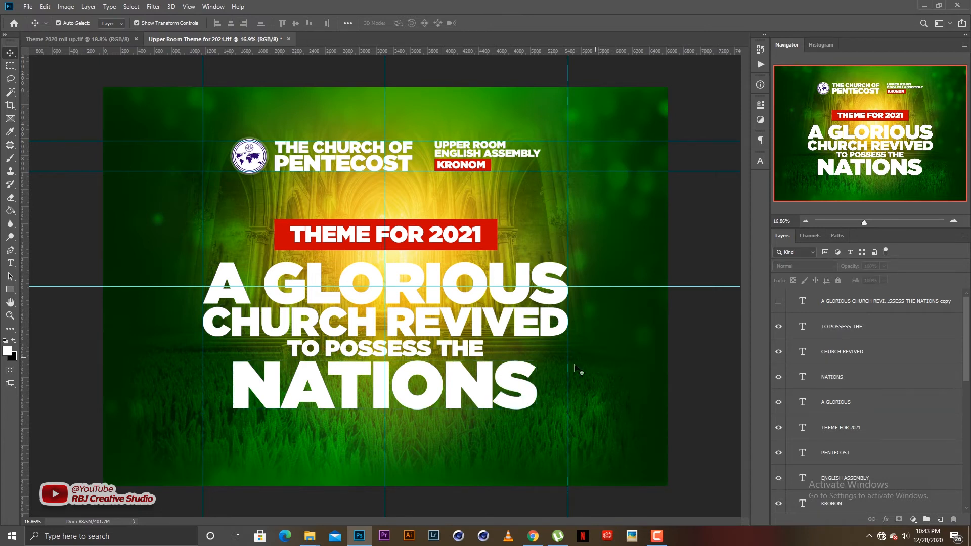
pyautogui.scroll(-1, 386, 373)
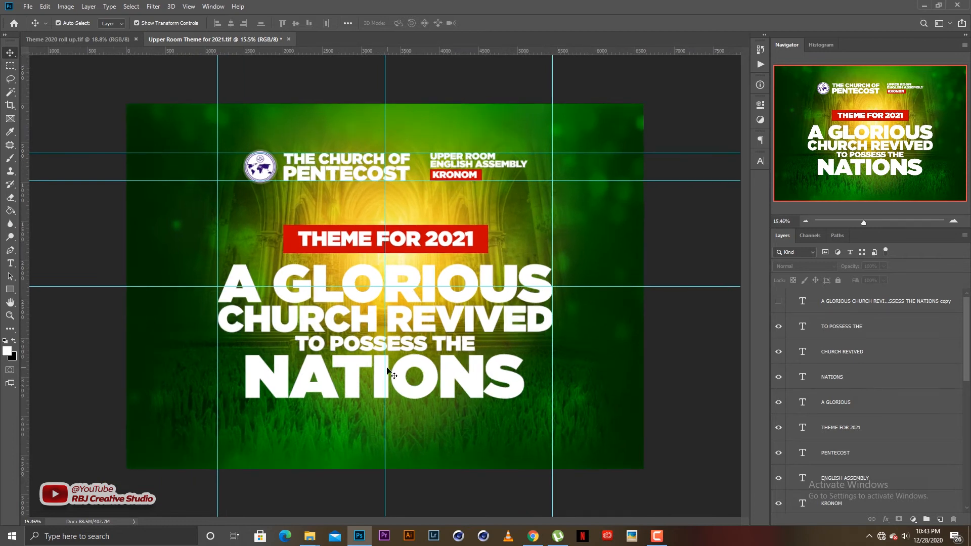
pyautogui.scroll(1, 388, 369)
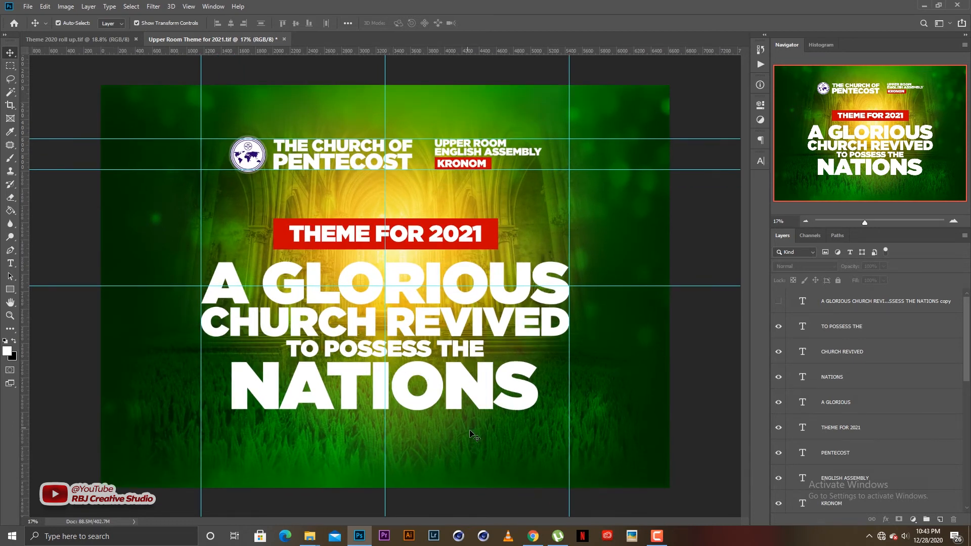
pyautogui.click(360, 381)
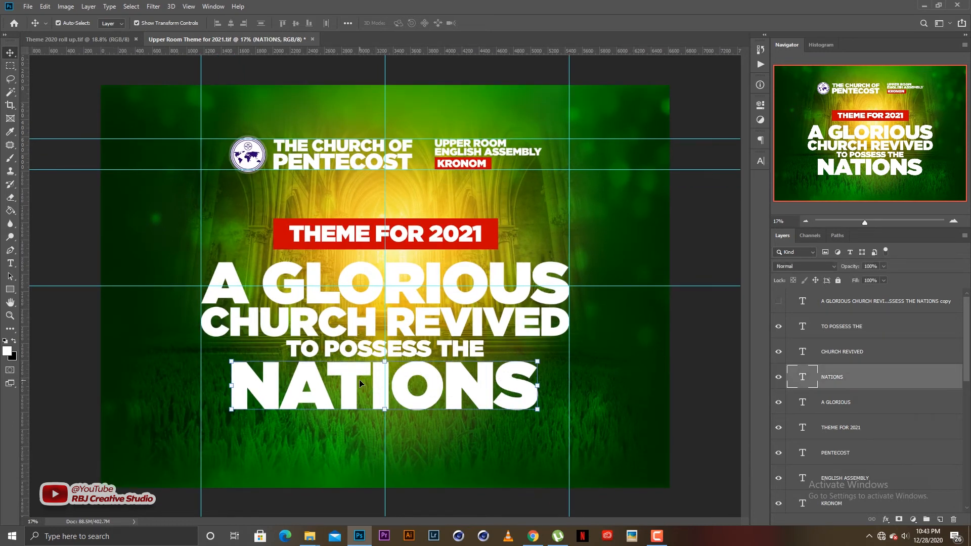
pyautogui.hotkey('shift', 'Up')
pyautogui.click(628, 358)
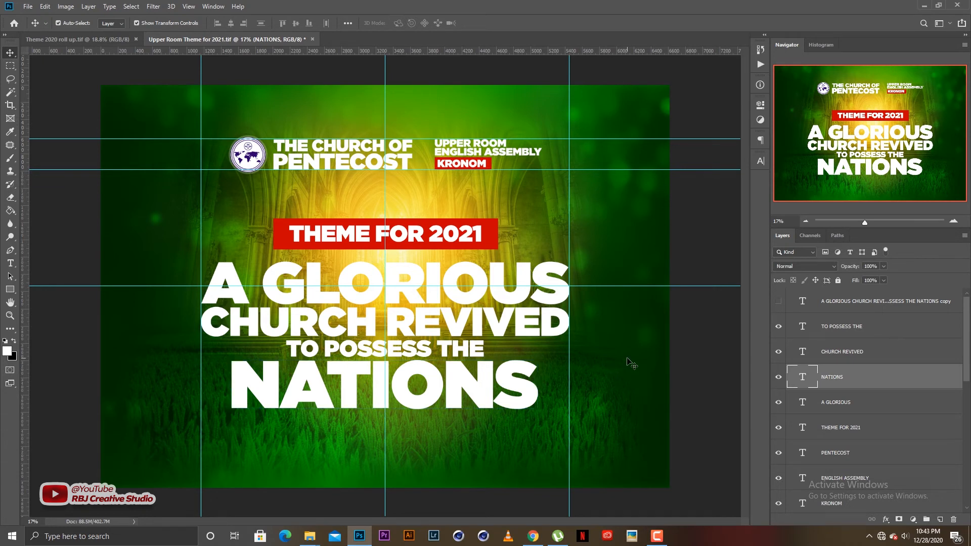
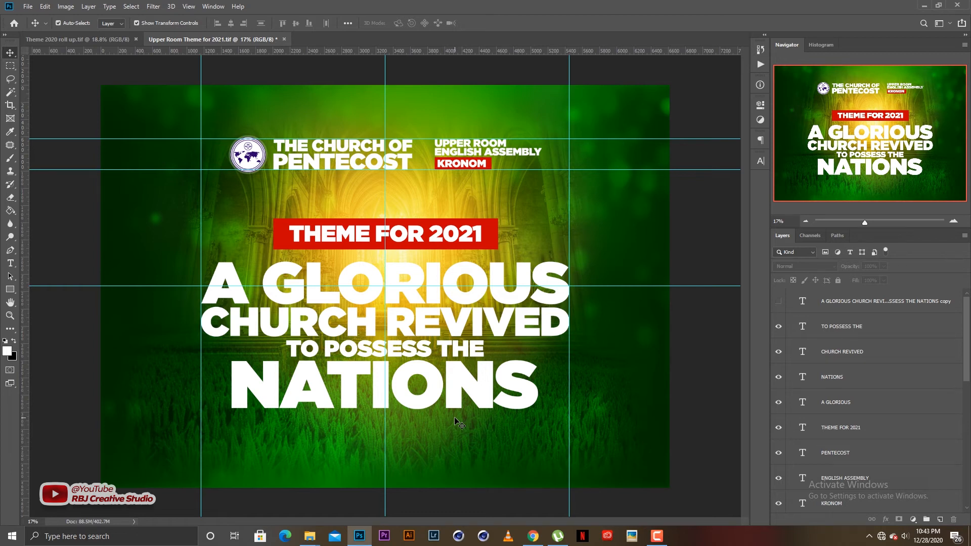
# Move NATIONS down to open a wider gap below TO POSSESS THE.
pyautogui.click(459, 391)
pyautogui.hotkey('shift', 'Down')
pyautogui.hotkey('shift', 'Down')
pyautogui.hotkey('shift', 'Down')
pyautogui.hotkey('shift', 'Down')
pyautogui.hotkey('shift', 'Down')
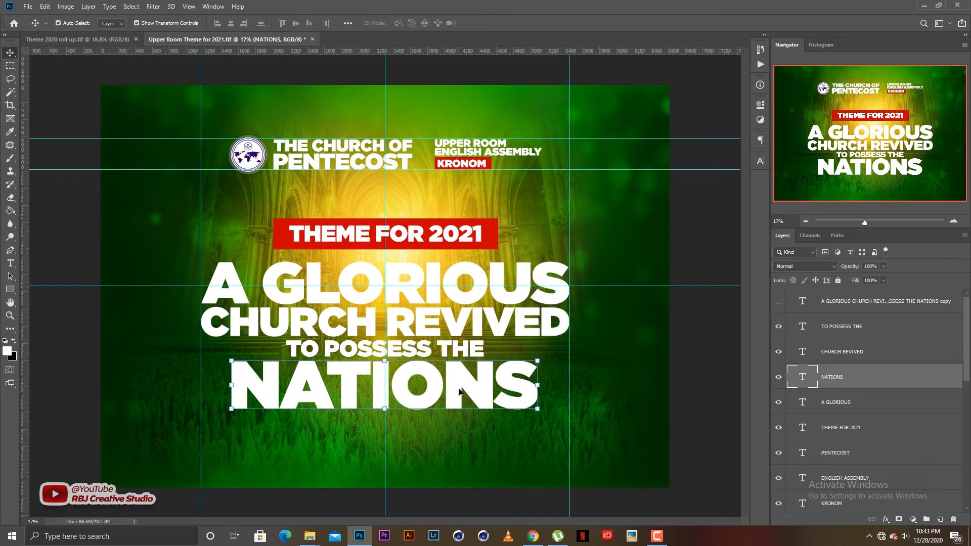
pyautogui.hotkey('shift', 'Down')
pyautogui.hotkey('shift', 'Down')
pyautogui.hotkey('shift', 'Down')
pyautogui.hotkey('shift', 'Down')
pyautogui.hotkey('shift', 'Down')
pyautogui.hotkey('shift', 'Down')
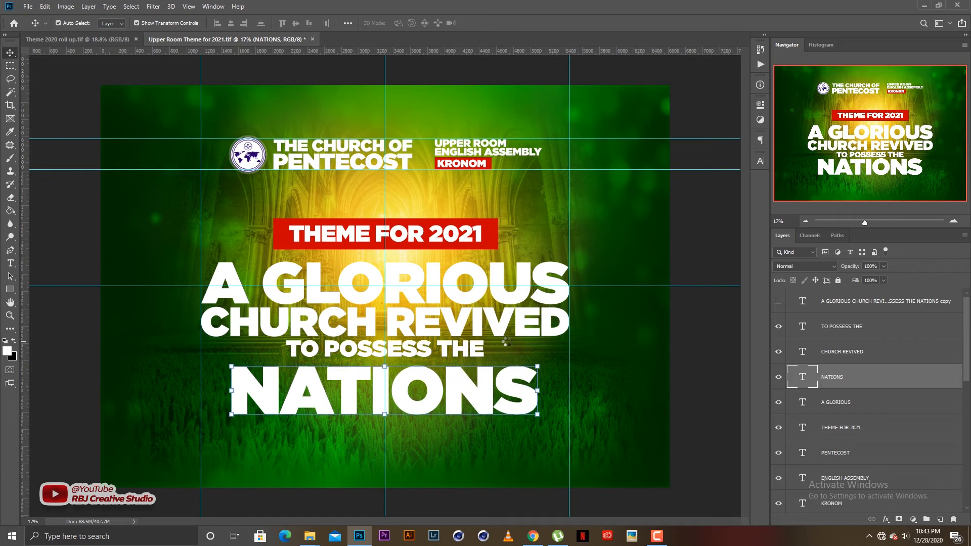
pyautogui.click(436, 361)
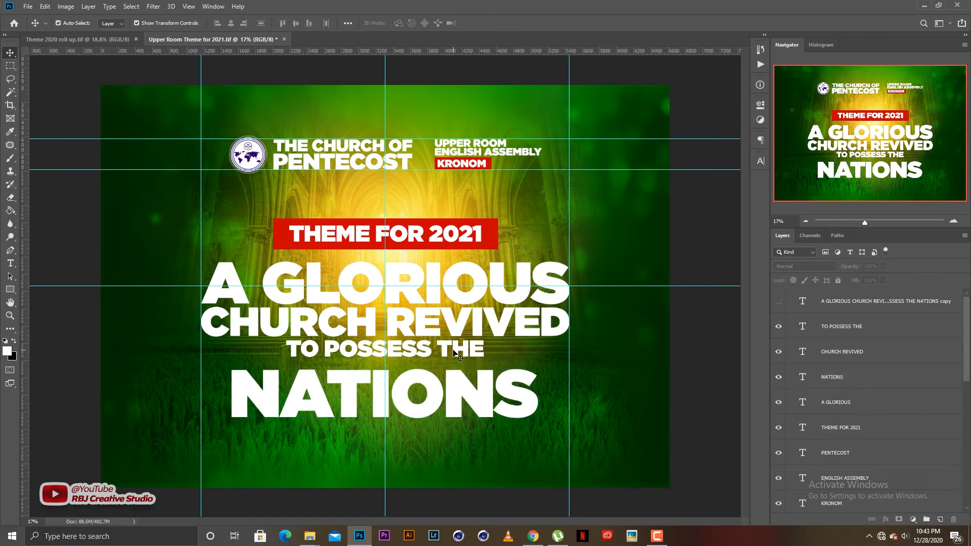
# Nudge TO POSSESS THE down so it sits between CHURCH REVIVED and NATIONS.
pyautogui.click(454, 350)
pyautogui.hotkey('shift', 'Down')
pyautogui.hotkey('shift', 'Down')
pyautogui.hotkey('shift', 'Down')
pyautogui.hotkey('shift', 'Down')
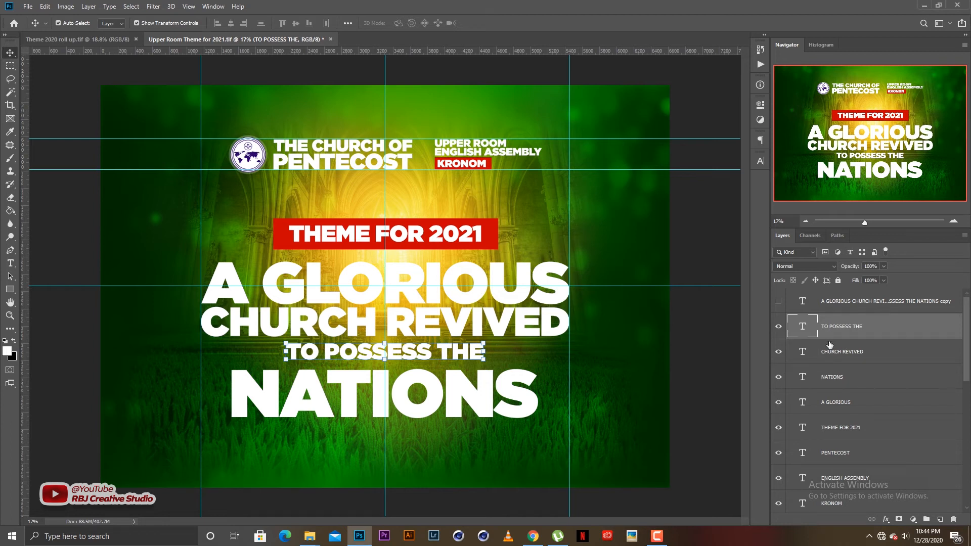
# Draw a rectangle of about 2606 × 318 px behind TO POSSESS THE and fill it with dark grey 202020.
pyautogui.click(837, 350)
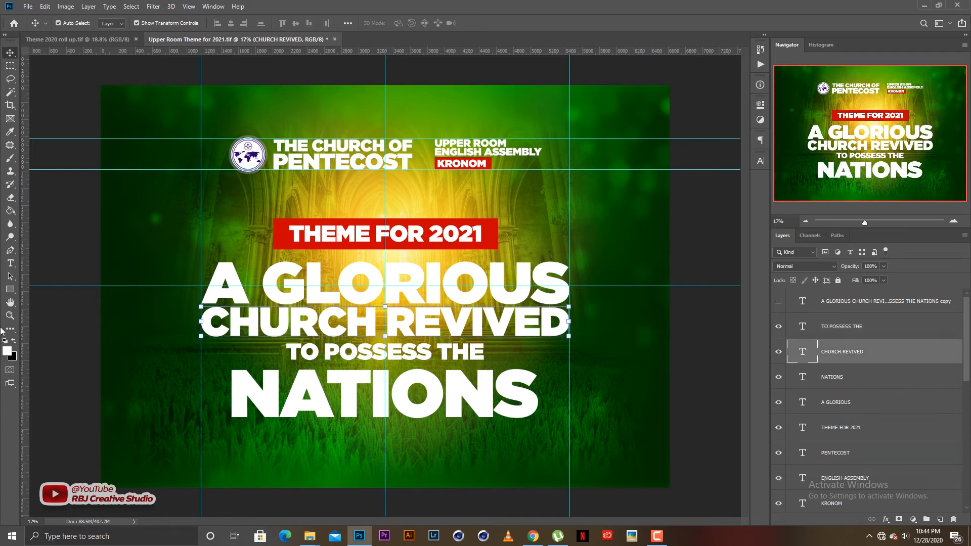
pyautogui.click(11, 289)
pyautogui.moveTo(276, 340); pyautogui.dragTo(505, 365)
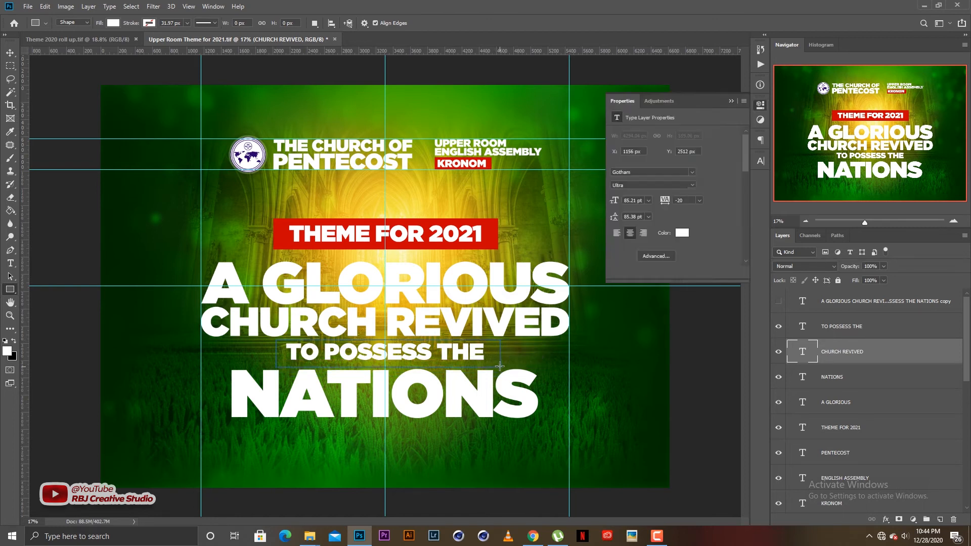
pyautogui.press('v')
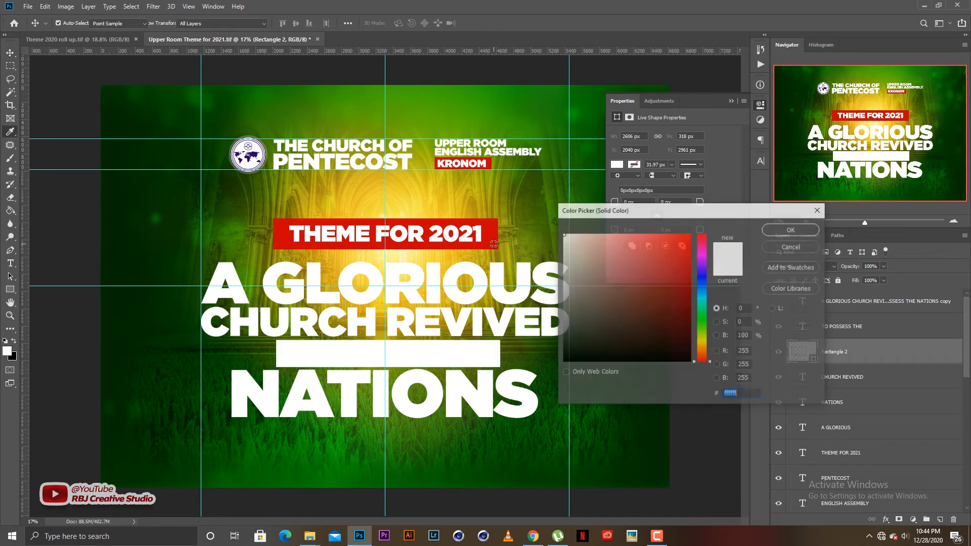
pyautogui.moveTo(562, 330)
pyautogui.mouseDown()
pyautogui.moveTo(564, 345)
pyautogui.moveTo(551, 347)
pyautogui.mouseUp()
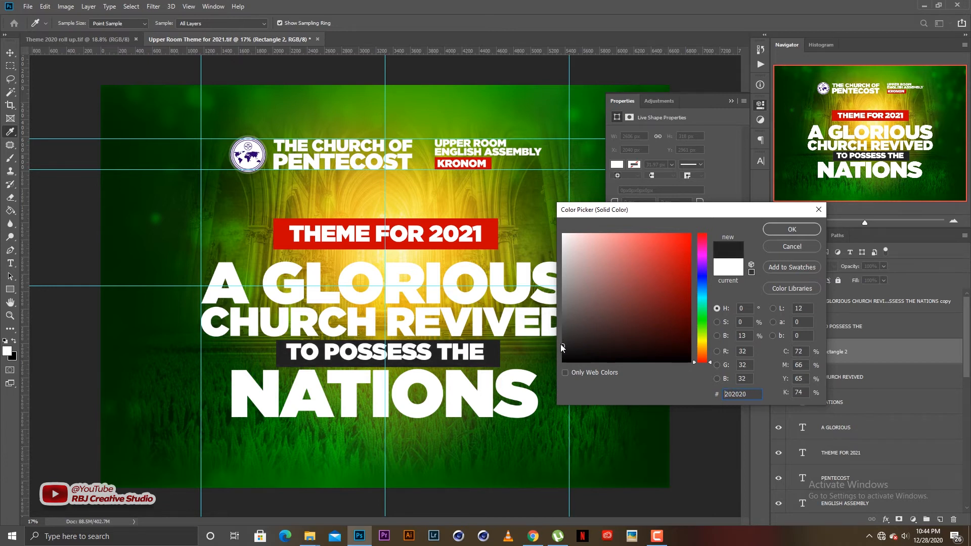
pyautogui.press('Return')
# Nudge the dark rectangle left and slightly up to centre it behind TO POSSESS THE.
pyautogui.press('Left')
pyautogui.press('Left')
pyautogui.press('Up')
pyautogui.press('Up')
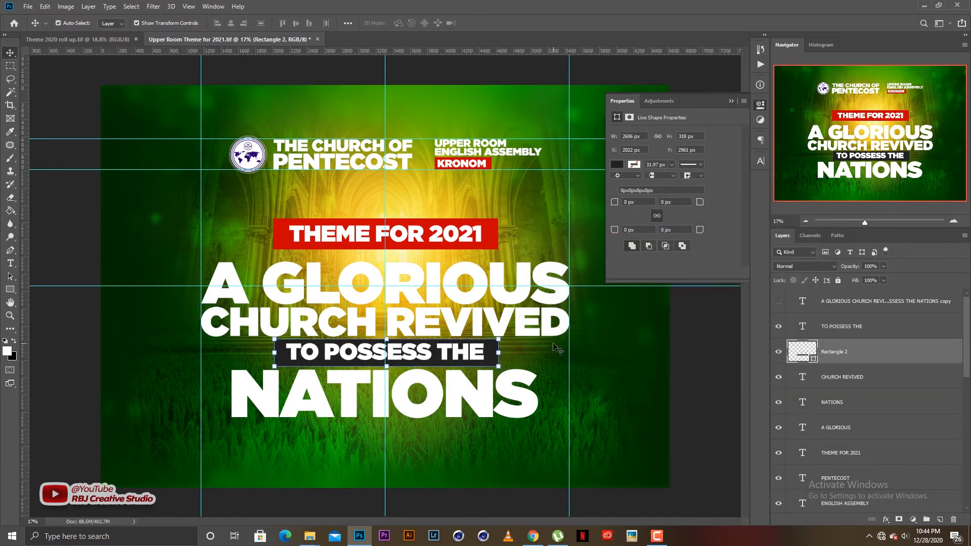
pyautogui.press('Left')
pyautogui.press('Left')
pyautogui.press('Left')
pyautogui.press('Down')
pyautogui.click(589, 355)
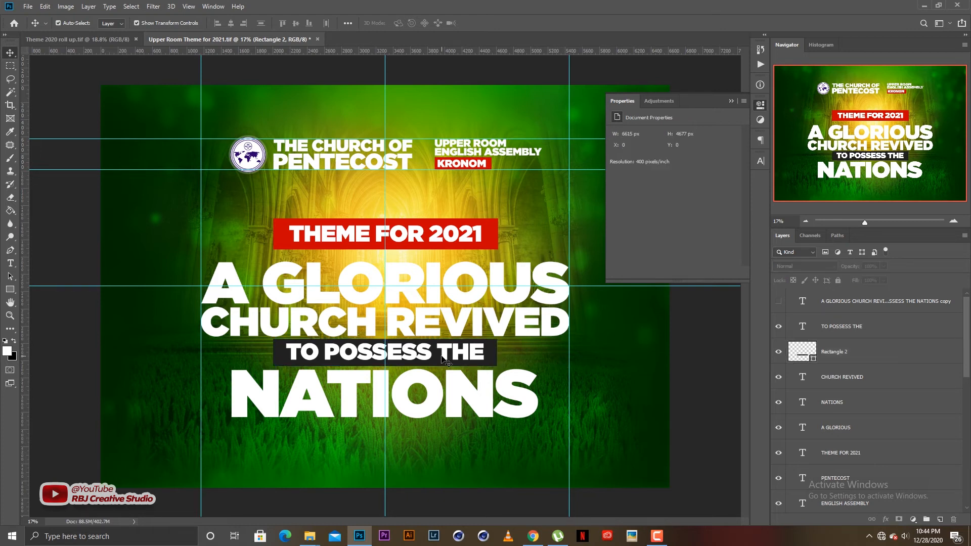
pyautogui.moveTo(528, 354); pyautogui.dragTo(442, 351)
pyautogui.click(529, 395)
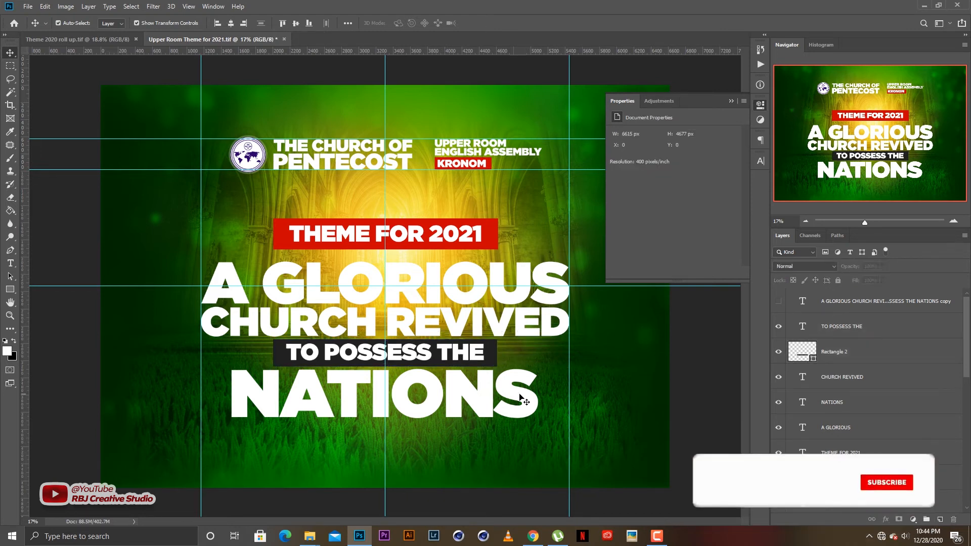
pyautogui.click(689, 93)
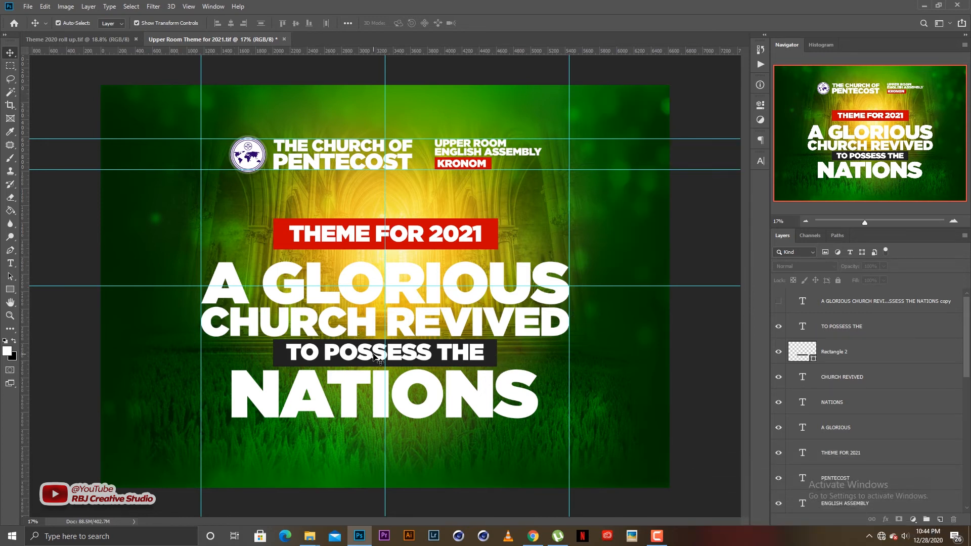
# Nudge NATIONS slightly to the right to centre it under the headline.
pyautogui.click(470, 412)
pyautogui.press('Right')
pyautogui.press('Right')
pyautogui.press('Right')
pyautogui.press('Right')
pyautogui.press('Right')
pyautogui.press('Right')
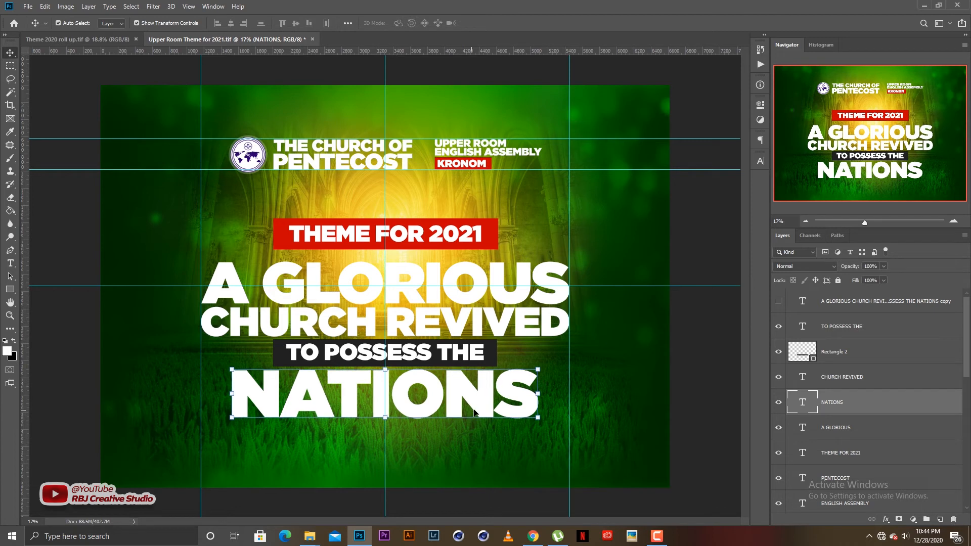
pyautogui.click(645, 367)
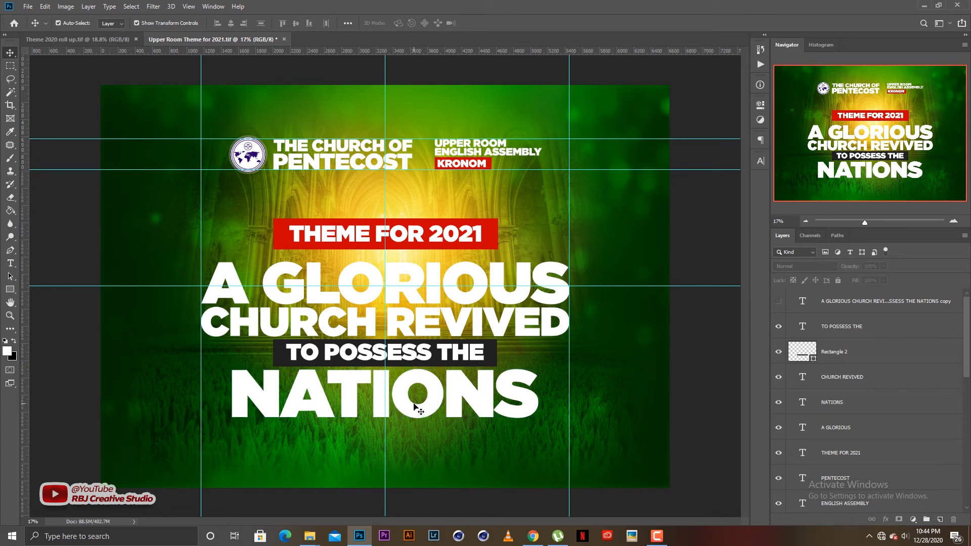
# Draw a white circle of about 322 × 322 px that fills the hole in the O of NATIONS.
pyautogui.scroll(3, 415, 407)
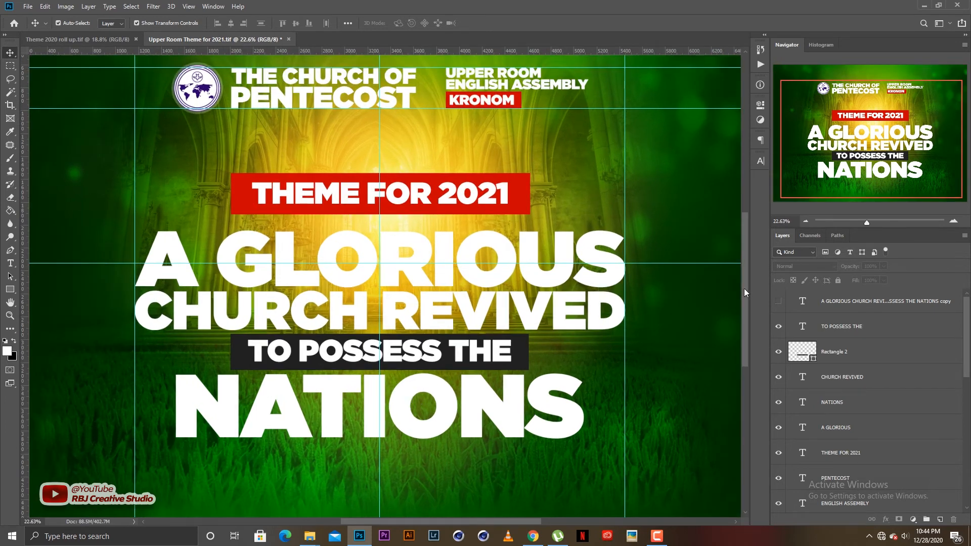
pyautogui.moveTo(744, 288); pyautogui.dragTo(746, 272)
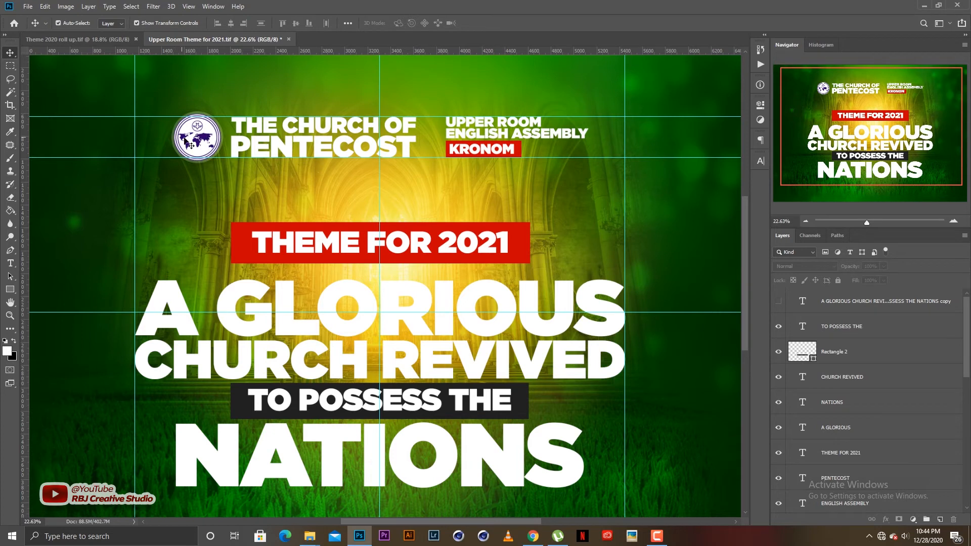
pyautogui.moveTo(15, 291); pyautogui.dragTo(36, 310)
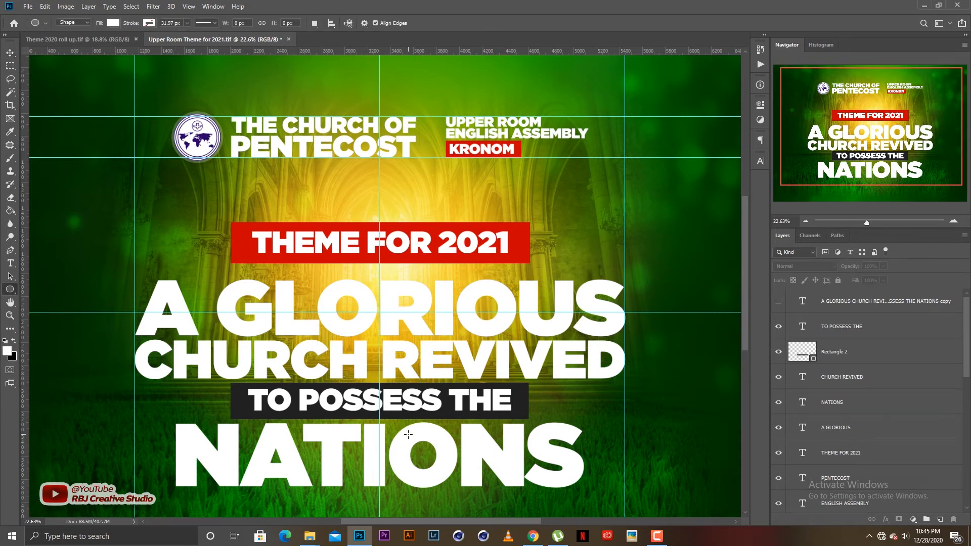
pyautogui.moveTo(409, 436); pyautogui.dragTo(444, 472)
pyautogui.press('v')
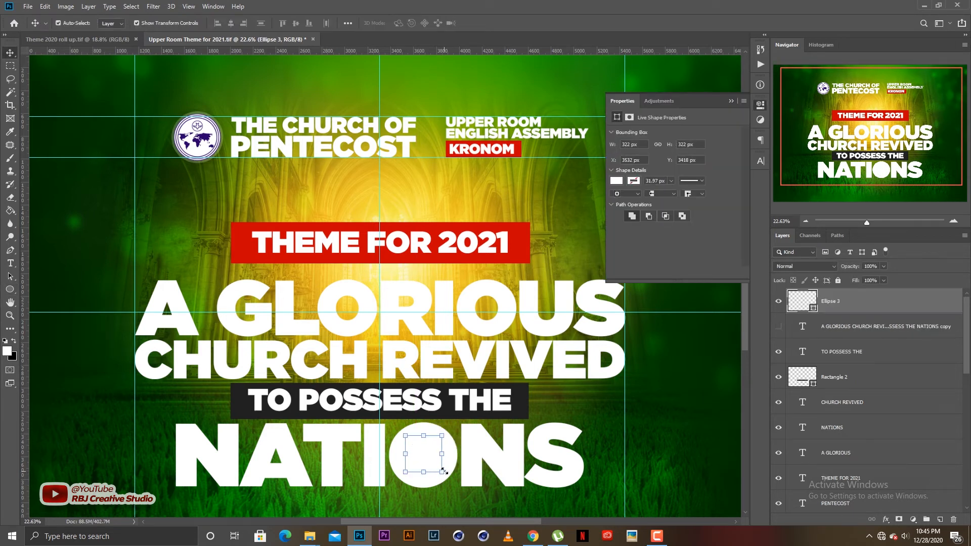
pyautogui.click(682, 411)
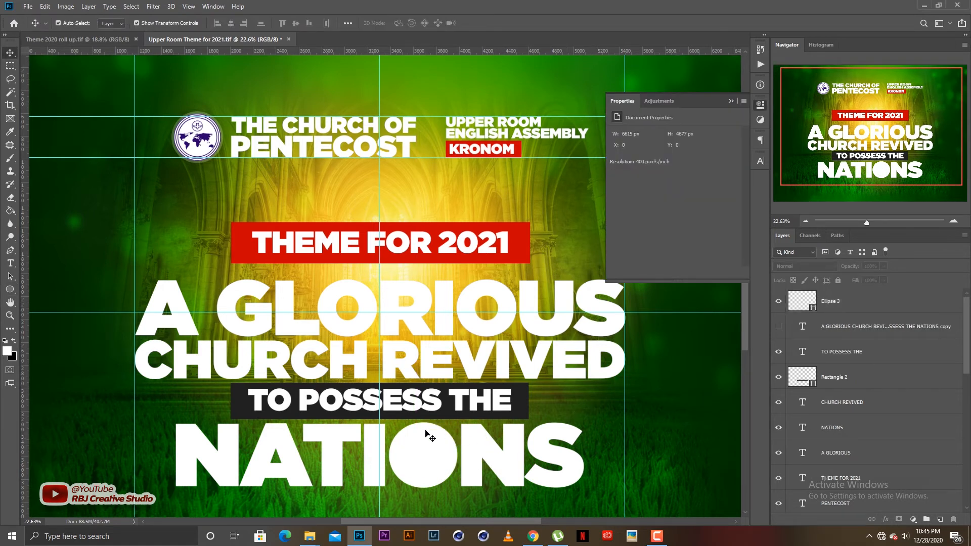
# Duplicate the round church logo onto the filled O of NATIONS and bring the copy to the front.
pyautogui.moveTo(204, 140); pyautogui.dragTo(416, 403)
pyautogui.hotkey('ctrl', 'shift', ']')
pyautogui.scroll(5, 429, 455)
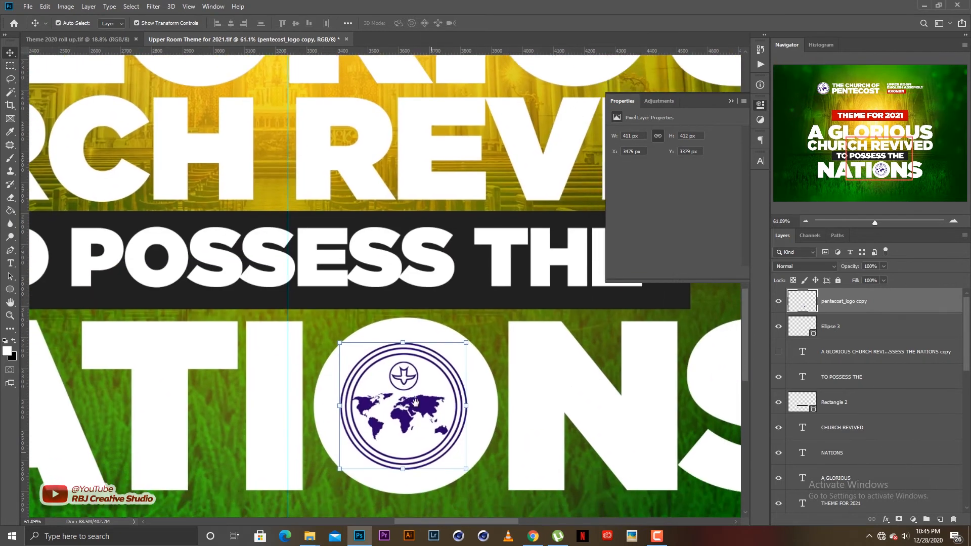
# Lasso the dove emblem and world map in the logo copy and delete the surrounding rings.
pyautogui.press('l')
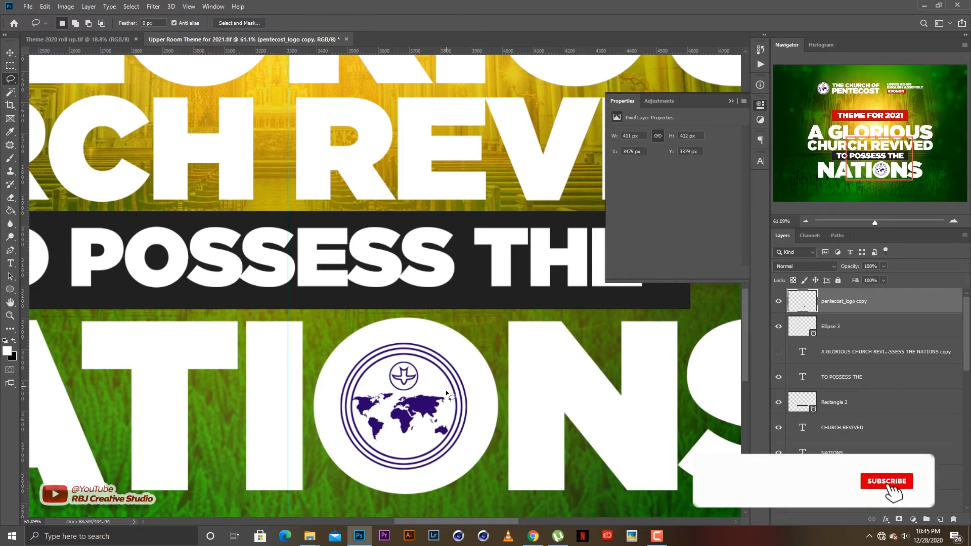
pyautogui.moveTo(445, 386)
pyautogui.mouseDown()
pyautogui.moveTo(444, 435)
pyautogui.moveTo(377, 445)
pyautogui.mouseUp()
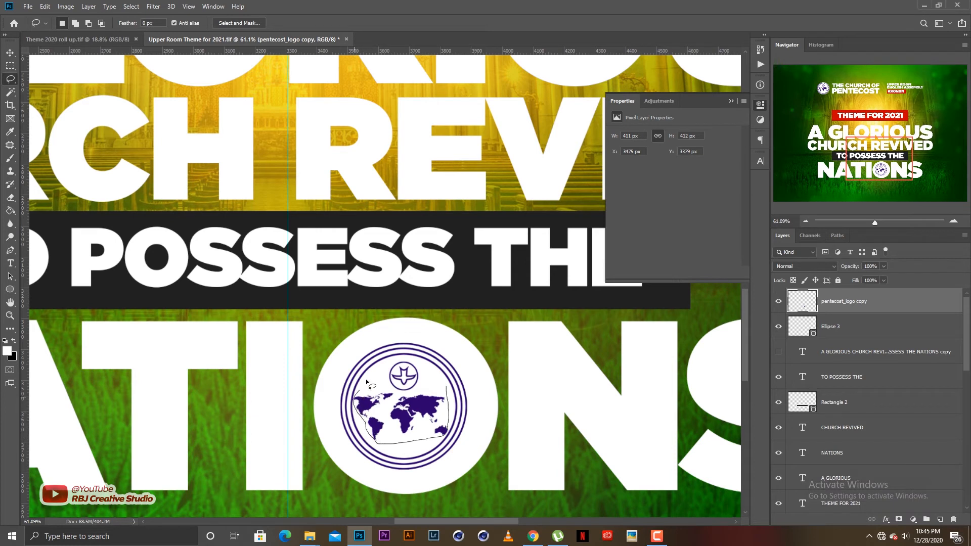
pyautogui.moveTo(366, 381)
pyautogui.mouseDown()
pyautogui.moveTo(400, 358)
pyautogui.moveTo(429, 384)
pyautogui.mouseUp()
pyautogui.press('shift')
pyautogui.hotkey('ctrl', 'shift', 'i')
pyautogui.press('Delete')
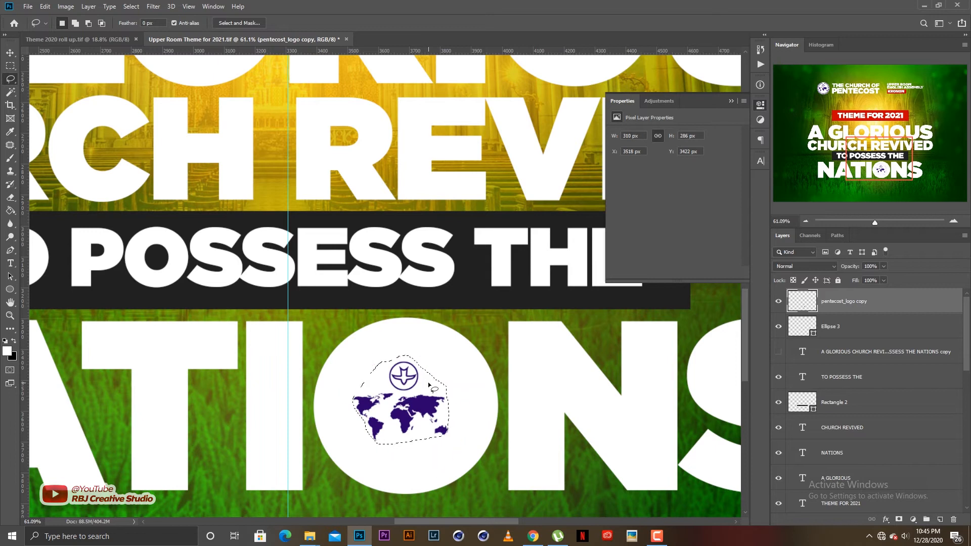
pyautogui.hotkey('ctrl', 'd')
pyautogui.press('v')
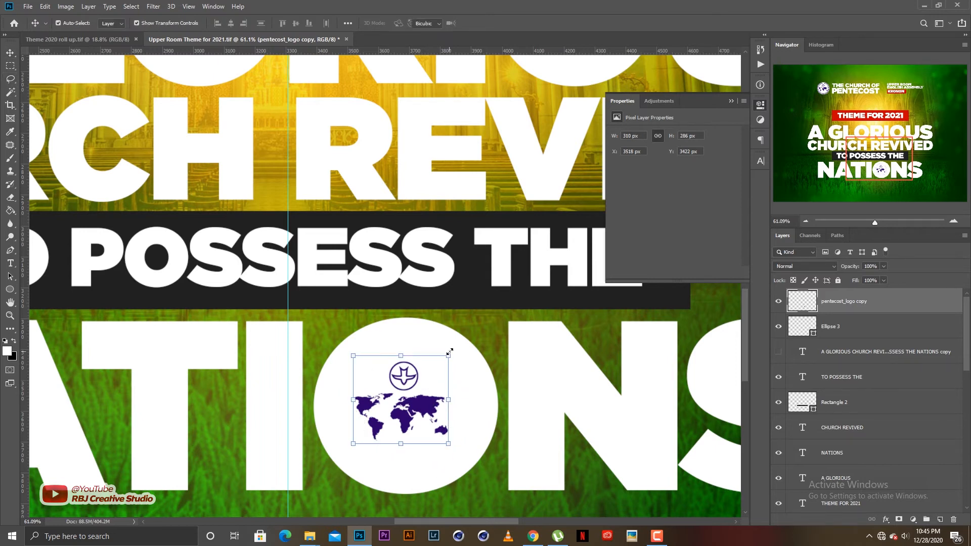
# Enlarge the dove and world map to about 442 × 408 px and nudge them right and up to centre them in the O.
pyautogui.moveTo(448, 356); pyautogui.dragTo(476, 336)
pyautogui.press('Return')
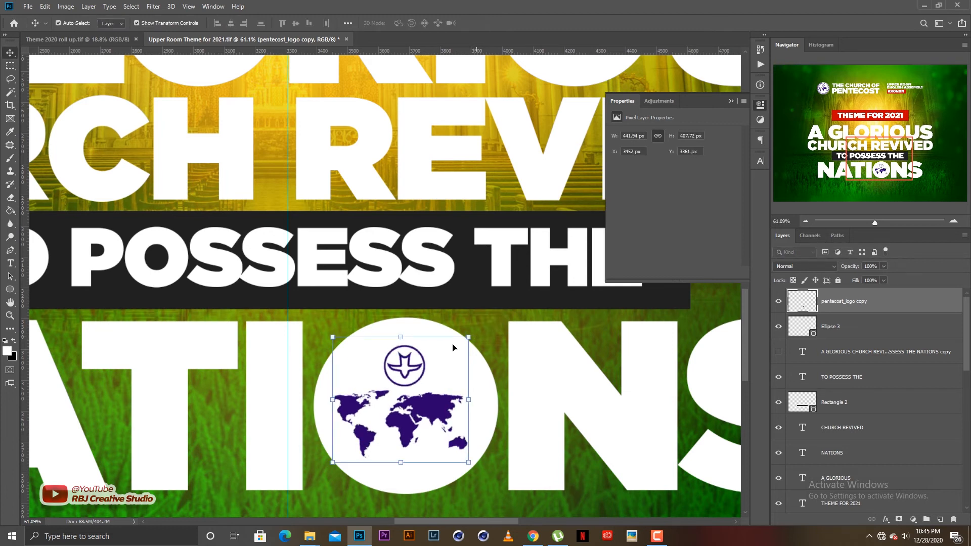
pyautogui.press('Right')
pyautogui.press('Right')
pyautogui.press('Right')
pyautogui.press('Right')
pyautogui.press('Right')
pyautogui.press('Right')
pyautogui.press('Up')
pyautogui.press('Up')
pyautogui.press('Up')
pyautogui.press('Up')
pyautogui.hotkey('ctrl', '0')
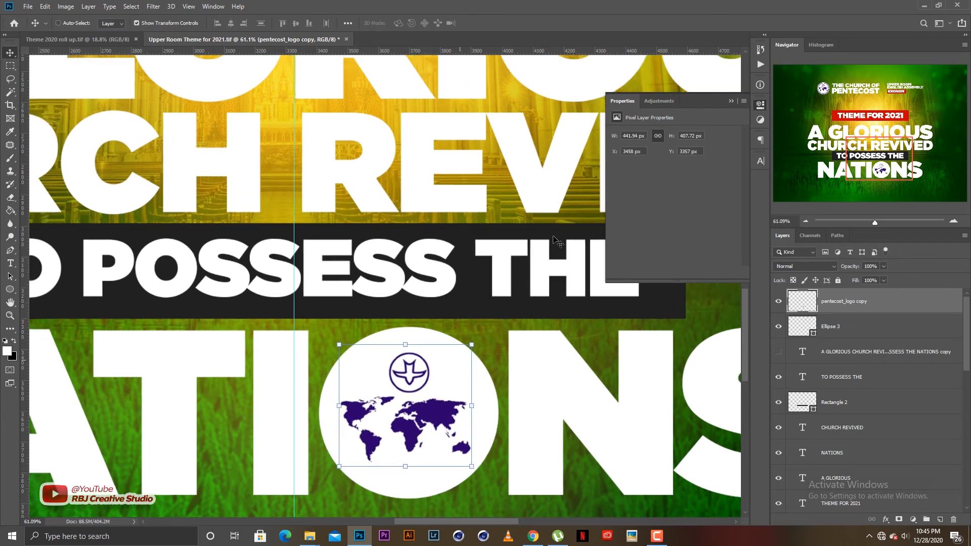
pyautogui.click(757, 107)
pyautogui.click(410, 408)
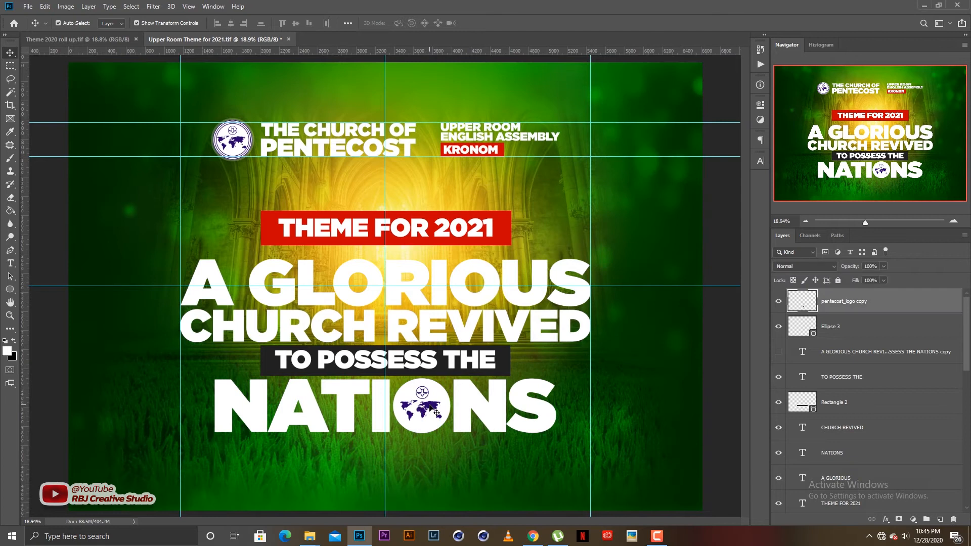
# Nudge the dove and world map left within the O of NATIONS and try a Color Overlay on their layer.
pyautogui.press('Left')
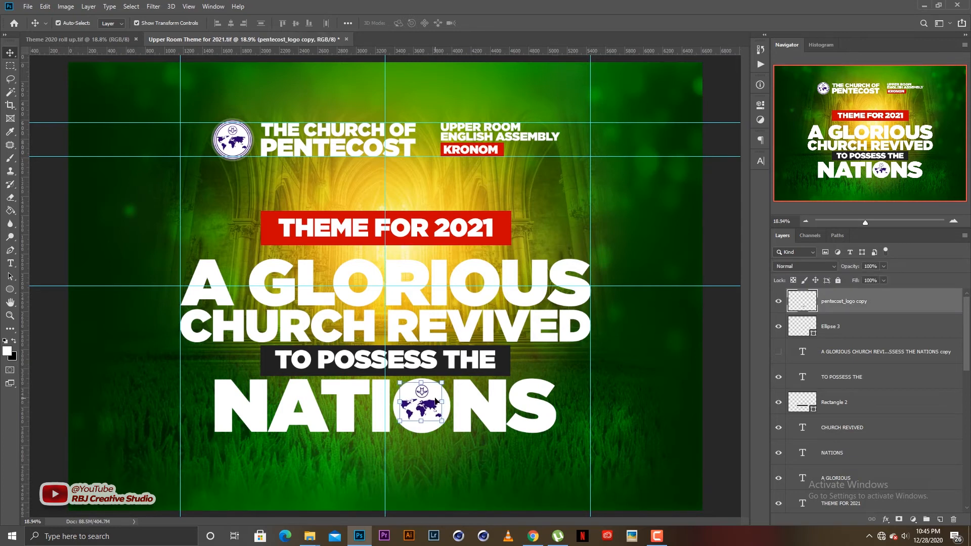
pyautogui.click(648, 393)
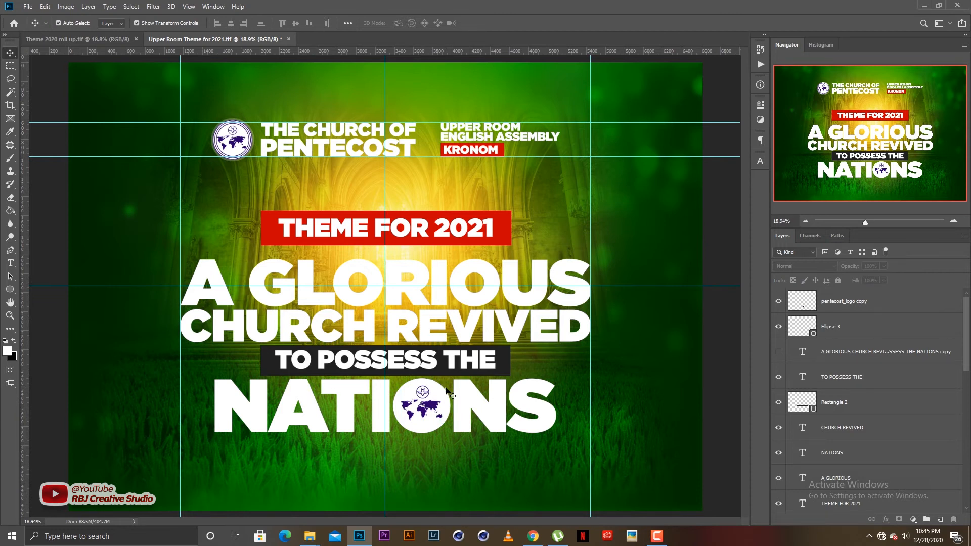
pyautogui.click(434, 408)
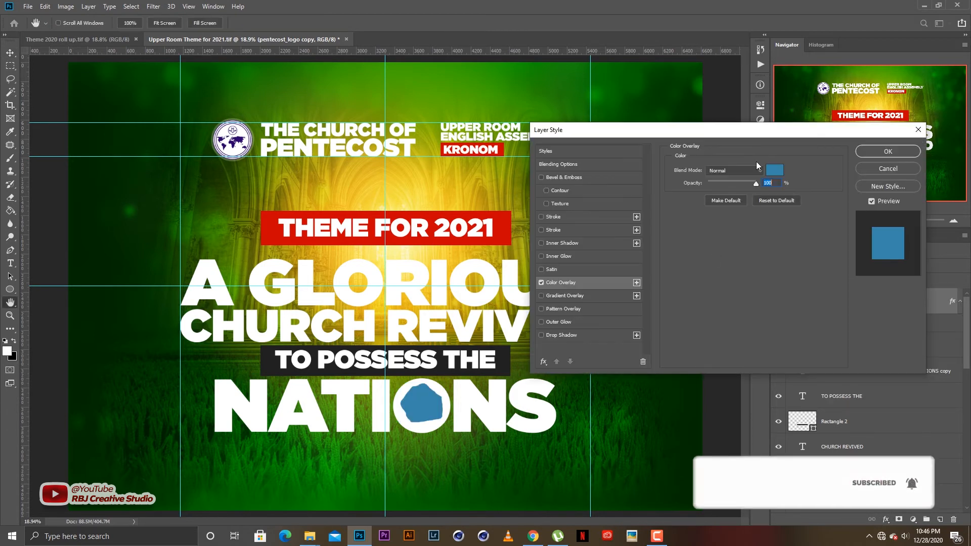
pyautogui.click(875, 166)
# Select all the white areas of the dove and world map layer with the Magic Wand and Similar, and delete them.
pyautogui.press('w')
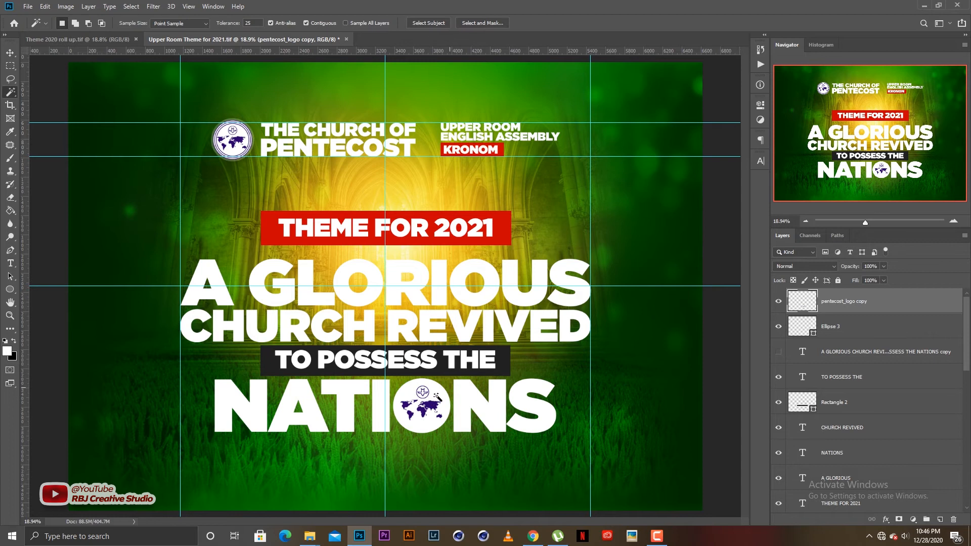
pyautogui.click(434, 400)
pyautogui.rightClick(434, 401)
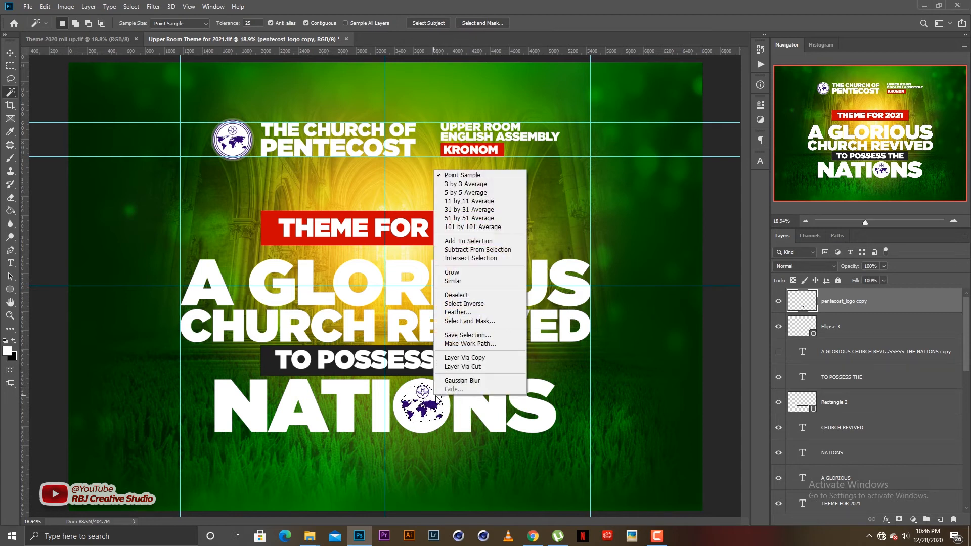
pyautogui.click(465, 282)
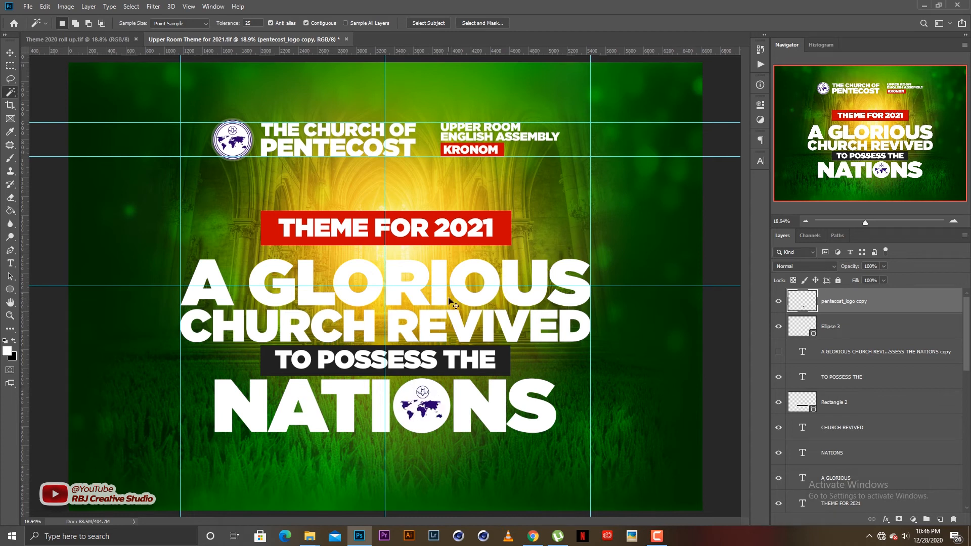
pyautogui.press('v')
# Apply a Color Overlay to the dove and world map, sampling the grass green and darkening it to 124b00.
pyautogui.click(885, 519)
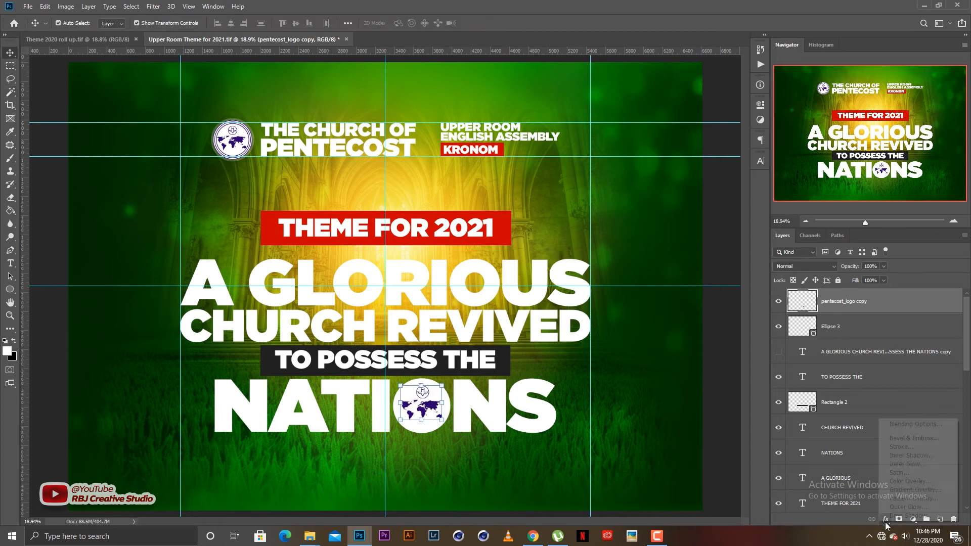
pyautogui.click(910, 483)
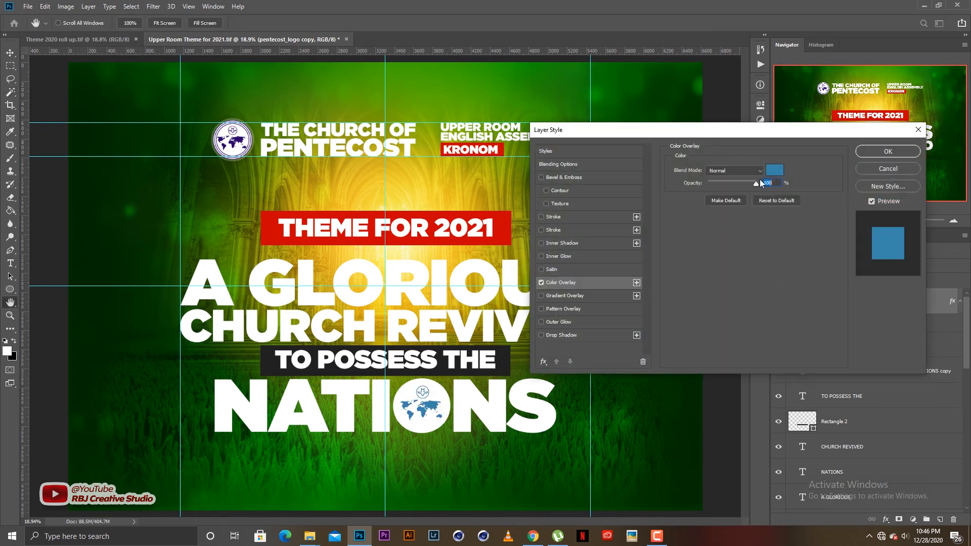
pyautogui.click(774, 170)
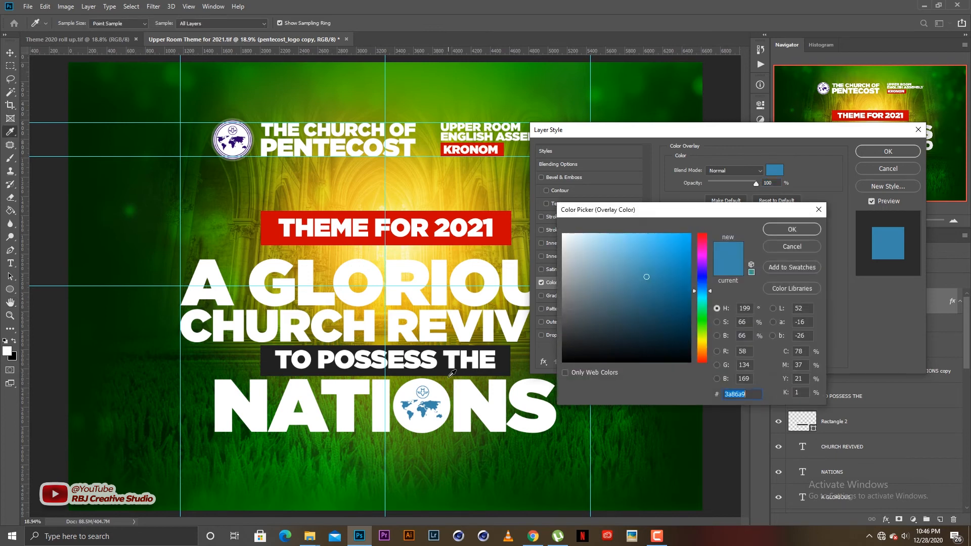
pyautogui.click(505, 233)
pyautogui.click(457, 456)
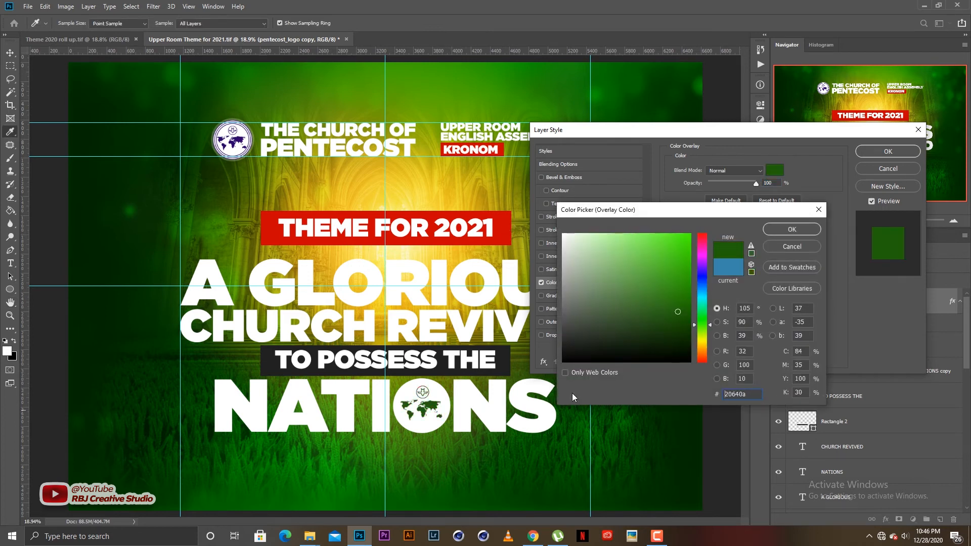
pyautogui.moveTo(679, 317); pyautogui.dragTo(699, 325)
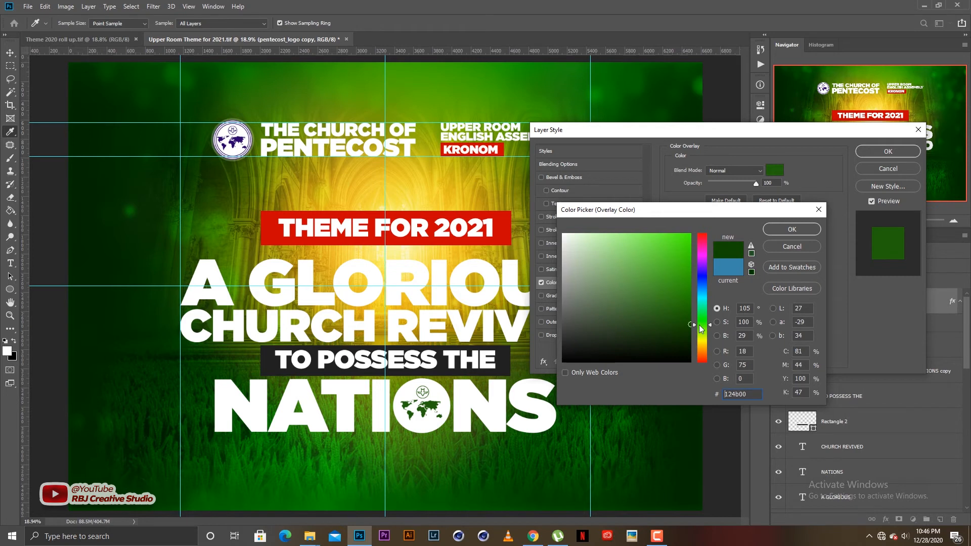
pyautogui.press('Return')
pyautogui.press('Return')
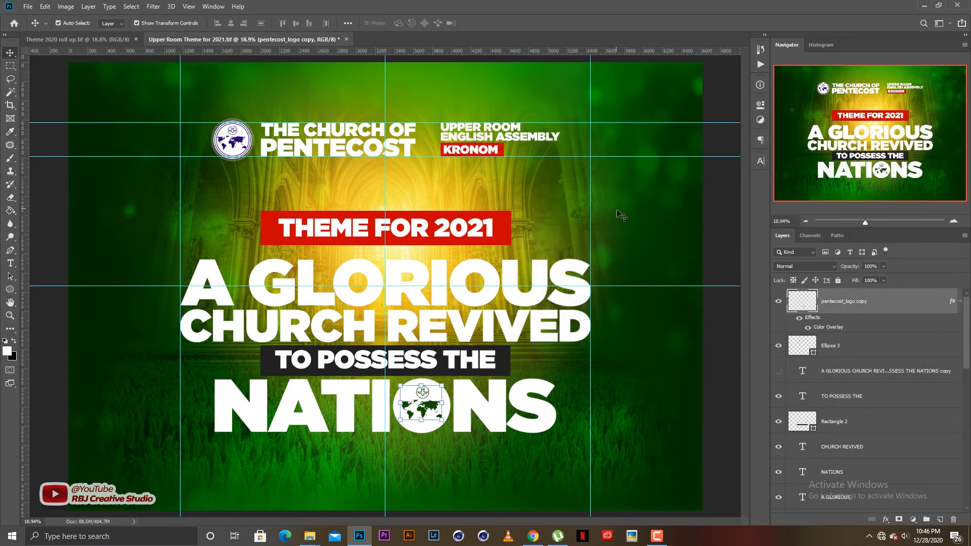
# Try recolouring the dark bar behind TO POSSESS THE with the world map's dark green, 124b00.
pyautogui.click(826, 425)
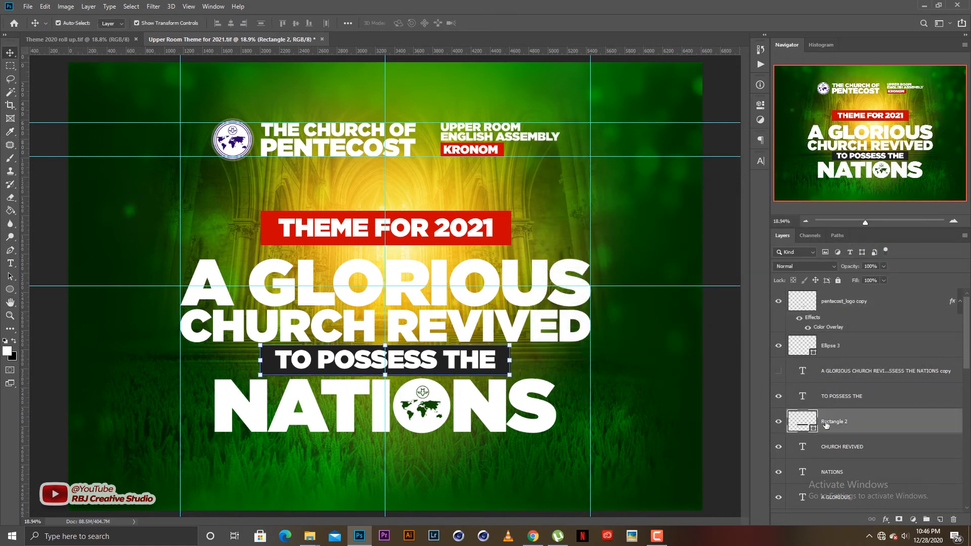
pyautogui.click(430, 406)
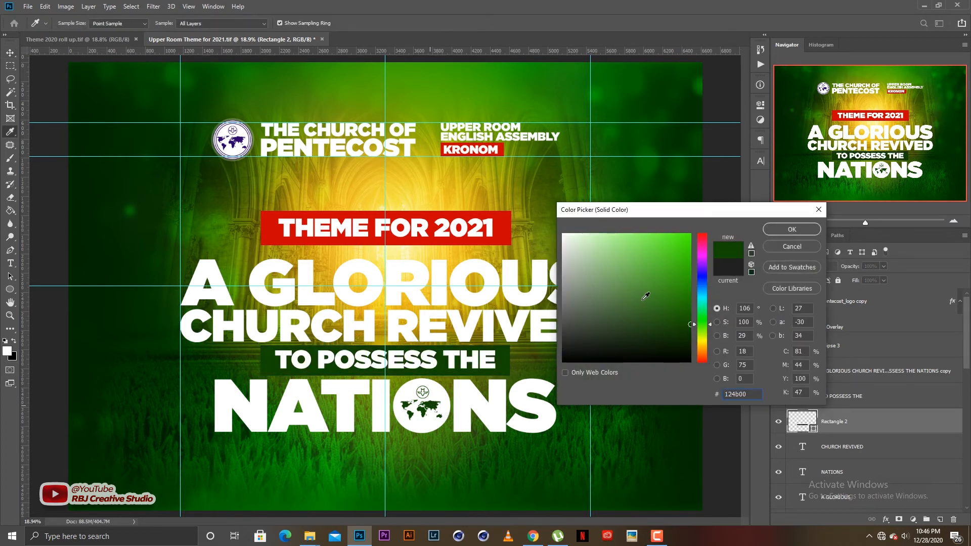
pyautogui.click(793, 229)
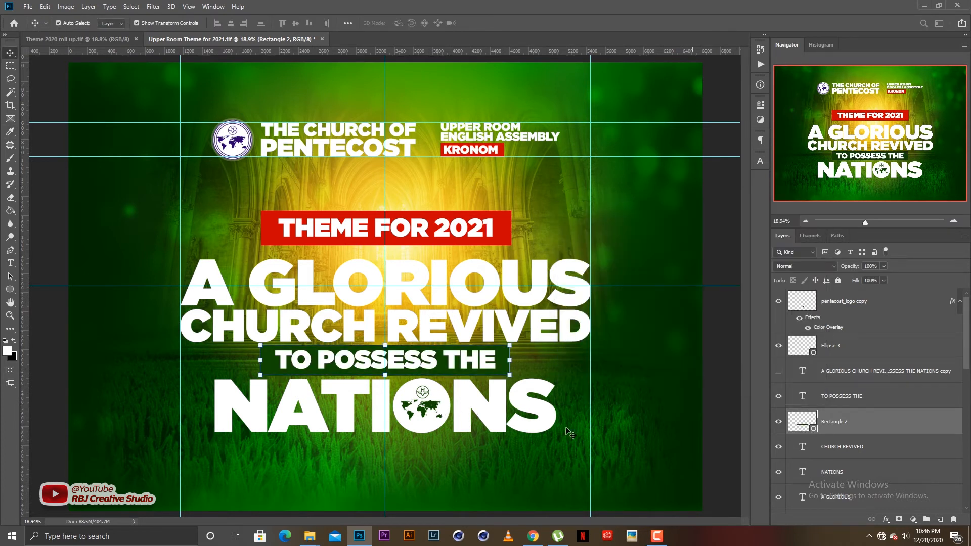
# Select the whole theme block from THEME FOR 2021 to NATIONS and move it up closer to the church header.
pyautogui.moveTo(570, 433); pyautogui.dragTo(261, 229)
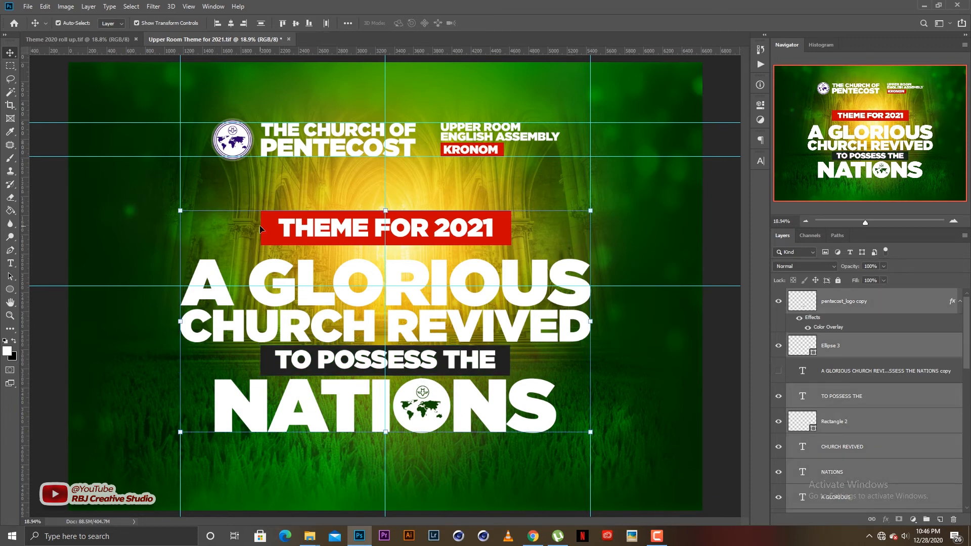
pyautogui.hotkey('shift', 'Up')
pyautogui.hotkey('shift', 'Up')
pyautogui.hotkey('shift', 'Up')
pyautogui.hotkey('shift', 'Up')
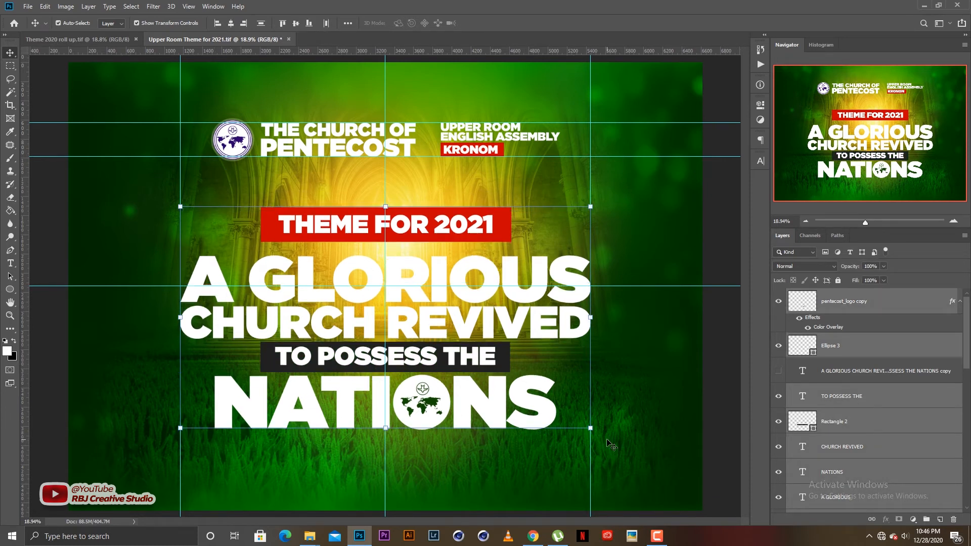
pyautogui.hotkey('shift', 'Up')
pyautogui.hotkey('shift', 'Up')
pyautogui.hotkey('shift', 'Up')
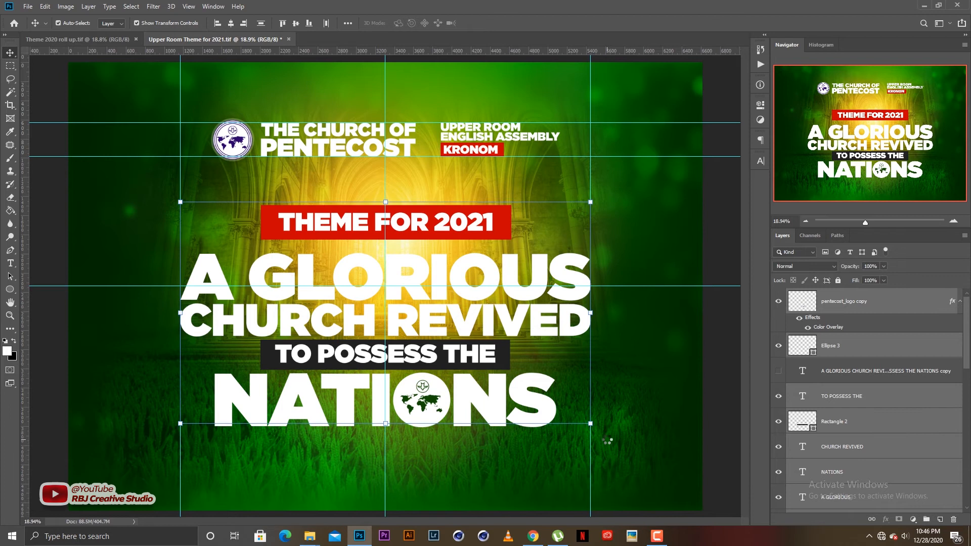
pyautogui.hotkey('shift', 'Up')
pyautogui.hotkey('shift', 'Up')
pyautogui.hotkey('shift', 'Up')
pyautogui.hotkey('shift', 'Up')
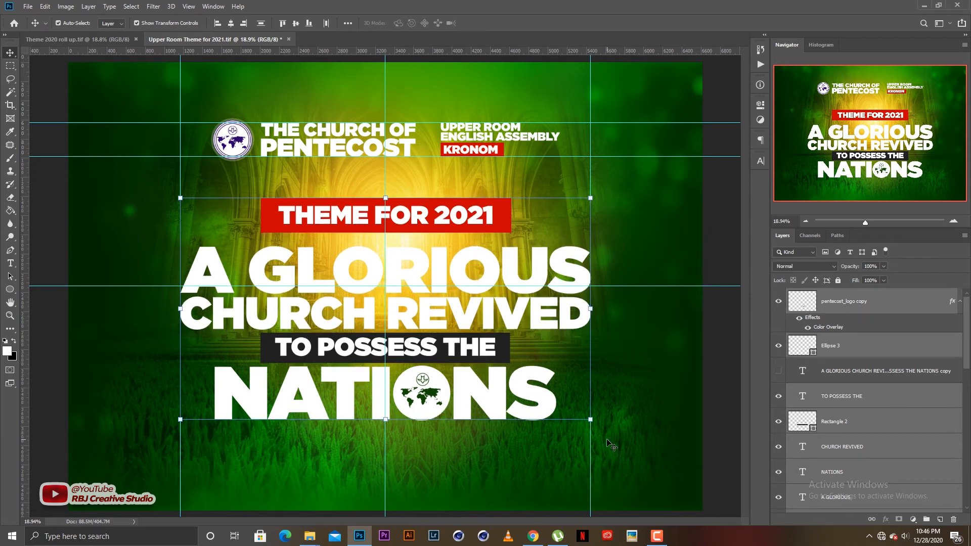
pyautogui.hotkey('shift', 'Up')
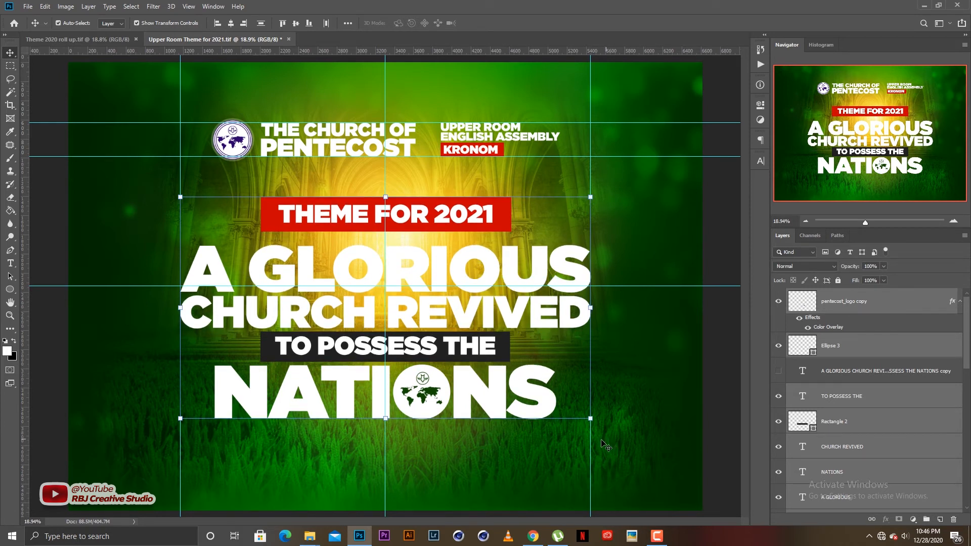
pyautogui.click(653, 429)
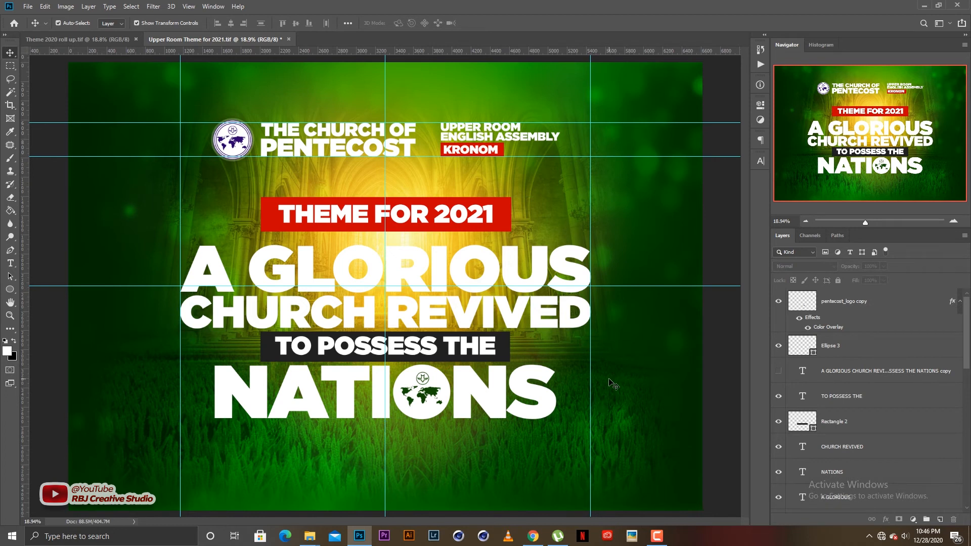
# Place the gold texture 64517e6f8b933adcc44b0fe008b56711.jpg from Downloads as an embedded image directly above the A GLORIOUS layer.
pyautogui.scroll(-1, 528, 359)
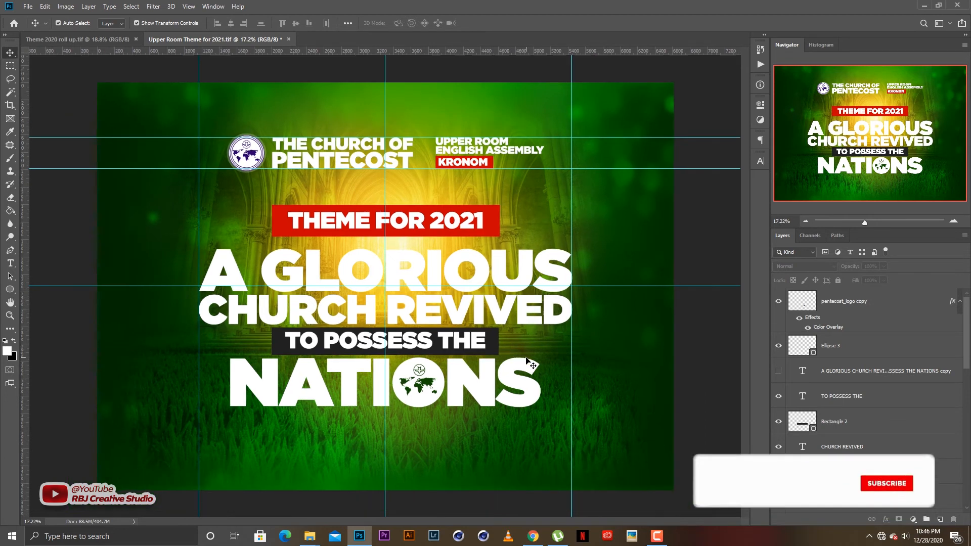
pyautogui.scroll(1, 529, 363)
pyautogui.scroll(-1, 533, 368)
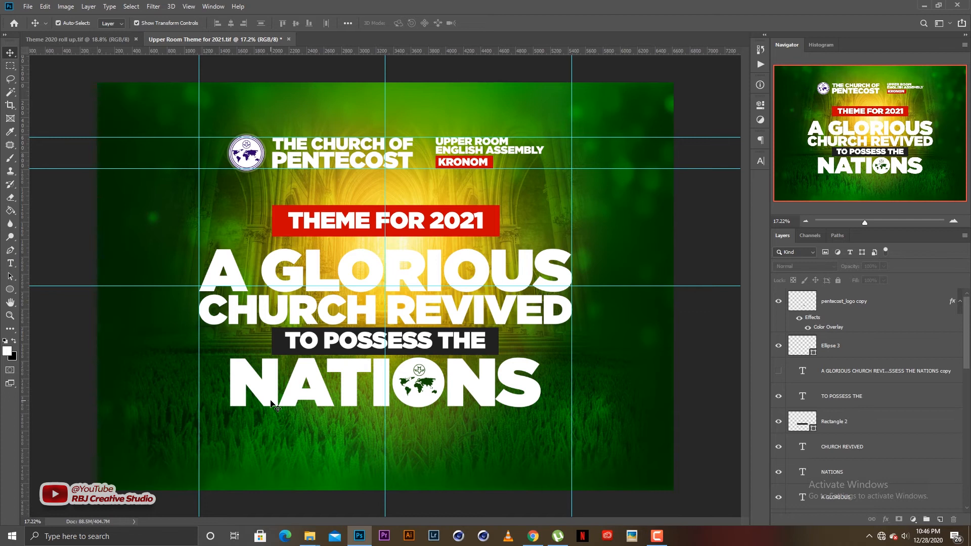
pyautogui.click(434, 269)
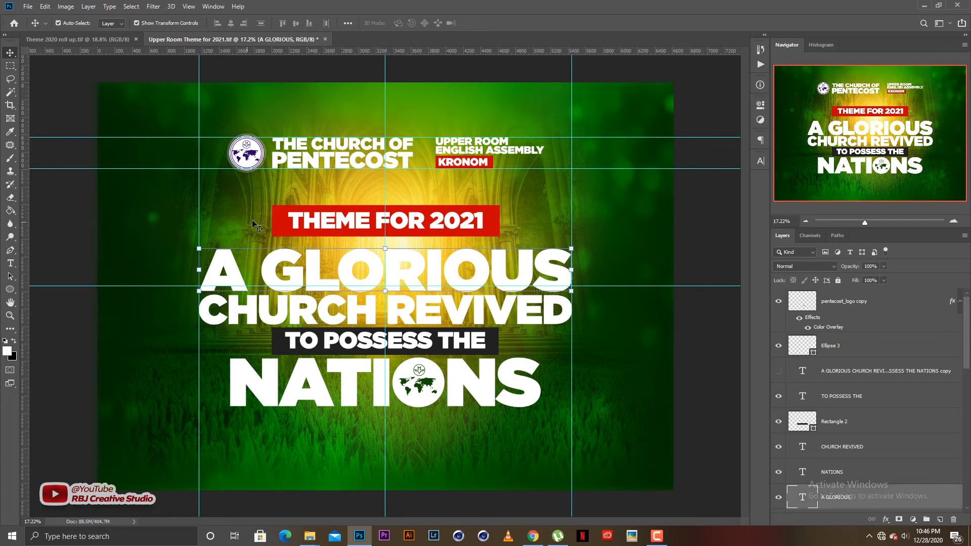
pyautogui.click(29, 7)
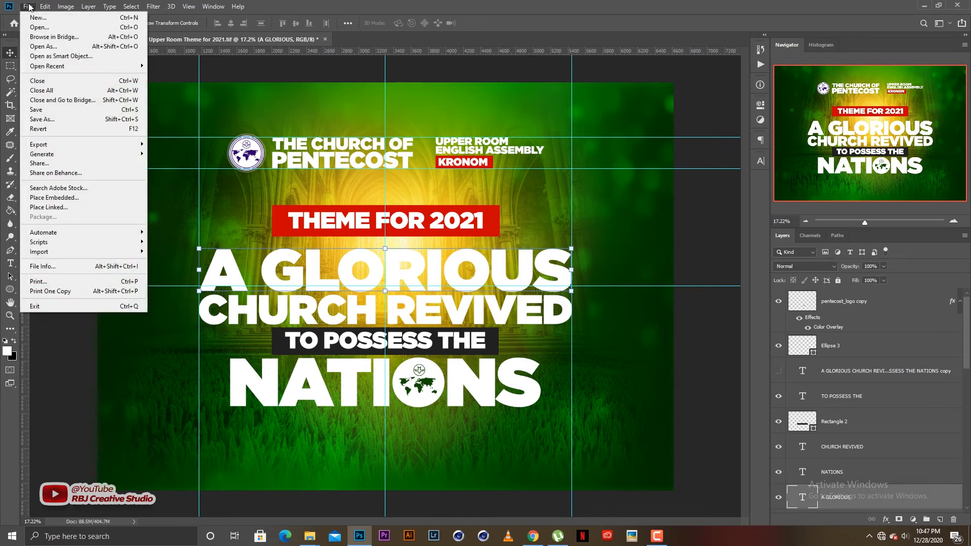
pyautogui.click(54, 198)
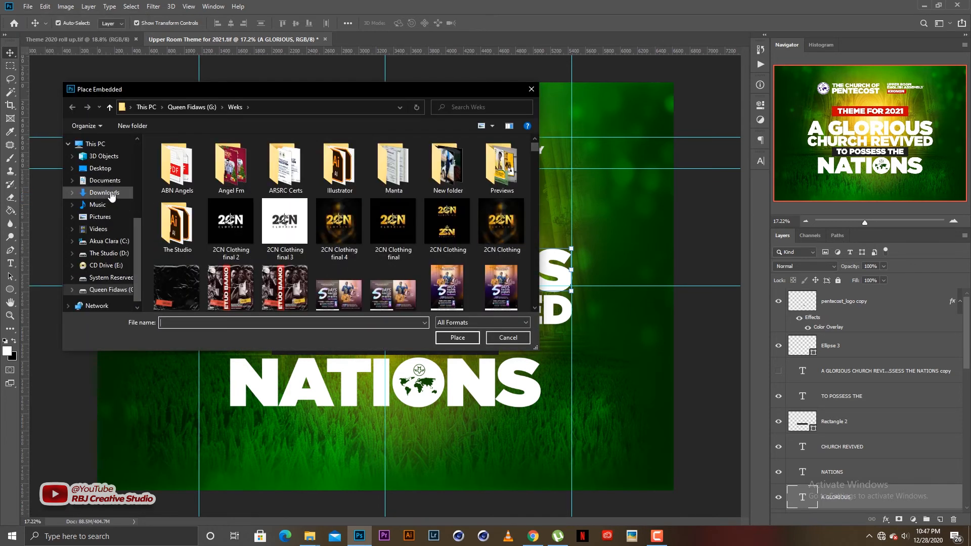
pyautogui.click(112, 195)
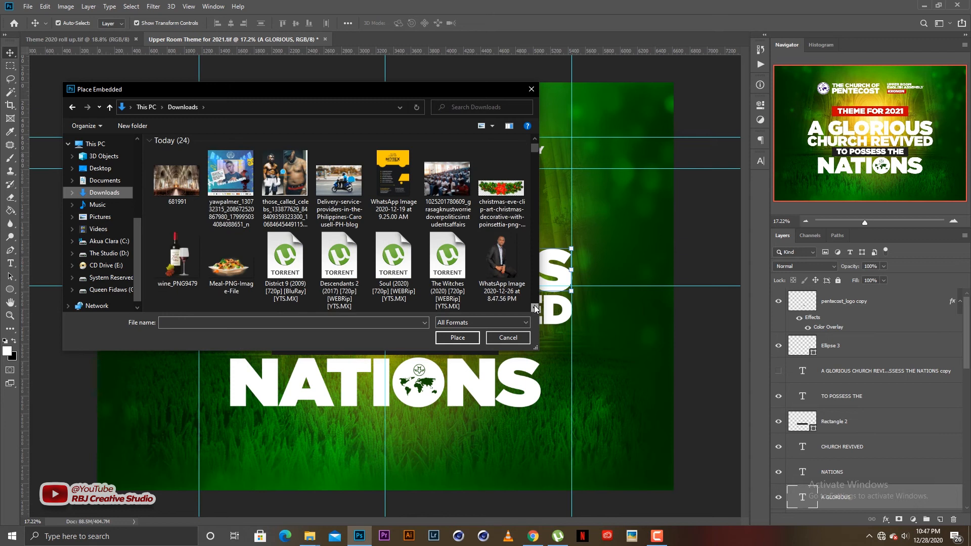
pyautogui.click(535, 307)
pyautogui.scroll(-5, 535, 308)
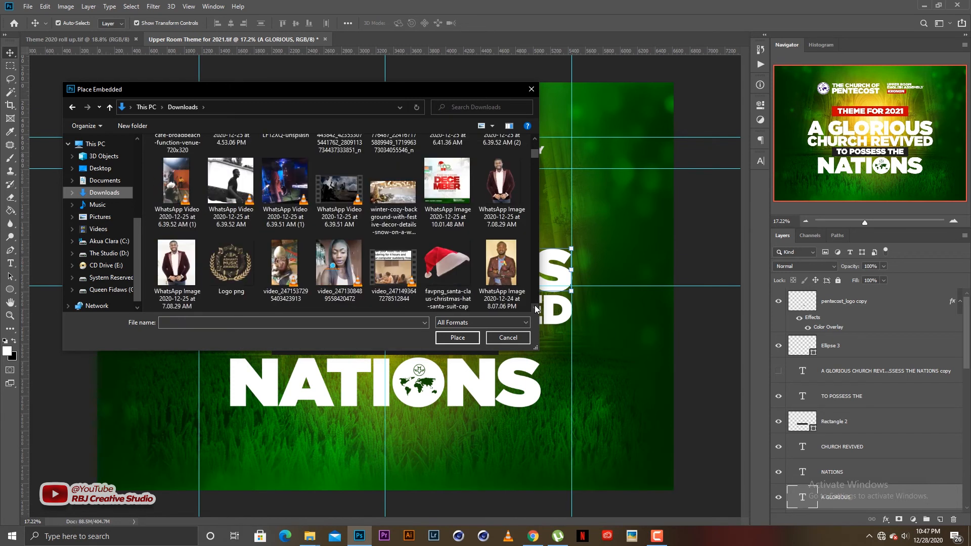
pyautogui.scroll(-8, 537, 309)
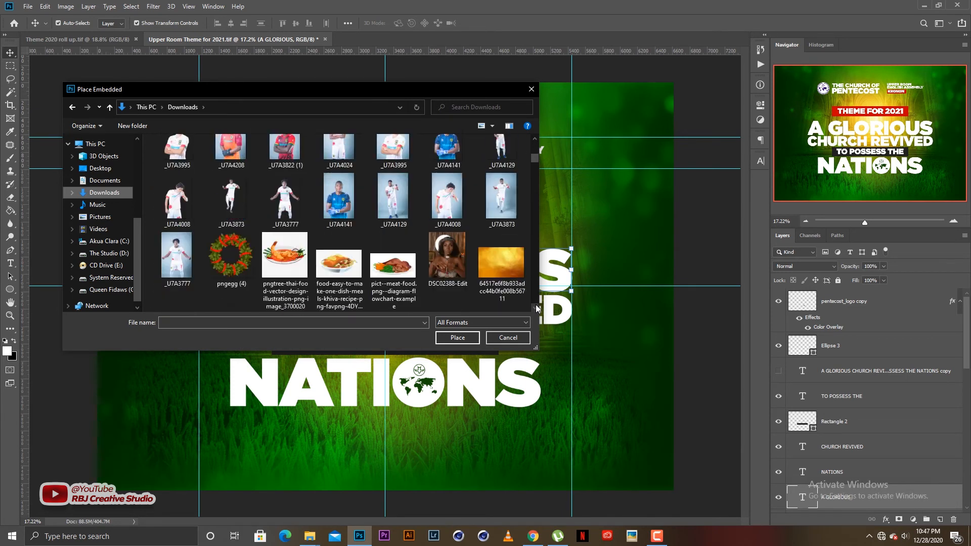
pyautogui.scroll(1, 490, 202)
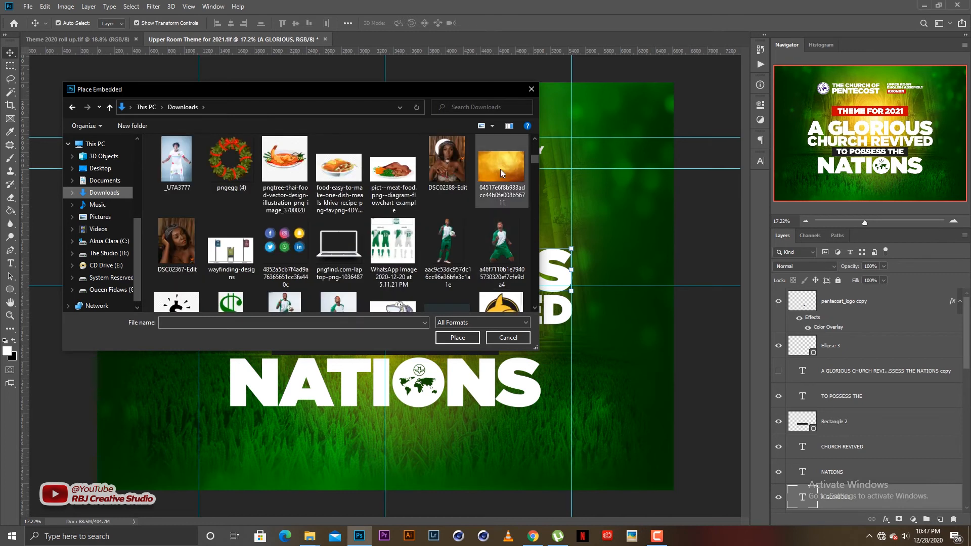
pyautogui.press('Escape')
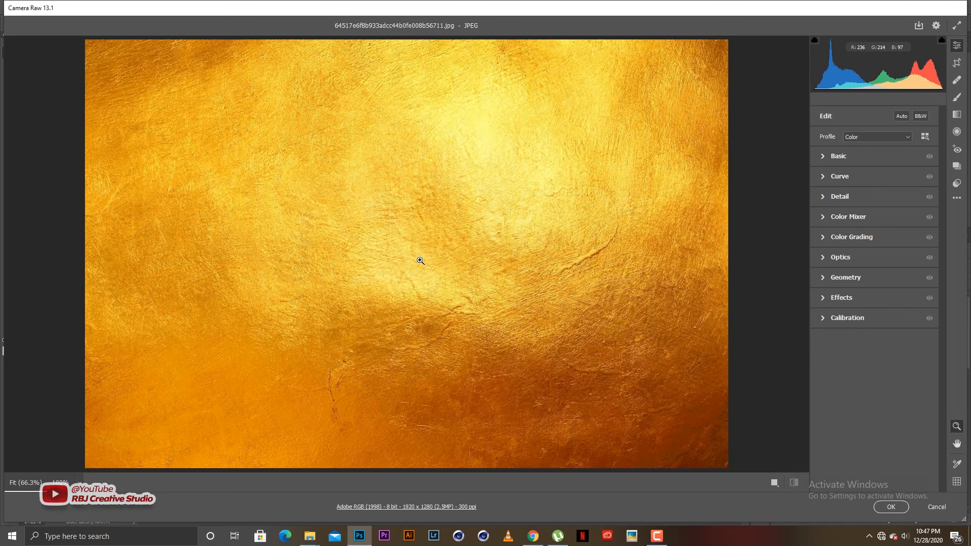
pyautogui.press('Return')
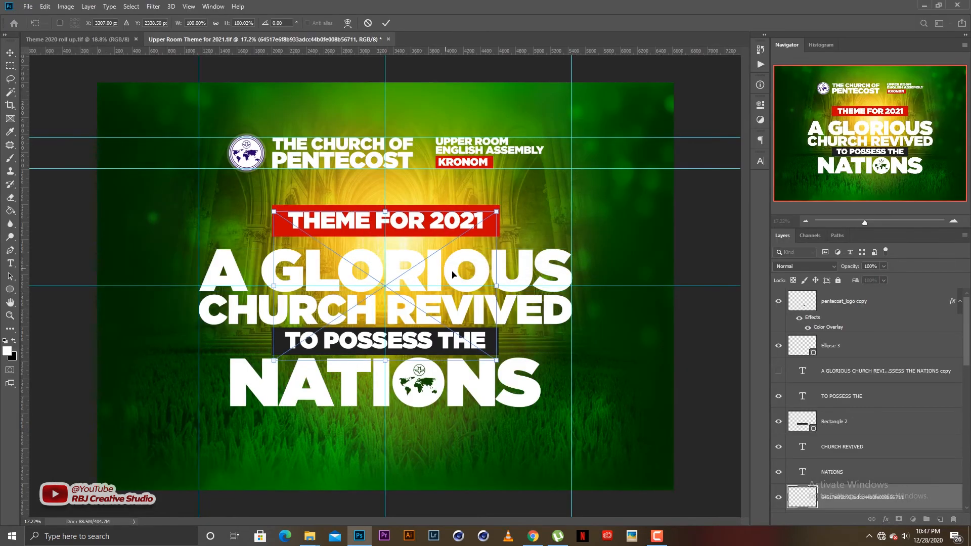
pyautogui.press('Return')
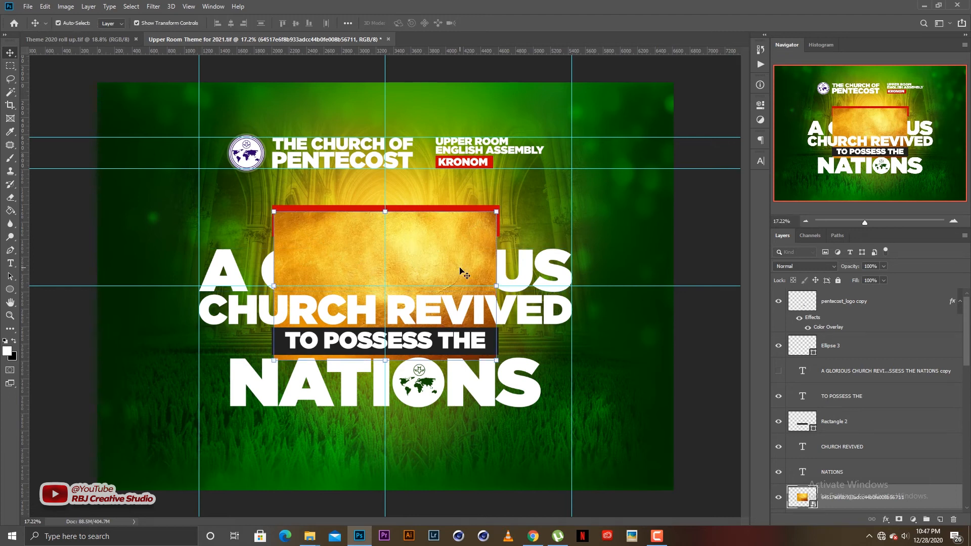
# Clip the gold texture to the A GLORIOUS text, scale it to about 177% and shift it downward.
pyautogui.hotkey('ctrl', 'alt', 'g')
pyautogui.hotkey('ctrl', 't')
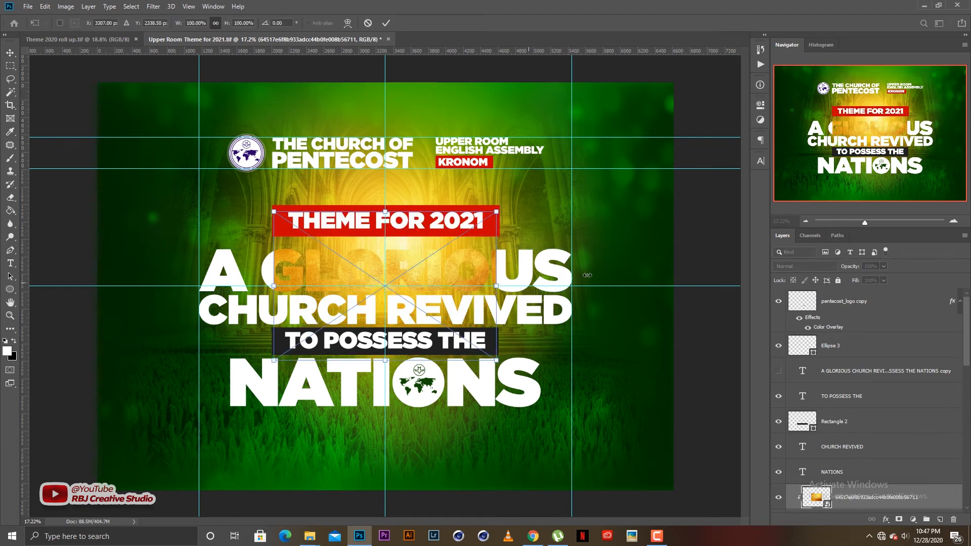
pyautogui.moveTo(586, 275); pyautogui.dragTo(582, 283)
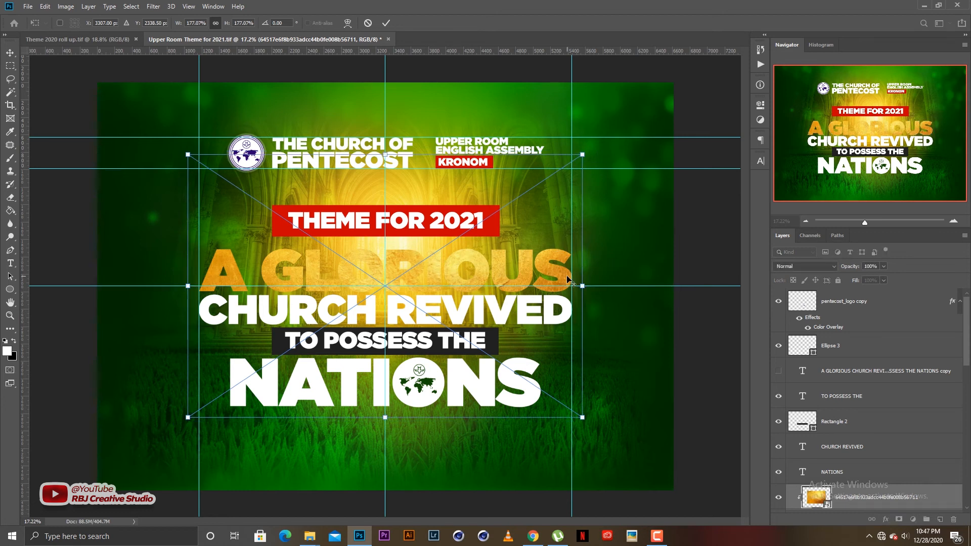
pyautogui.moveTo(498, 285); pyautogui.dragTo(499, 318)
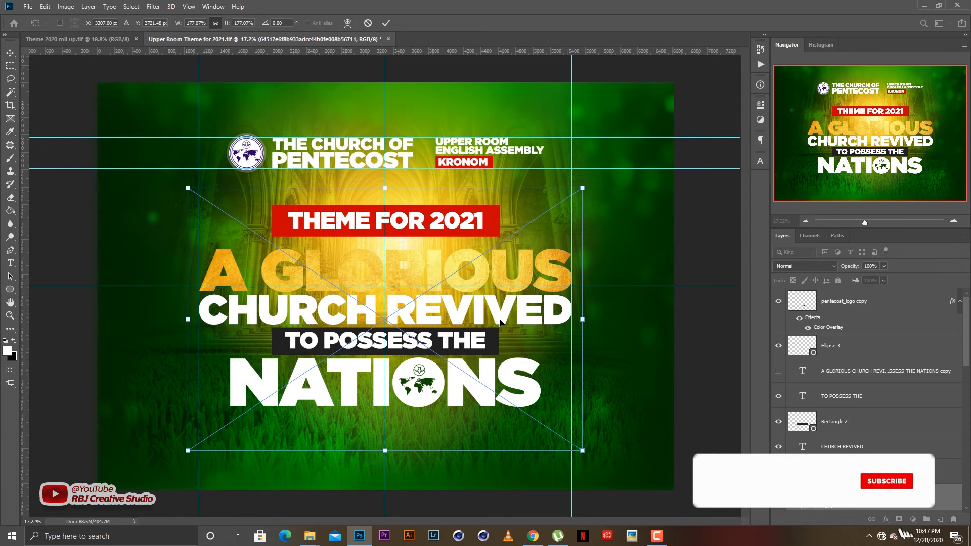
pyautogui.press('Return')
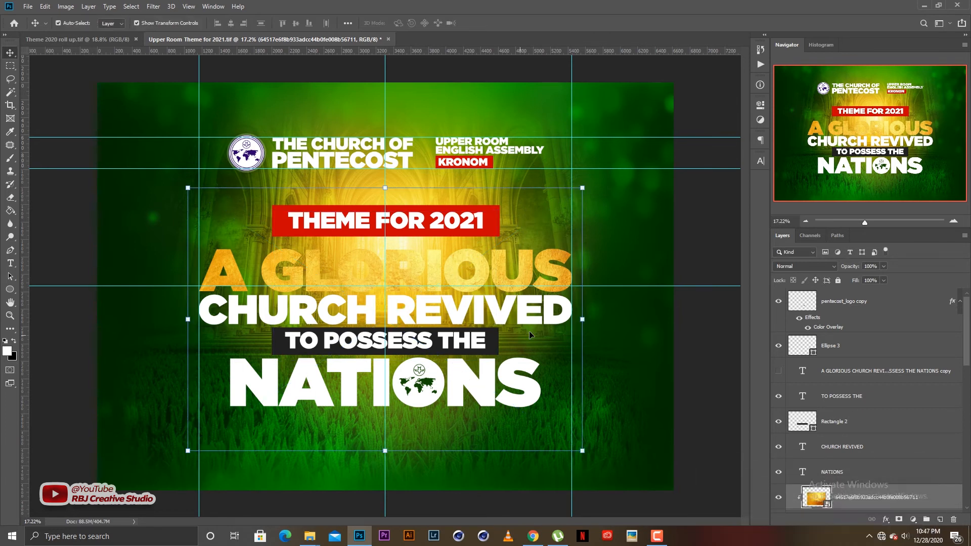
# Duplicate the gold texture directly above the CHURCH REVIVED layer and clip the copy to that text.
pyautogui.scroll(-3, 819, 428)
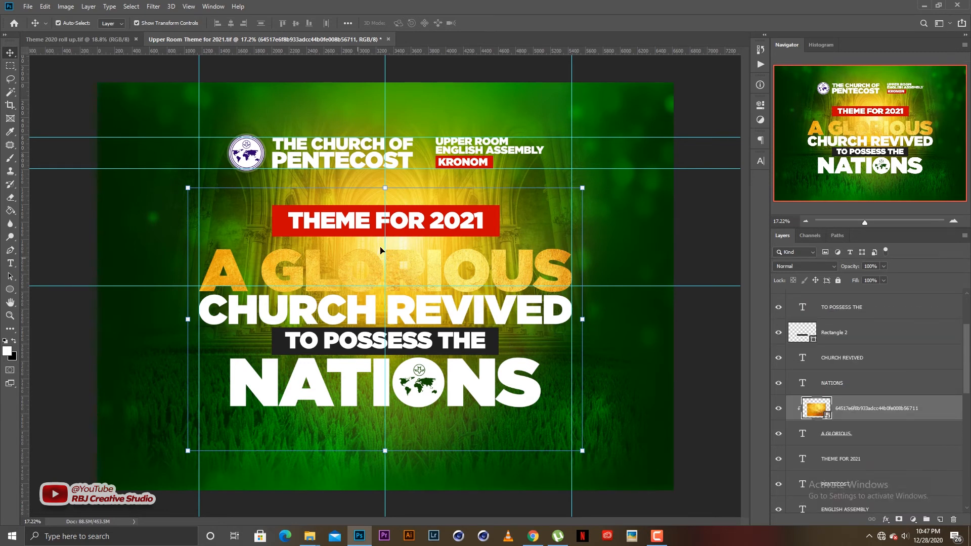
pyautogui.scroll(1, 405, 266)
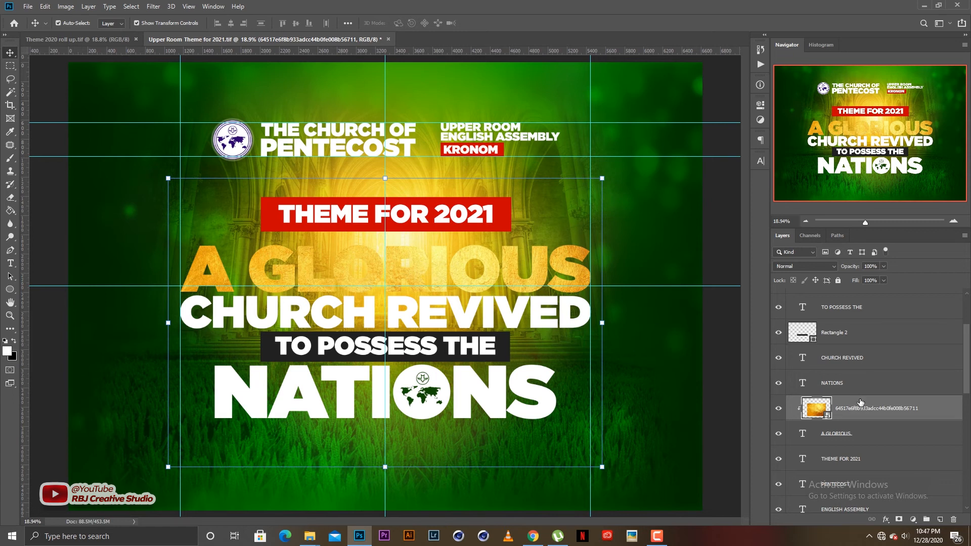
pyautogui.scroll(-1, 875, 401)
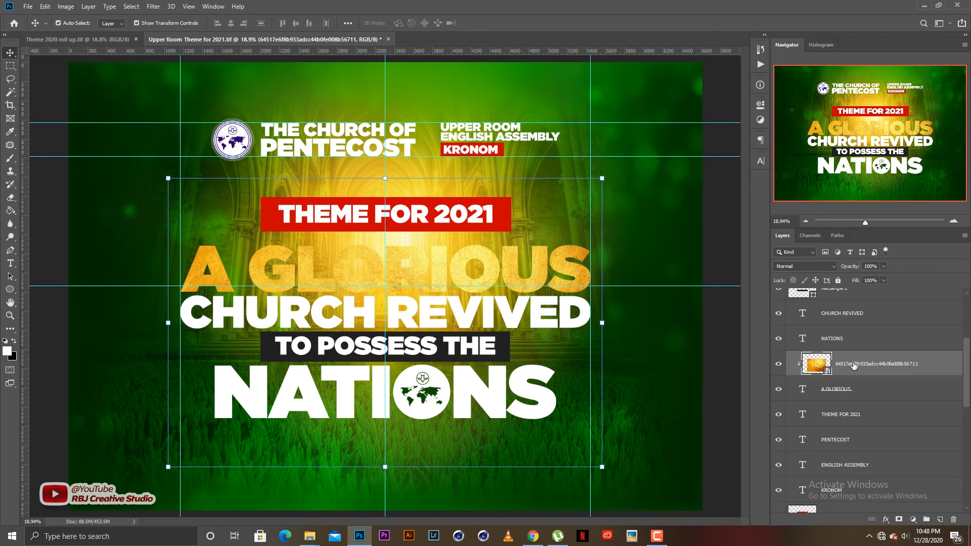
pyautogui.moveTo(854, 367); pyautogui.dragTo(850, 310)
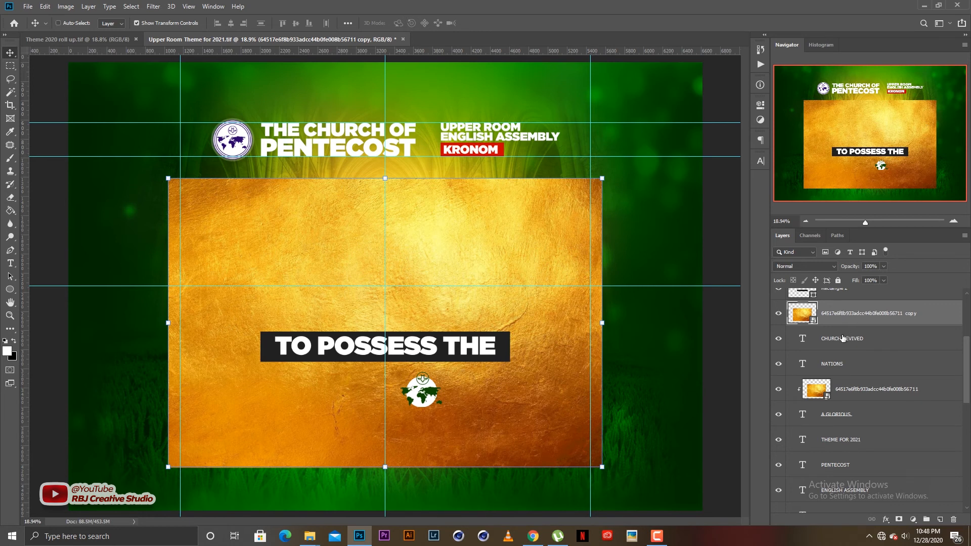
pyautogui.hotkey('ctrl', 'alt', 'g')
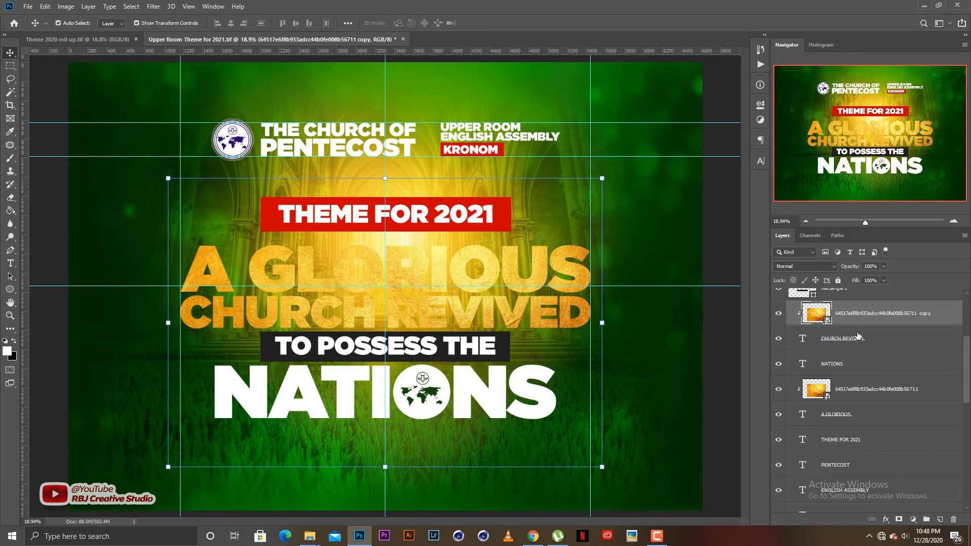
# Duplicate the gold texture directly above the NATIONS layer and hide the new copy.
pyautogui.moveTo(853, 320); pyautogui.dragTo(849, 353)
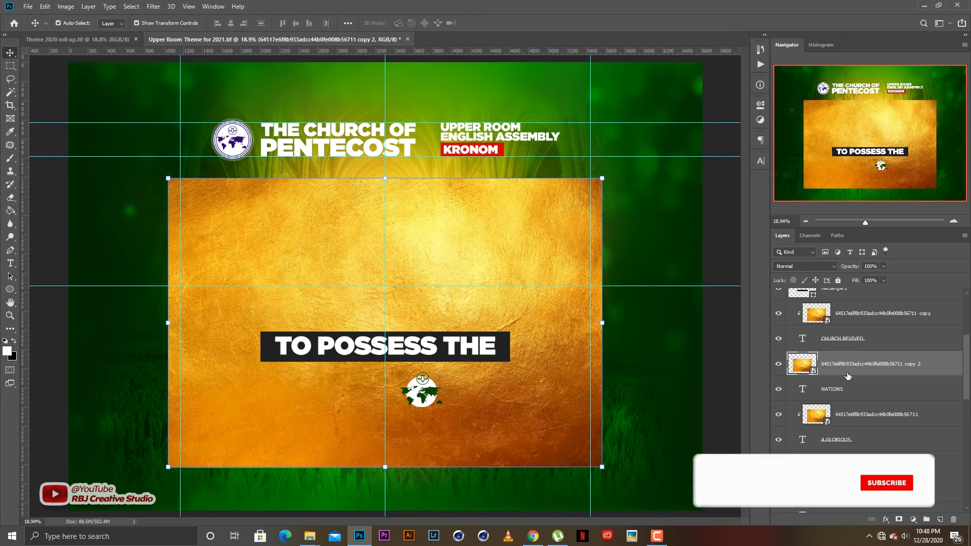
pyautogui.click(779, 363)
pyautogui.click(951, 387)
# Move the Ellipse 3 layer directly above NATIONS and merge the two layers into one.
pyautogui.moveTo(965, 374); pyautogui.dragTo(969, 344)
pyautogui.scroll(-1, 933, 348)
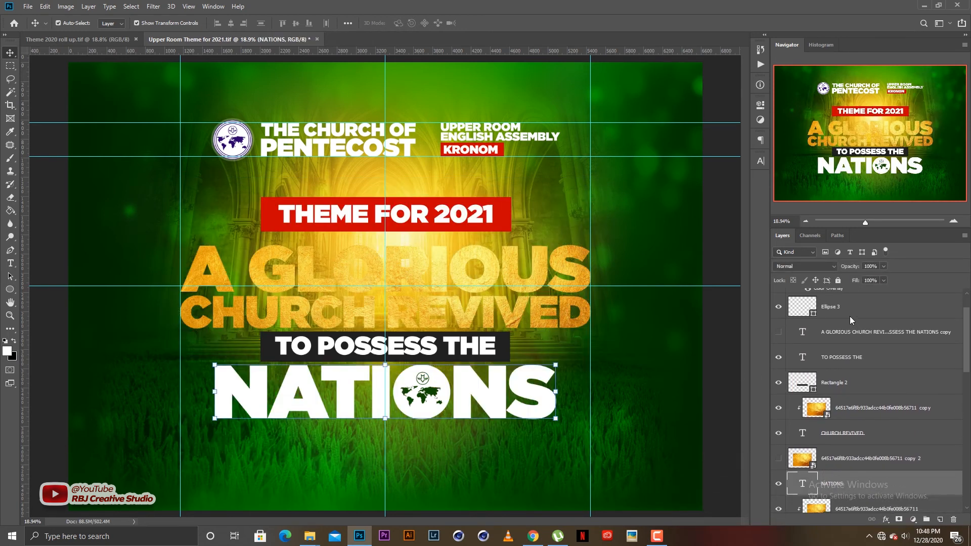
pyautogui.moveTo(842, 310); pyautogui.dragTo(815, 471)
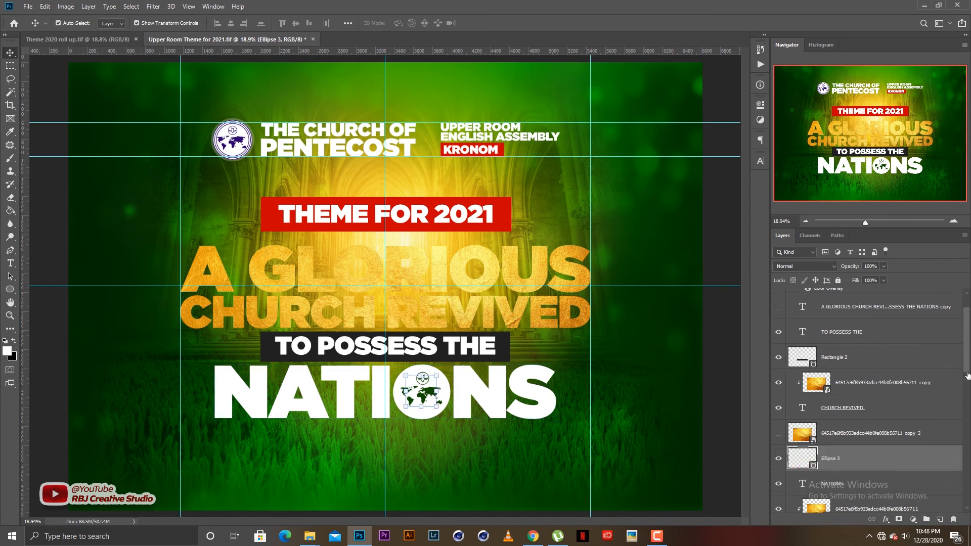
pyautogui.moveTo(967, 367); pyautogui.dragTo(967, 382)
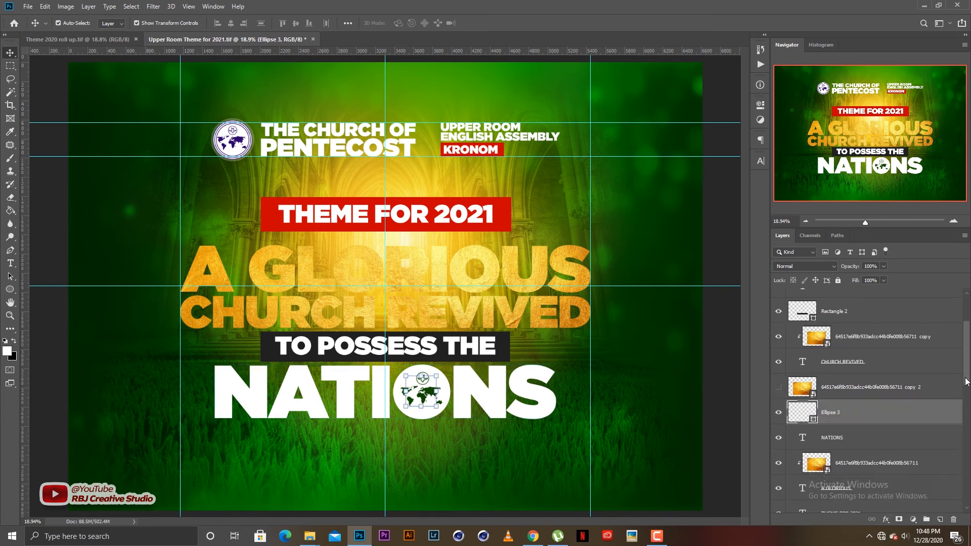
pyautogui.click(838, 438)
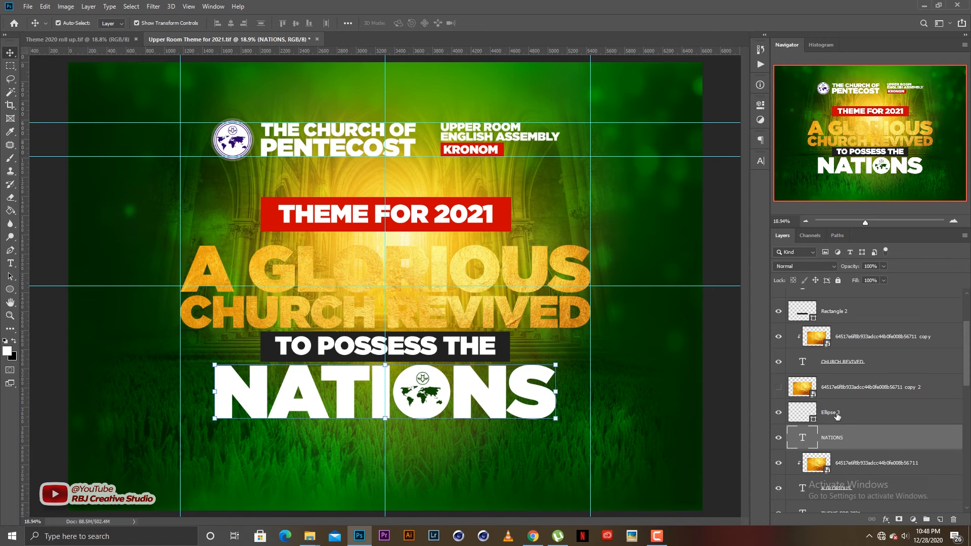
pyautogui.click(839, 421)
pyautogui.click(839, 439)
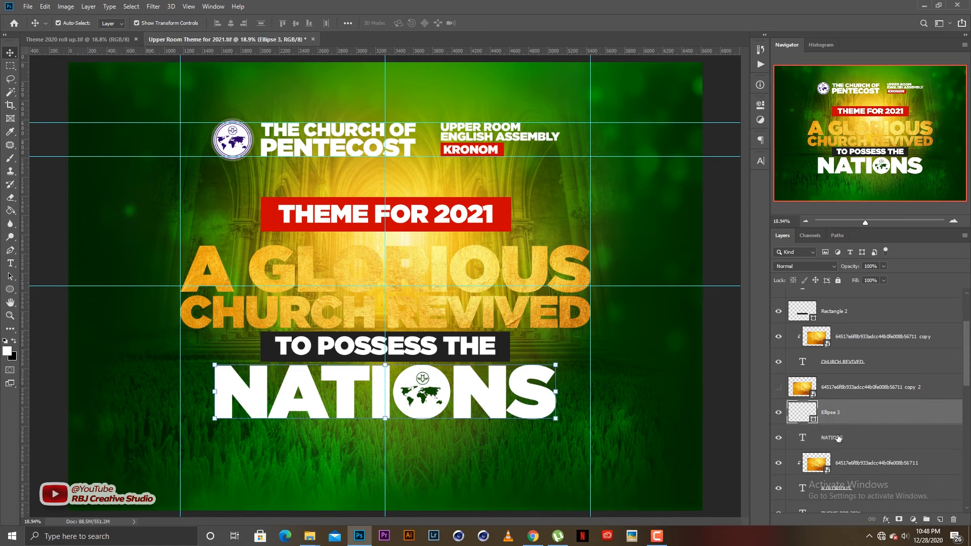
pyautogui.keyDown('shift'); pyautogui.click(842, 421); pyautogui.keyUp('shift')
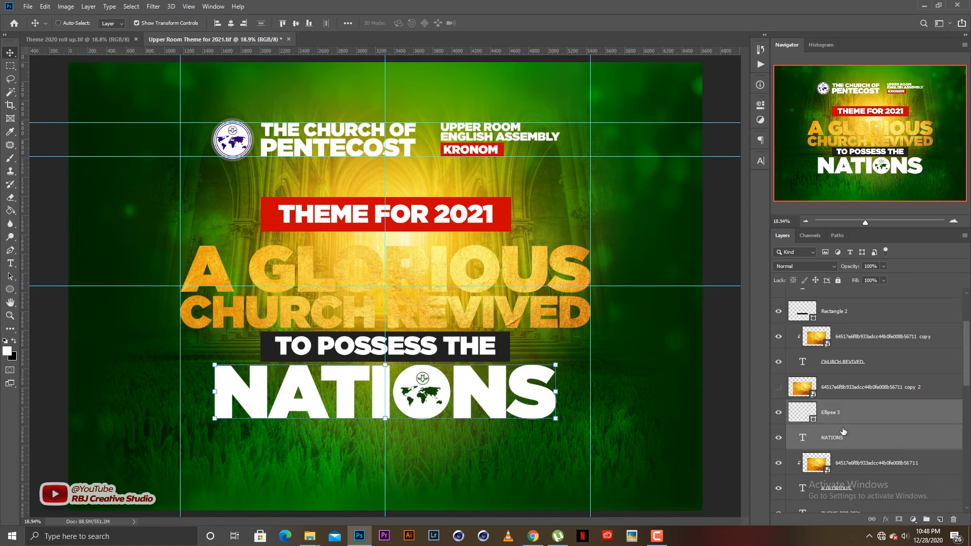
pyautogui.hotkey('ctrl', 'e')
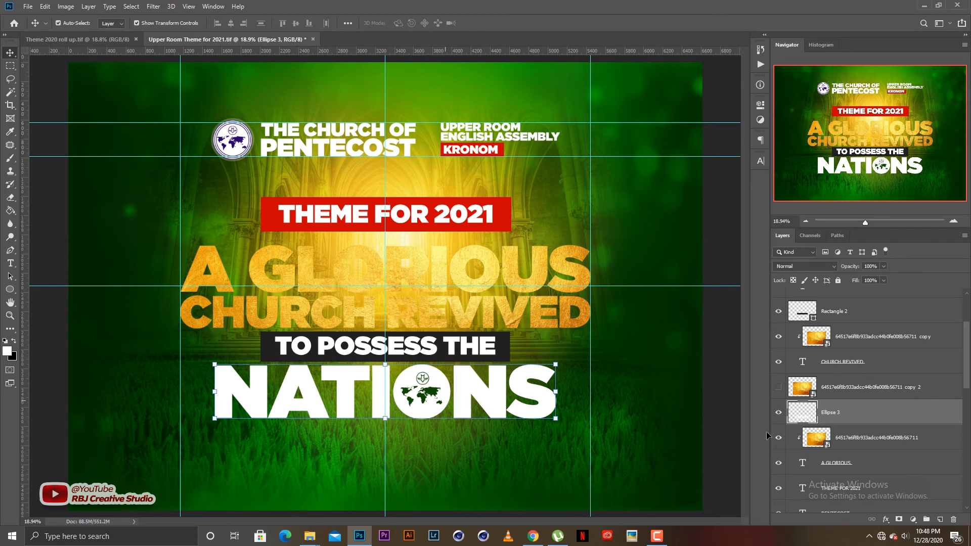
# Show the second gold texture copy and clip it to the merged NATIONS layer.
pyautogui.click(779, 388)
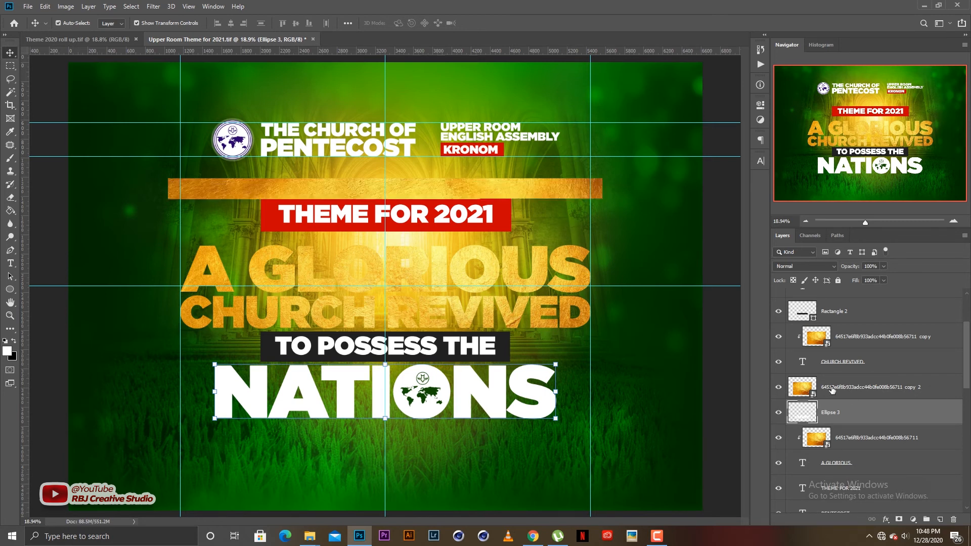
pyautogui.click(833, 388)
pyautogui.hotkey('ctrl', 'alt', 'g')
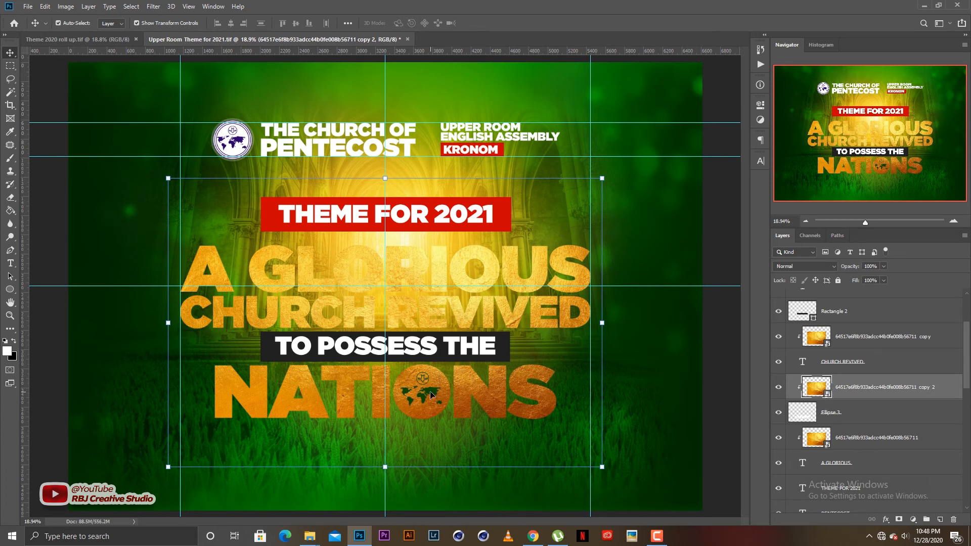
# Shift the NATIONS gold texture downward so its brighter area fills the letters, and lock that texture layer.
pyautogui.hotkey('ctrl', 't')
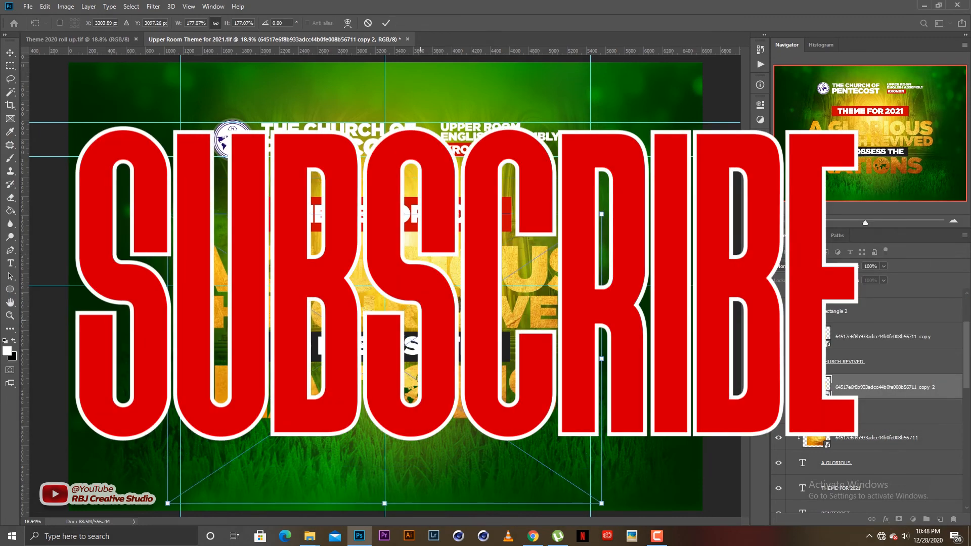
pyautogui.moveTo(420, 321)
pyautogui.mouseDown()
pyautogui.moveTo(424, 310)
pyautogui.moveTo(423, 320)
pyautogui.mouseUp()
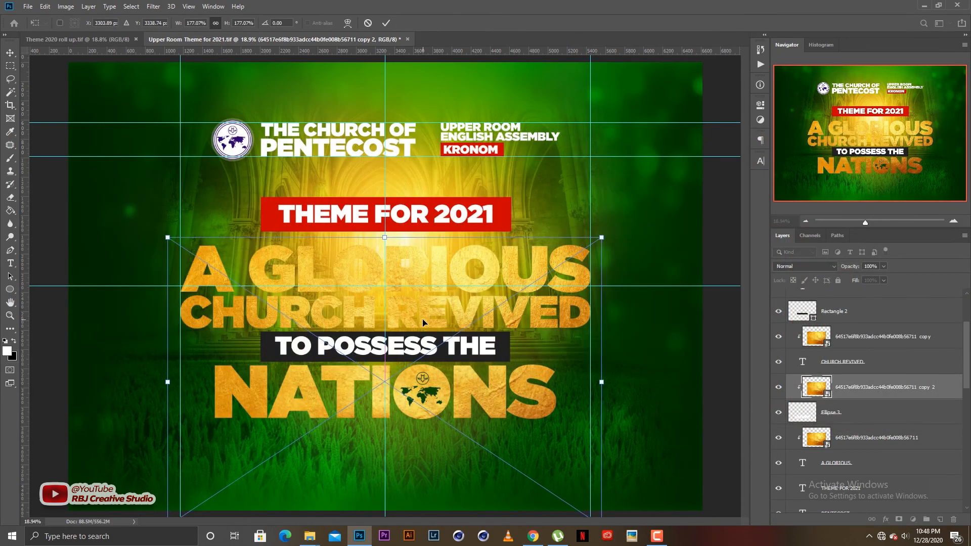
pyautogui.press('Return')
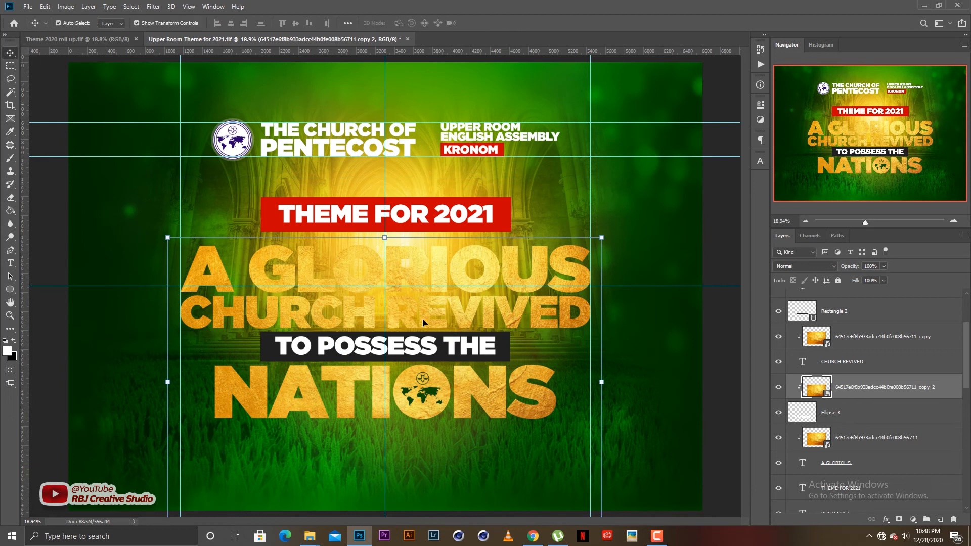
pyautogui.click(837, 280)
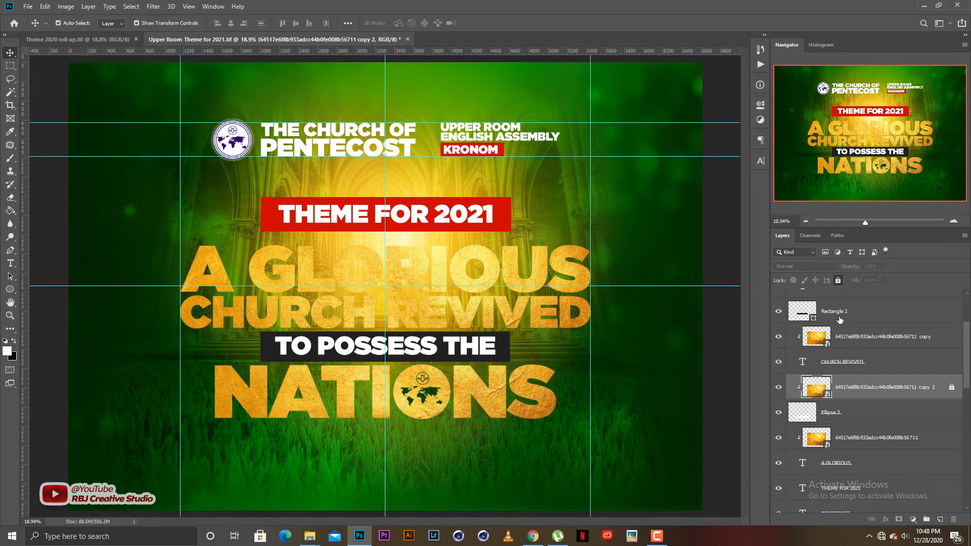
# Change the Color Overlay of the pentecost_logo copy layer inside NATIONS to black, 000000.
pyautogui.scroll(3, 840, 320)
pyautogui.rightClick(832, 323)
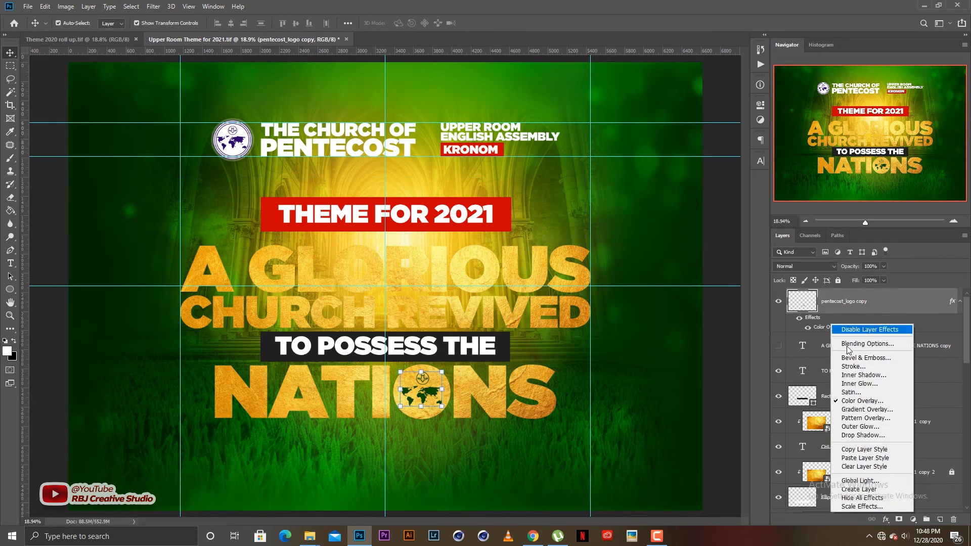
pyautogui.click(851, 402)
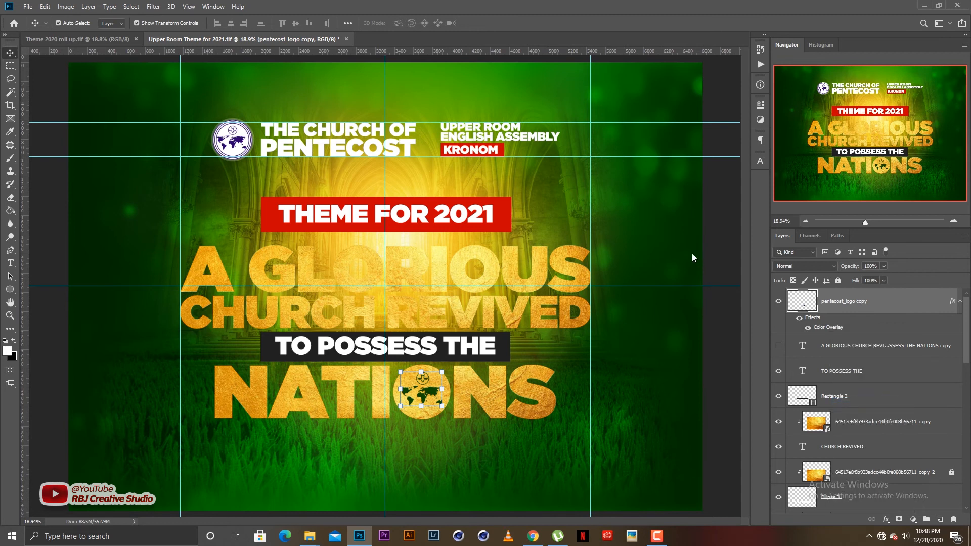
pyautogui.click(775, 170)
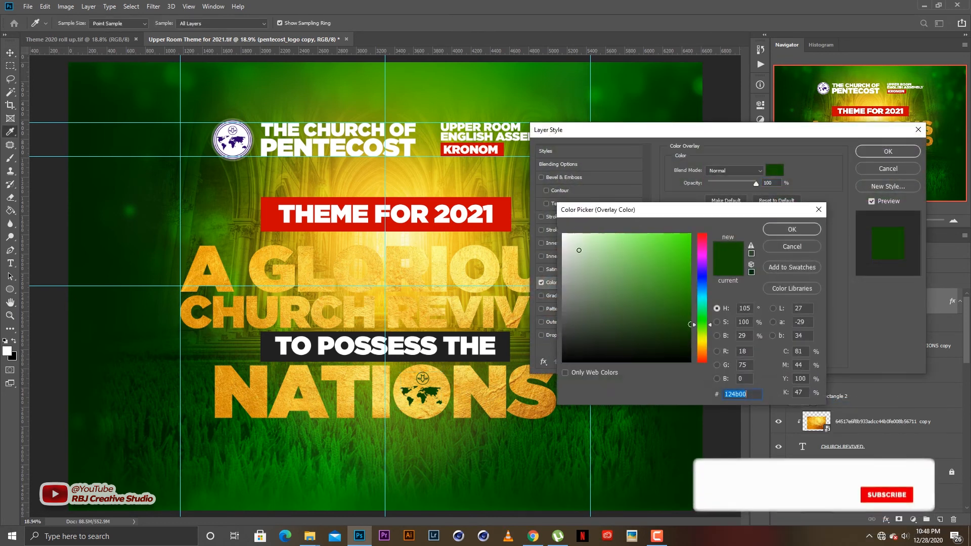
pyautogui.click(563, 234)
pyautogui.moveTo(594, 310); pyautogui.dragTo(597, 400)
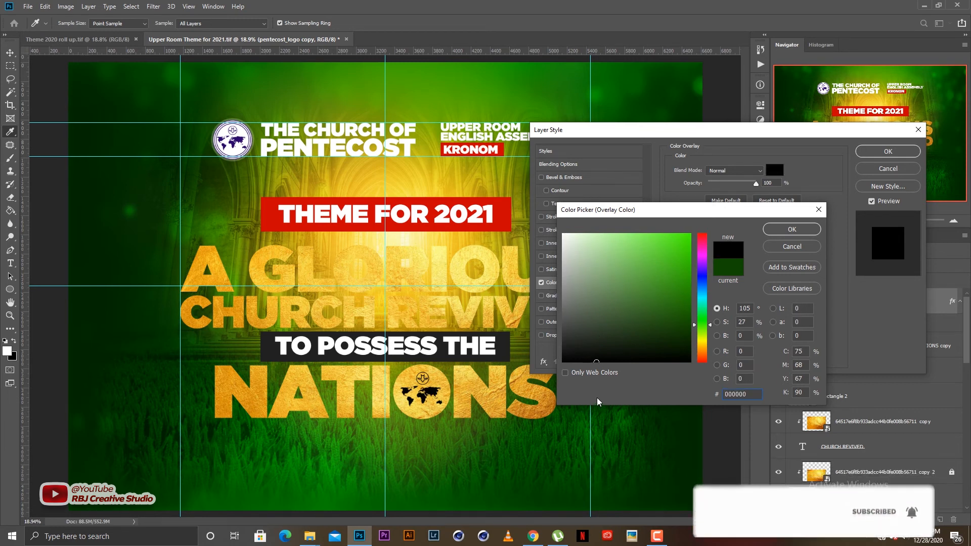
pyautogui.press('Return')
pyautogui.press('Return')
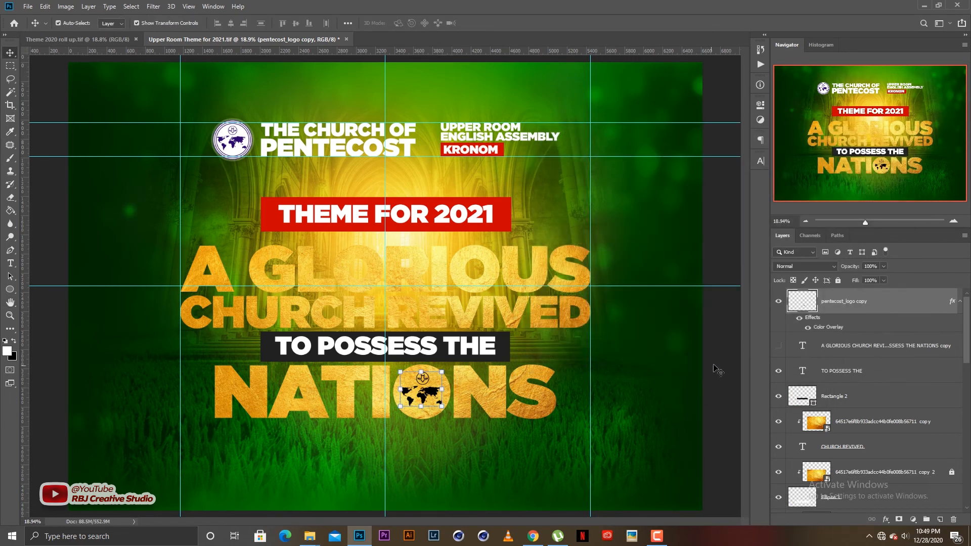
# Show the hidden copy of the full theme text below NATIONS and select its layer.
pyautogui.scroll(-2, 384, 288)
pyautogui.scroll(1, 434, 341)
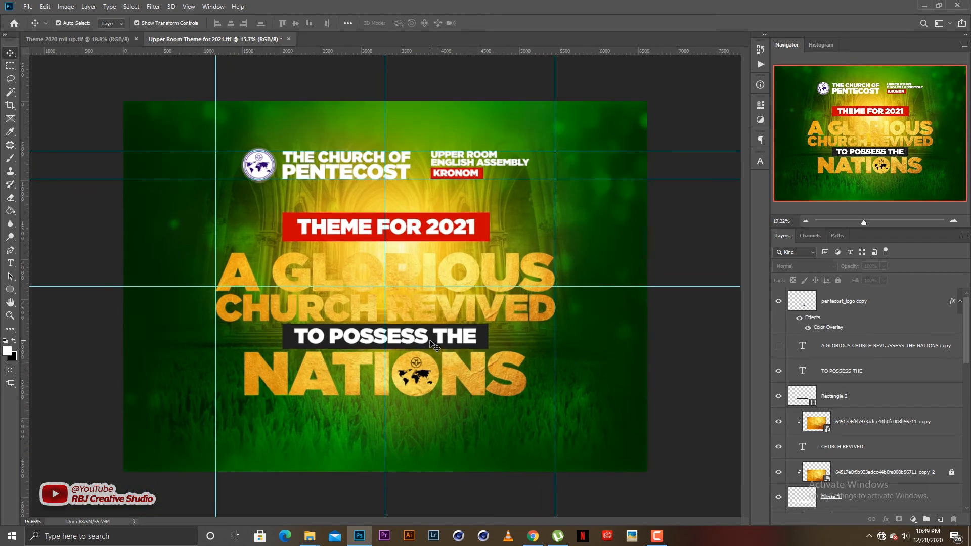
pyautogui.scroll(1, 434, 344)
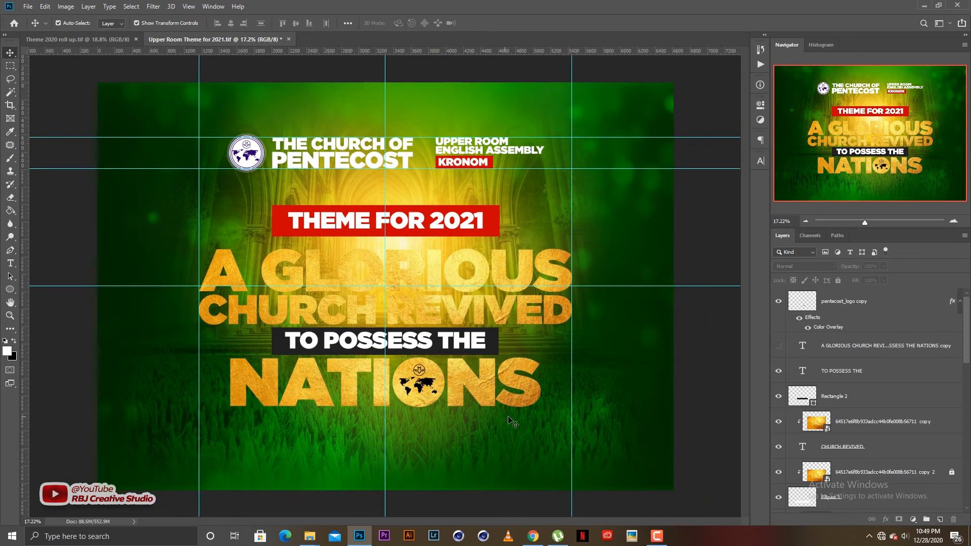
pyautogui.click(520, 400)
pyautogui.click(591, 342)
pyautogui.click(778, 347)
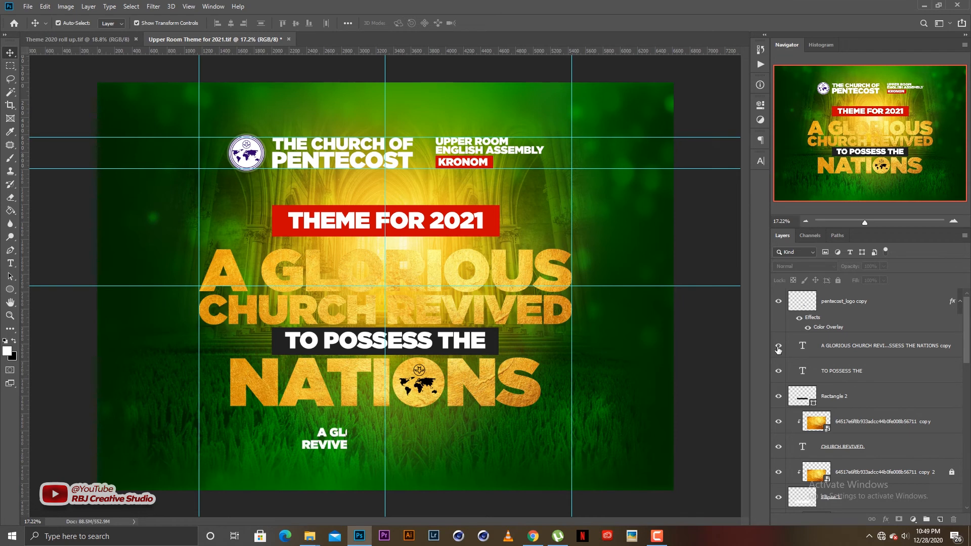
pyautogui.click(421, 438)
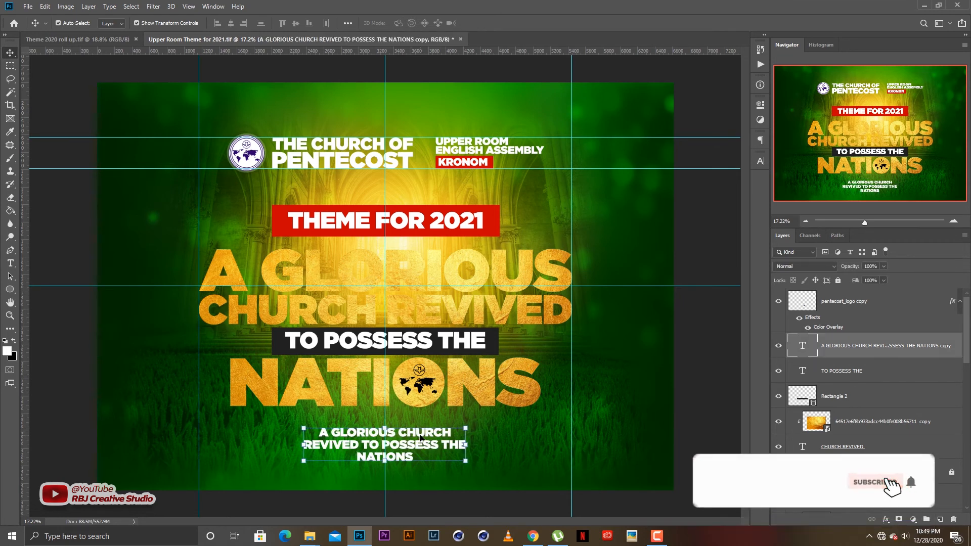
# Replace the small theme text below NATIONS with EPHESIANS 3:21;5:27 and nudge the line up slightly.
pyautogui.doubleClick(421, 438)
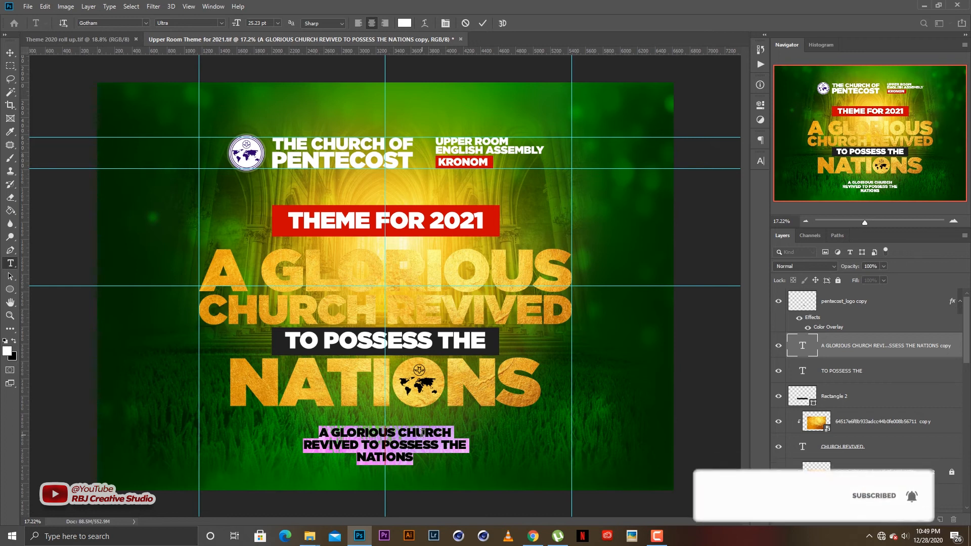
pyautogui.write('EPHE')
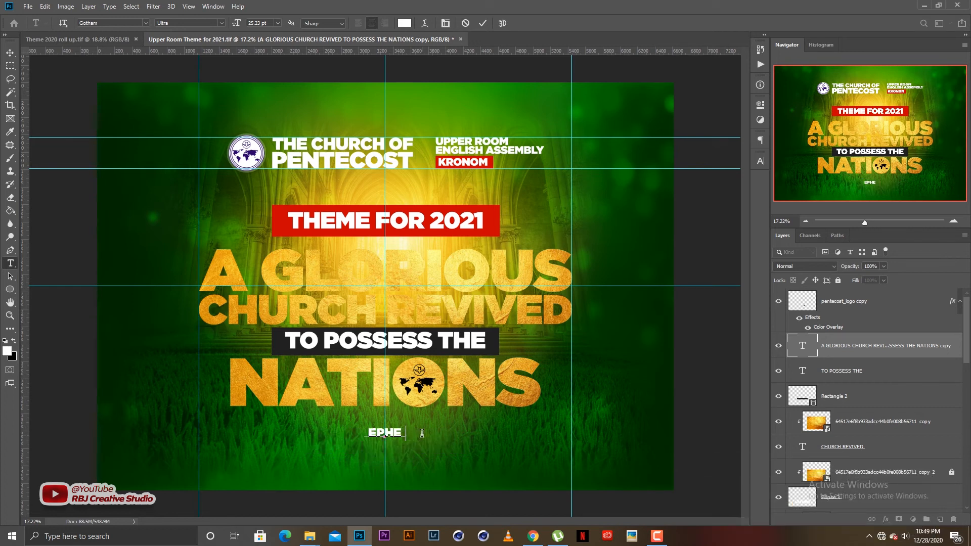
pyautogui.write('SIANS')
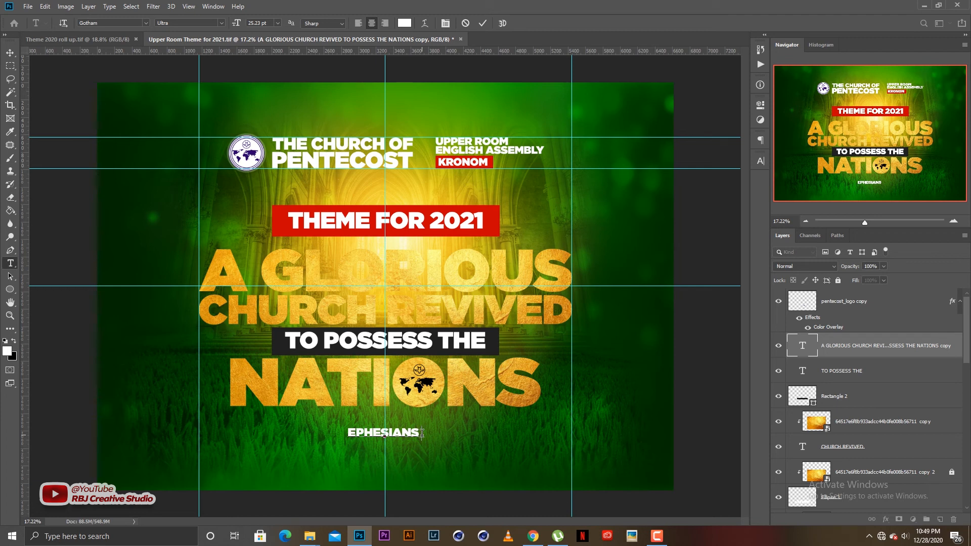
pyautogui.write(' 3:')
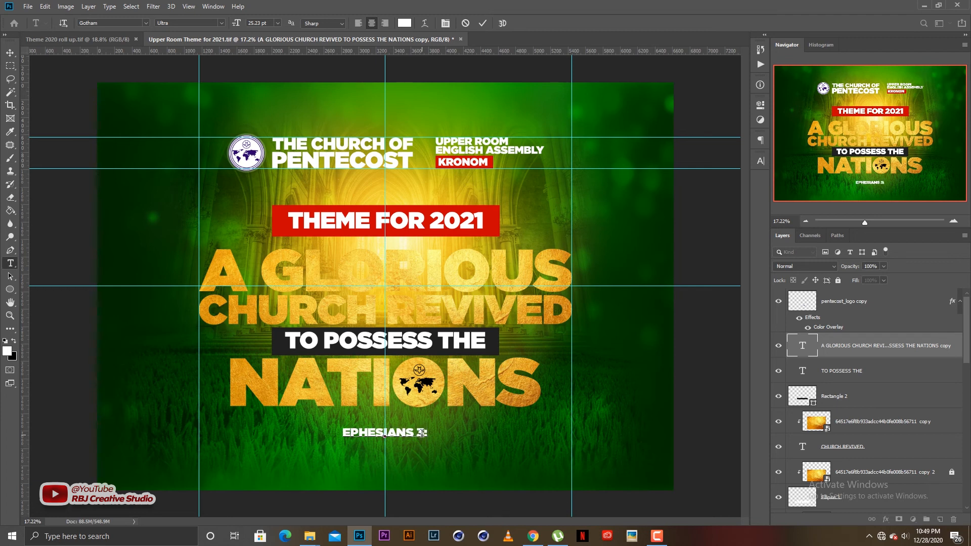
pyautogui.write('21')
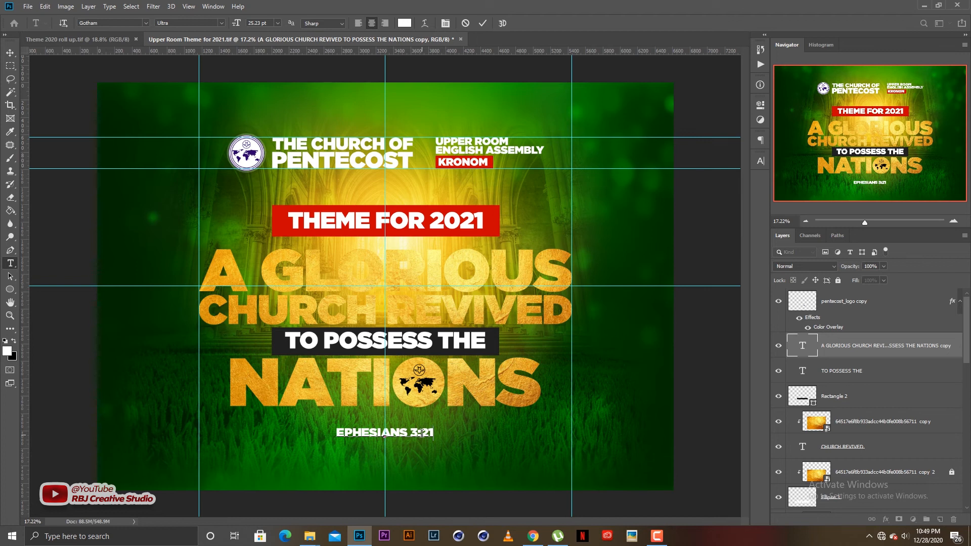
pyautogui.write(':')
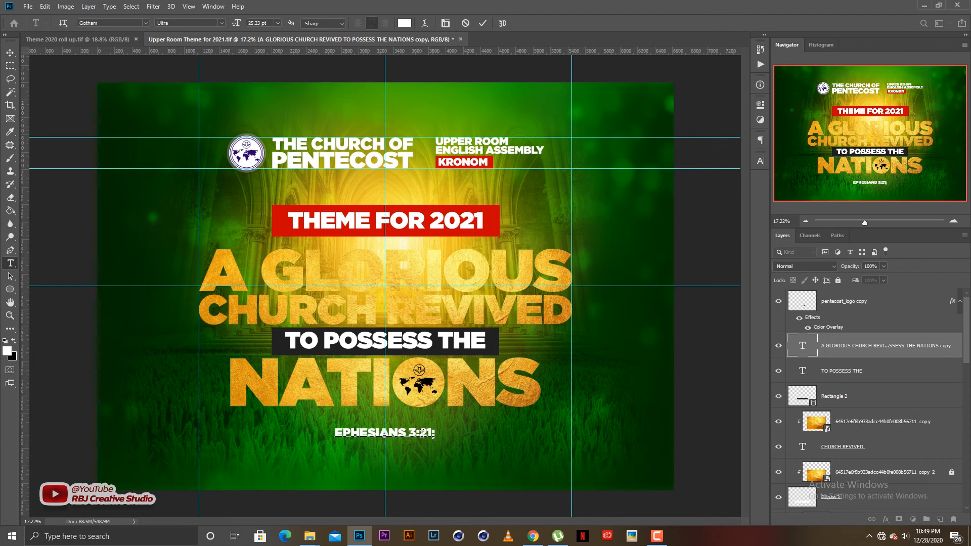
pyautogui.write('5')
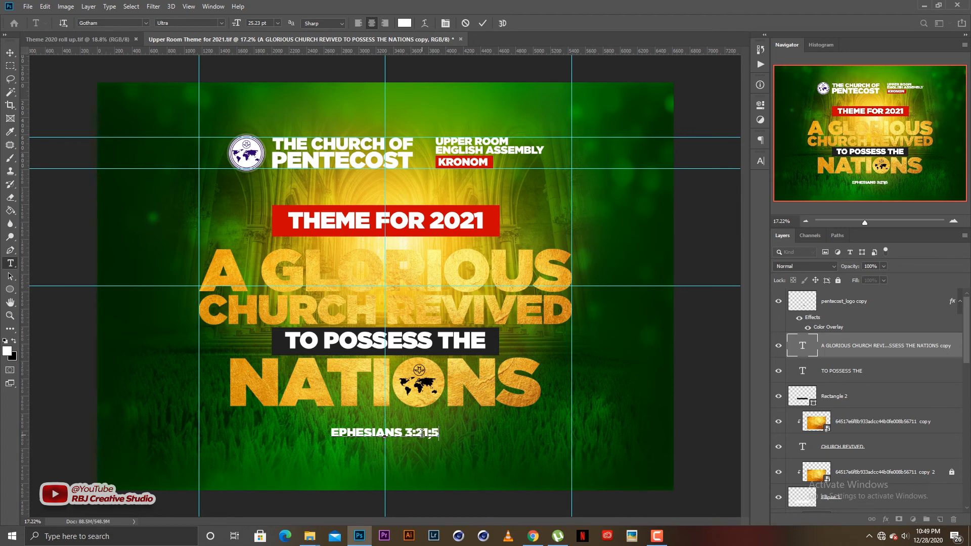
pyautogui.write(':')
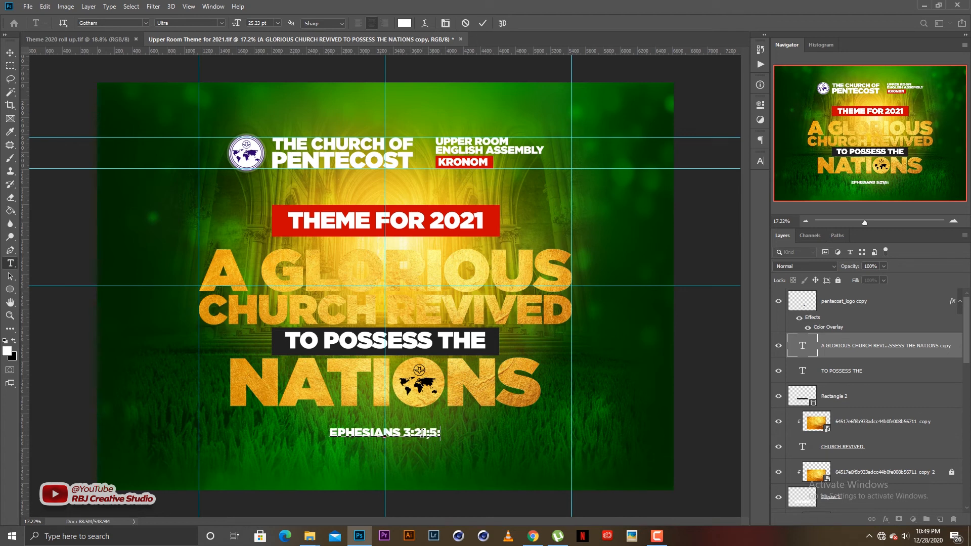
pyautogui.write('27')
pyautogui.hotkey('ctrl', 'Return')
pyautogui.press('v')
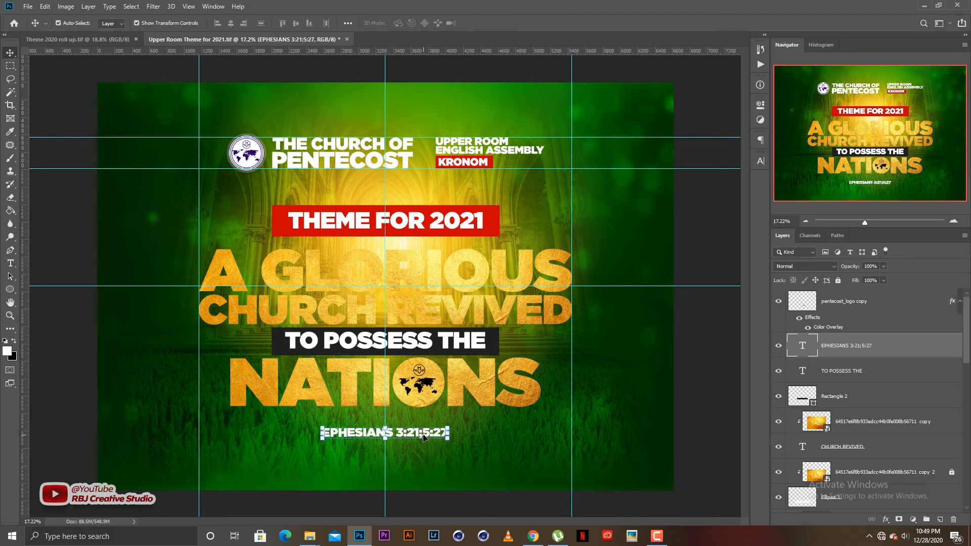
pyautogui.hotkey('shift', 'Up')
pyautogui.hotkey('shift', 'Up')
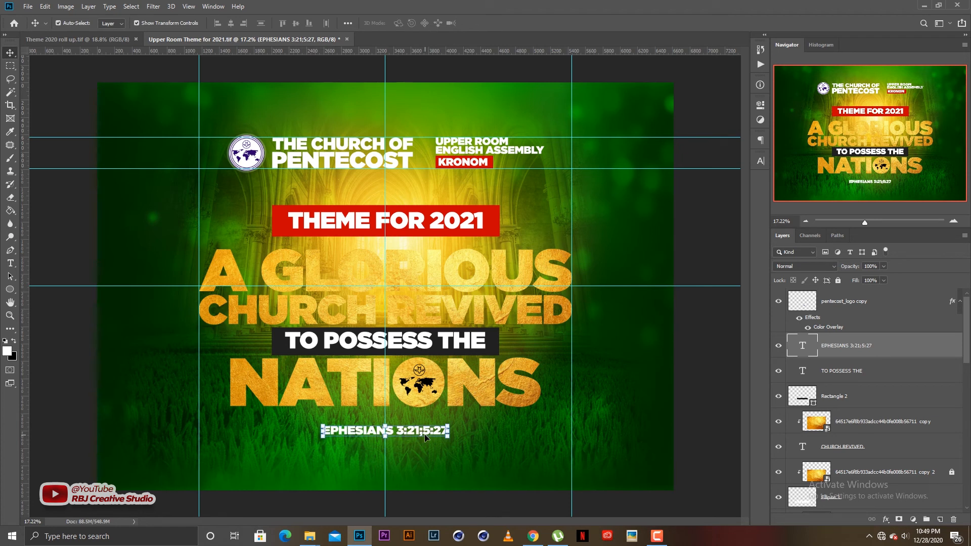
# Change the font style of the whole EPHESIANS 3:21;5:27 line to Gotham Medium.
pyautogui.doubleClick(427, 432)
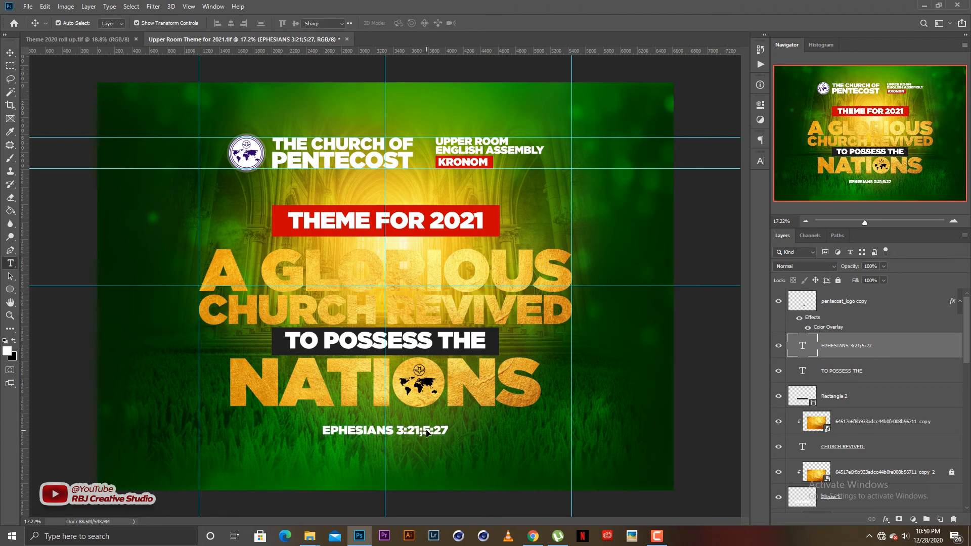
pyautogui.hotkey('ctrl', 'a')
pyautogui.click(761, 161)
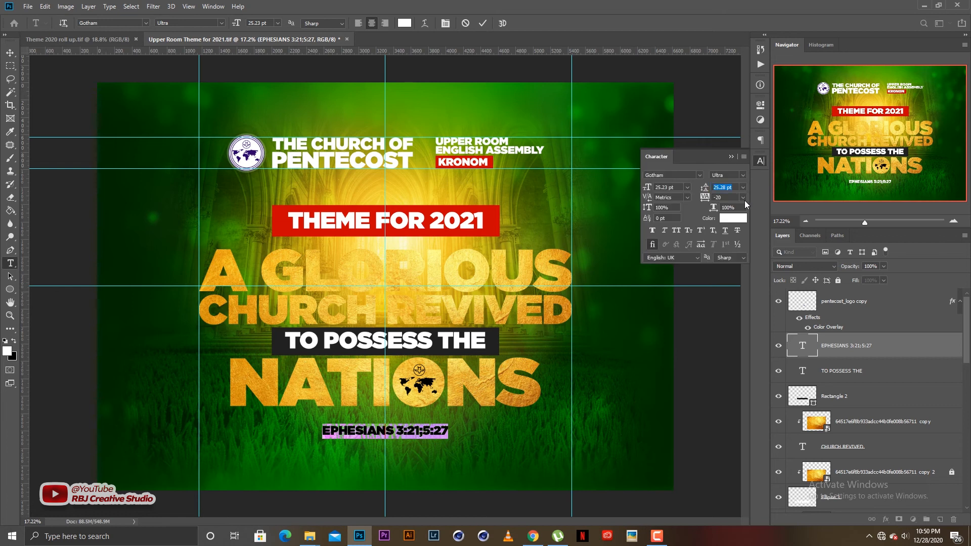
pyautogui.click(743, 175)
pyautogui.click(745, 253)
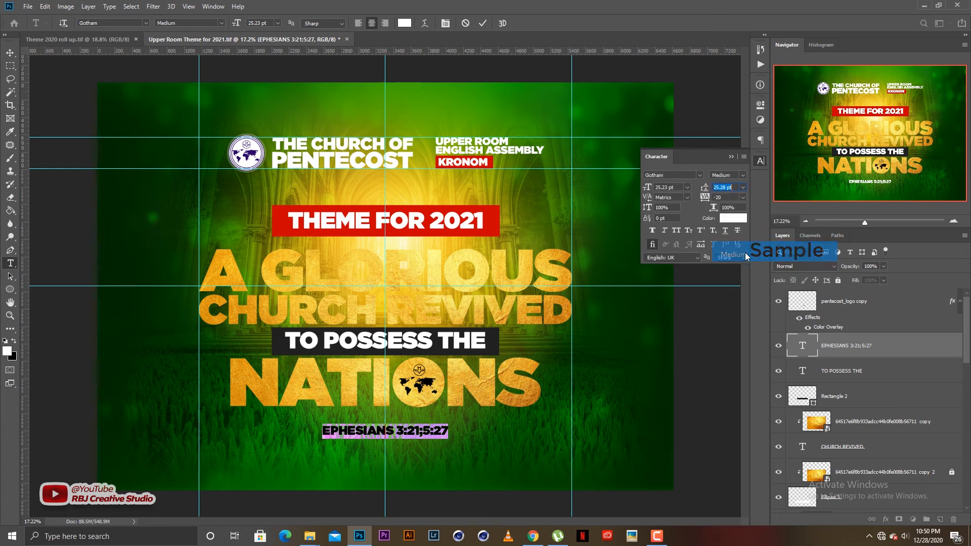
# Widen the tracking of the EPHESIANS 3:21;5:27 line until it spans nearly the width of NATIONS.
pyautogui.click(724, 197)
pyautogui.write('80')
pyautogui.press('Up')
pyautogui.press('Up')
pyautogui.press('Up')
pyautogui.press('Up')
pyautogui.press('Up')
pyautogui.press('Up')
pyautogui.press('Up')
pyautogui.press('Up')
pyautogui.press('Up')
pyautogui.press('Up')
pyautogui.press('Up')
pyautogui.press('Up')
pyautogui.press('Up')
pyautogui.press('Up')
pyautogui.press('Up')
pyautogui.press('Up')
pyautogui.press('Up')
pyautogui.press('Up')
pyautogui.press('Up')
pyautogui.press('Up')
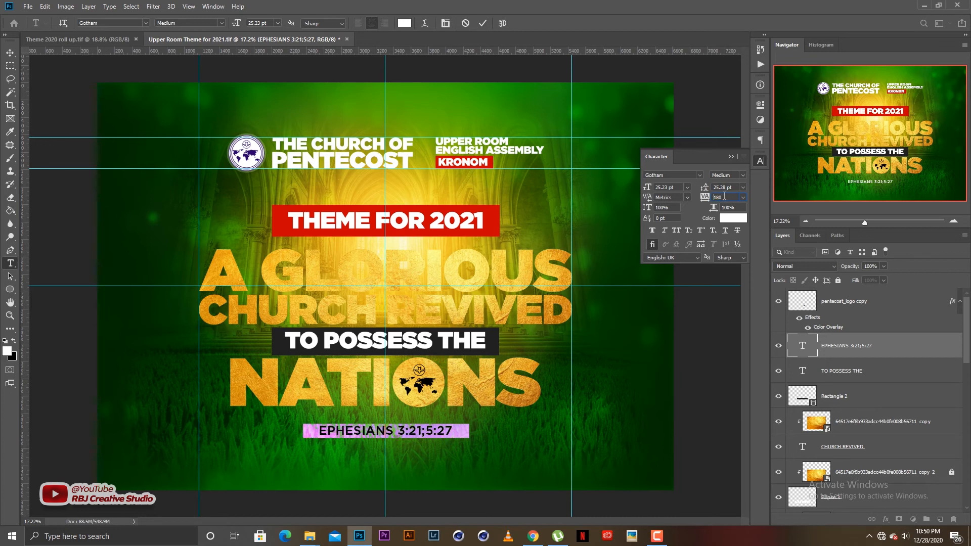
pyautogui.press('Up')
pyautogui.press('Up')
pyautogui.press('Up')
pyautogui.press('Up')
pyautogui.press('Up')
pyautogui.press('Up')
pyautogui.press('Up')
pyautogui.press('Up')
pyautogui.press('Up')
pyautogui.press('Up')
pyautogui.press('Up')
pyautogui.press('Up')
pyautogui.press('Up')
pyautogui.press('Up')
pyautogui.press('Up')
pyautogui.press('Up')
pyautogui.press('Up')
pyautogui.press('Up')
pyautogui.press('Up')
pyautogui.press('Up')
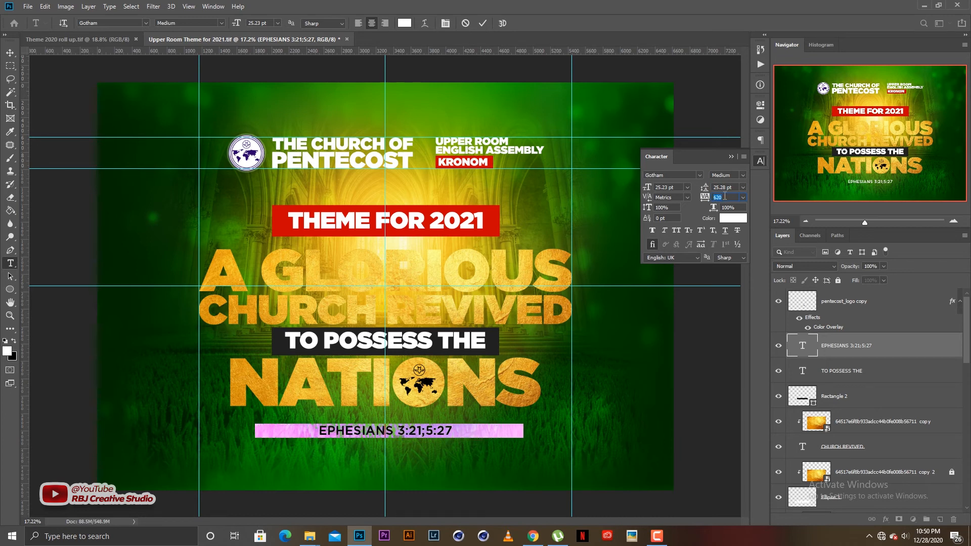
pyautogui.press('Up')
pyautogui.press('Up')
pyautogui.press('Up')
pyautogui.press('Up')
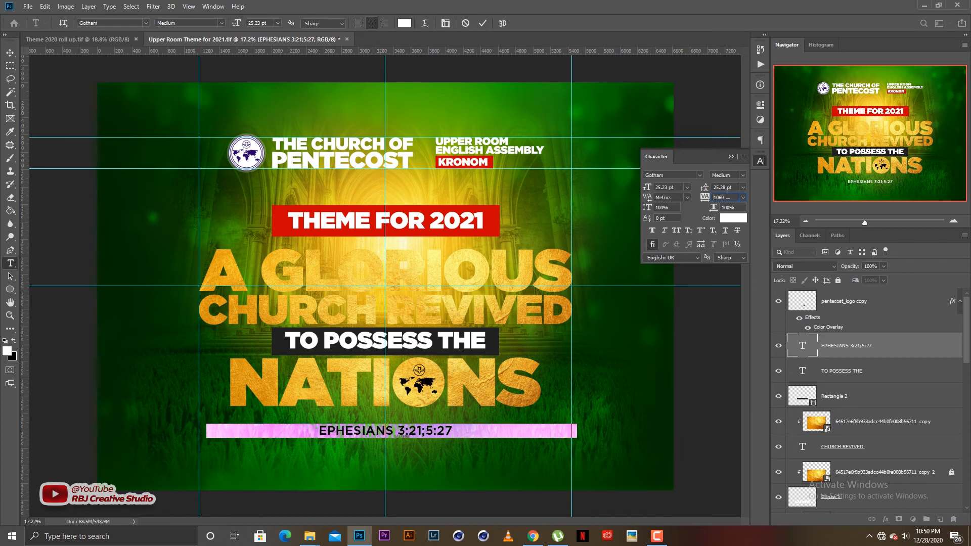
pyautogui.press('Down')
pyautogui.press('Down')
pyautogui.press('Down')
pyautogui.press('Down')
pyautogui.press('Down')
pyautogui.press('Down')
pyautogui.press('Down')
pyautogui.press('Down')
pyautogui.press('Down')
pyautogui.press('Down')
pyautogui.press('Down')
pyautogui.press('Down')
pyautogui.press('Down')
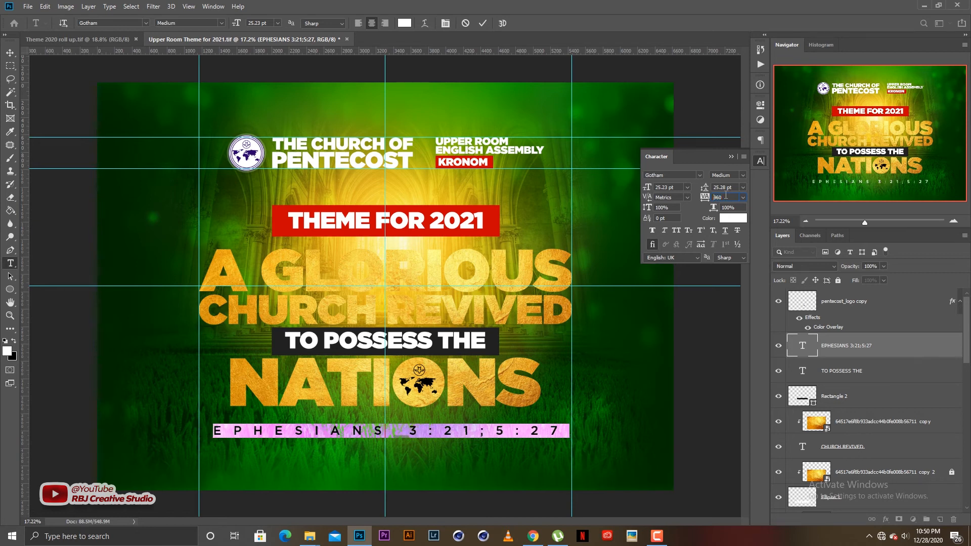
pyautogui.click(731, 157)
pyautogui.click(483, 22)
pyautogui.press('v')
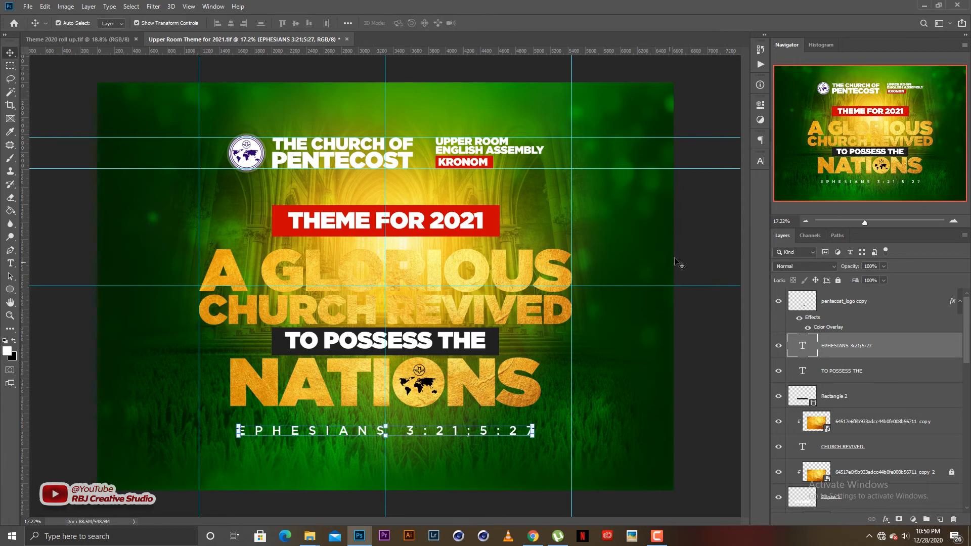
# Move the EPHESIANS 3:21;5:27 line down slightly to widen the gap below NATIONS.
pyautogui.click(677, 259)
pyautogui.scroll(-2, 415, 363)
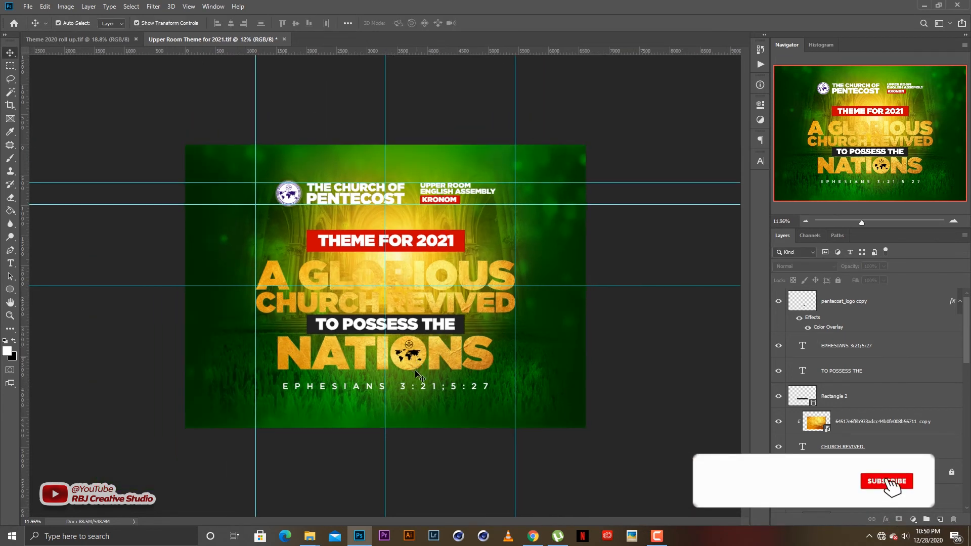
pyautogui.scroll(1, 415, 369)
pyautogui.scroll(1, 433, 377)
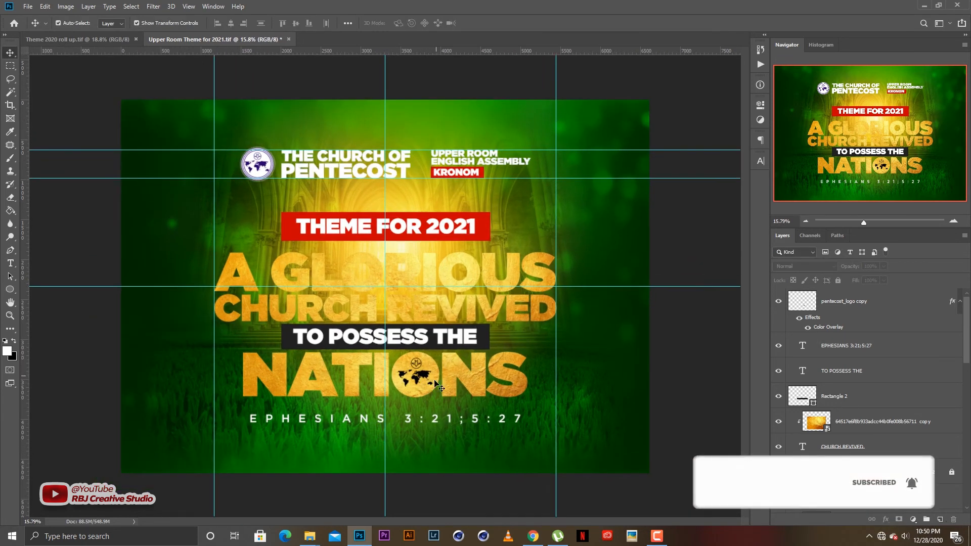
pyautogui.scroll(1, 433, 384)
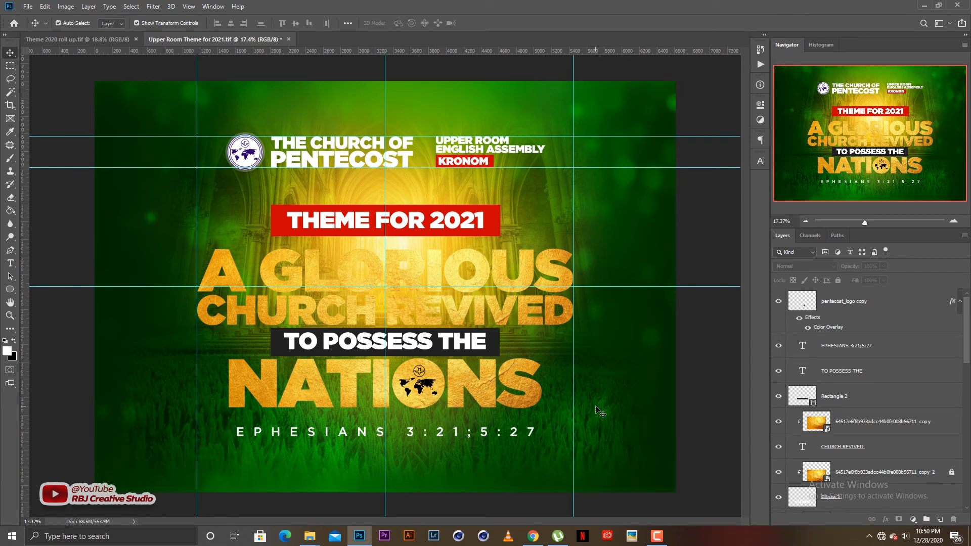
pyautogui.click(457, 436)
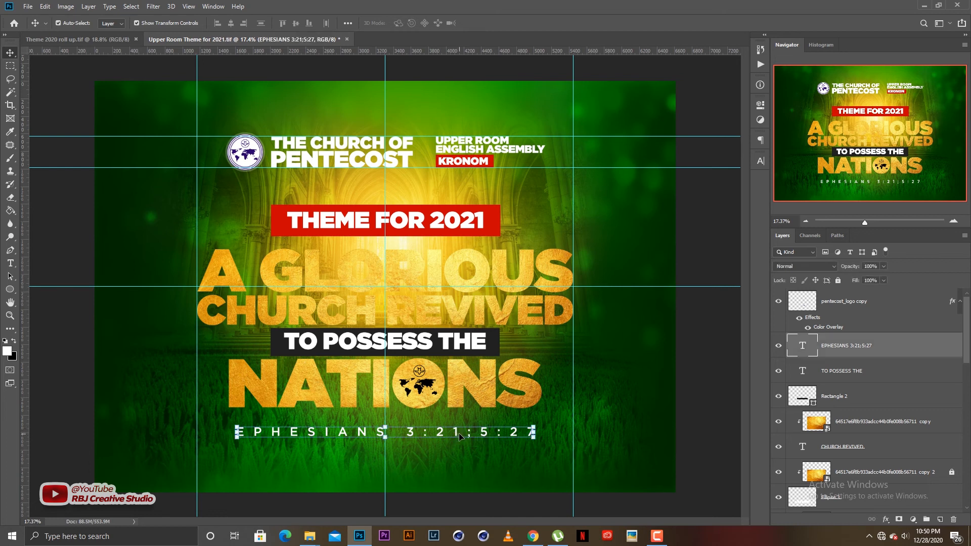
pyautogui.press('Down')
pyautogui.press('Down')
pyautogui.hotkey('shift', 'Down')
pyautogui.hotkey('shift', 'Down')
pyautogui.hotkey('shift', 'Down')
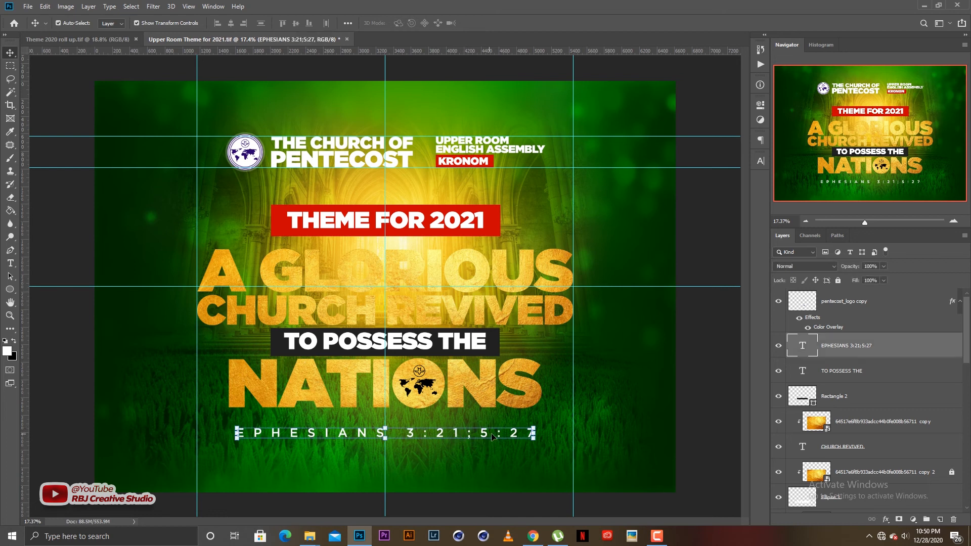
pyautogui.hotkey('shift', 'Down')
pyautogui.hotkey('shift', 'Down')
pyautogui.hotkey('shift', 'Down')
pyautogui.hotkey('shift', 'Down')
pyautogui.hotkey('shift', 'Down')
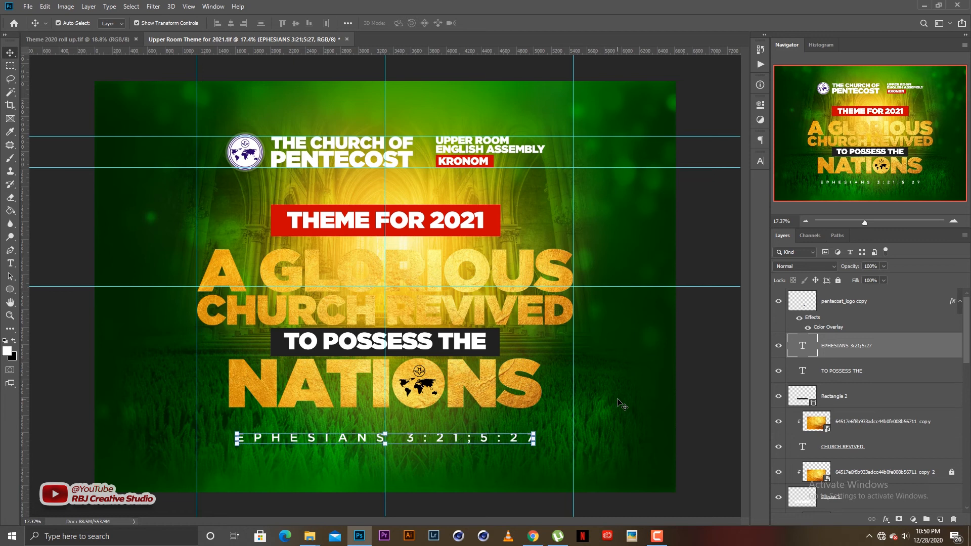
pyautogui.click(619, 403)
# Draw a thin white ellipse about 1723 px wide and 18 px high between NATIONS and the scripture line.
pyautogui.click(10, 289)
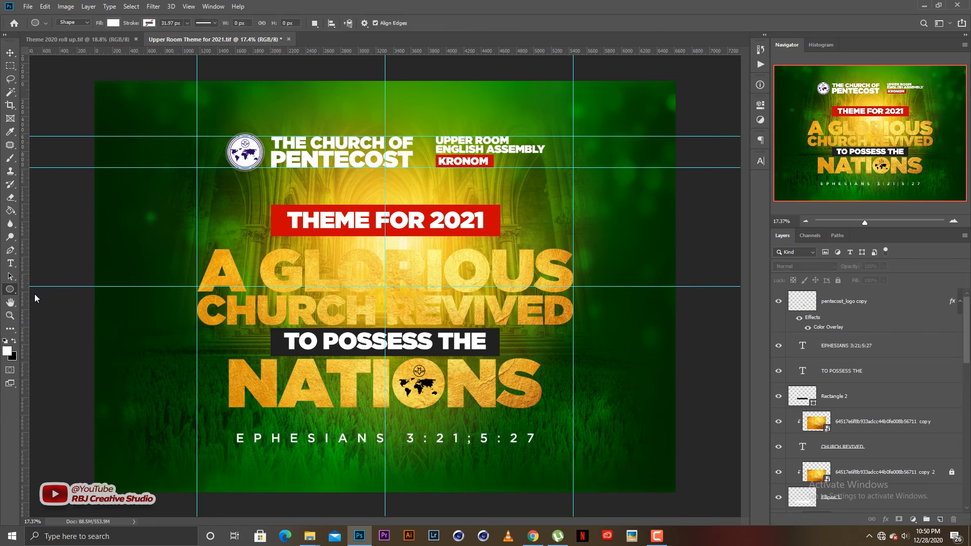
pyautogui.moveTo(347, 419); pyautogui.dragTo(492, 420)
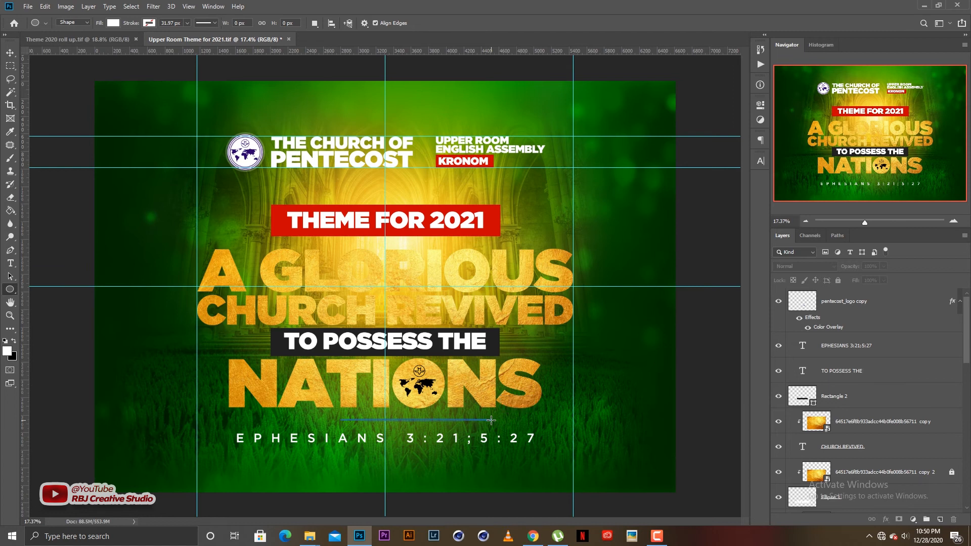
pyautogui.press('v')
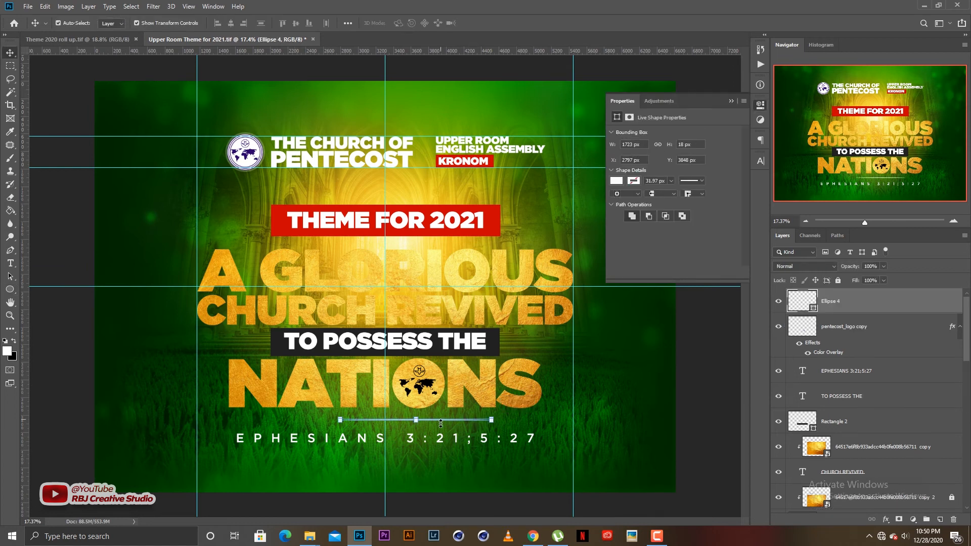
# Shift the thin ellipse left toward the flyer's vertical centre guide.
pyautogui.press('Left')
pyautogui.press('Left')
pyautogui.press('Left')
pyautogui.press('Left')
pyautogui.press('Left')
pyautogui.press('Left')
pyautogui.press('Left')
pyautogui.press('Left')
pyautogui.press('Left')
pyautogui.press('Left')
pyautogui.press('Left')
pyautogui.press('Left')
pyautogui.press('Left')
pyautogui.press('Left')
pyautogui.press('Left')
pyautogui.press('Left')
pyautogui.press('Left')
pyautogui.click(619, 418)
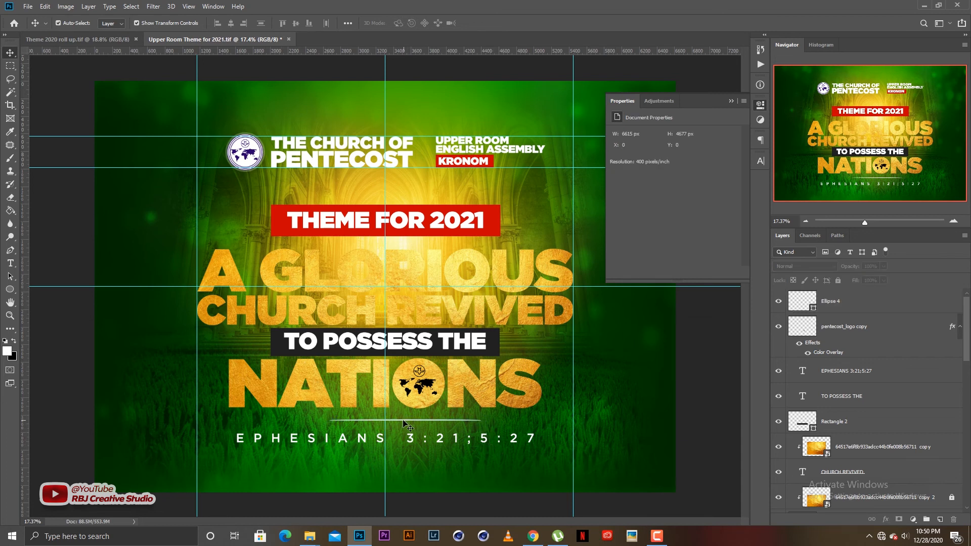
# Centre the thin ellipse on the vertical centre guide and lower it slightly, to about X 2442 px and Y 3876 px.
pyautogui.moveTo(405, 421); pyautogui.dragTo(387, 422)
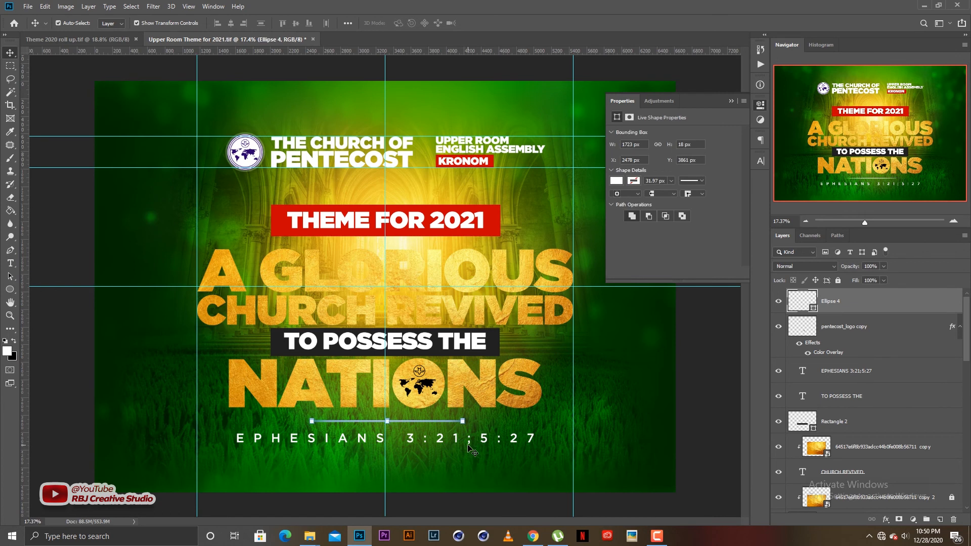
pyautogui.press('Left')
pyautogui.press('Left')
pyautogui.press('Left')
pyautogui.press('Left')
pyautogui.press('Down')
pyautogui.click(593, 411)
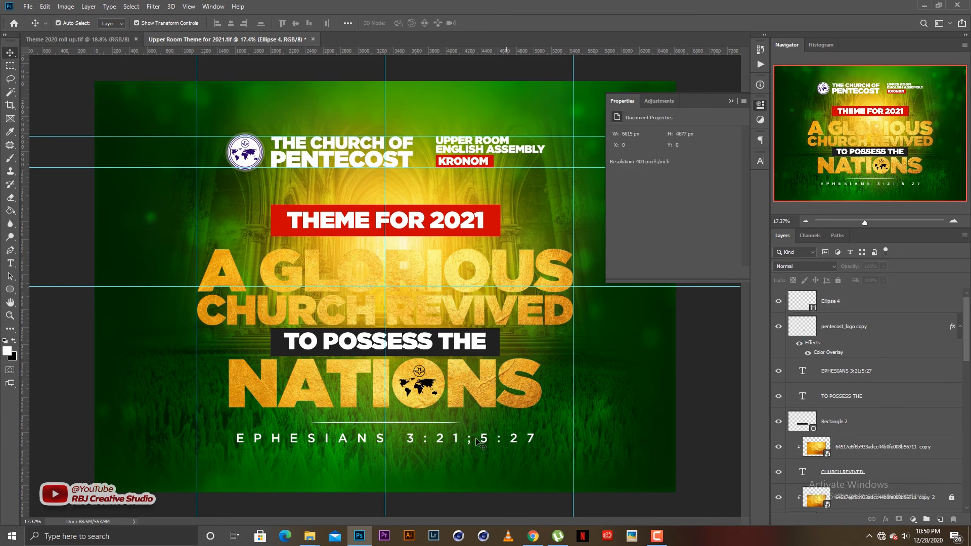
pyautogui.moveTo(479, 424); pyautogui.dragTo(452, 423)
pyautogui.click(622, 411)
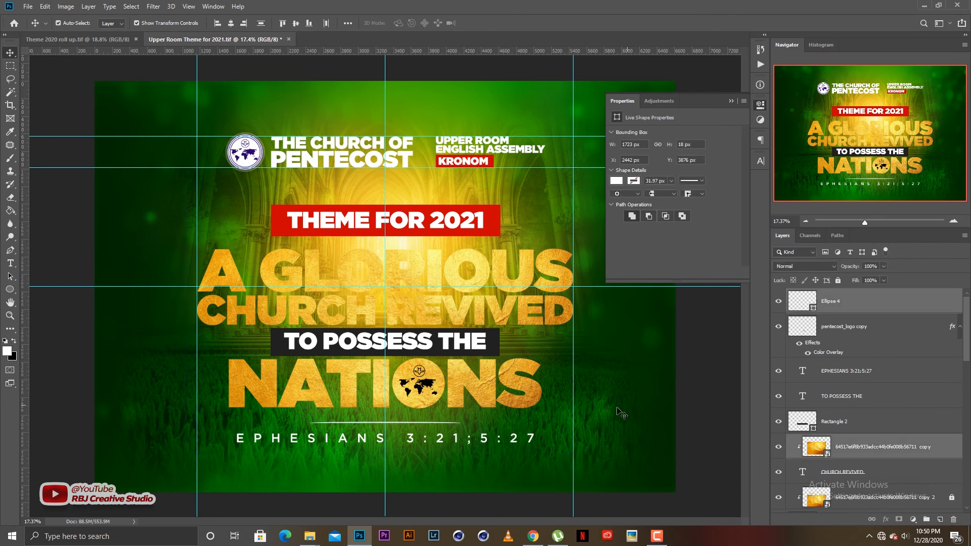
# Deselect all layers, check the scripture line and divider on the flyer, and collapse the floating document properties.
pyautogui.click(429, 439)
pyautogui.click(640, 430)
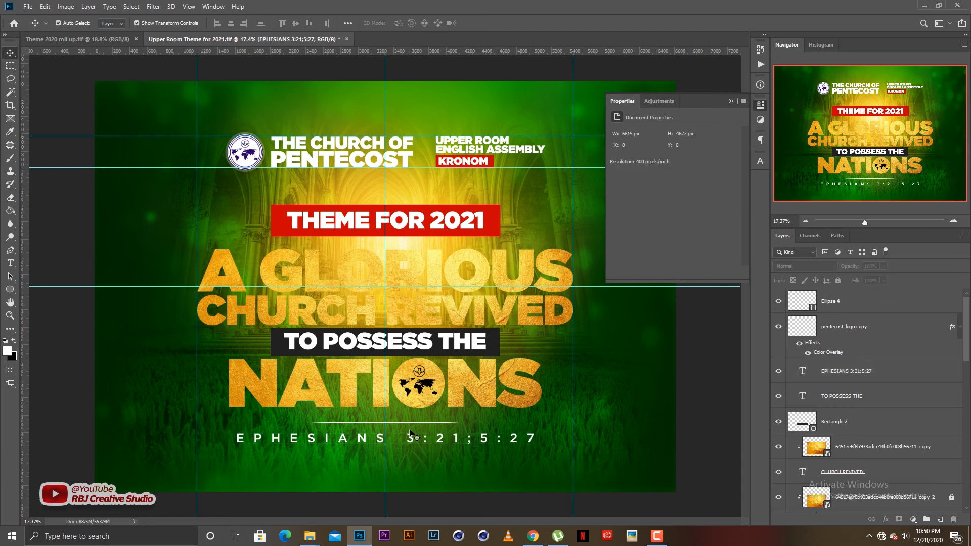
pyautogui.scroll(3, 486, 439)
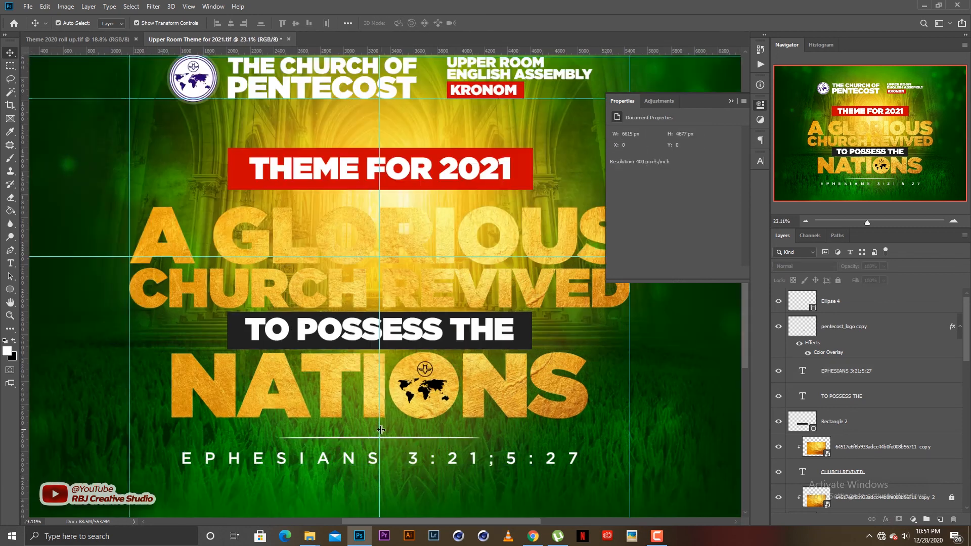
pyautogui.scroll(-2, 437, 413)
pyautogui.scroll(-2, 436, 415)
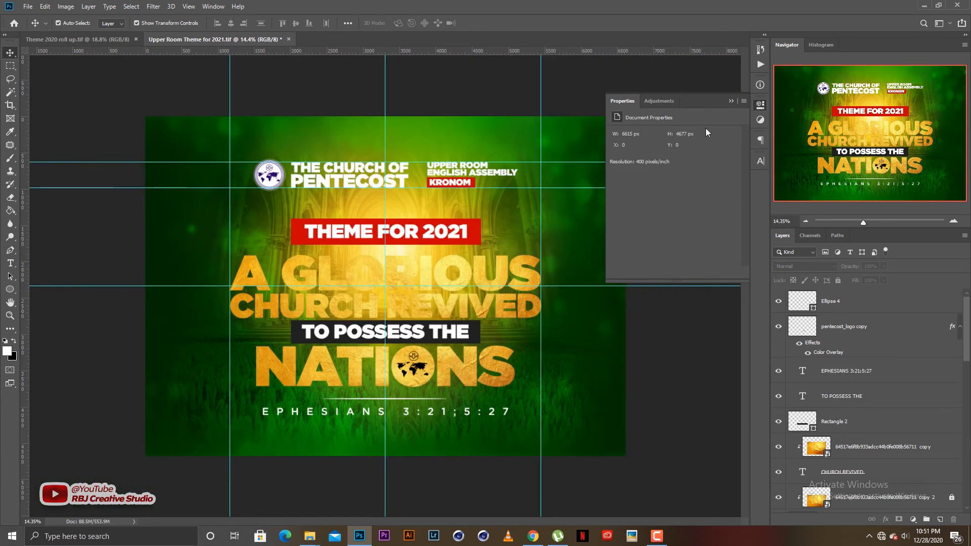
pyautogui.click(731, 101)
pyautogui.scroll(1, 389, 284)
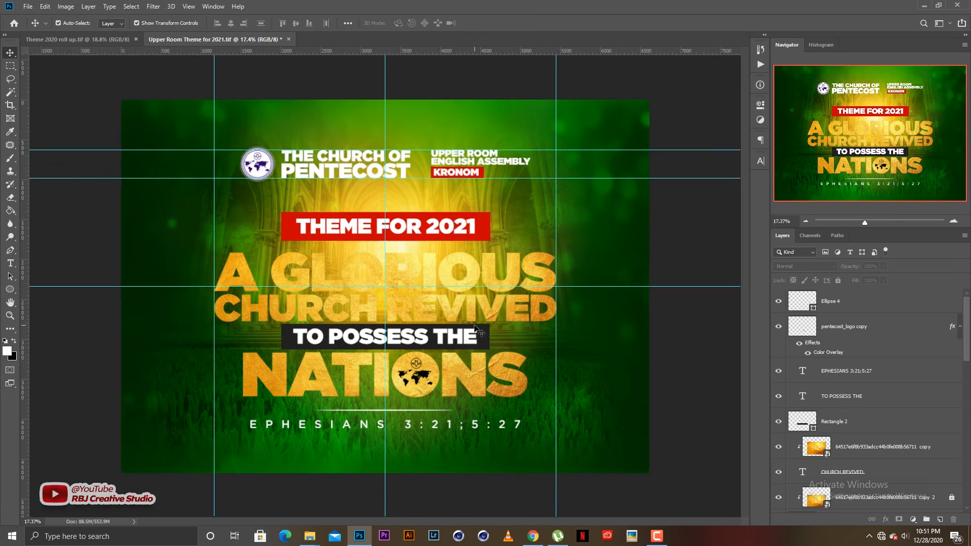
# Select the 681991 layer and switch to File Explorer to open the FRESH DESIGNS RESOURCES folder in Resources All on the D drive.
pyautogui.scroll(-5, 857, 403)
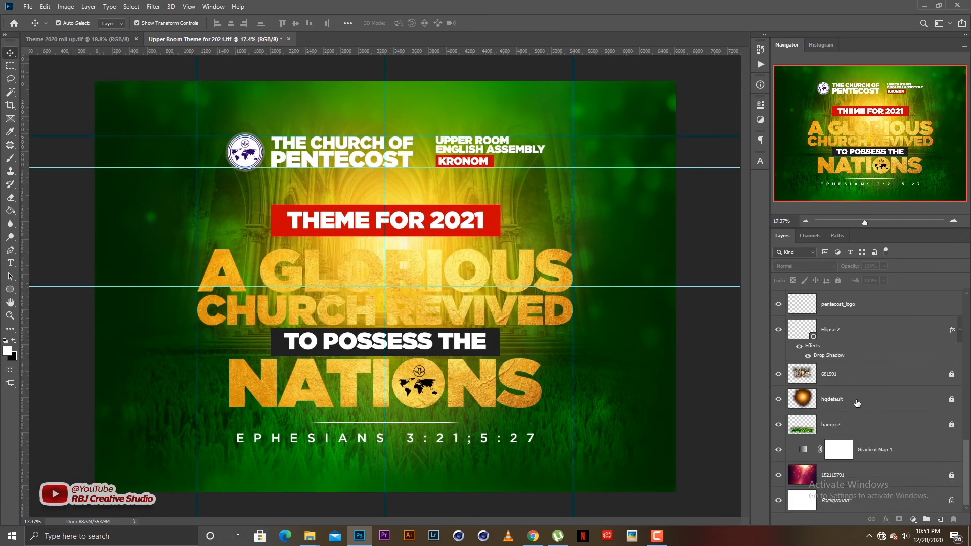
pyautogui.click(846, 374)
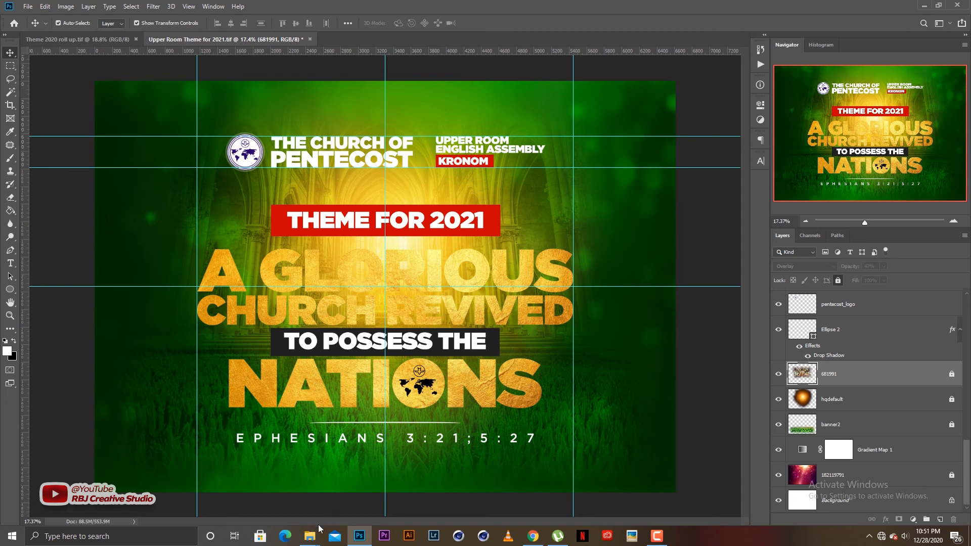
pyautogui.moveTo(310, 536)
pyautogui.click(416, 499)
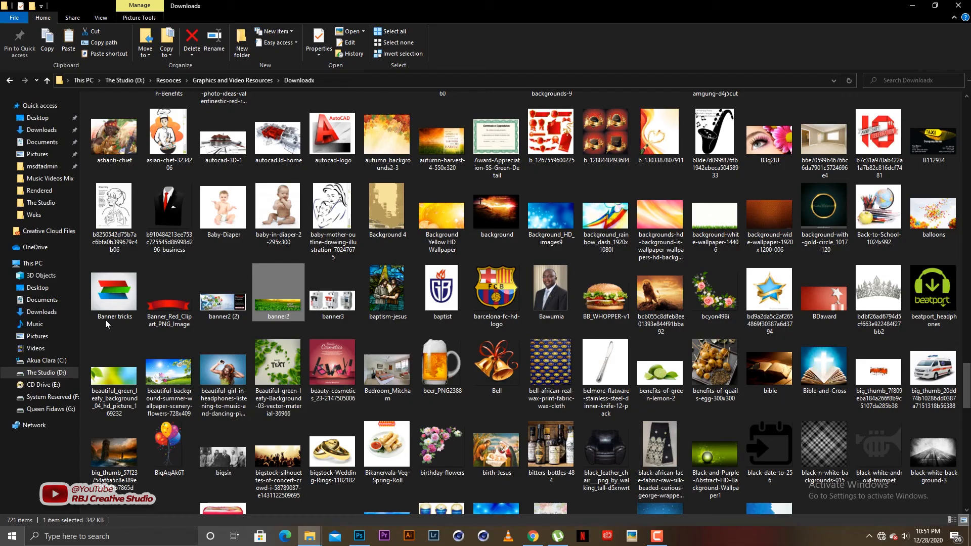
pyautogui.click(57, 372)
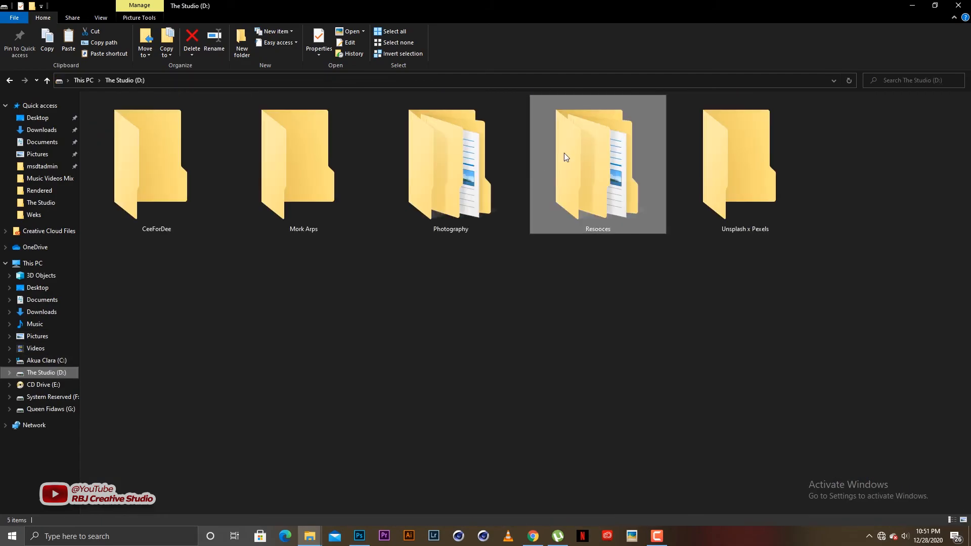
pyautogui.doubleClick(579, 183)
pyautogui.doubleClick(611, 153)
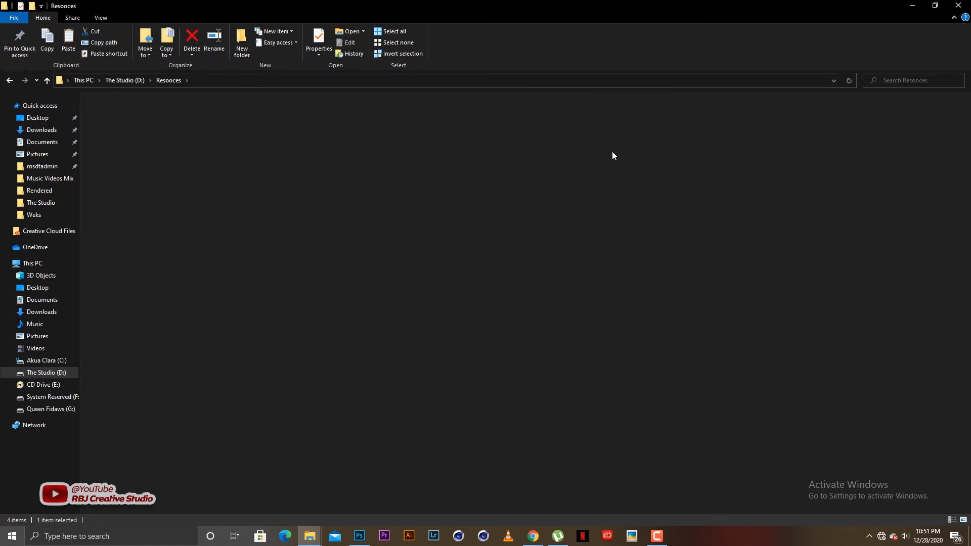
pyautogui.doubleClick(153, 113)
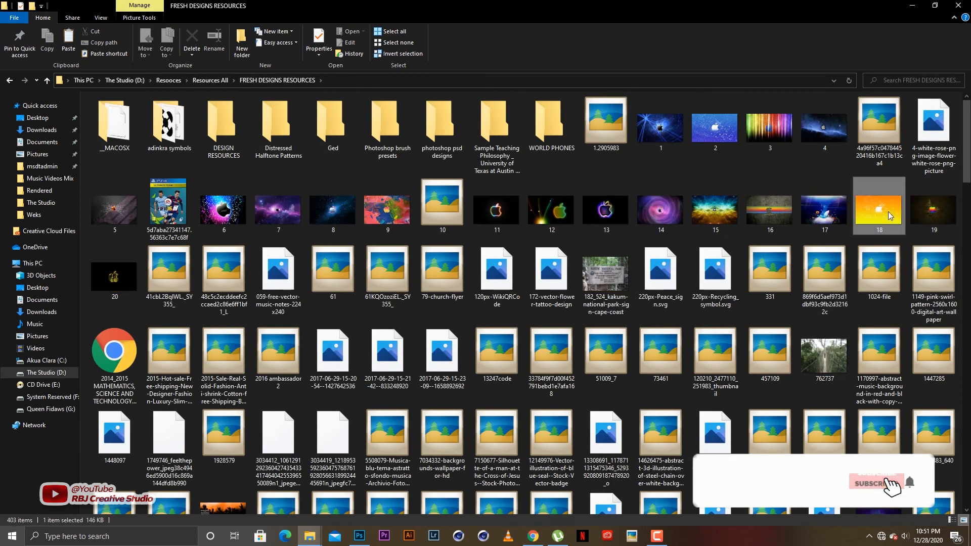
# Place the spotlight image from the FRESH DESIGNS RESOURCES folder into the flyer directly above the 681991 layer.
pyautogui.click(890, 216)
pyautogui.press('s')
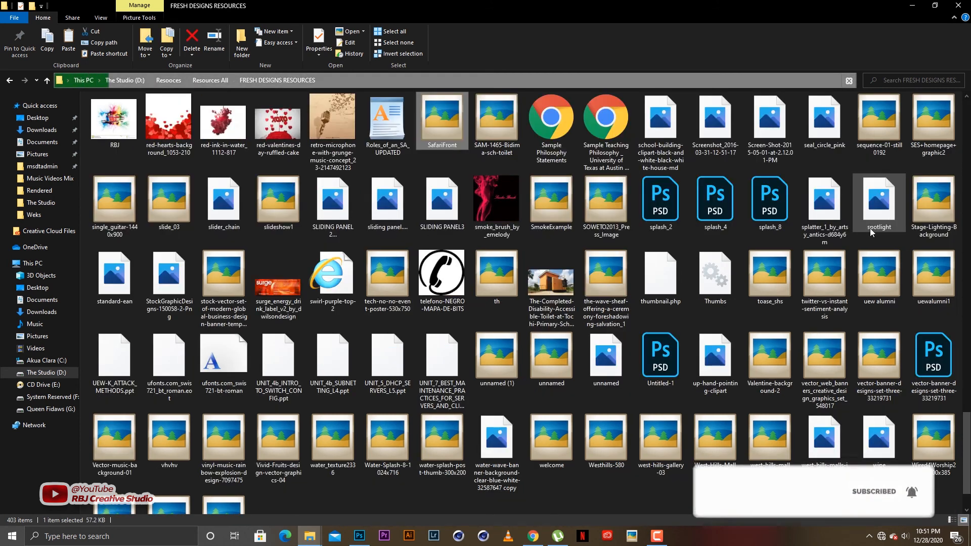
pyautogui.click(875, 220)
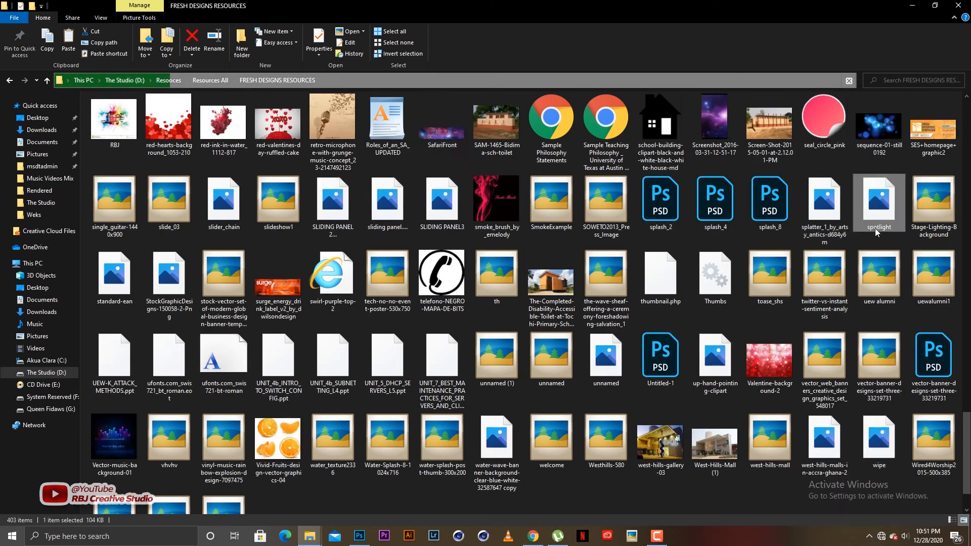
pyautogui.click(359, 536)
pyautogui.hotkey('ctrl', 't')
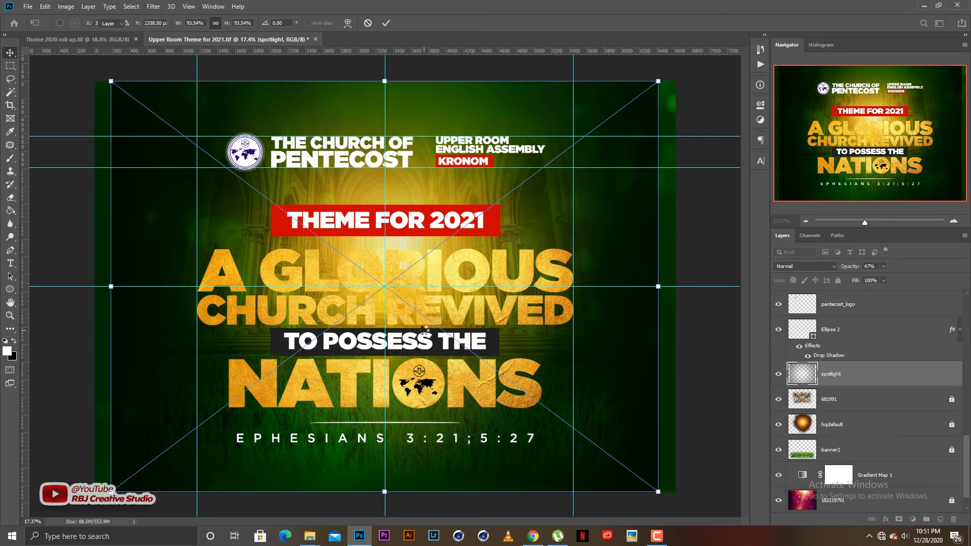
pyautogui.press('Return')
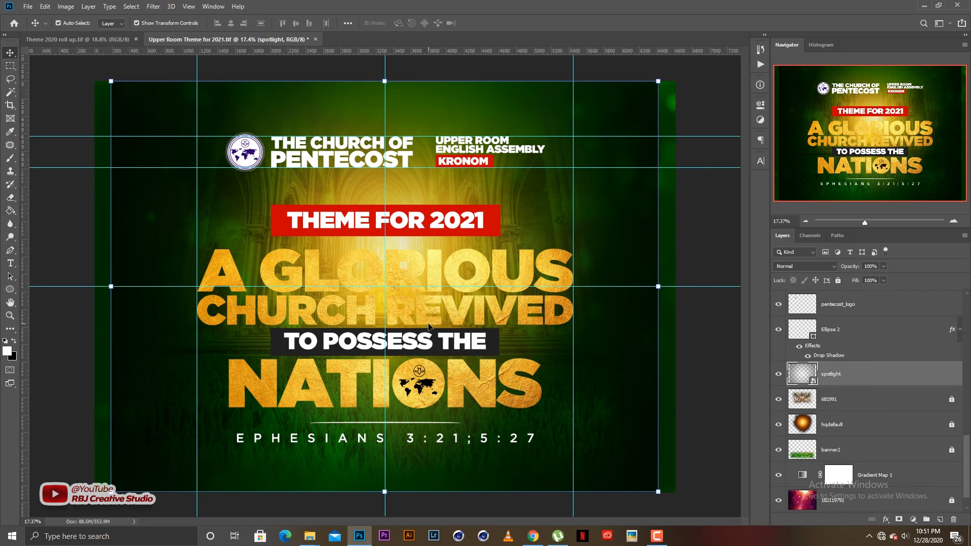
# Widen the spotlight layer evenly from its centre to about 107.74% so it extends past both sides of the flyer.
pyautogui.scroll(-3, 429, 326)
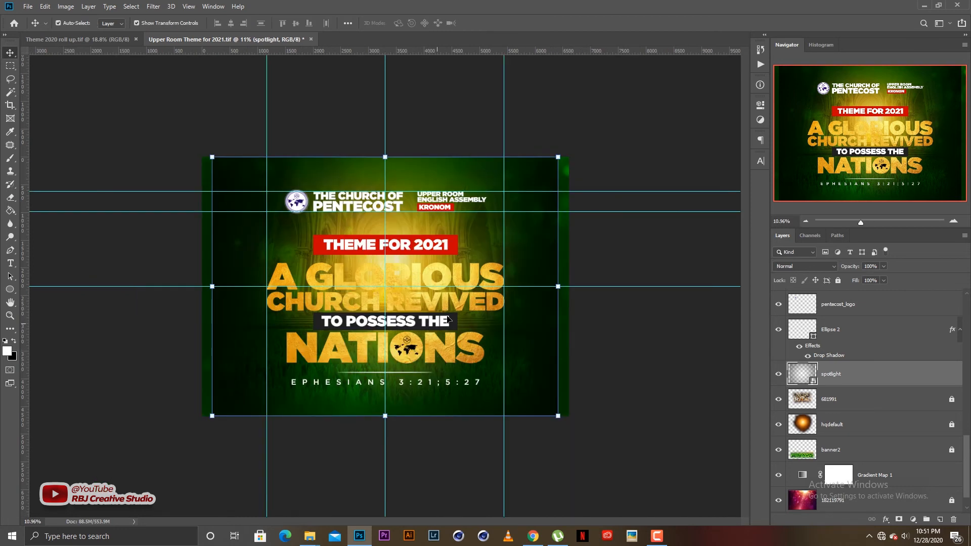
pyautogui.moveTo(559, 286); pyautogui.dragTo(588, 283)
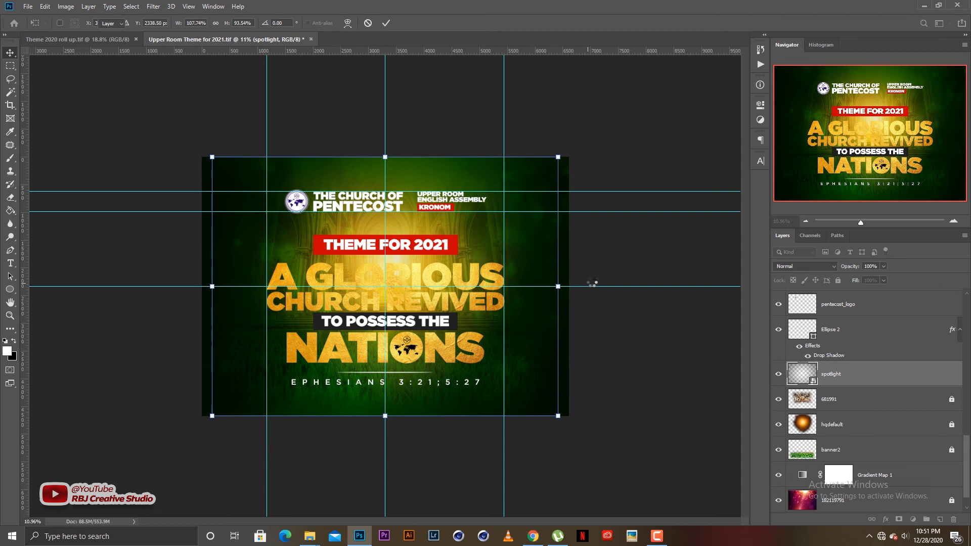
pyautogui.press('Return')
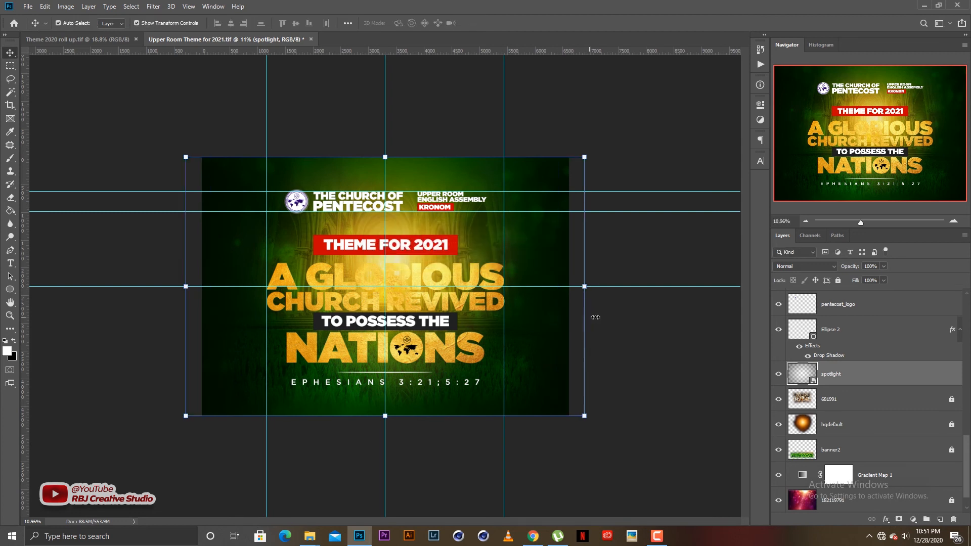
pyautogui.scroll(1, 560, 349)
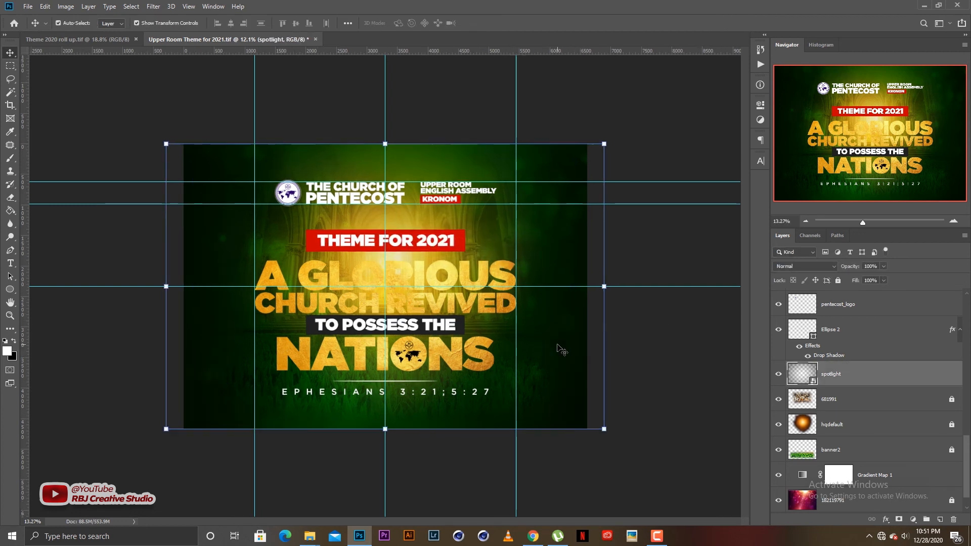
pyautogui.scroll(2, 560, 349)
pyautogui.scroll(-1, 557, 351)
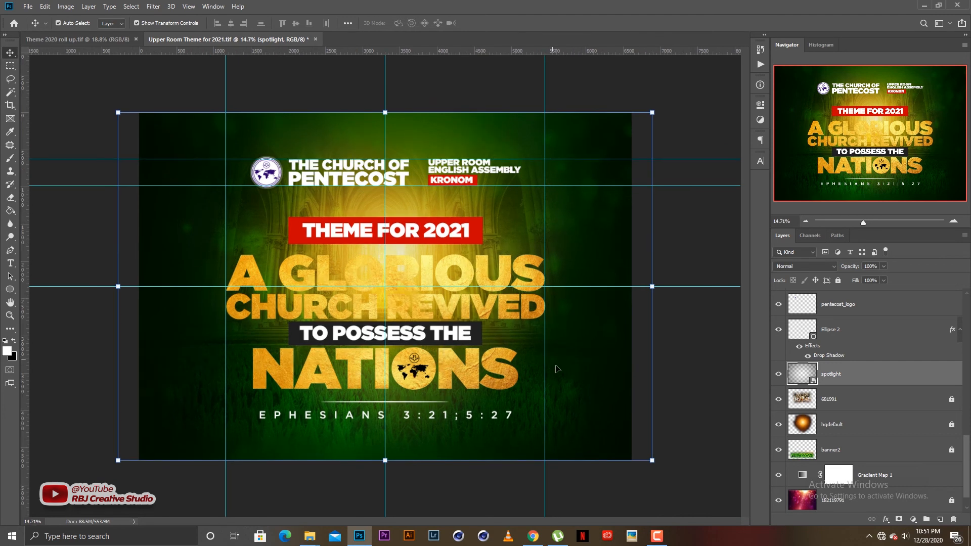
# Lock the spotlight layer and deselect it.
pyautogui.scroll(1, 556, 374)
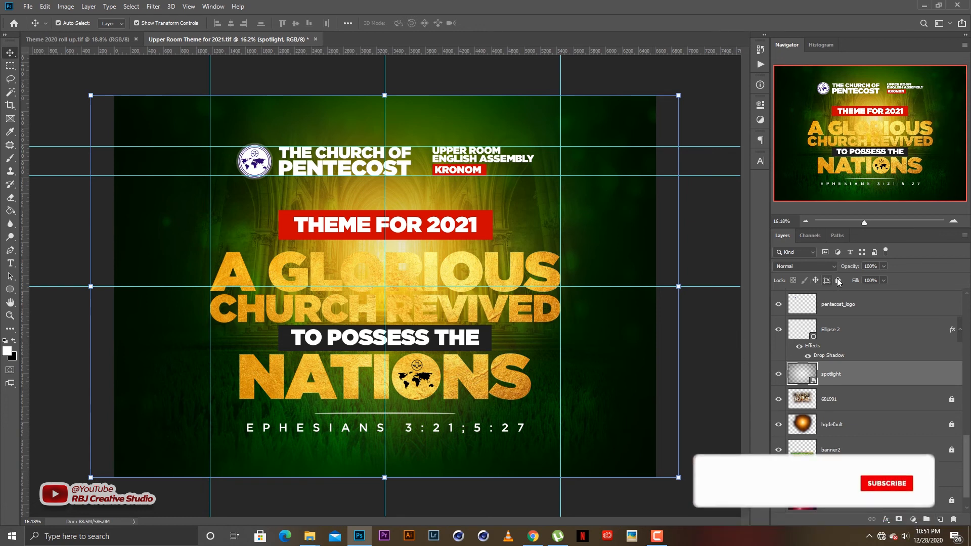
pyautogui.hotkey('ctrl', '/')
pyautogui.click(666, 335)
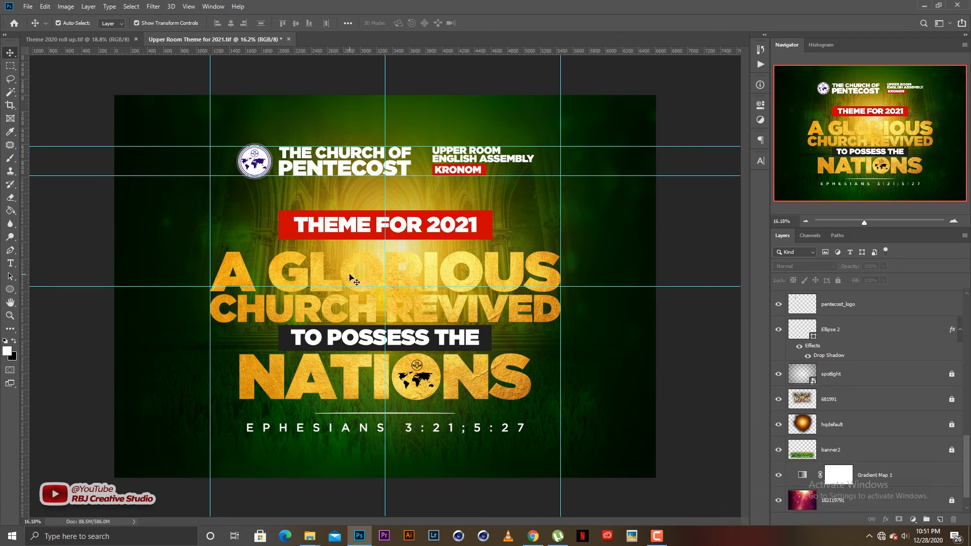
# Toggle the hqdefault glow layer off and on to compare how the gold headline reads with and without it.
pyautogui.click(400, 273)
pyautogui.click(728, 378)
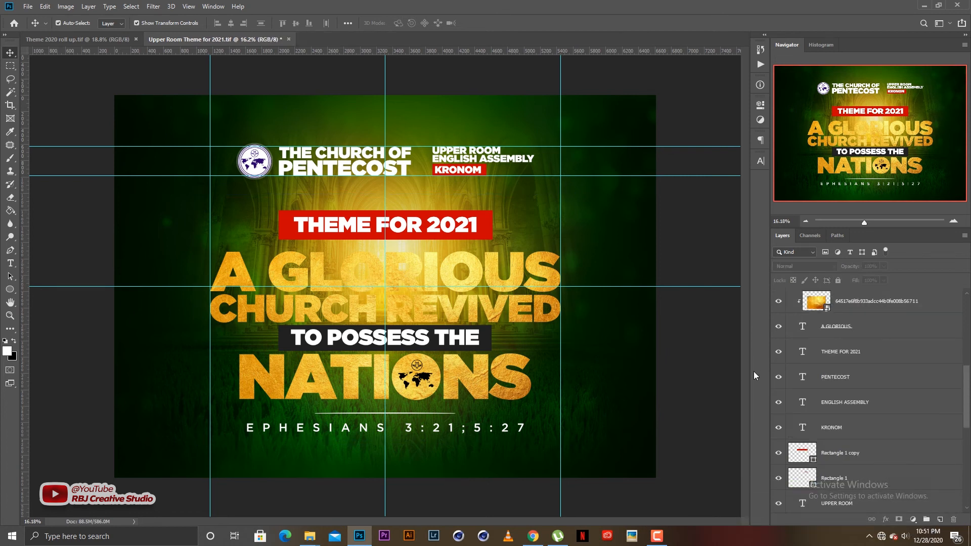
pyautogui.scroll(-5, 840, 433)
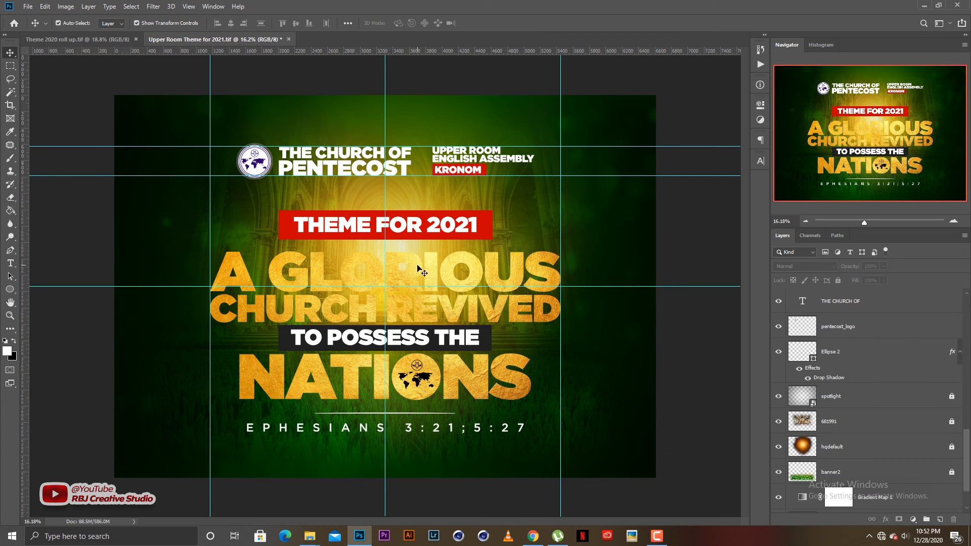
pyautogui.scroll(-1, 842, 448)
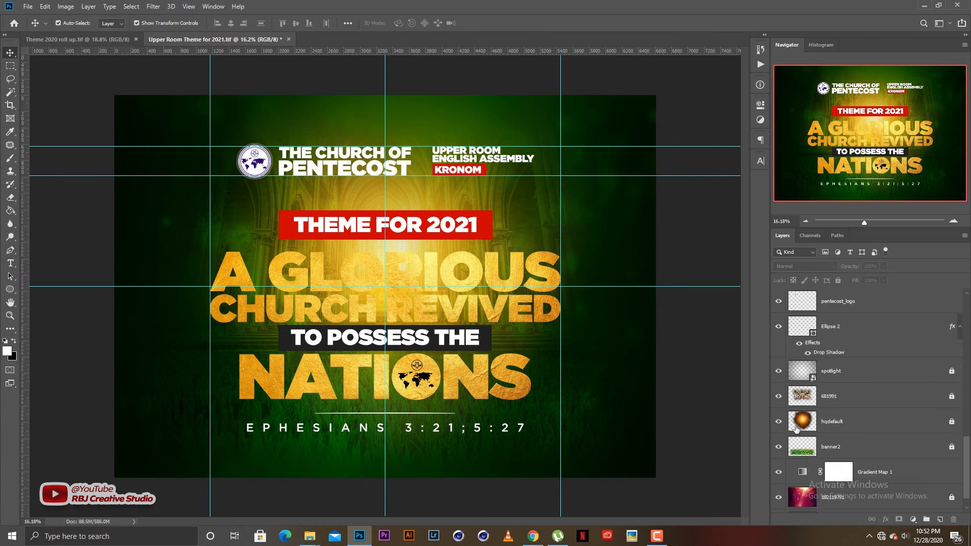
pyautogui.click(779, 423)
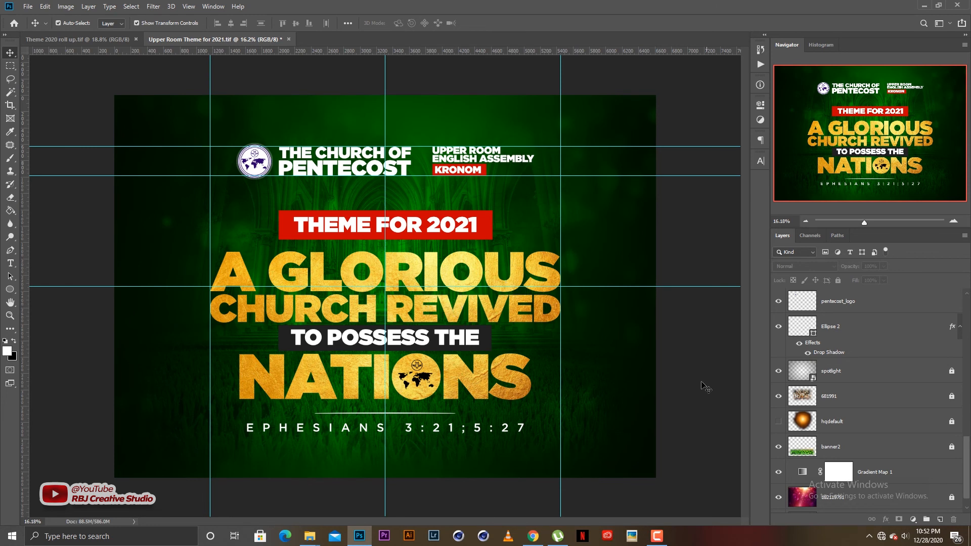
pyautogui.click(779, 422)
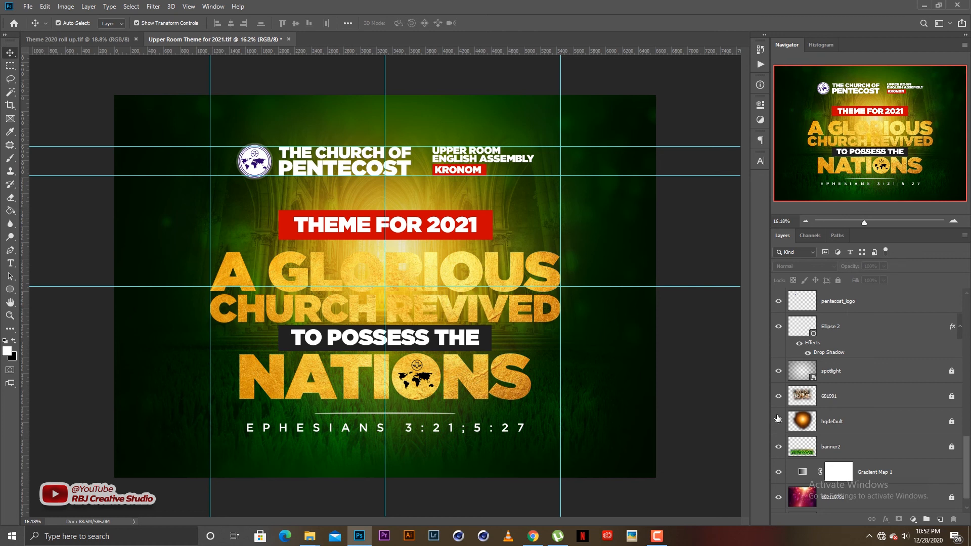
pyautogui.click(778, 424)
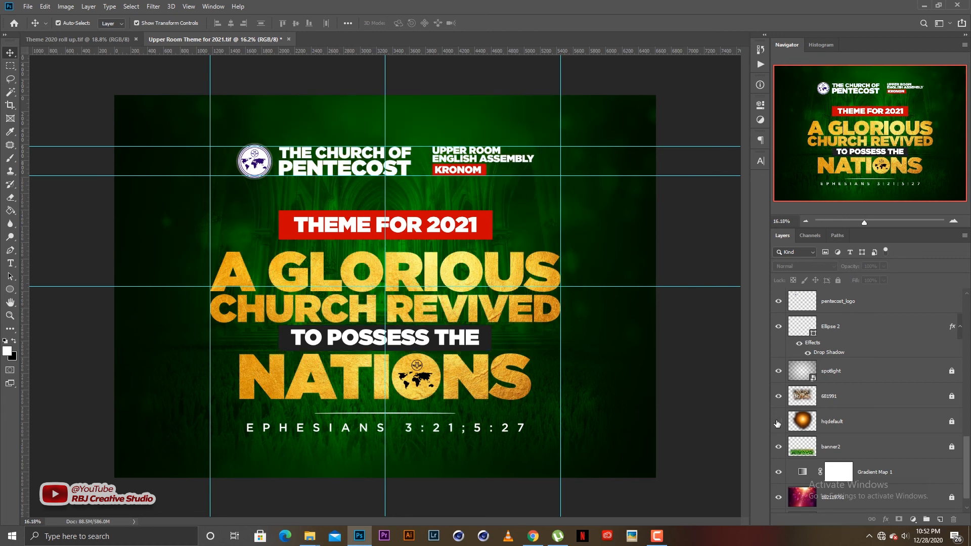
# With the hqdefault glow shown, lock the gold texture layers clipped to A GLORIOUS and CHURCH REVIVED.
pyautogui.moveTo(707, 407); pyautogui.dragTo(526, 275)
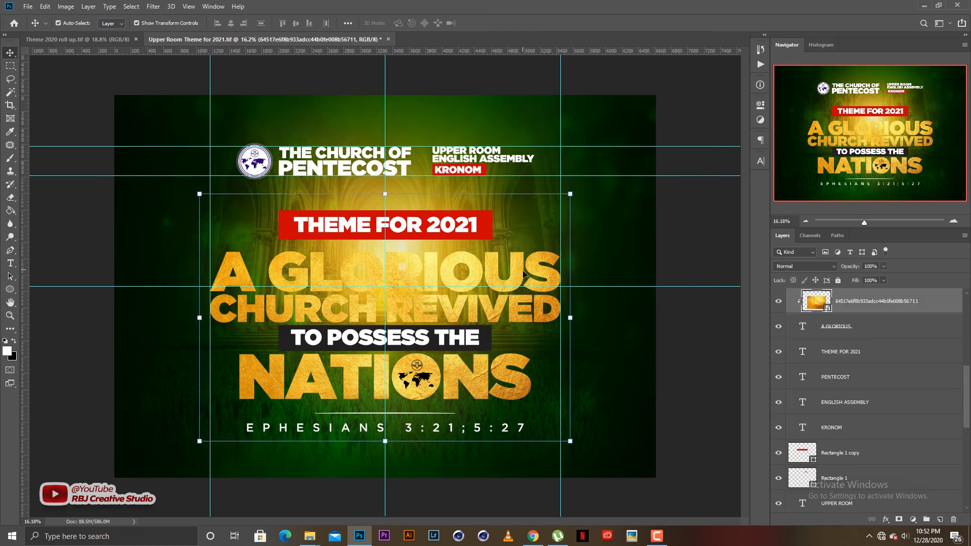
pyautogui.click(838, 281)
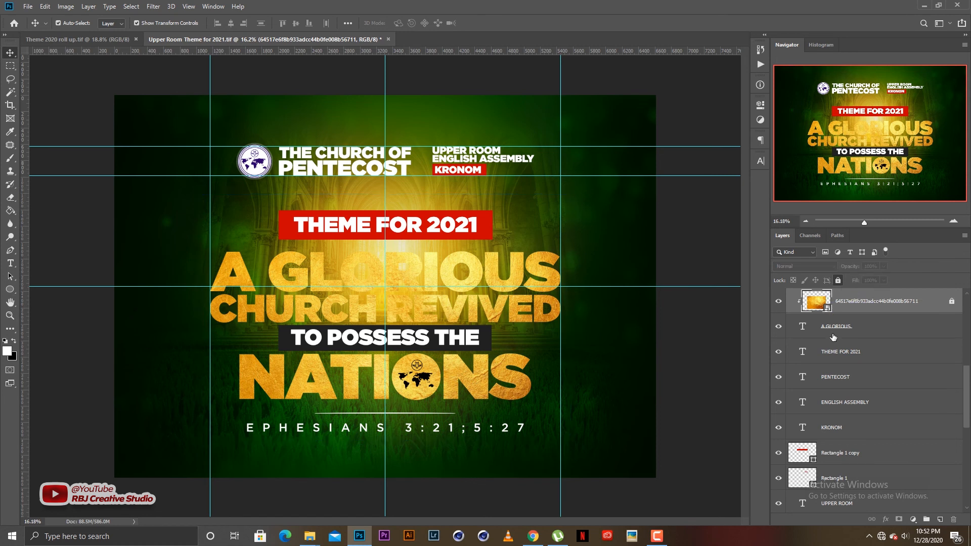
pyautogui.scroll(2, 843, 349)
pyautogui.scroll(2, 844, 356)
pyautogui.click(855, 352)
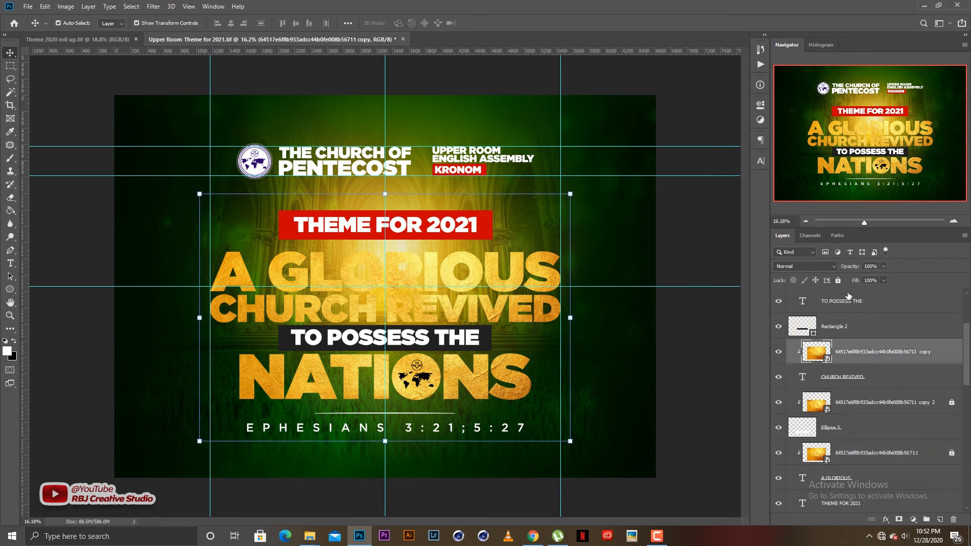
pyautogui.click(838, 281)
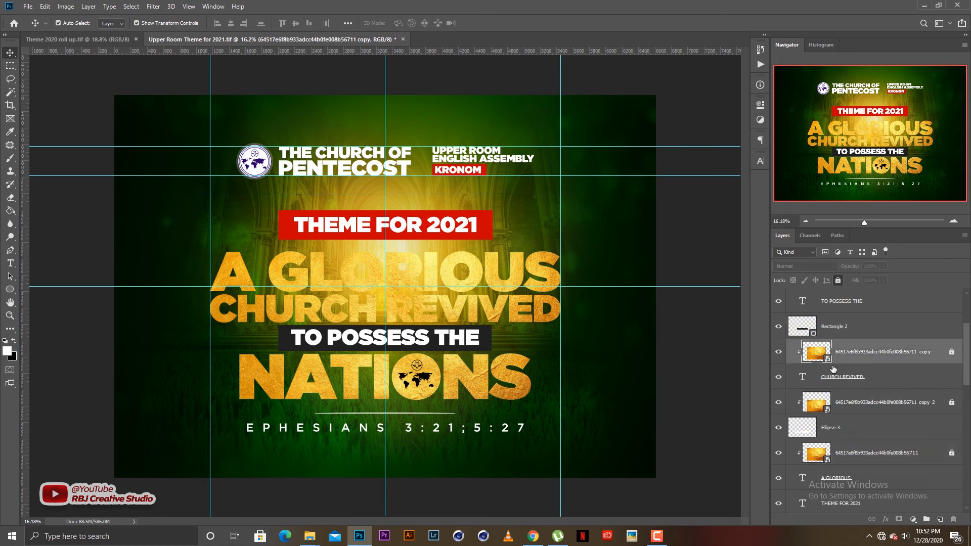
# Add a Multiply-blended black drop shadow effect to the A GLORIOUS text layer.
pyautogui.click(530, 376)
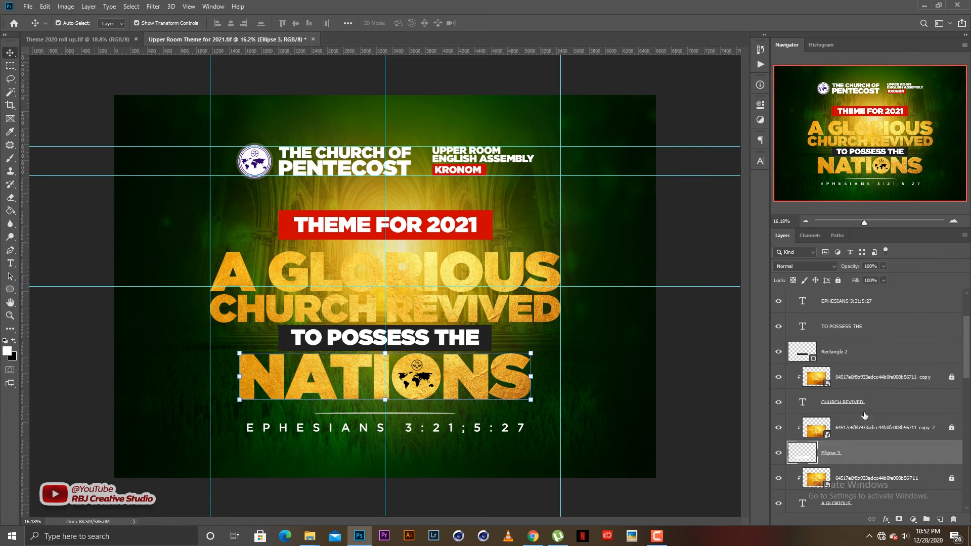
pyautogui.click(676, 349)
pyautogui.click(535, 270)
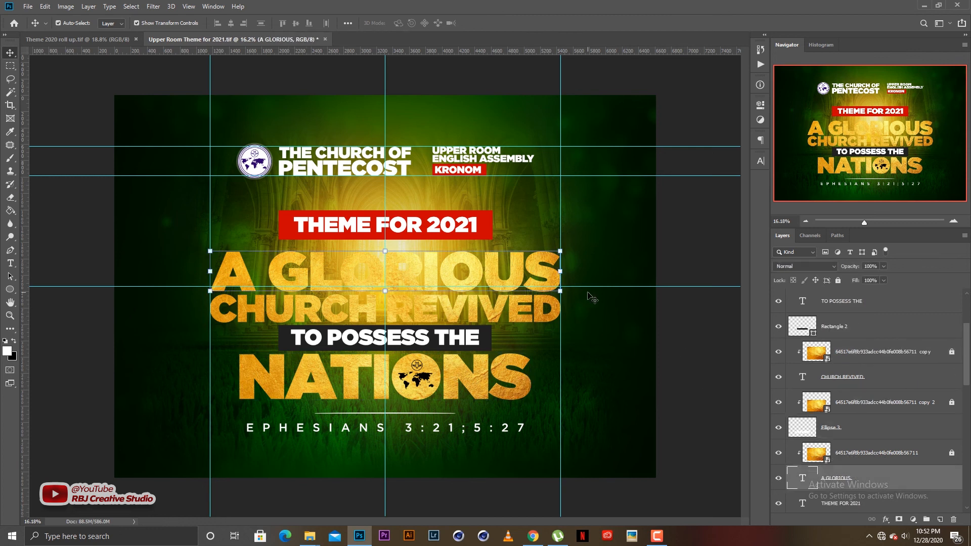
pyautogui.scroll(-3, 828, 428)
pyautogui.click(884, 520)
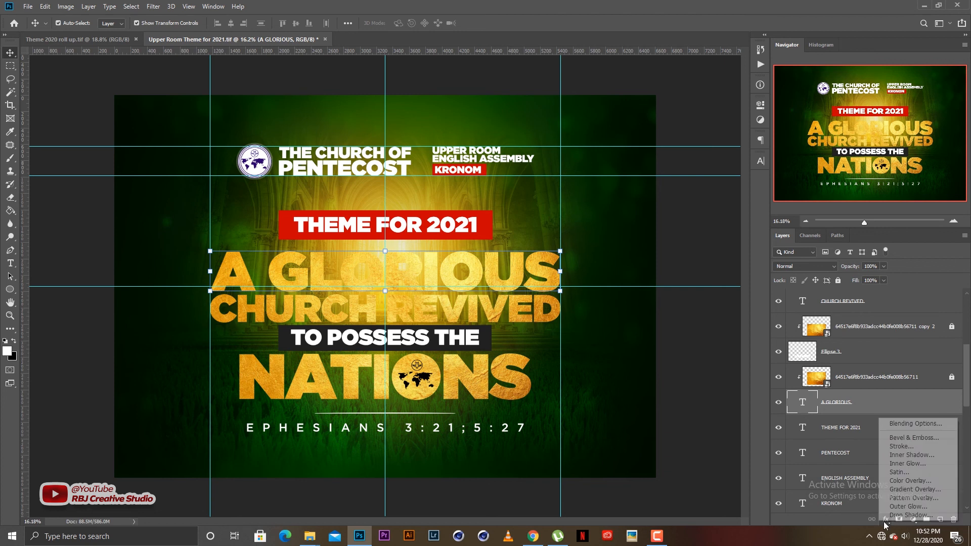
pyautogui.click(814, 391)
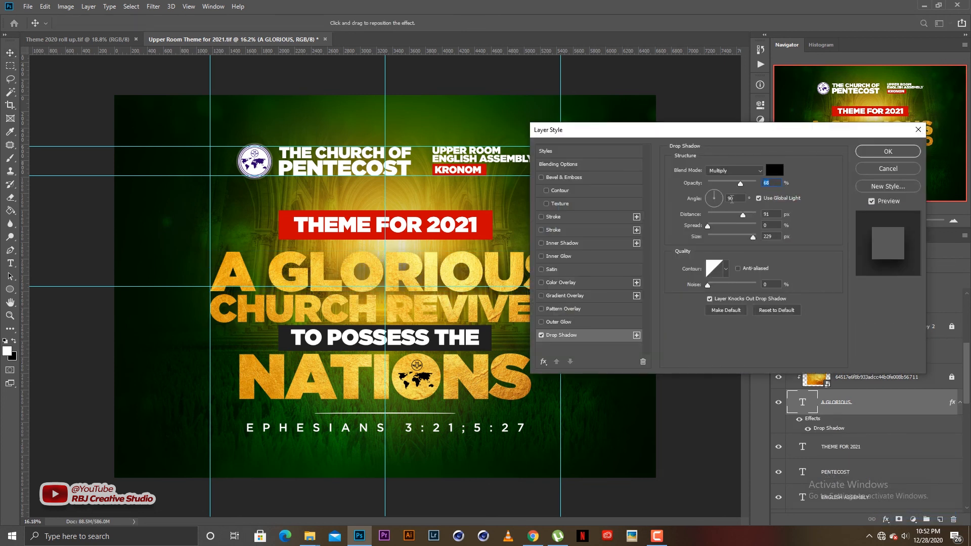
# Set the A GLORIOUS drop shadow to 77% opacity and about 169 px size, and apply it.
pyautogui.moveTo(737, 178); pyautogui.dragTo(744, 183)
pyautogui.moveTo(724, 132); pyautogui.dragTo(759, 120)
pyautogui.moveTo(788, 225); pyautogui.dragTo(778, 227)
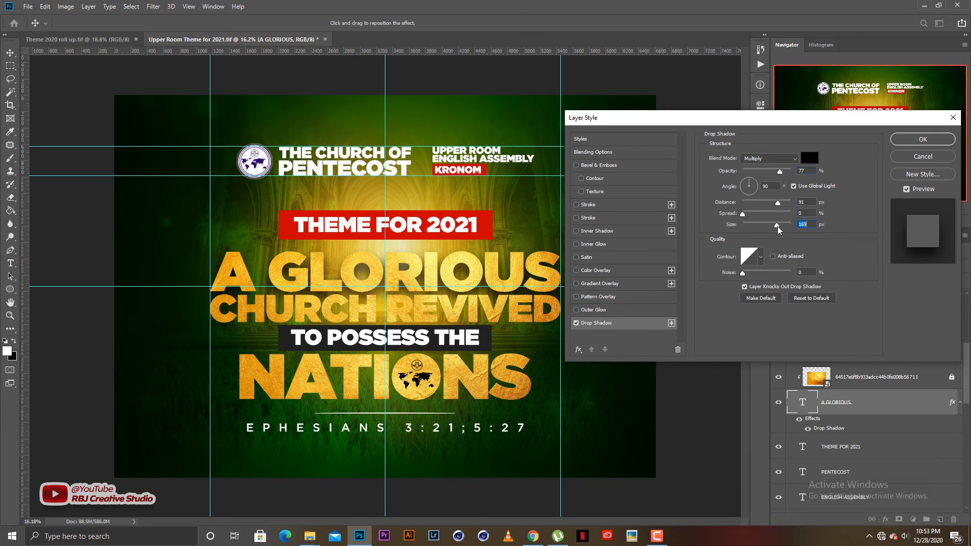
pyautogui.moveTo(743, 215); pyautogui.dragTo(744, 215)
pyautogui.moveTo(697, 124); pyautogui.dragTo(670, 172)
pyautogui.click(877, 188)
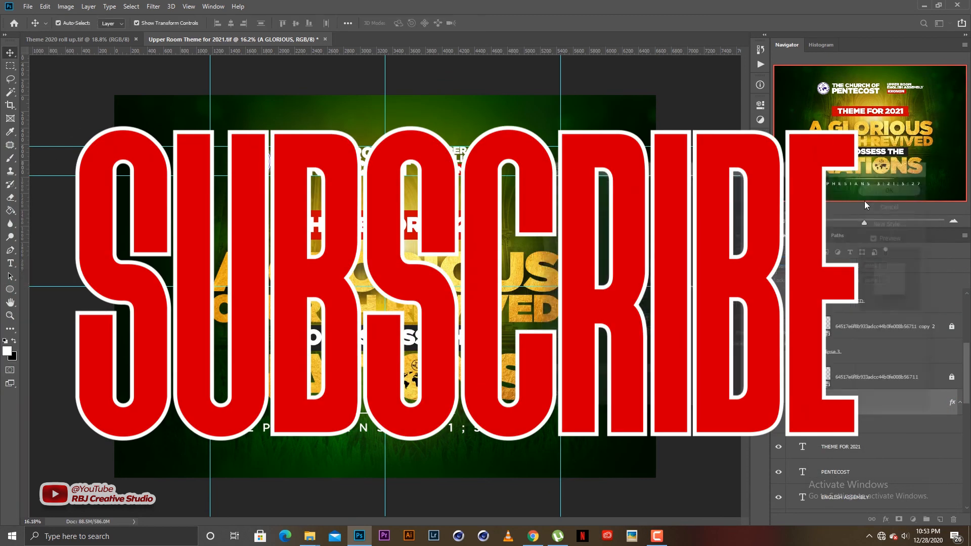
# Copy the layer style from A GLORIOUS to the CHURCH REVIVED text layer and deselect it.
pyautogui.rightClick(831, 407)
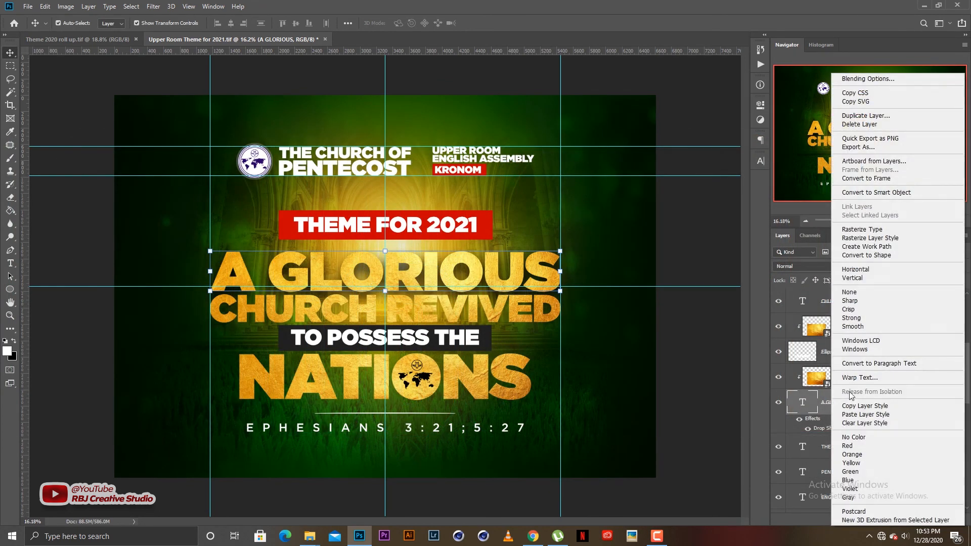
pyautogui.click(848, 405)
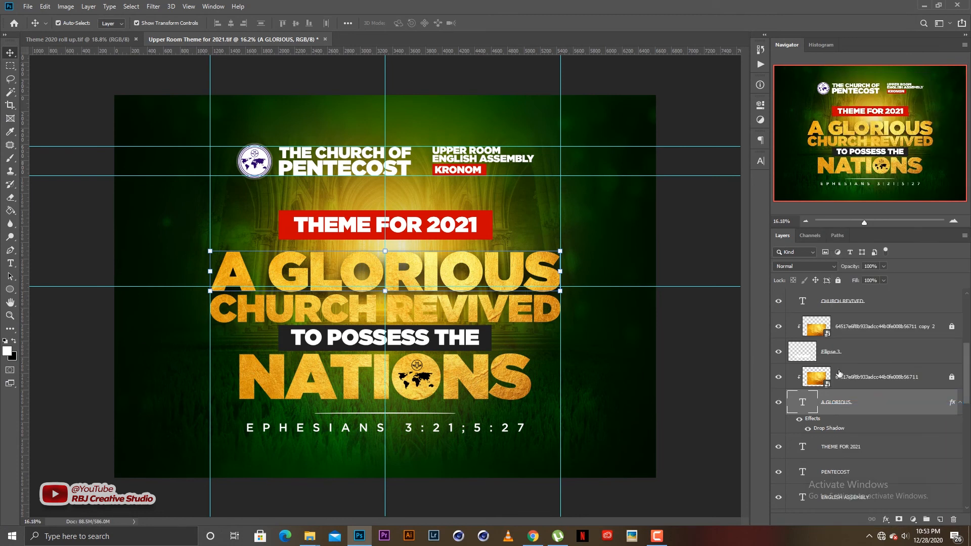
pyautogui.scroll(1, 860, 376)
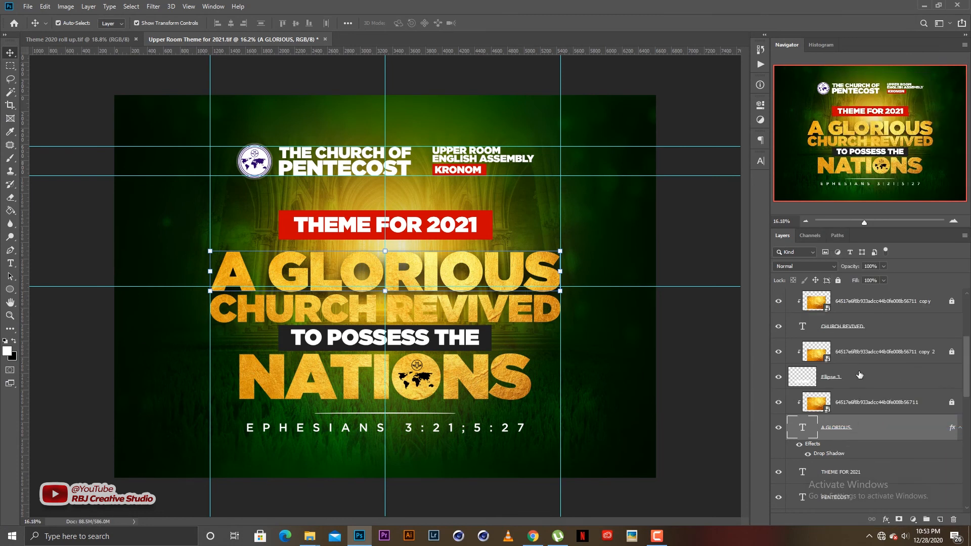
pyautogui.rightClick(858, 329)
pyautogui.click(757, 414)
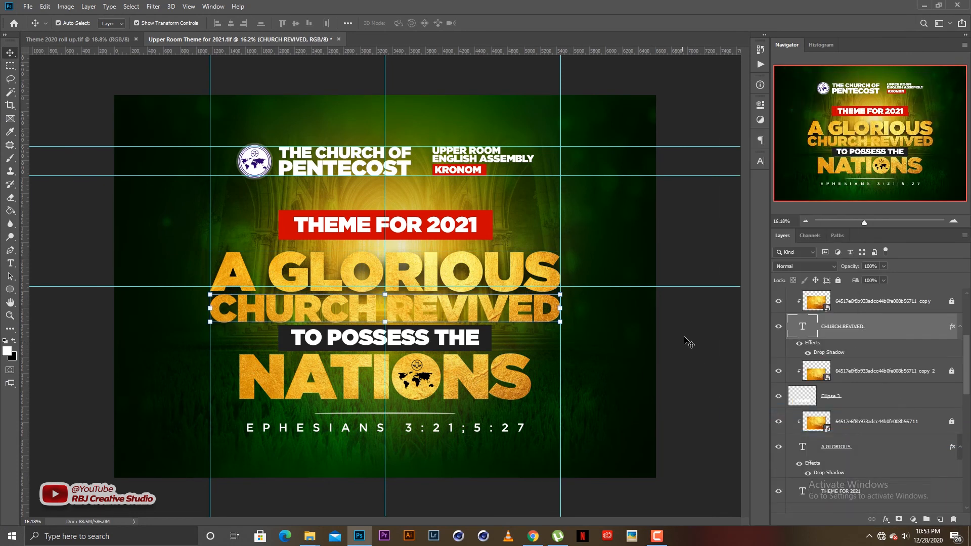
pyautogui.click(686, 339)
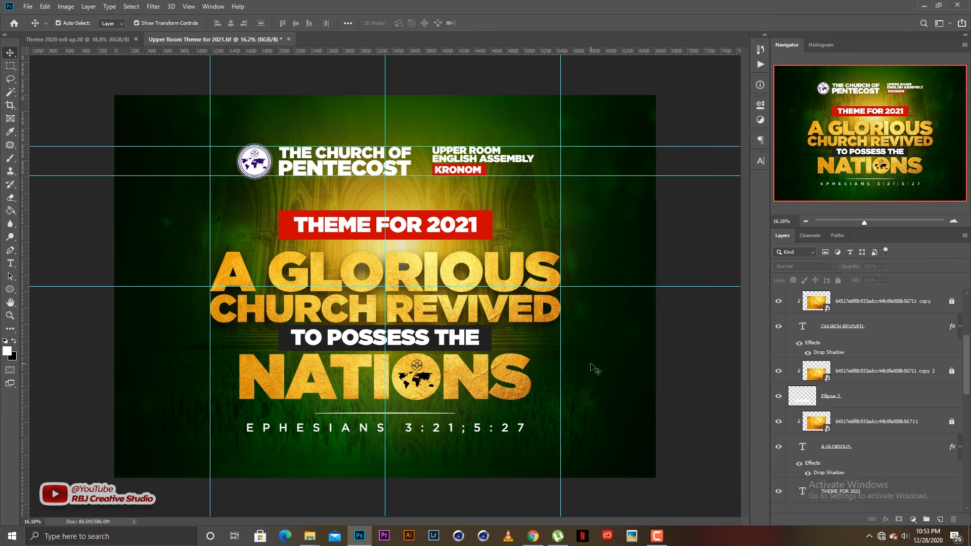
# Create an empty layer directly above the spotlight layer.
pyautogui.scroll(-10, 874, 433)
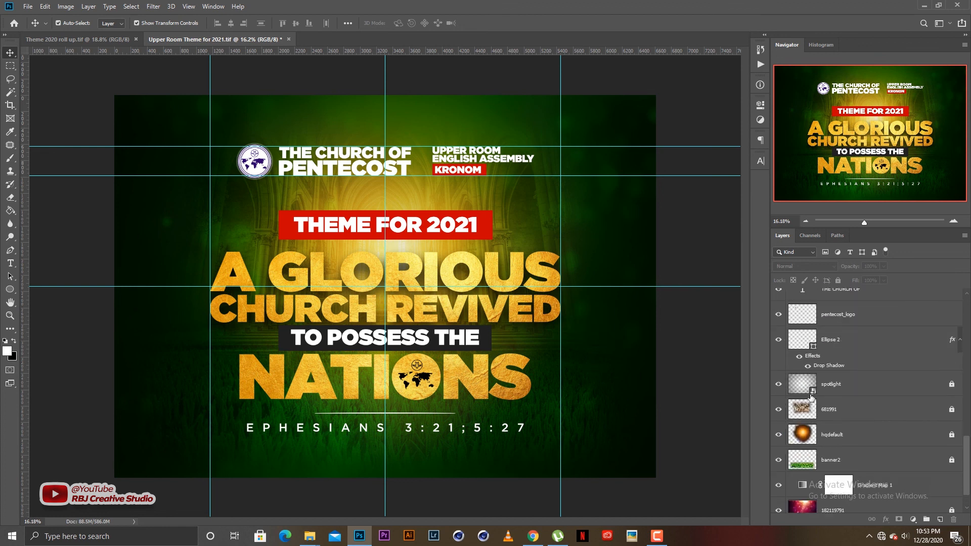
pyautogui.scroll(6, 812, 399)
pyautogui.scroll(-4, 815, 399)
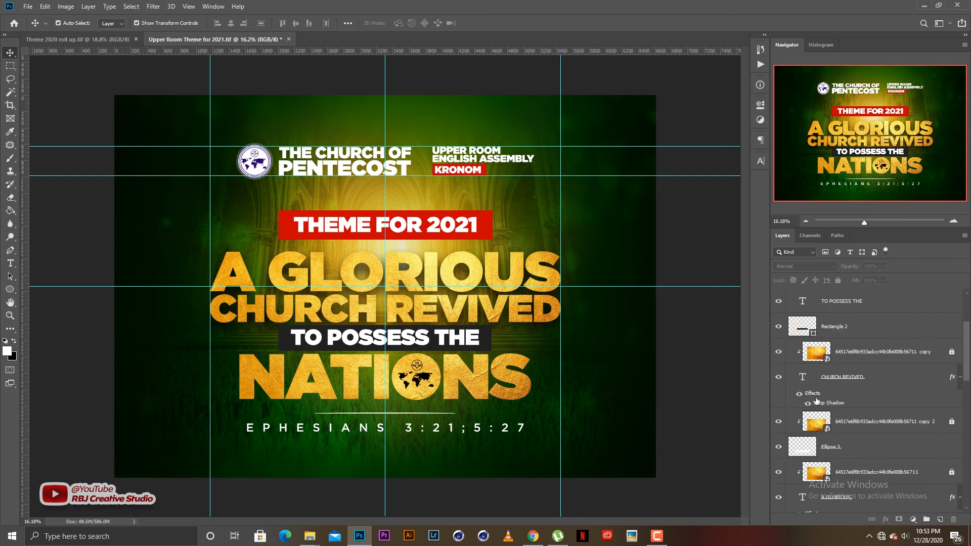
pyautogui.scroll(-1, 832, 405)
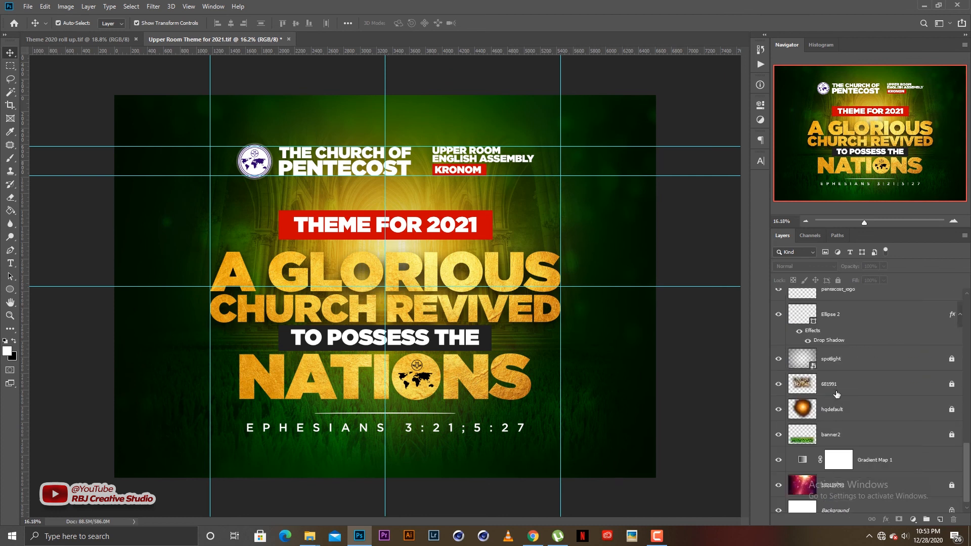
pyautogui.click(843, 389)
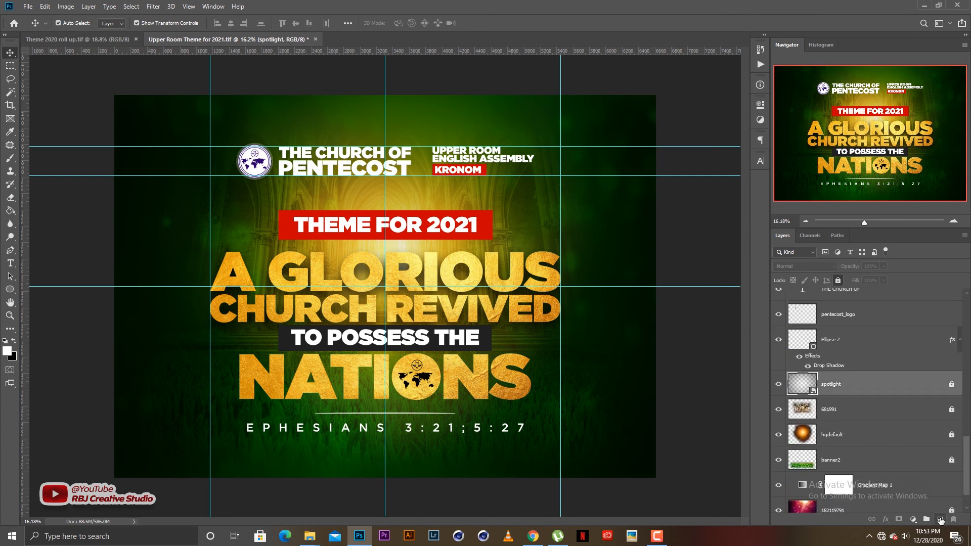
pyautogui.click(940, 520)
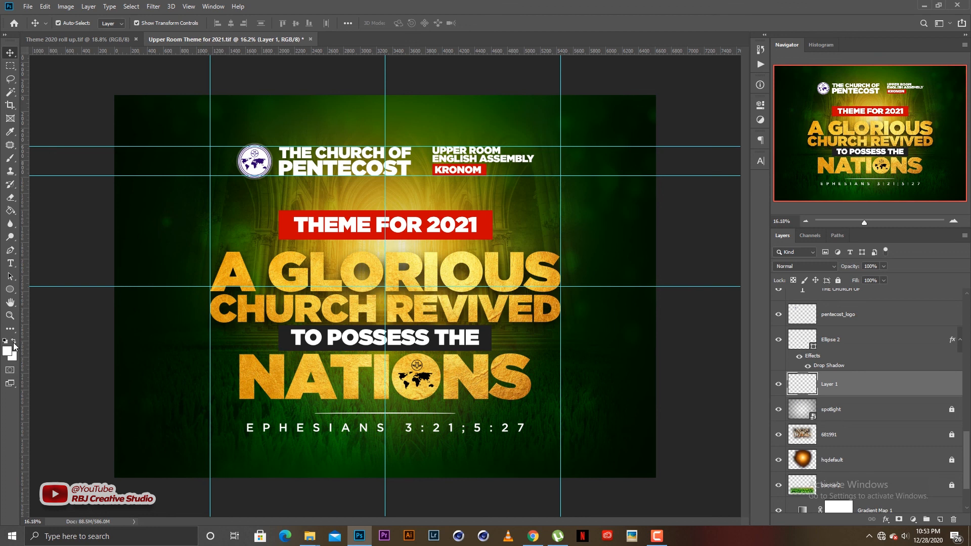
# Paint a horizontal black stroke with a soft 1300 px brush on the new layer, behind A GLORIOUS and CHURCH REVIVED.
pyautogui.press('d')
pyautogui.click(8, 351)
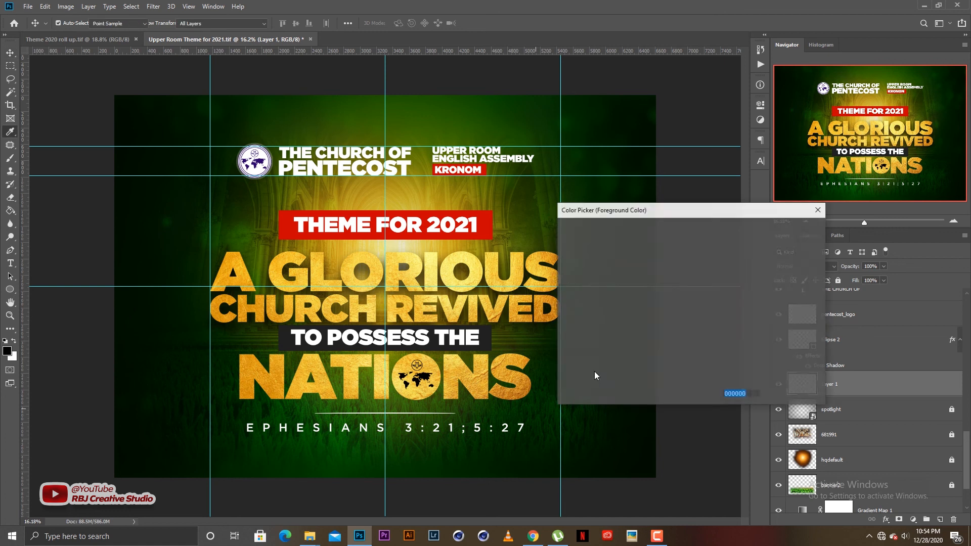
pyautogui.click(792, 229)
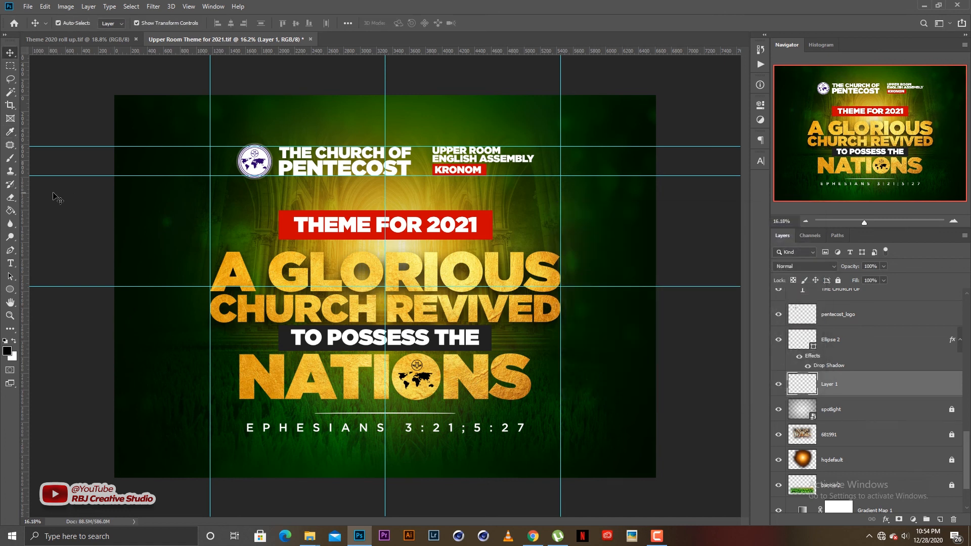
pyautogui.press('v')
pyautogui.click(10, 160)
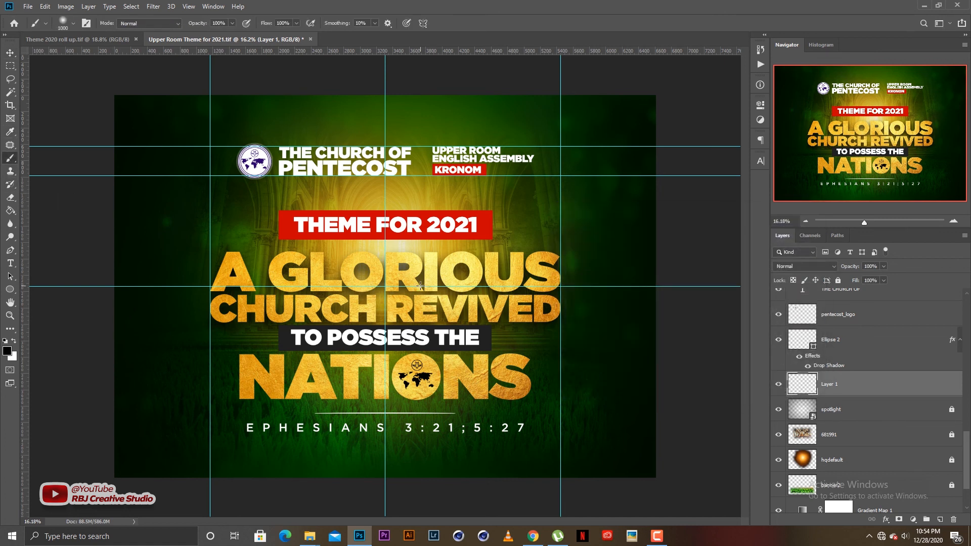
pyautogui.press(']')
pyautogui.press(']')
pyautogui.press(']')
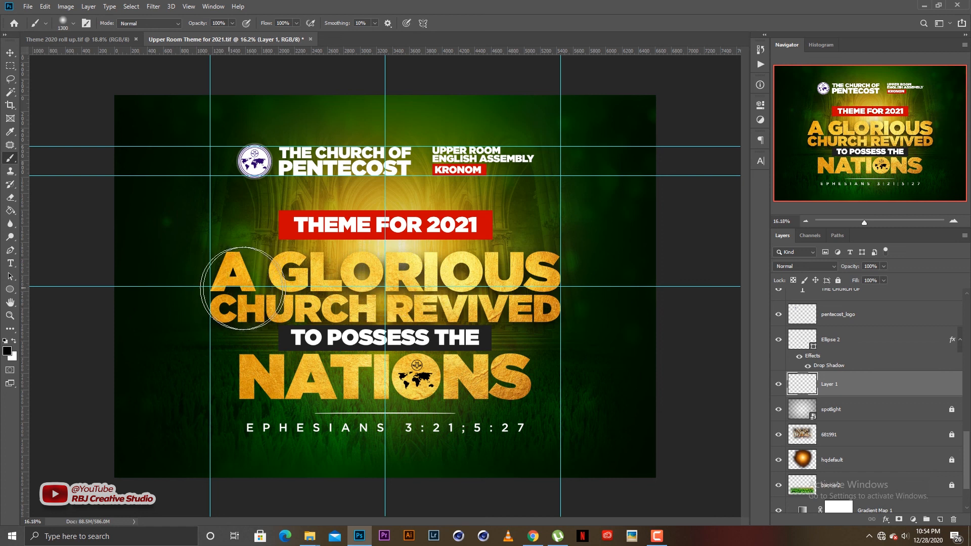
pyautogui.moveTo(247, 290); pyautogui.dragTo(554, 291)
pyautogui.press('v')
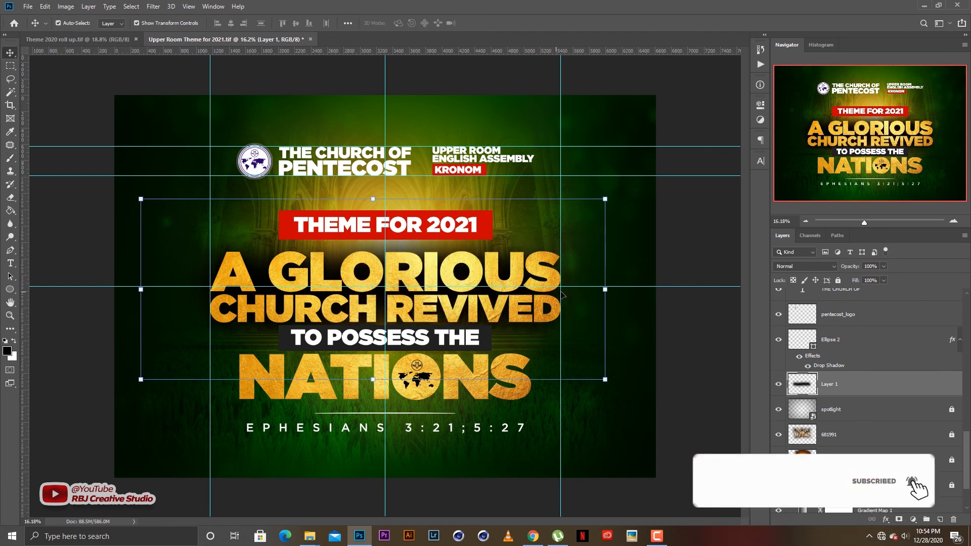
# Lower the opacity of the black brushed shadow layer to roughly half and deselect it.
pyautogui.moveTo(851, 265); pyautogui.dragTo(829, 268)
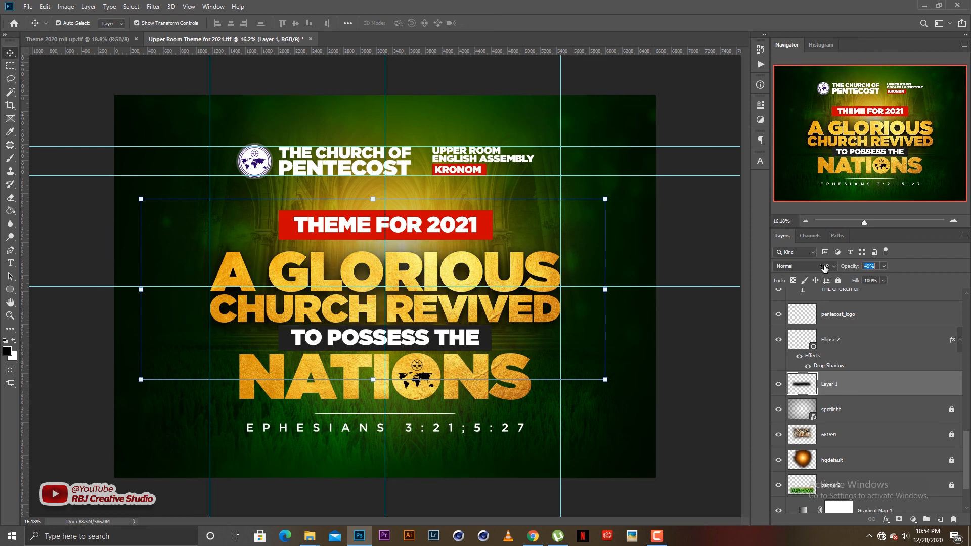
pyautogui.moveTo(853, 266); pyautogui.dragTo(849, 266)
pyautogui.click(711, 319)
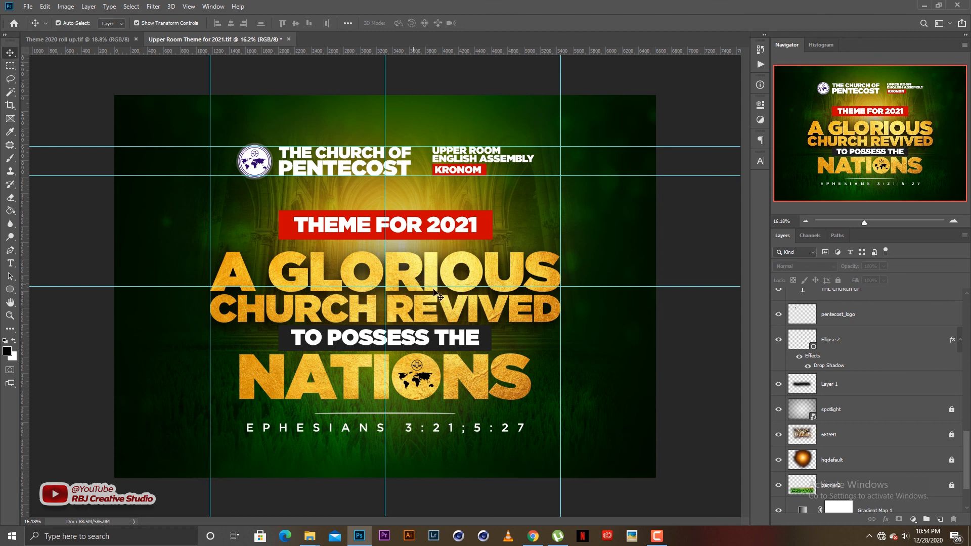
# Toggle the hqdefault glow off and on to compare the headline's contrast, and inspect the flyer more closely.
pyautogui.click(780, 461)
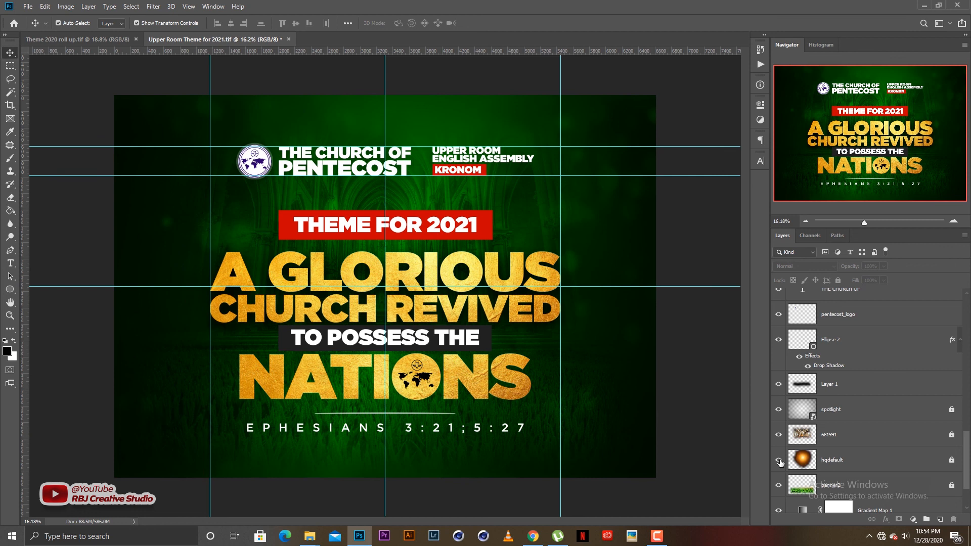
pyautogui.click(780, 461)
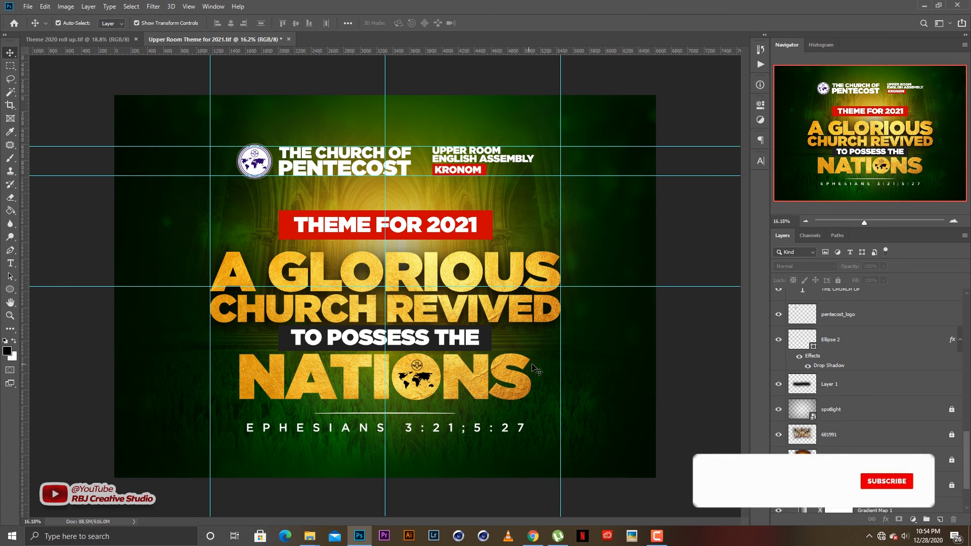
pyautogui.scroll(3, 547, 382)
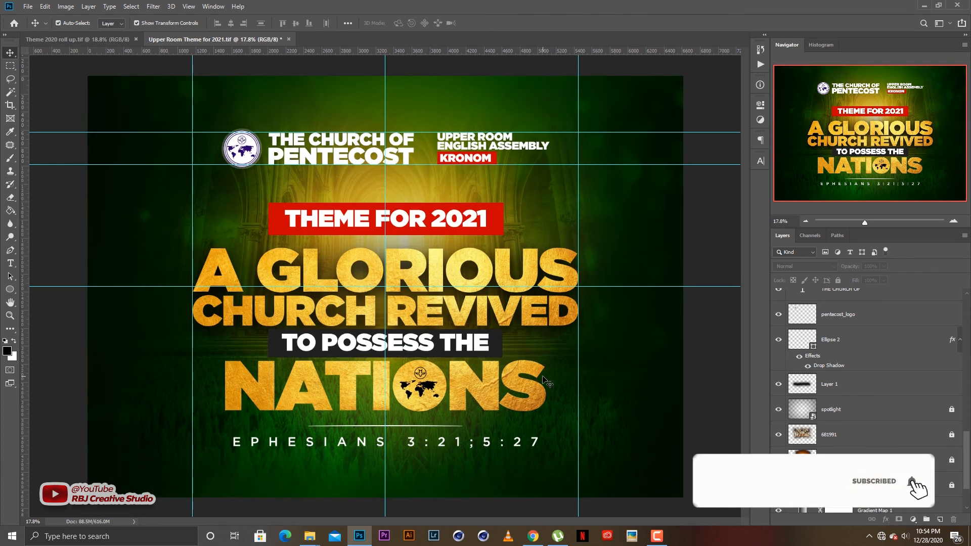
pyautogui.scroll(-1, 547, 382)
pyautogui.scroll(1, 546, 382)
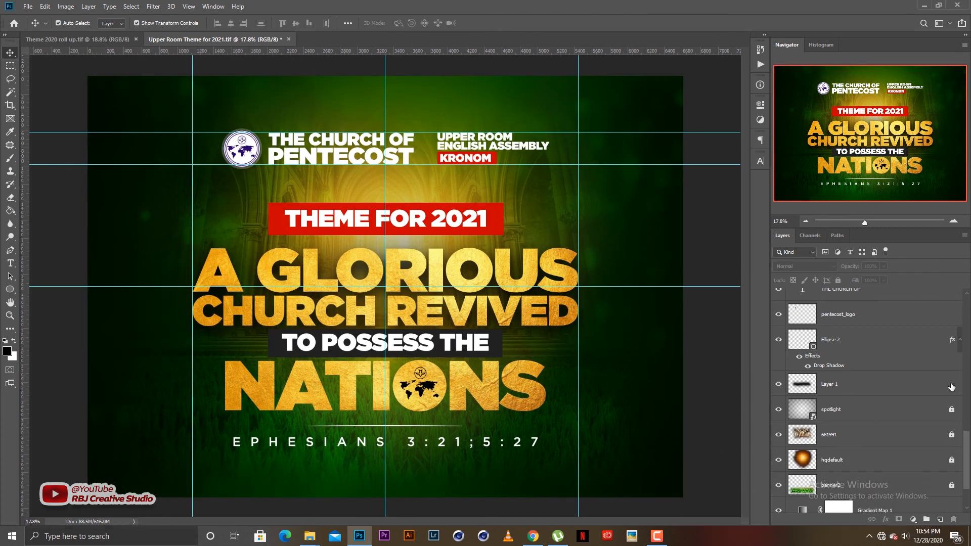
# Toggle the Gradient Map 1 adjustment off and on twice to compare the original background colours with the green version.
pyautogui.scroll(-3, 897, 402)
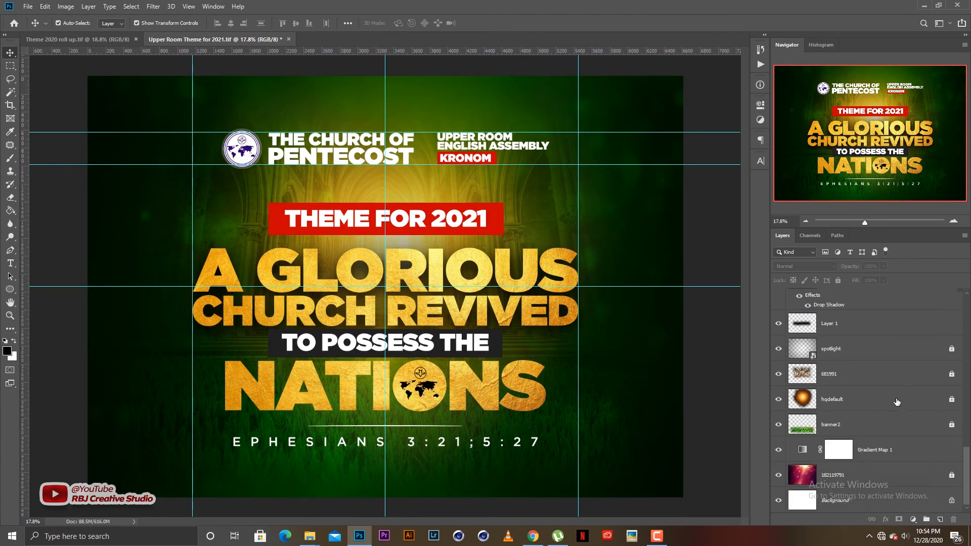
pyautogui.click(779, 450)
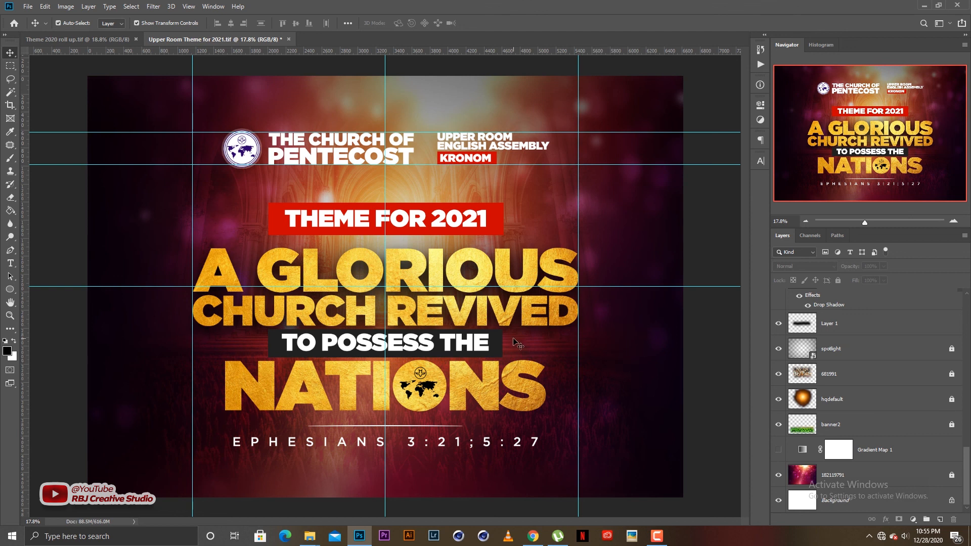
pyautogui.click(779, 451)
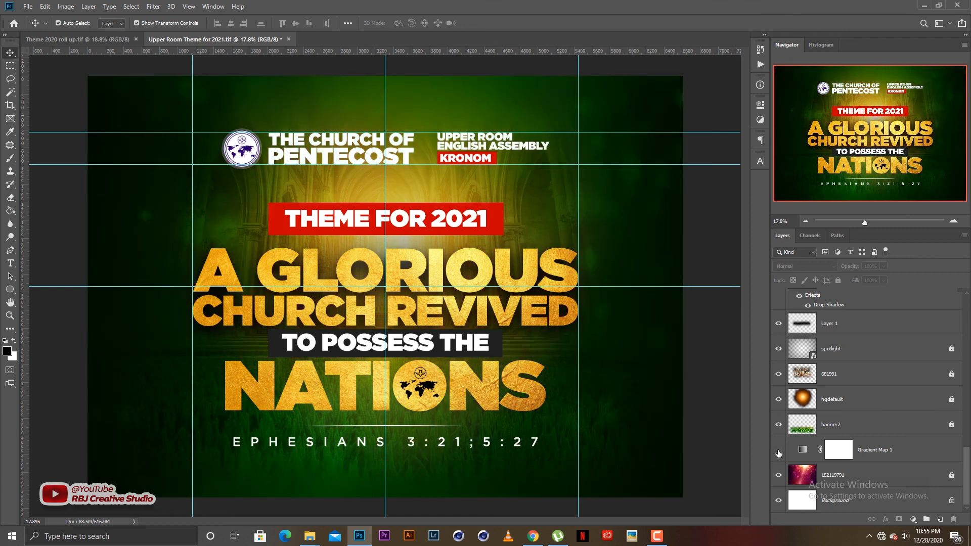
pyautogui.click(779, 452)
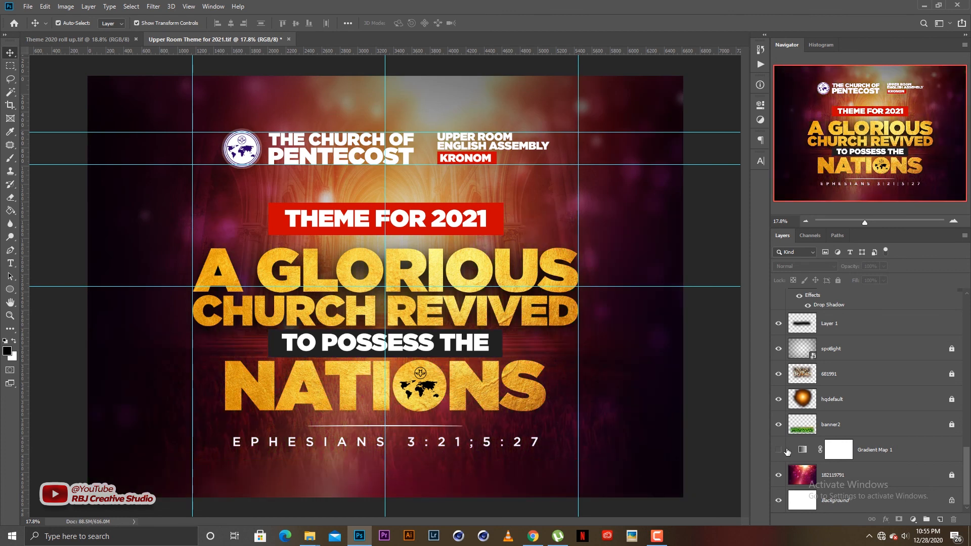
pyautogui.click(778, 450)
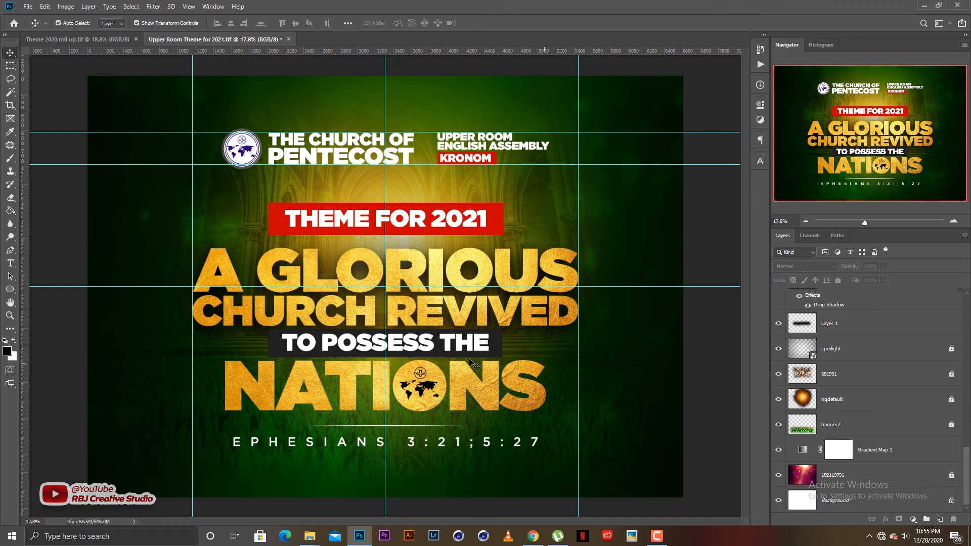
# Minimize the open windows to show the desktop.
pyautogui.scroll(1, 475, 364)
pyautogui.scroll(-1, 474, 365)
pyautogui.click(924, 8)
pyautogui.click(913, 9)
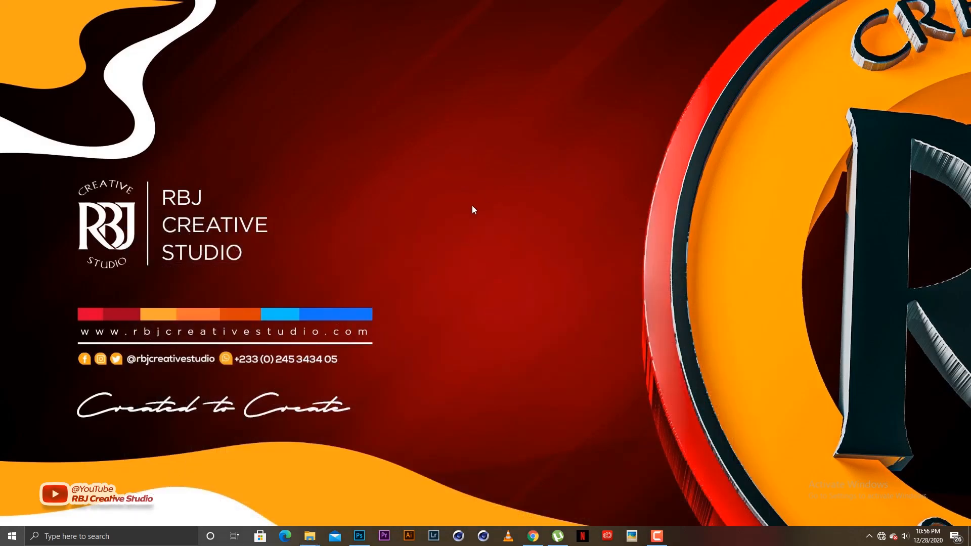